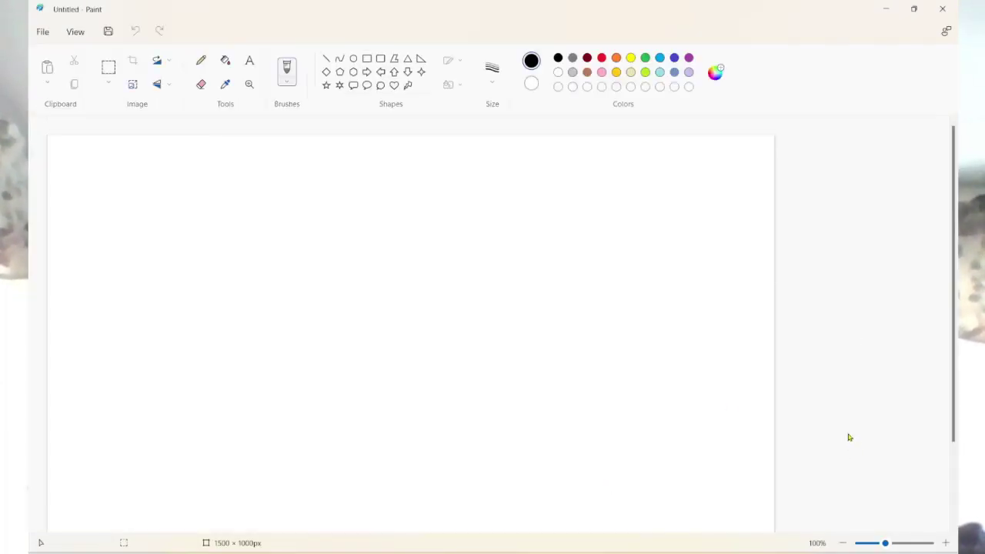
Fill the entire blank canvas with the lime color
scroll(849, 437, "down", 3)
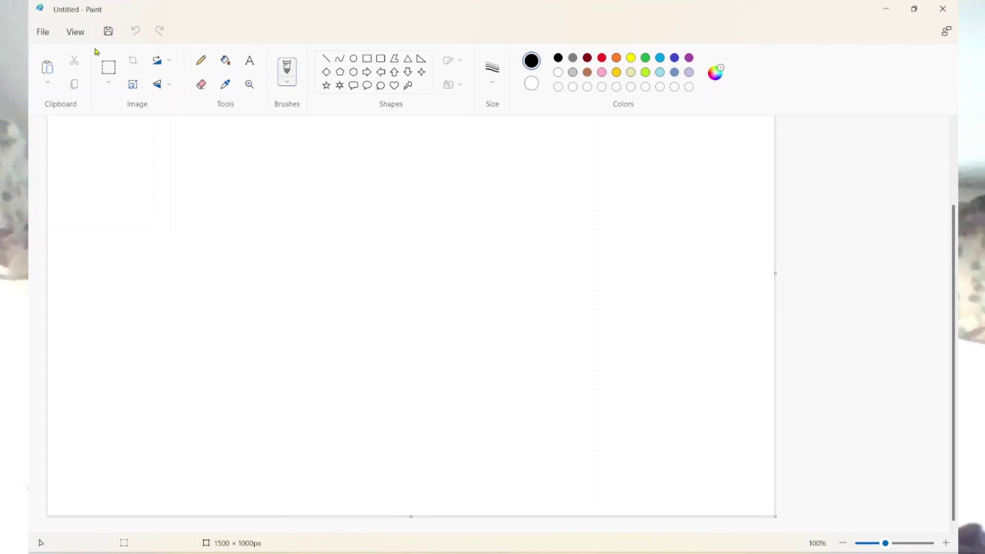
left_click(645, 72)
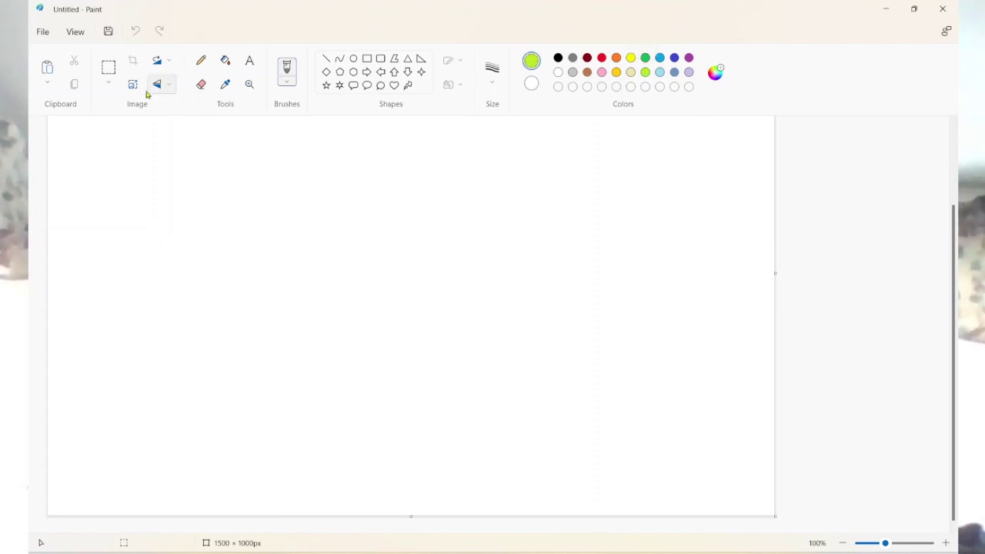
left_click(226, 62)
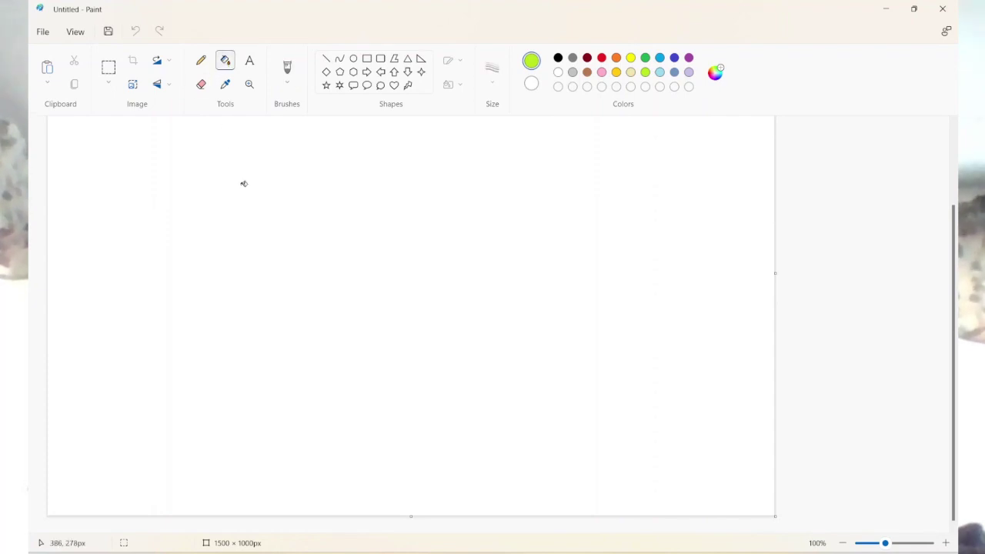
left_click(282, 203)
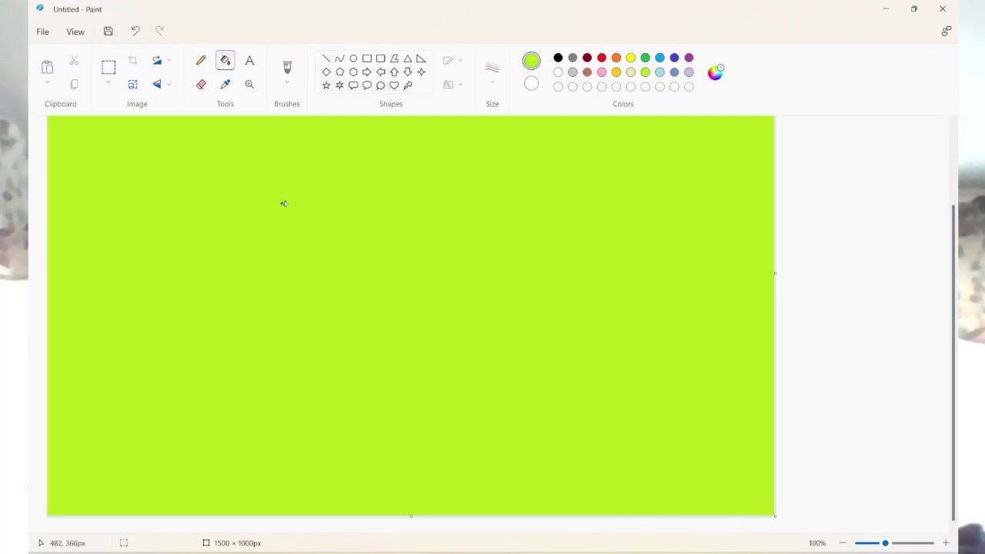
Darken the lime to #A5D11A and refill the whole canvas with it
left_click(716, 73)
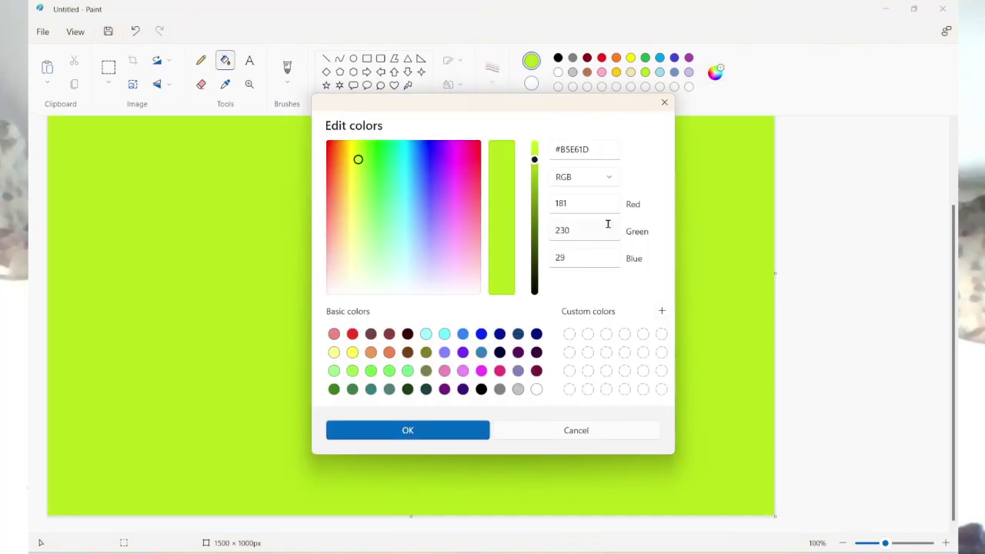
left_click(535, 177)
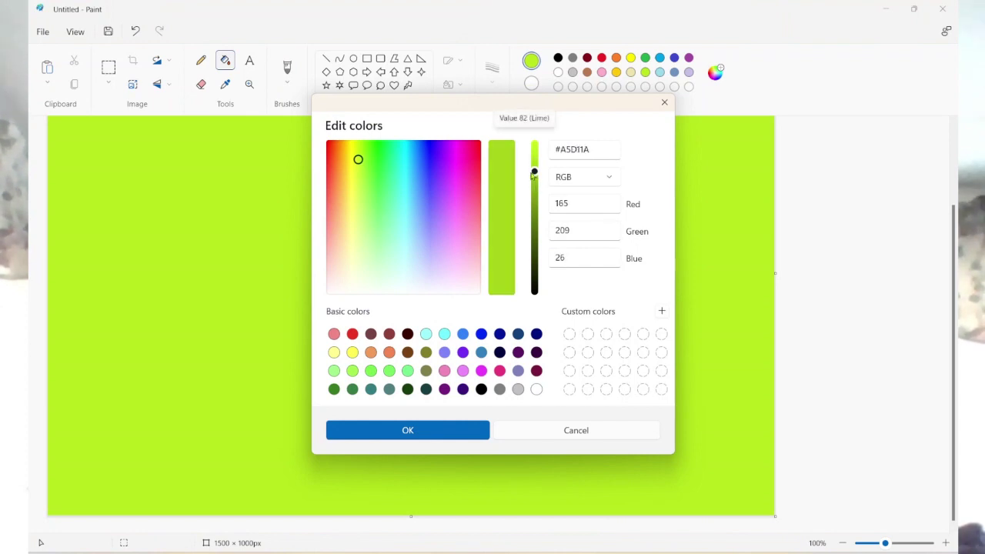
left_click(425, 435)
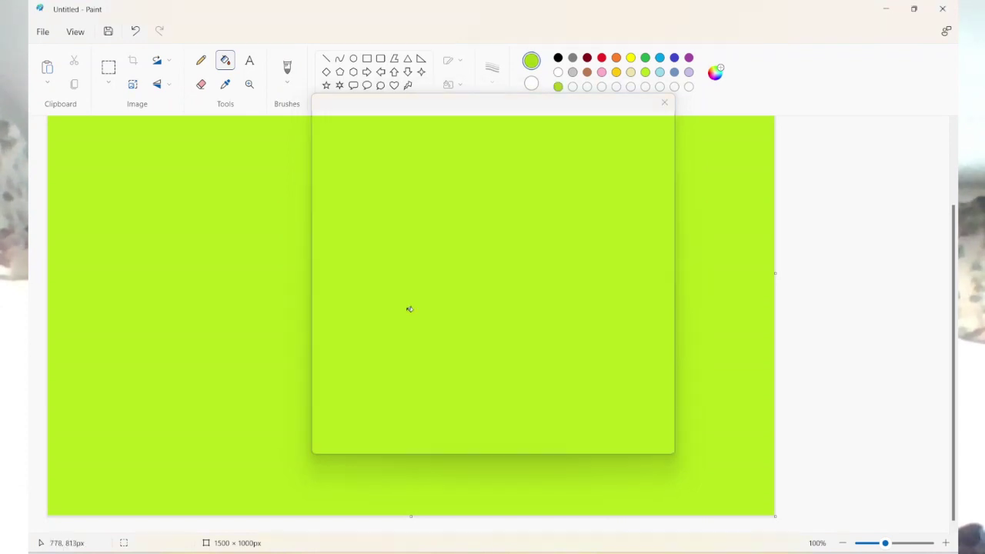
left_click(409, 308)
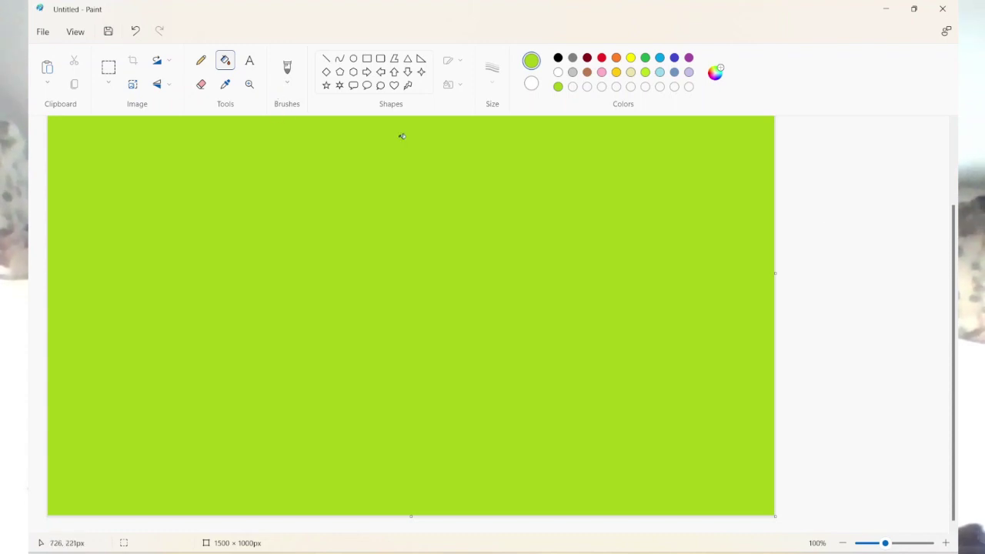
Close the untitled Paint image and go to the Deena Project in Adobe Character Animator
left_click(943, 9)
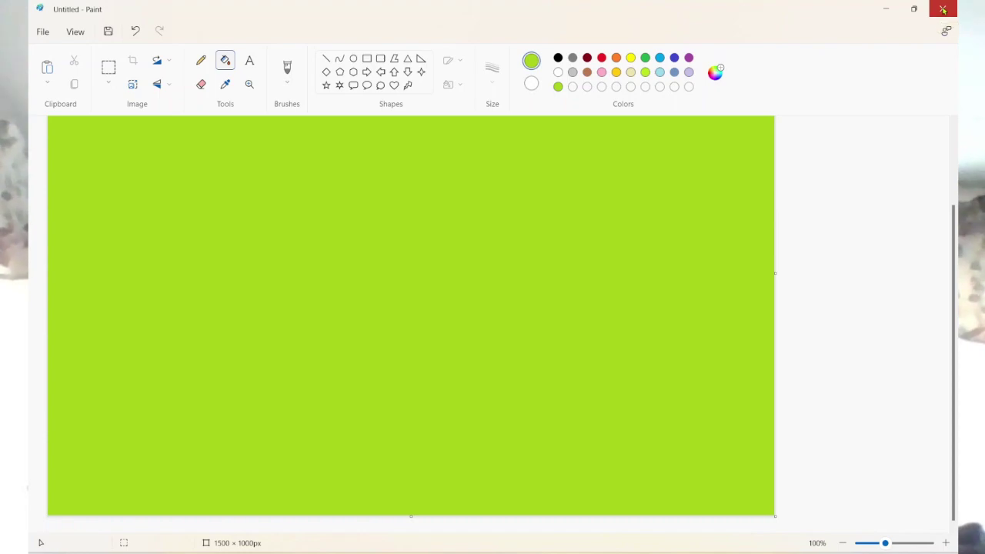
left_click(498, 314)
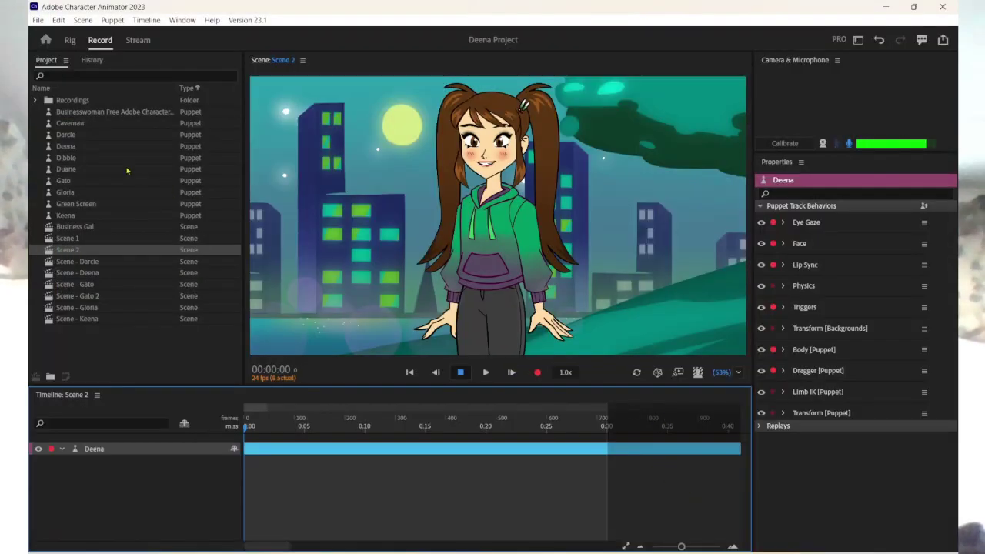
left_click(38, 20)
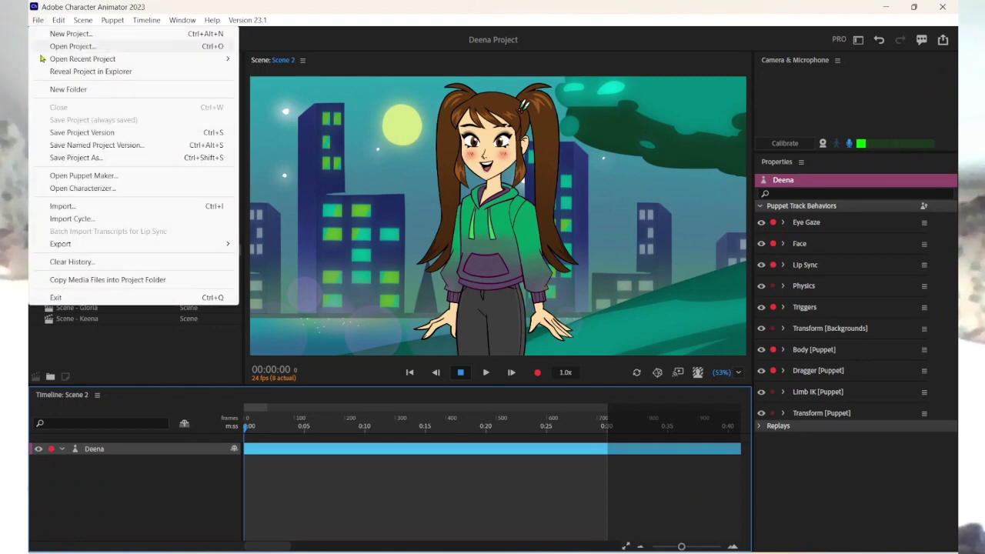
left_click(66, 207)
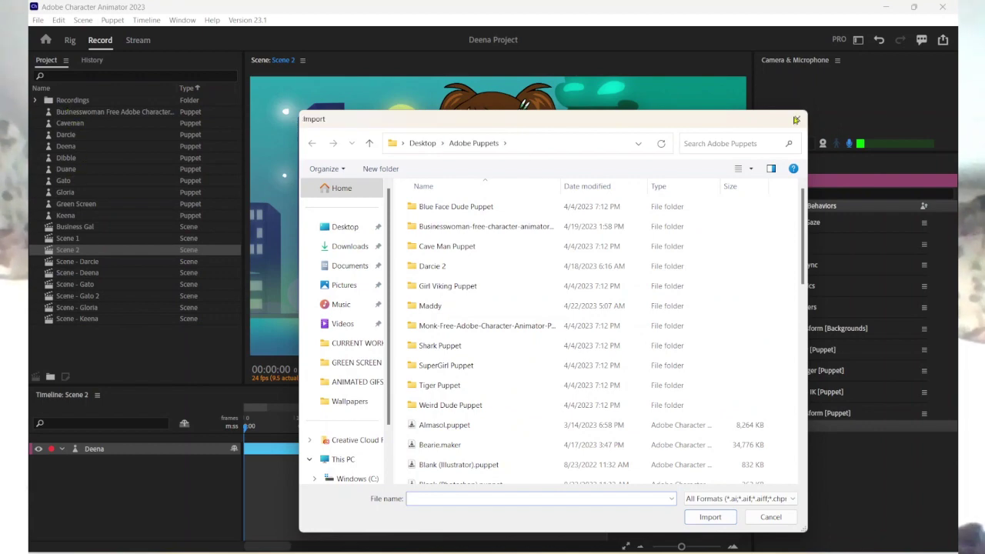
left_click(797, 118)
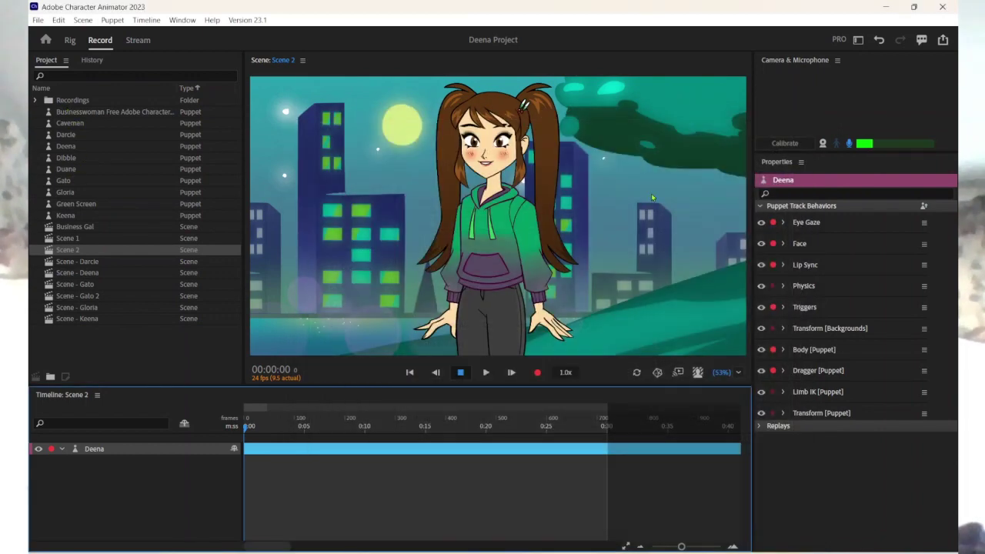
Add the Green Screen puppet to the Scene 2 timeline and place the Deena track above it
left_click(96, 207)
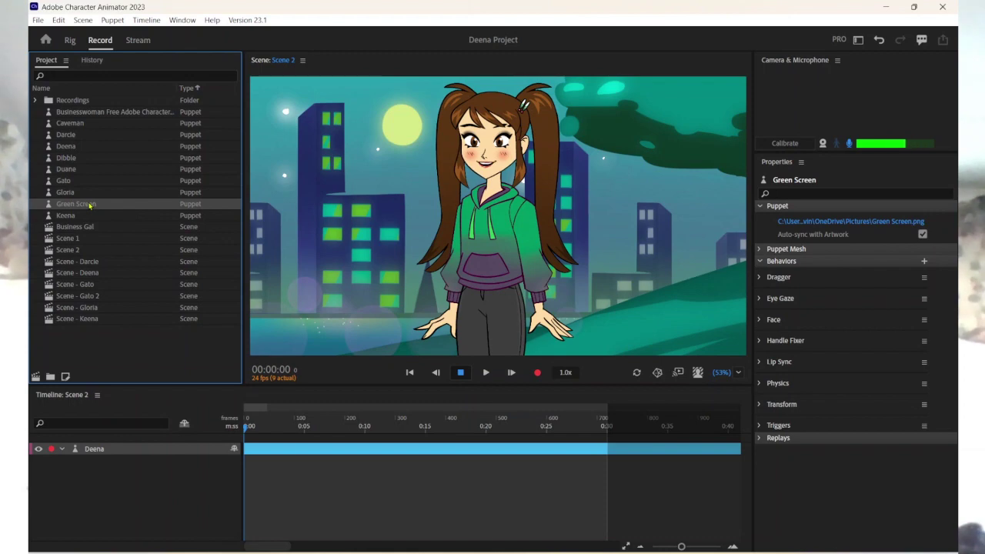
left_click_drag(90, 205, 163, 486)
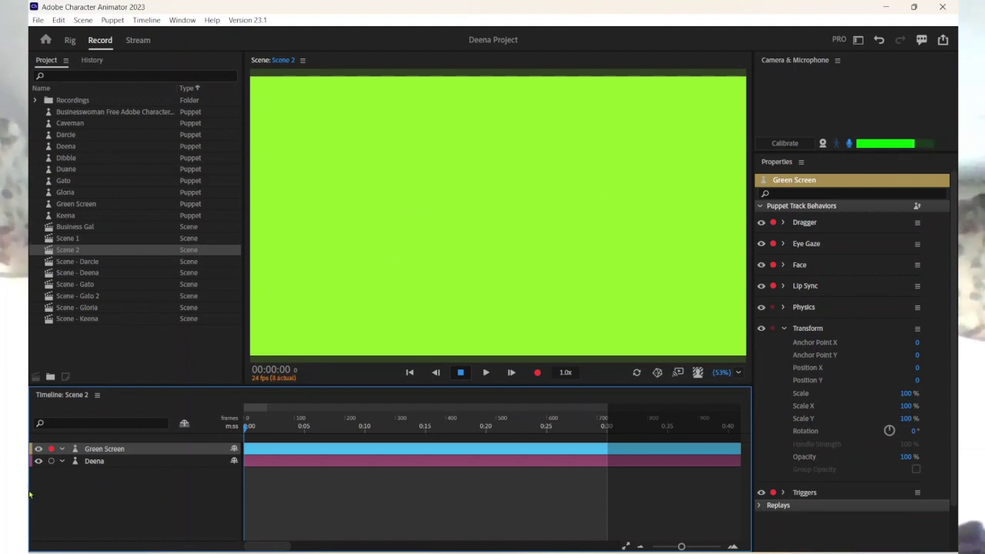
left_click(95, 464)
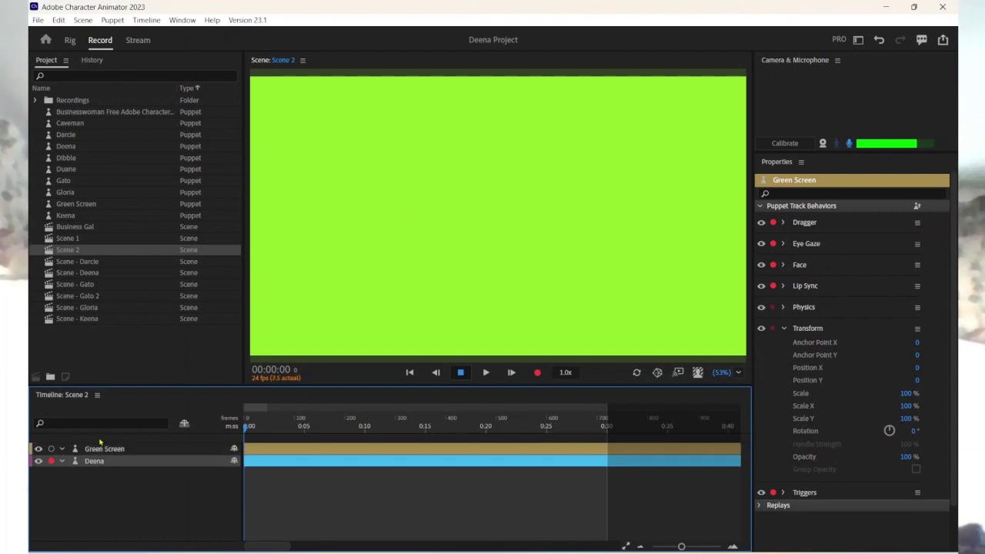
key("ctrl+]")
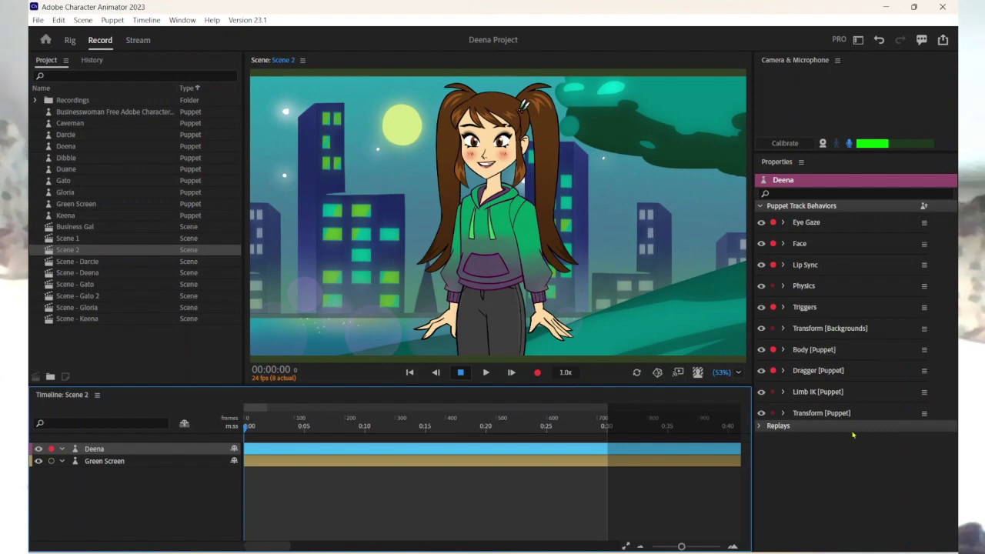
Hide Deena's city background by setting the Transform [Backgrounds] opacity to 0%
left_click(784, 329)
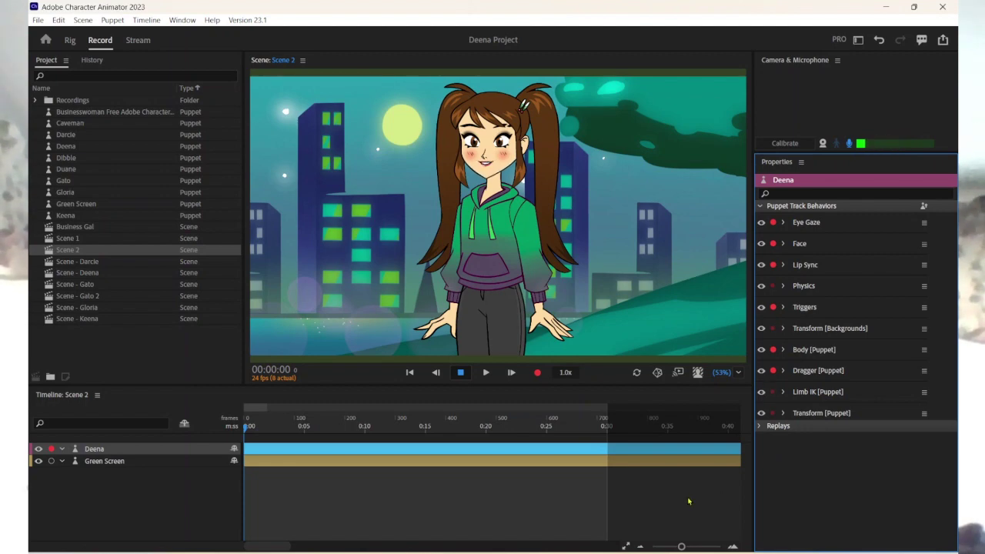
left_click(783, 328)
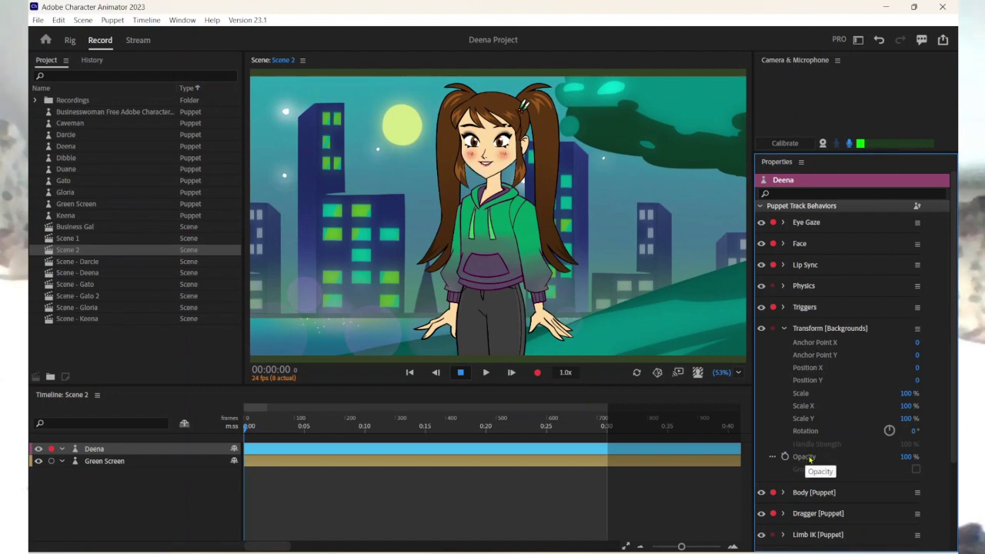
left_click(907, 459)
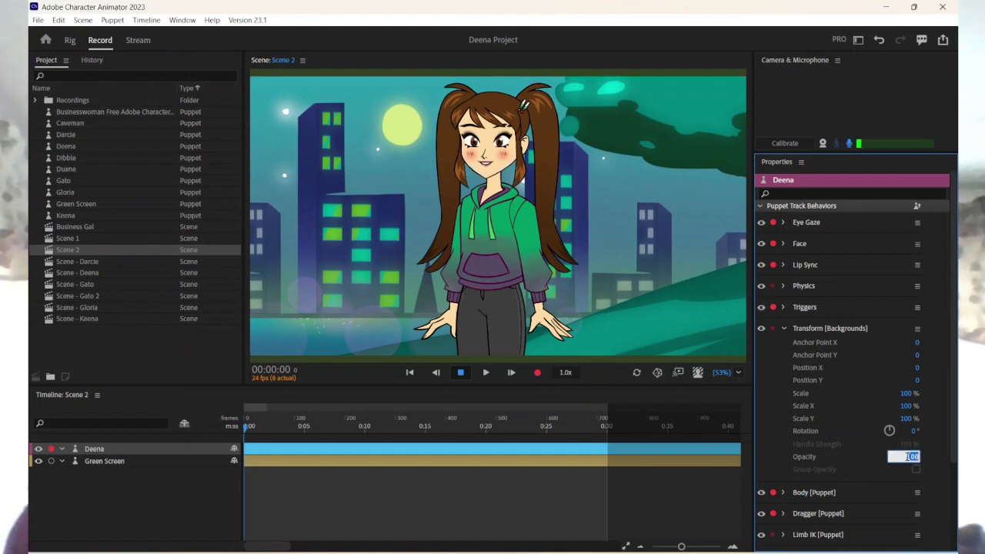
type("0")
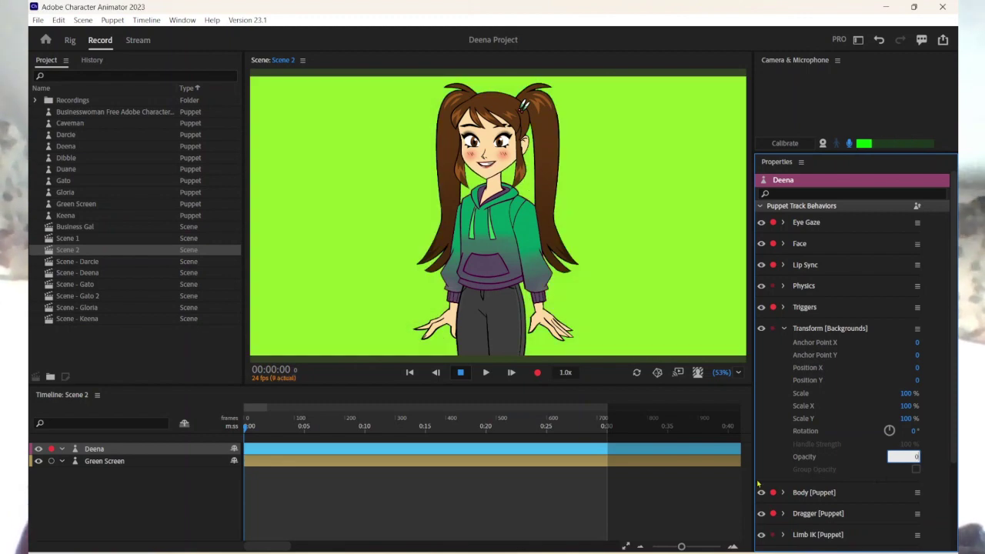
key("Return")
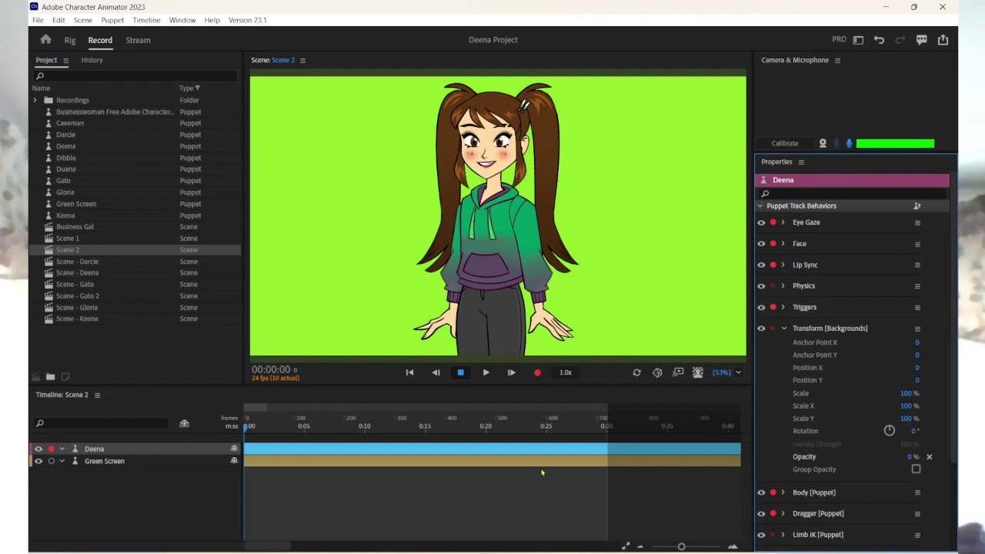
Record a lip-sync performance of Deena with audio, about 31 seconds long, and return the playhead to the start
left_click(538, 373)
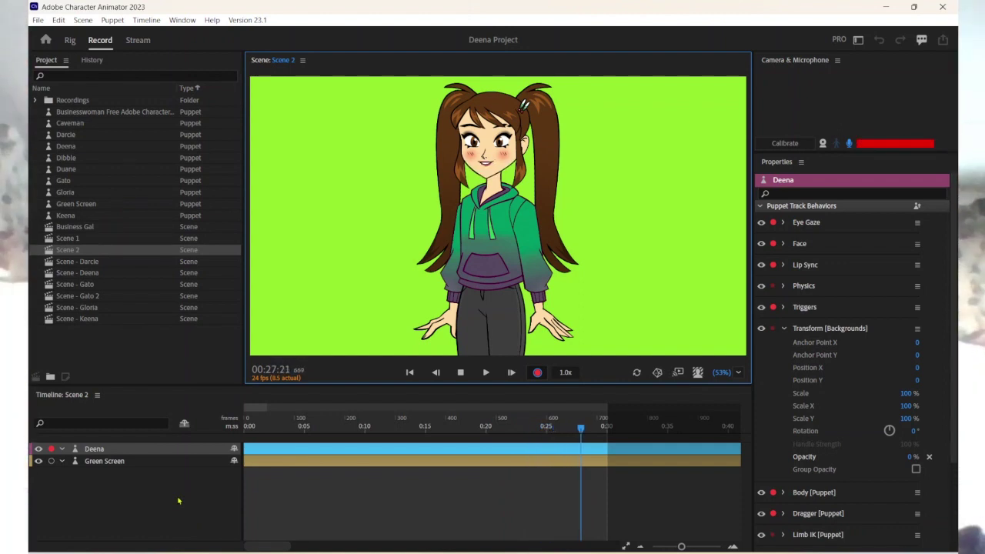
left_click(461, 373)
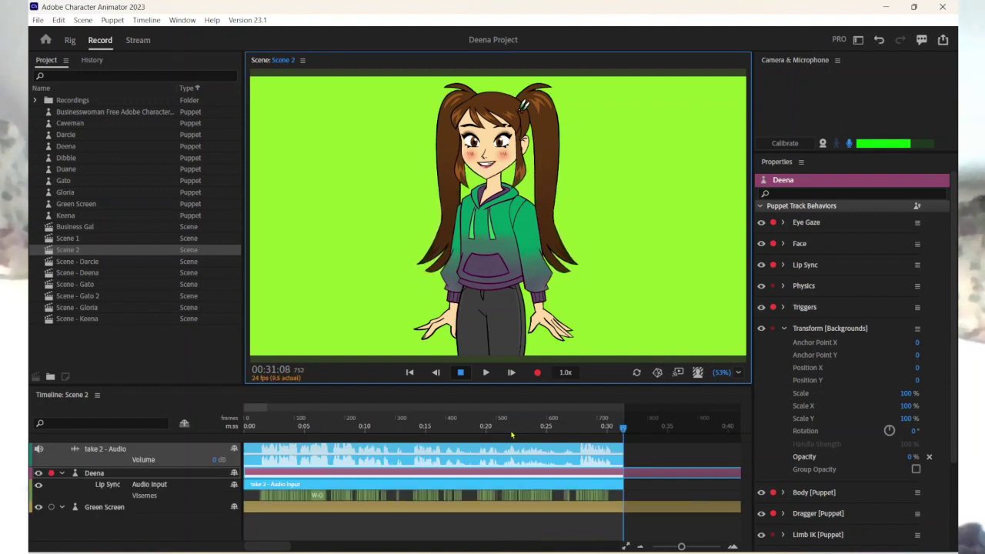
left_click(132, 431)
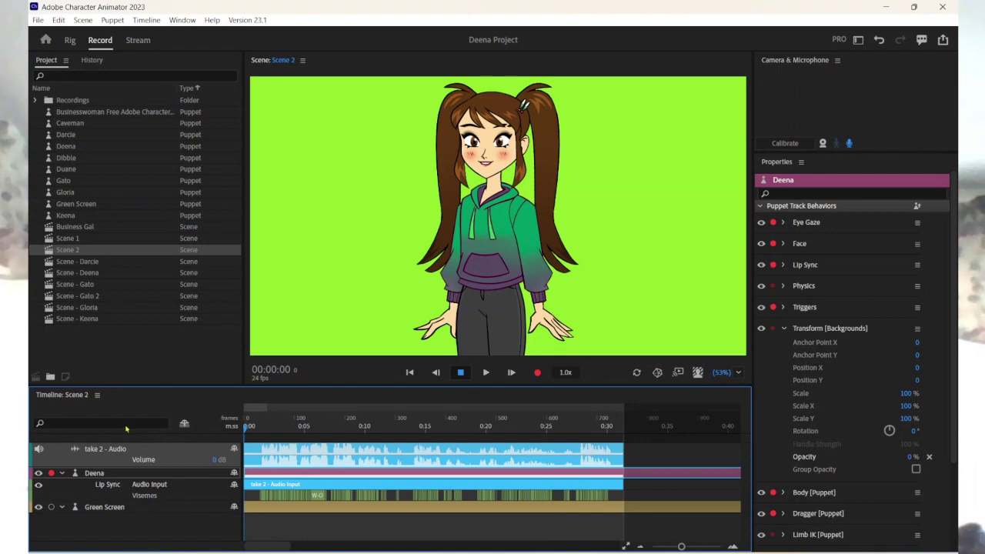
left_click(411, 374)
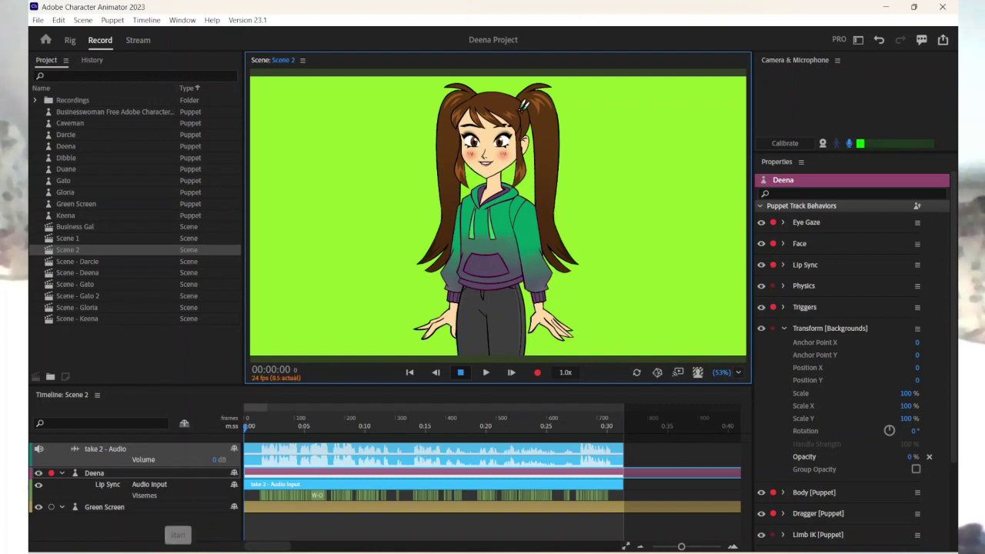
Switch to Debut Professional and start a screen recording while the Scene 2 animation plays from the beginning
key("super")
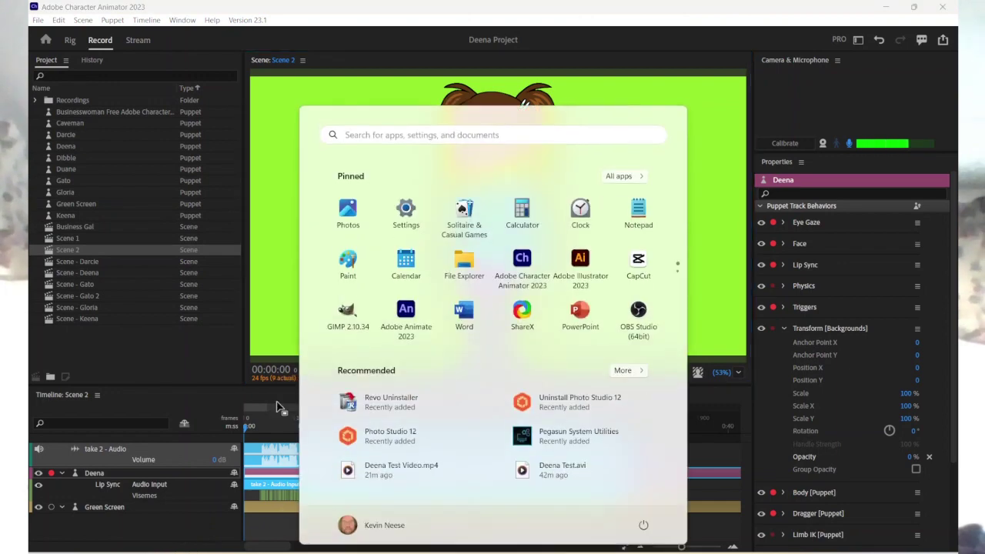
scroll(421, 301, "down", 2)
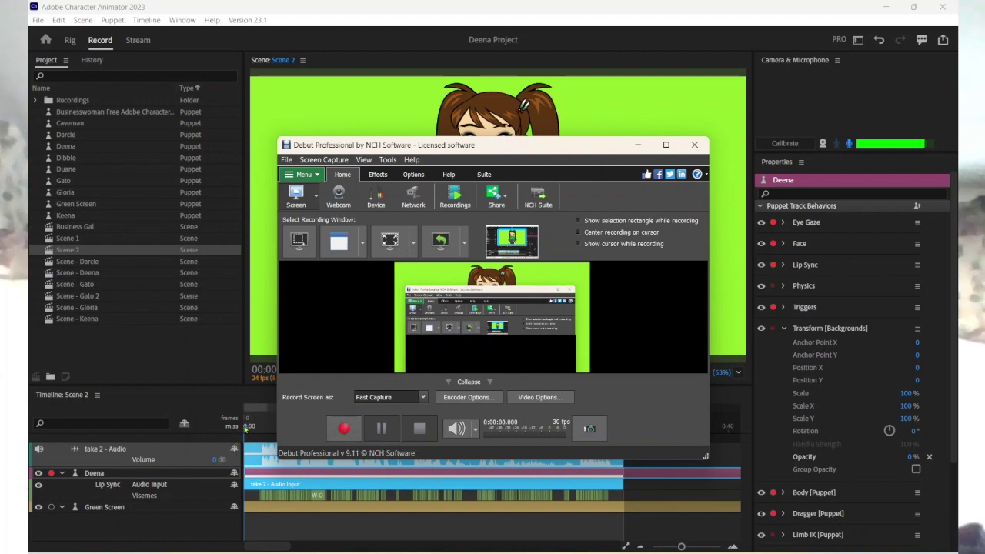
left_click(344, 428)
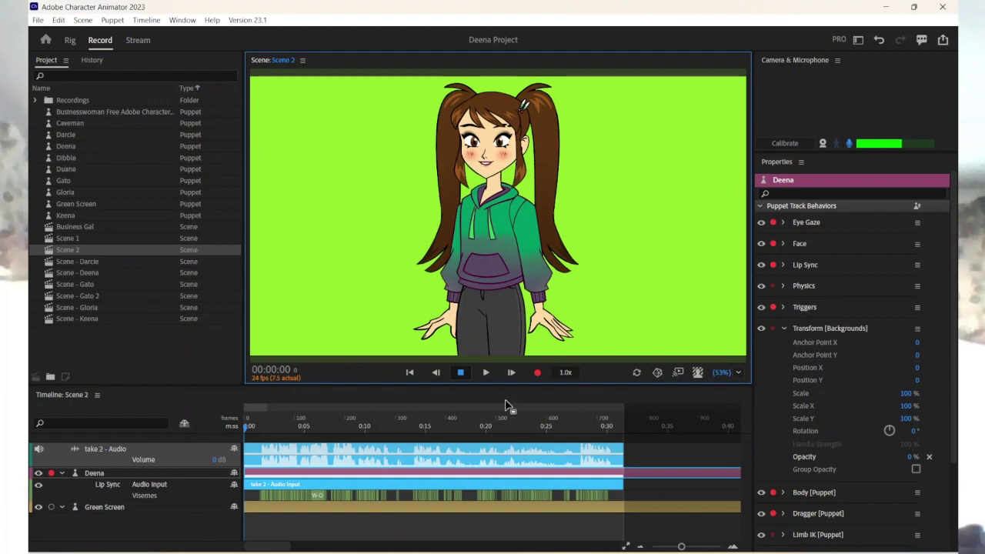
left_click(486, 373)
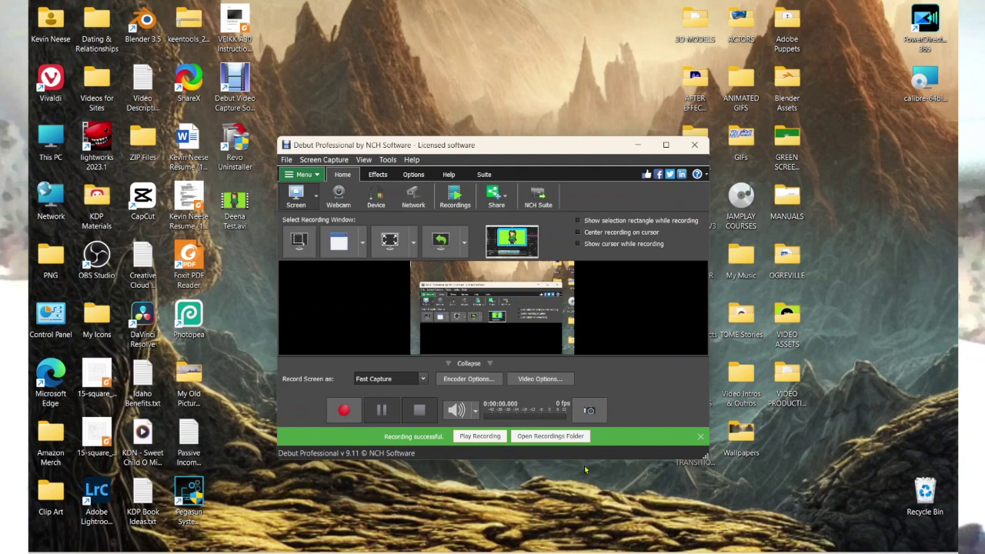
Check the list of saved recordings in Debut Professional and locate the Deena Test.avi file on the desktop
left_click(561, 437)
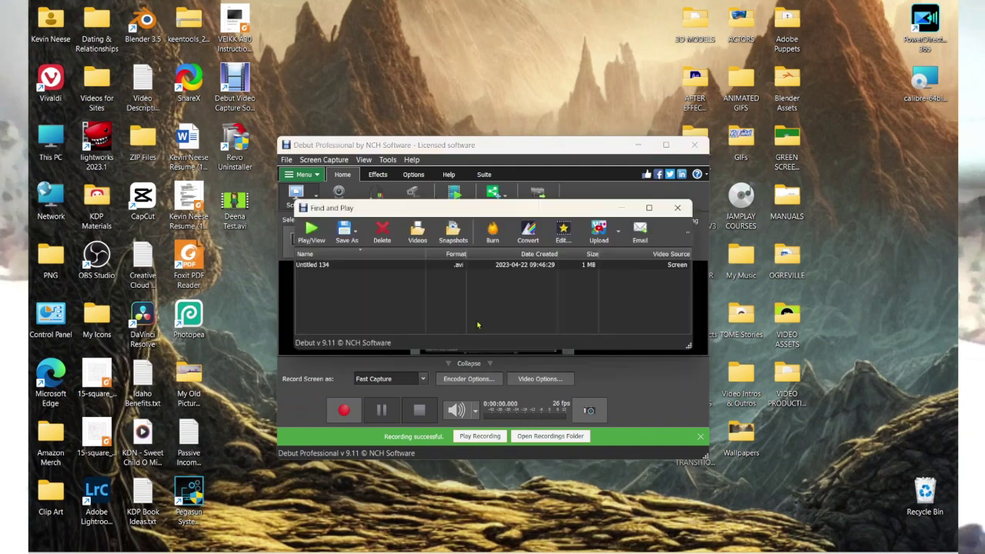
left_click(677, 208)
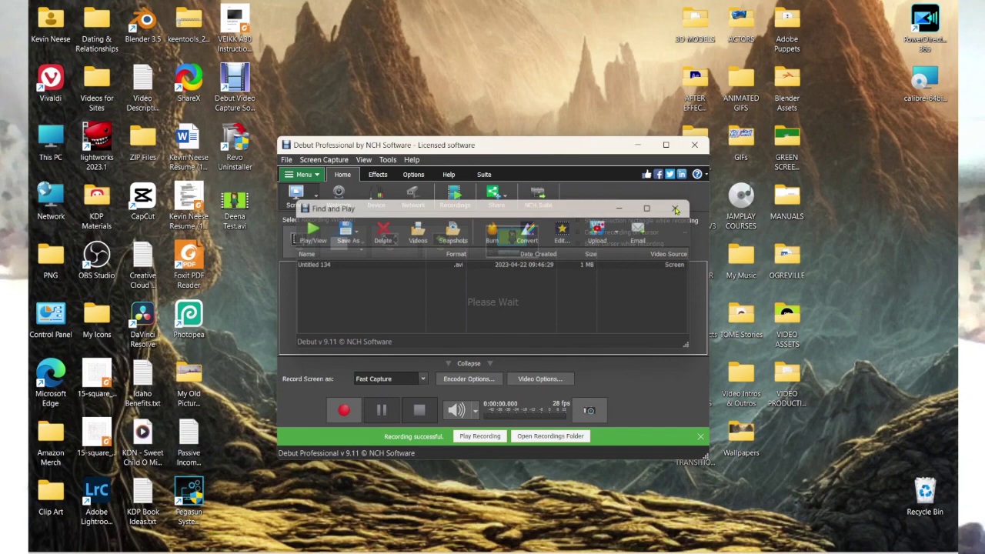
left_click_drag(525, 149, 608, 142)
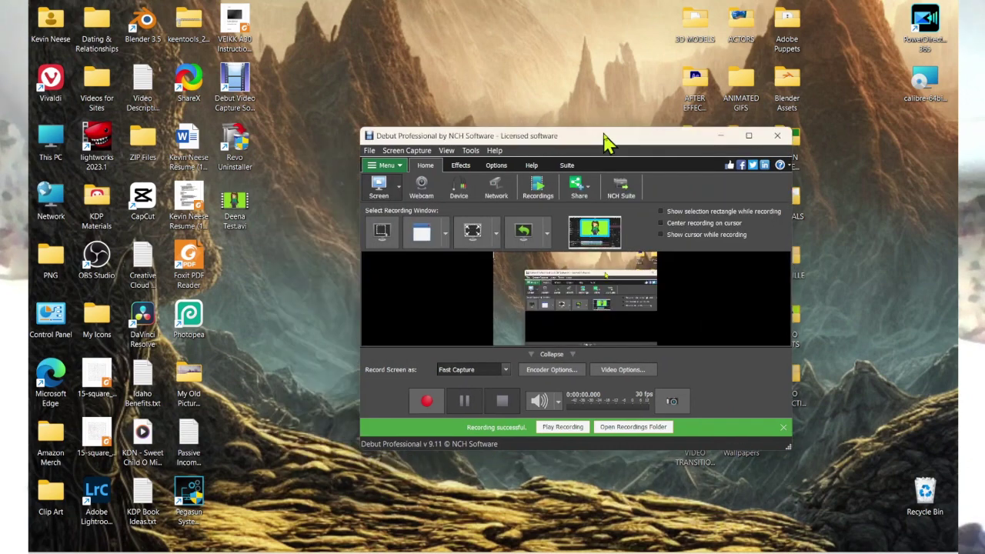
left_click(235, 207)
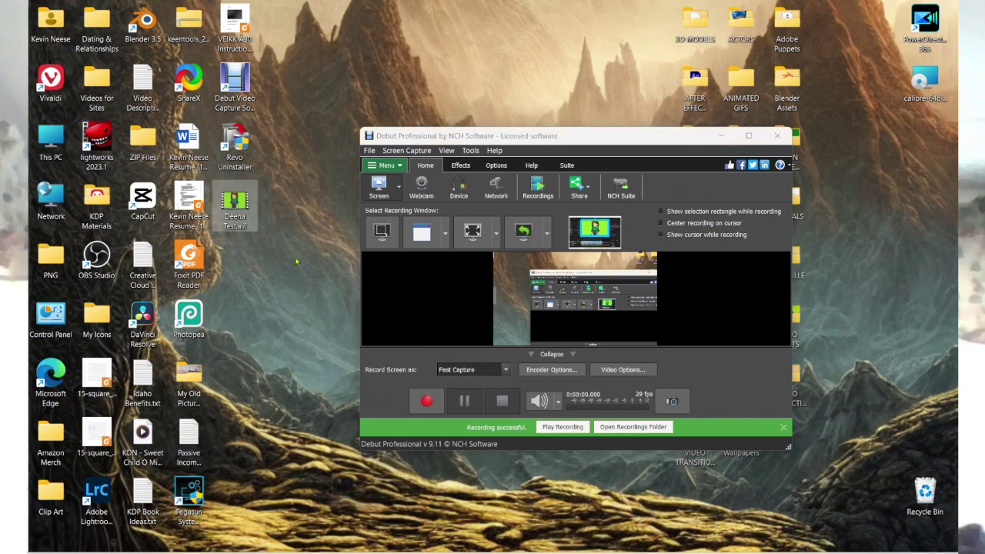
left_click_drag(619, 141, 567, 140)
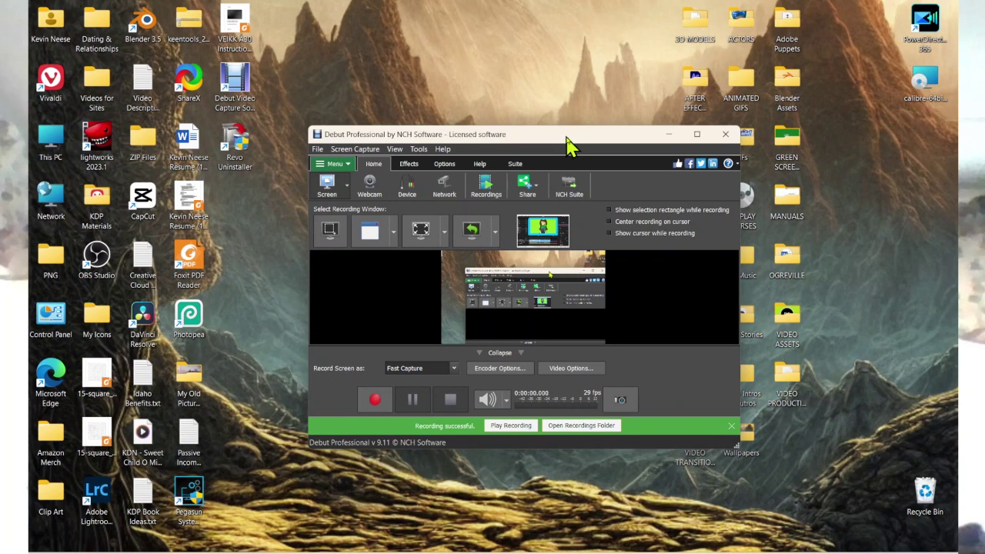
Save the Untitled 134 recording to the Desktop as Deena Test in AVI format
left_click(486, 186)
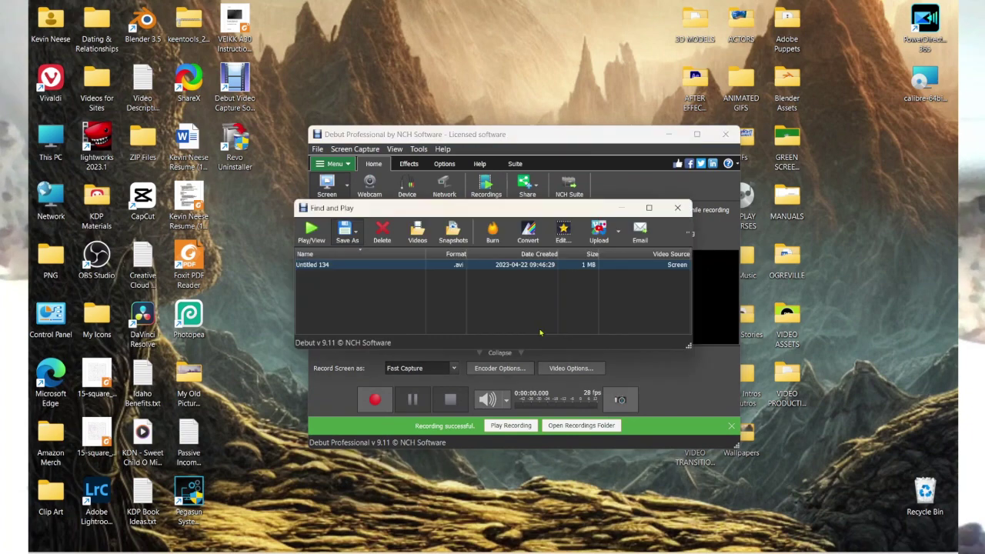
left_click(348, 231)
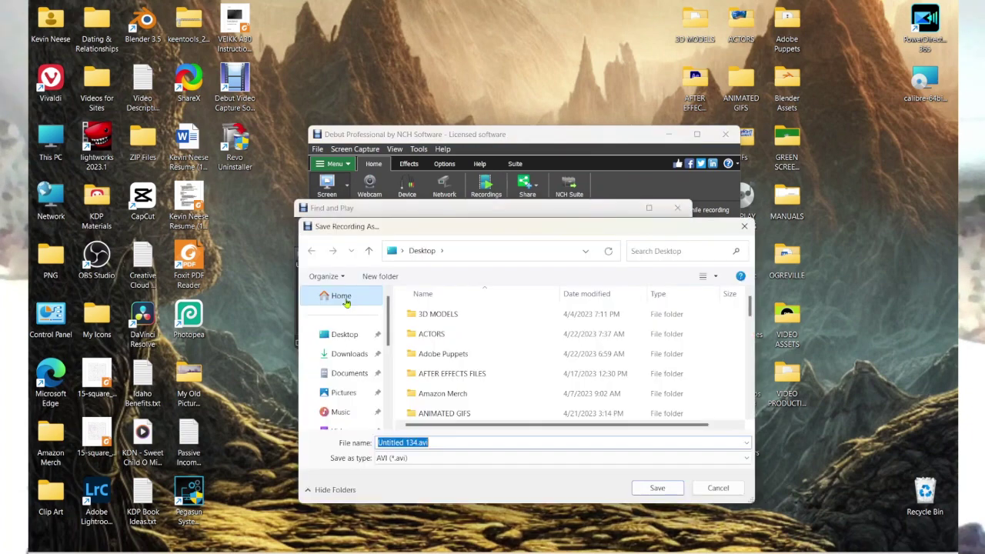
left_click(342, 337)
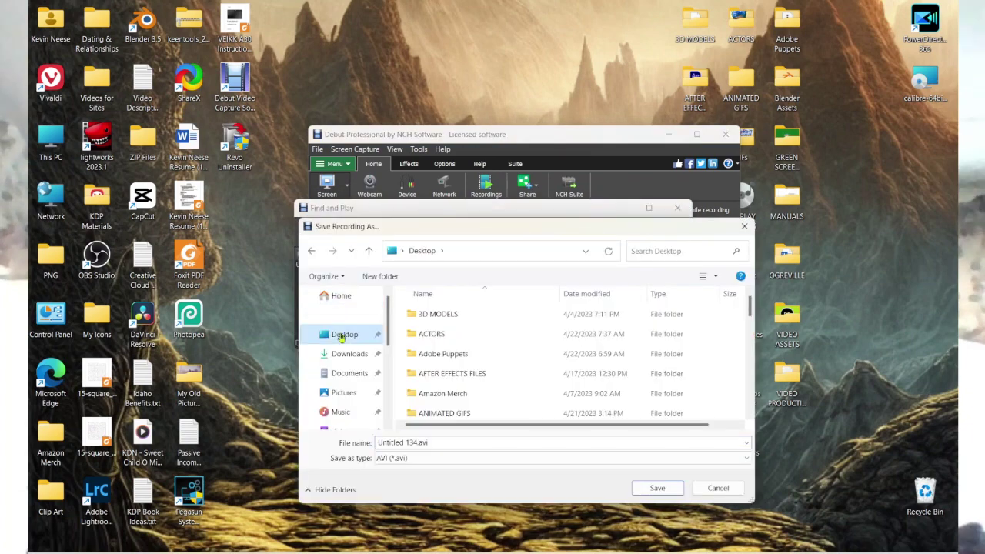
left_click(462, 442)
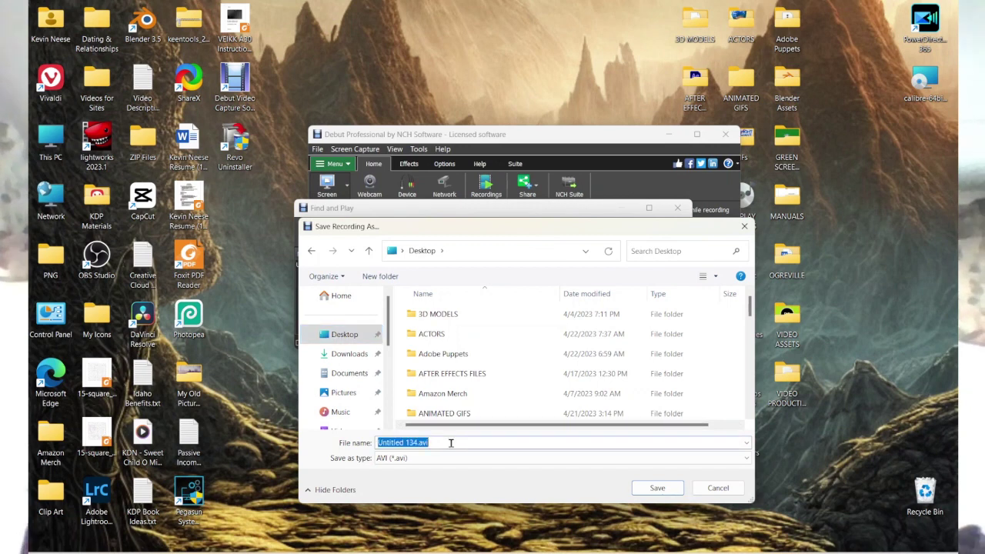
type("Deena")
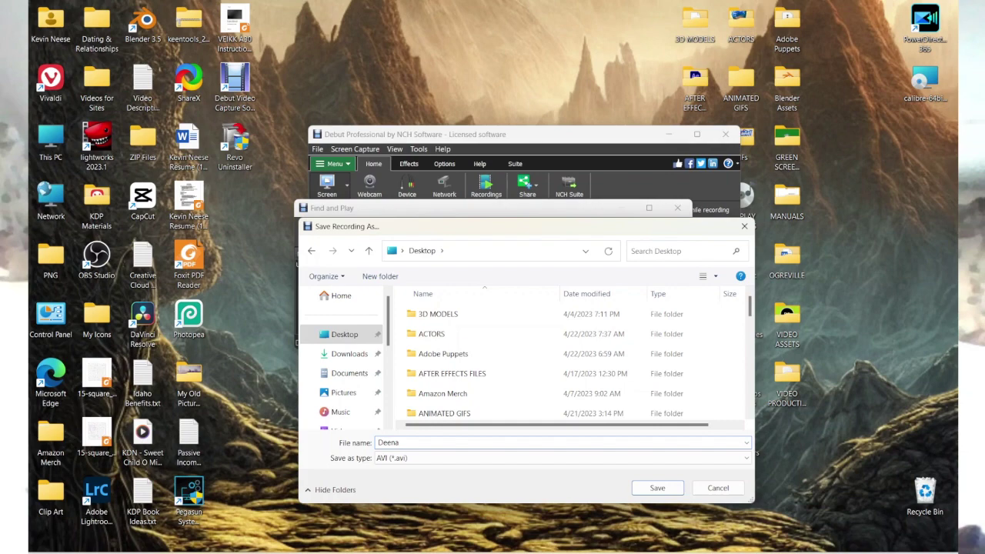
key("Return")
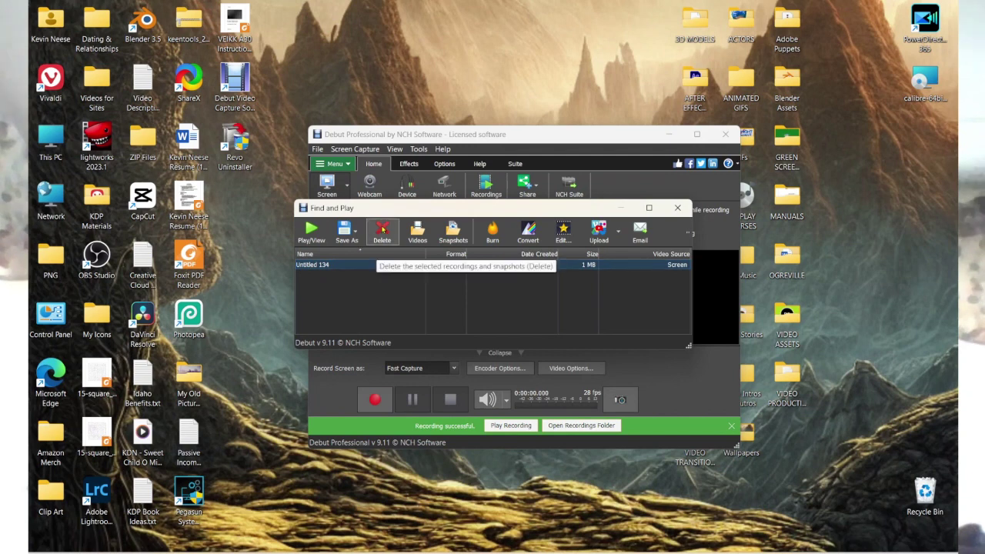
Delete Untitled 134 from the recordings list and minimize Debut Professional
left_click(383, 231)
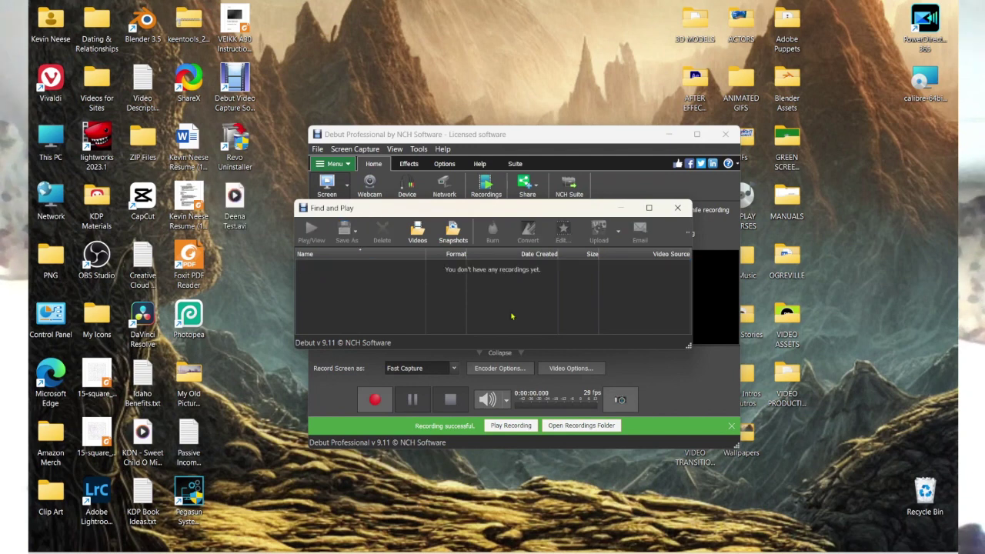
key("Escape")
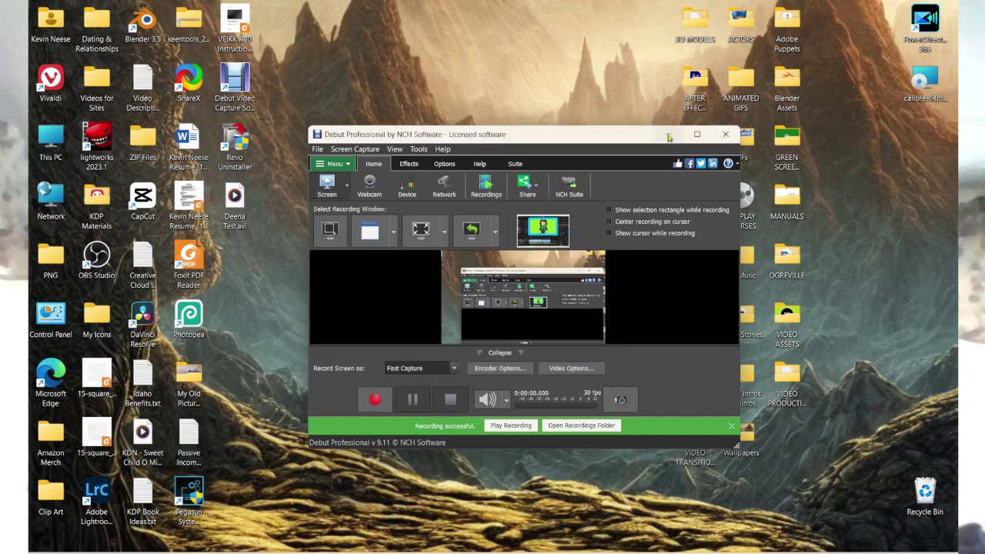
left_click(668, 135)
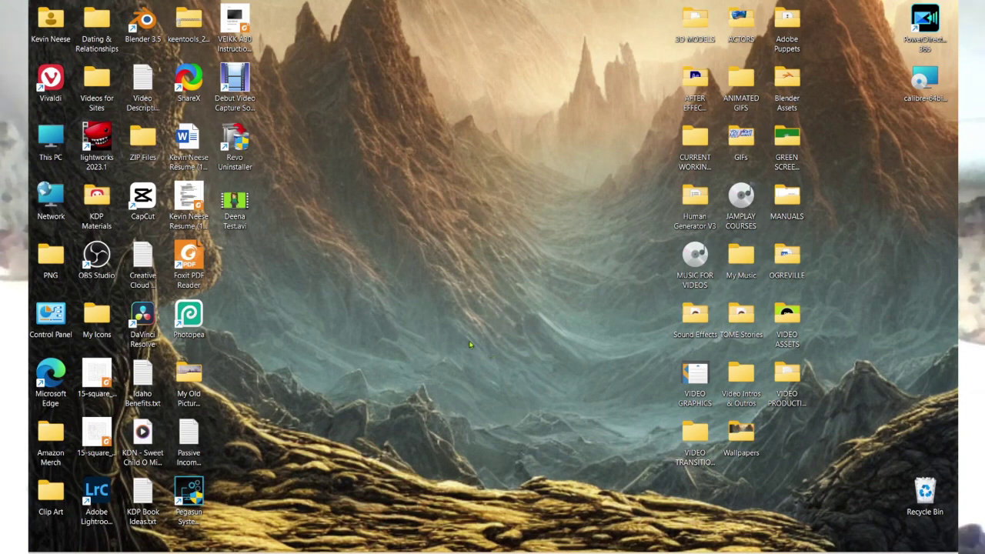
Move Deena Test.avi to the empty desktop area near the Recycle Bin, and start a new project in CapCut
left_click_drag(235, 202, 826, 443)
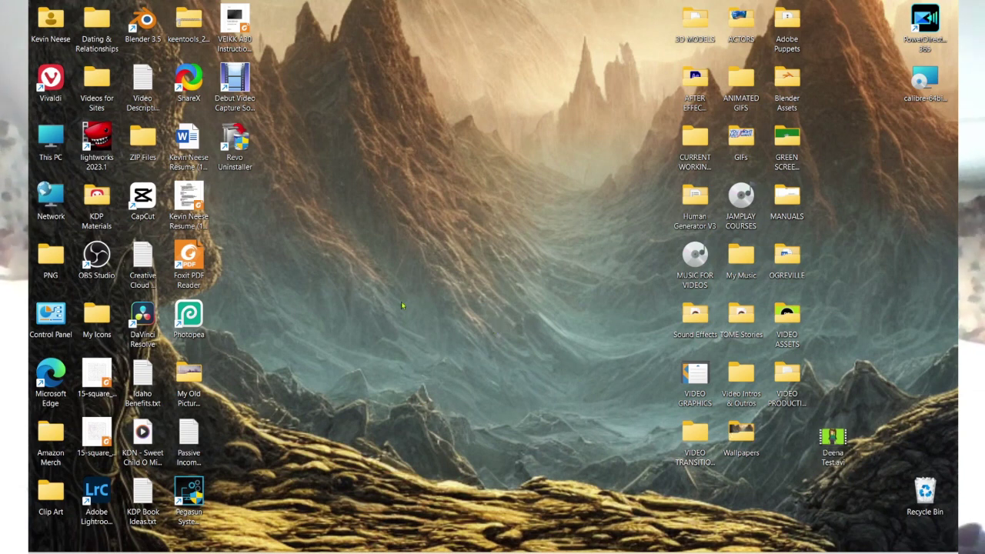
left_click(149, 200)
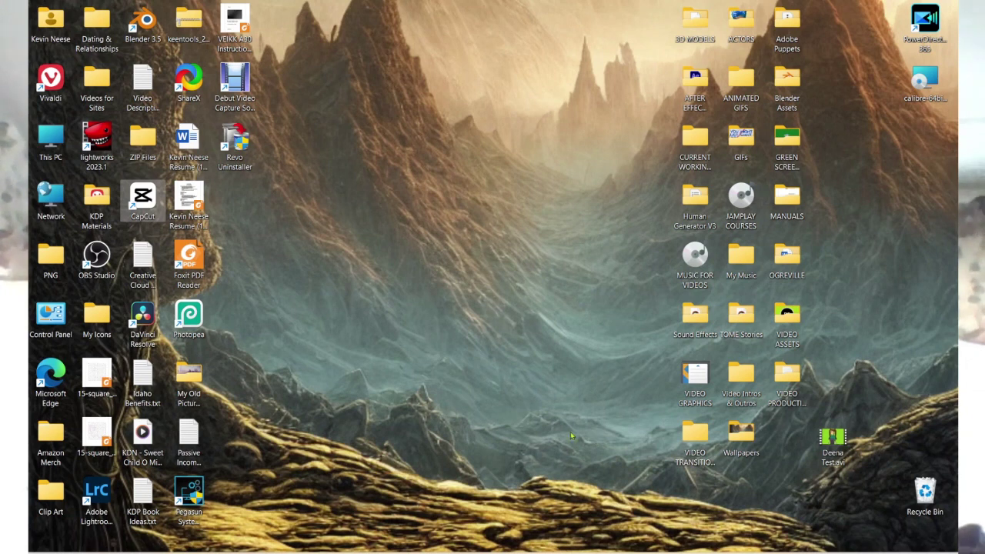
key("Return")
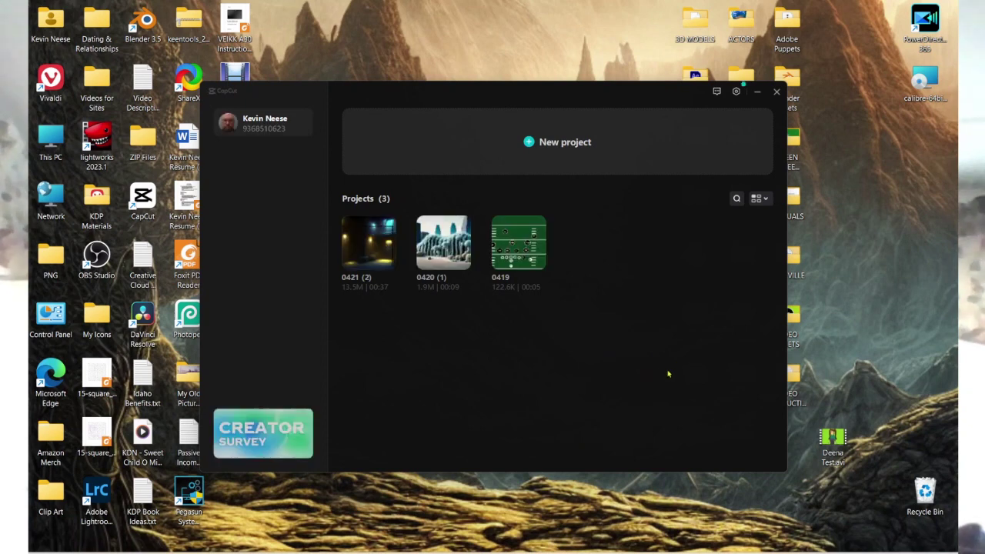
left_click(554, 141)
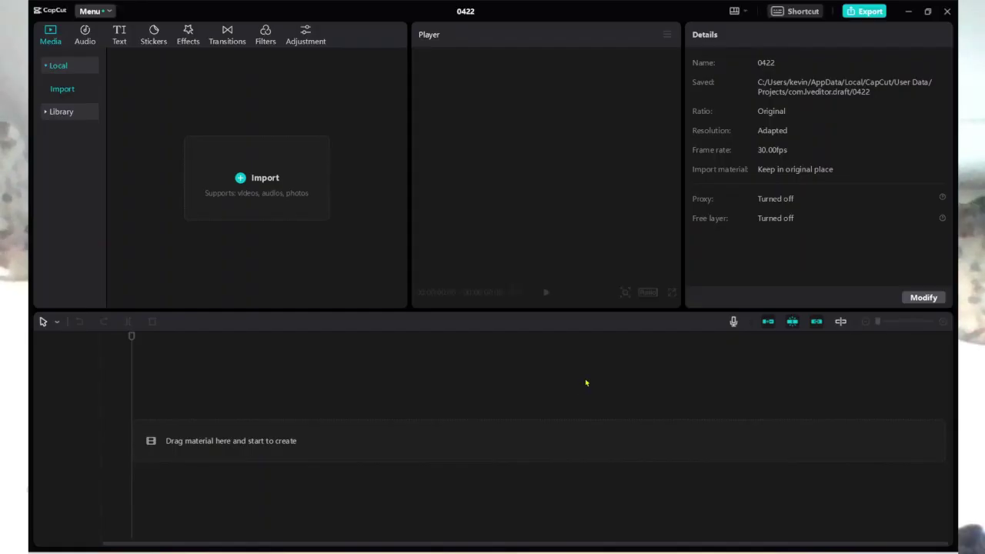
Import Deena Test.avi from the Desktop folder into the project's media
left_click(263, 183)
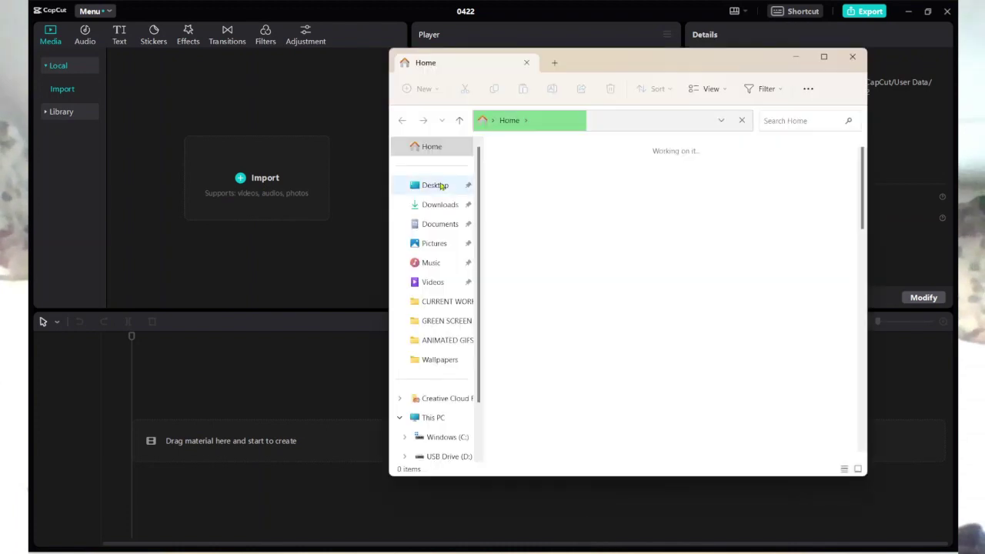
left_click(437, 187)
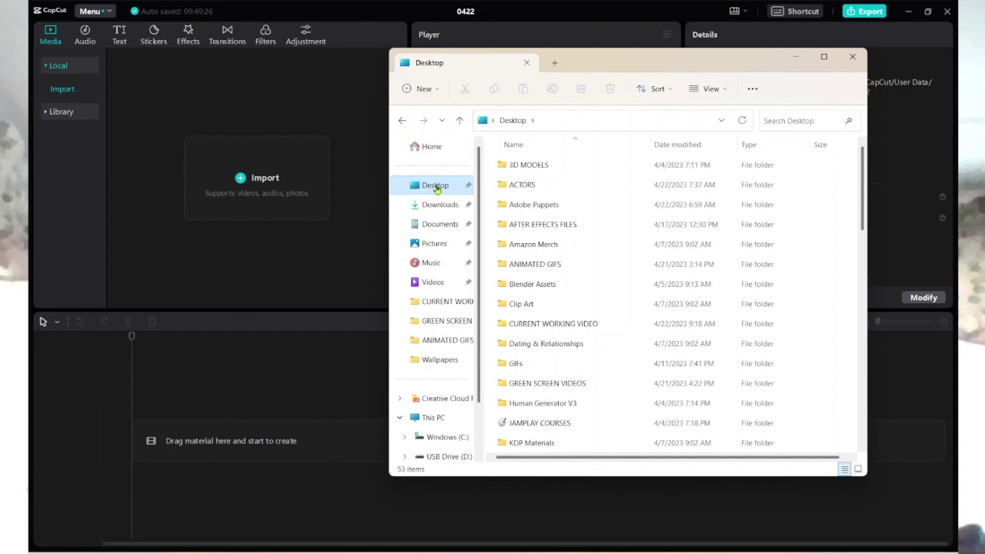
scroll(566, 370, "down", 10)
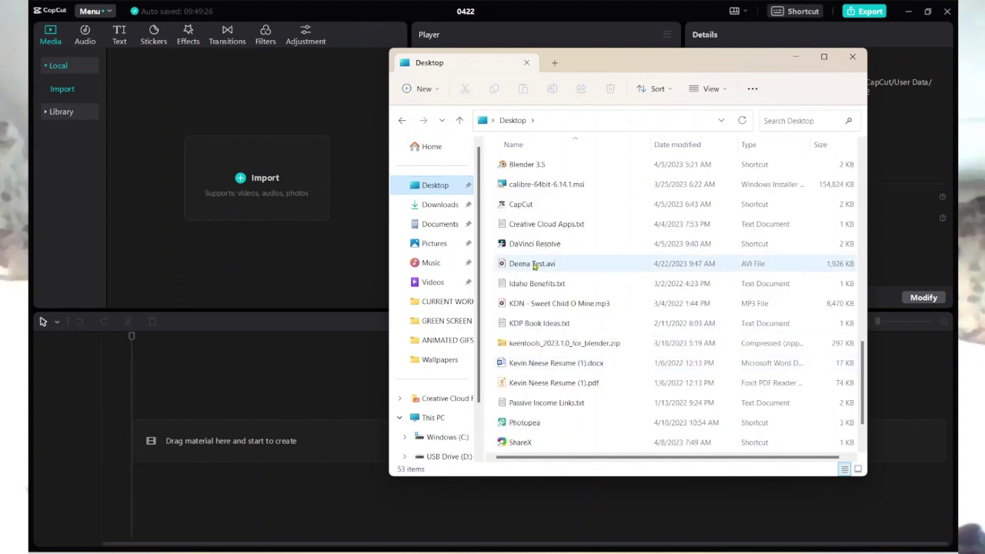
left_click_drag(534, 266, 242, 153)
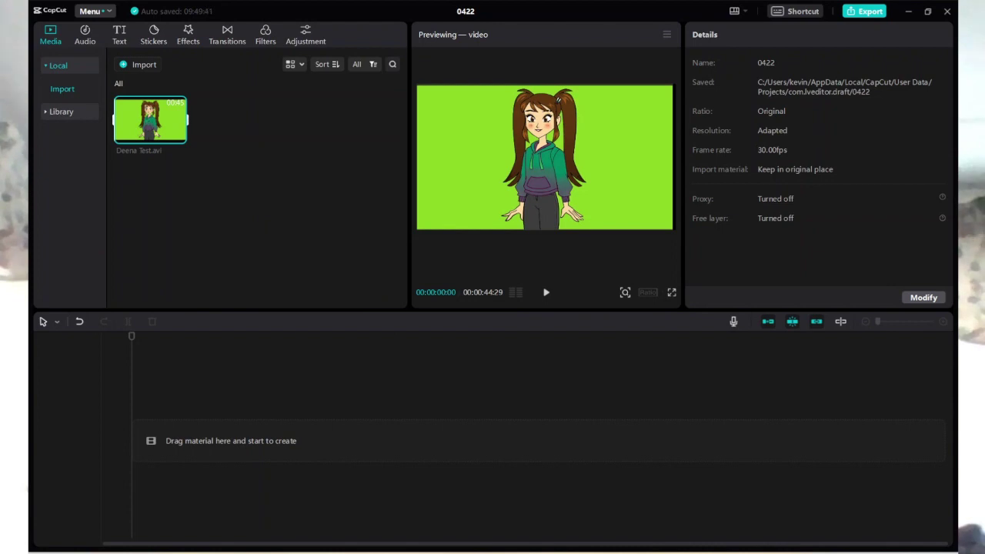
Import the WP 14.png image from the Wallpapers folder into the project's media
key("alt+Tab")
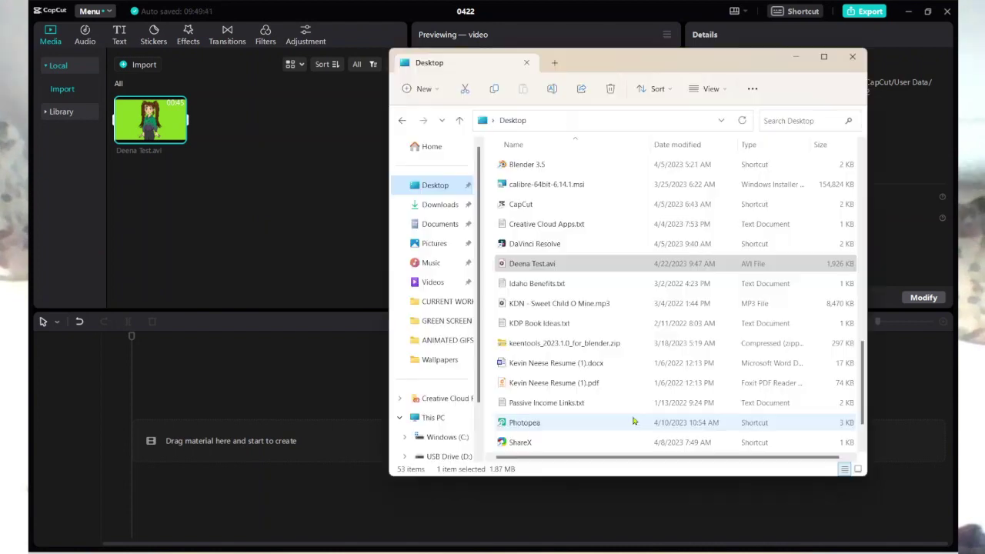
left_click(440, 361)
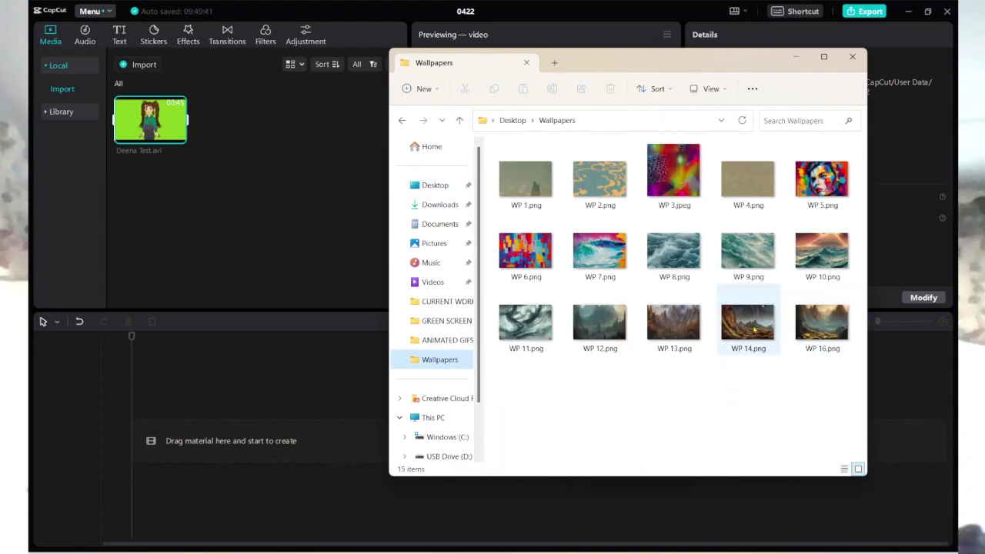
left_click_drag(754, 329, 249, 142)
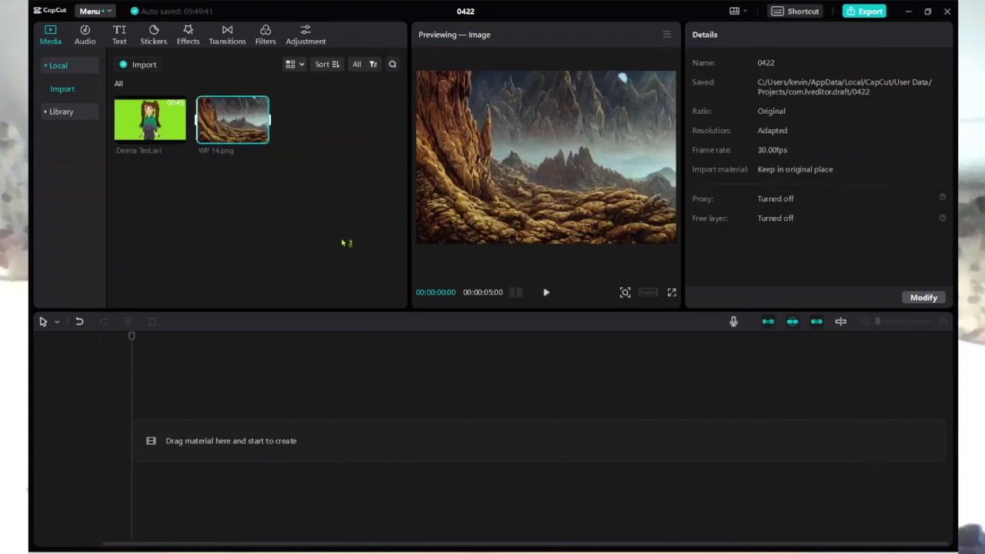
Add WP 14.png to the timeline as the background and extend the clip to about 14 seconds
mouse_move(230, 117)
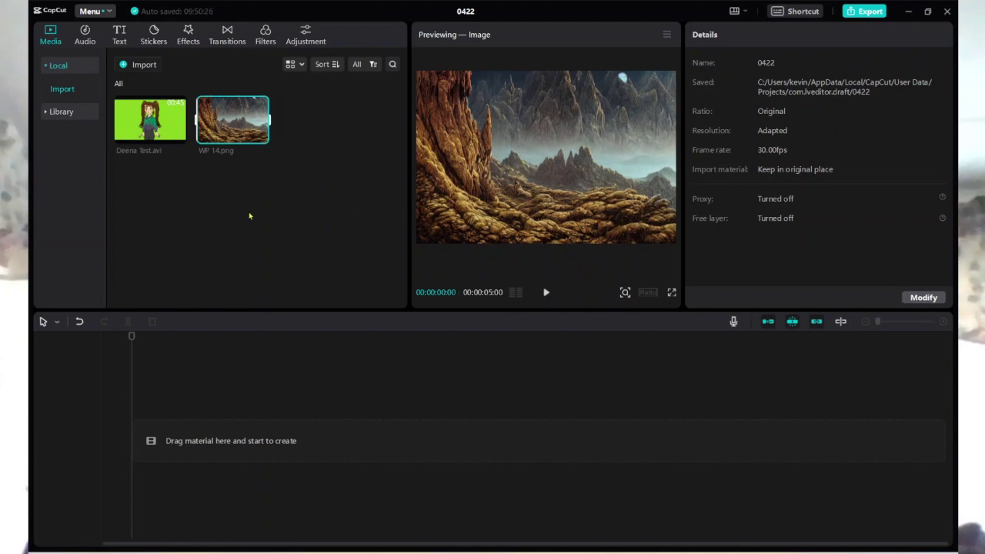
left_click(262, 137)
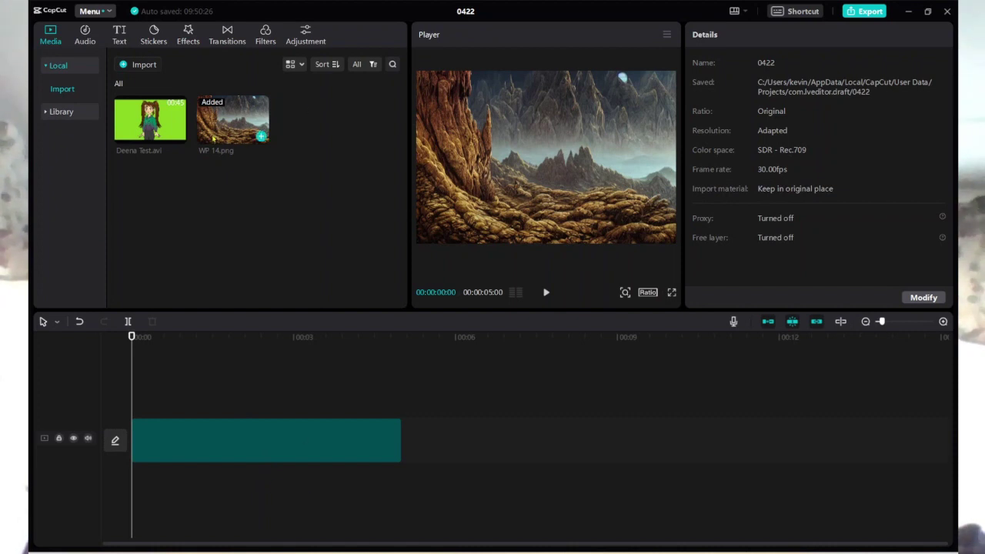
left_click(364, 453)
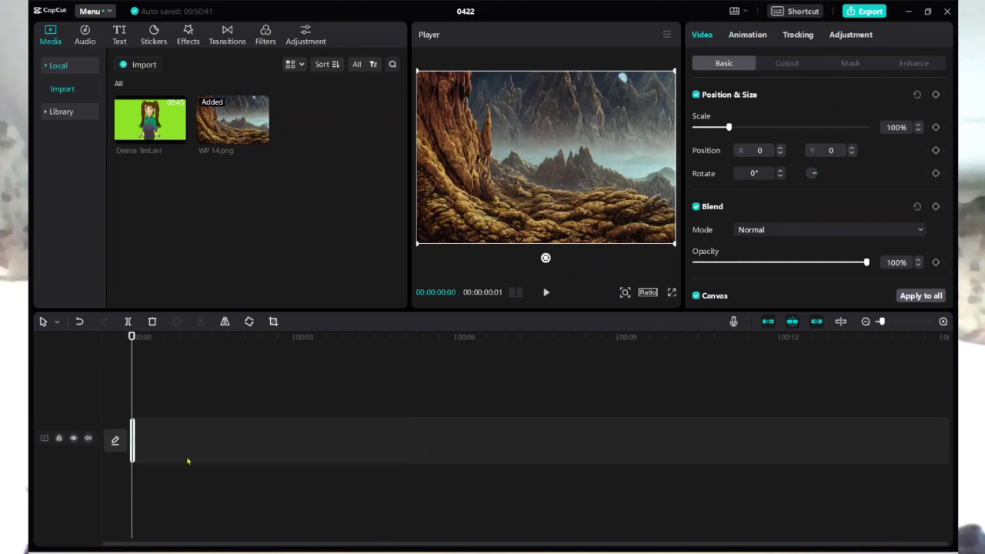
left_click_drag(134, 430, 888, 459)
Return the playhead to the start and place Deena Test.avi on a track above the WP 14.png background
left_click(323, 492)
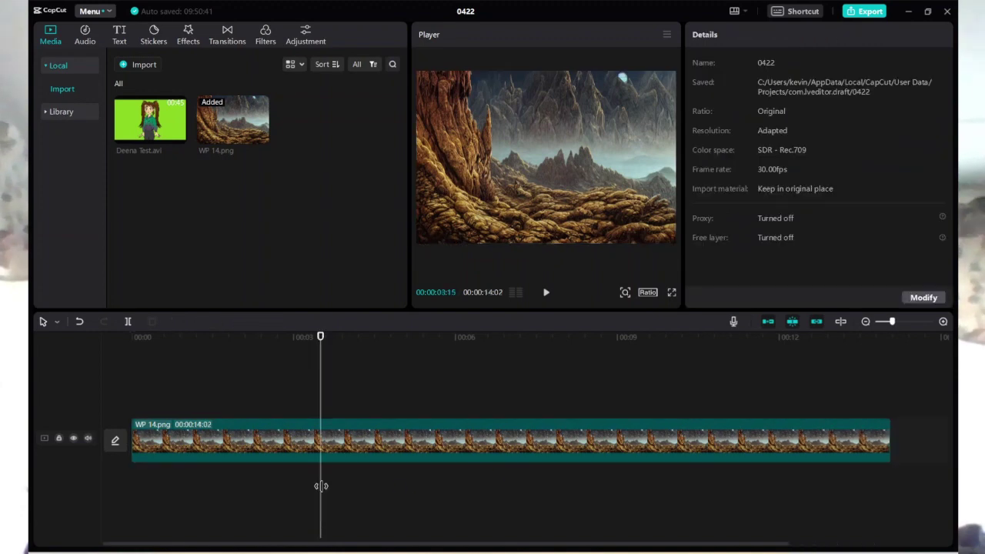
left_click_drag(321, 340, 31, 343)
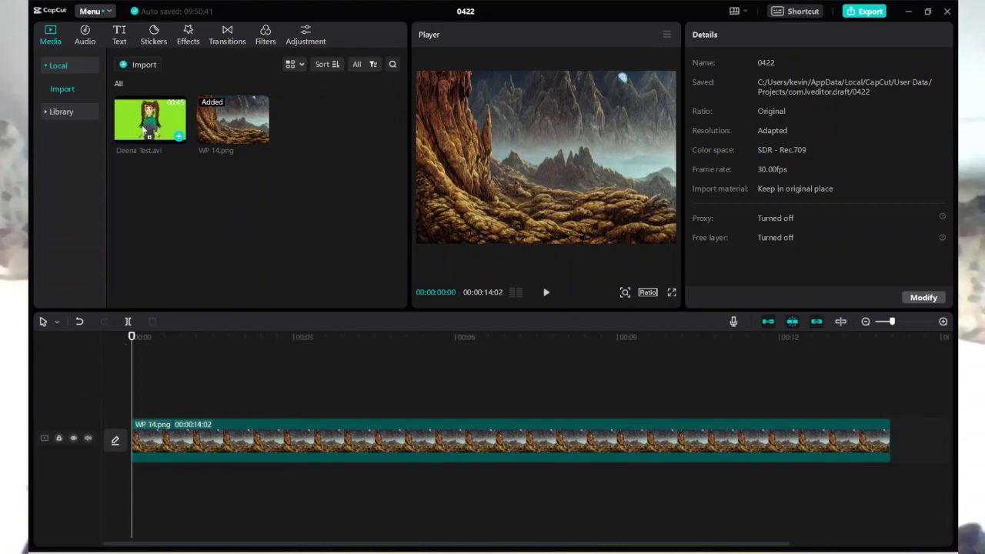
left_click_drag(144, 131, 137, 401)
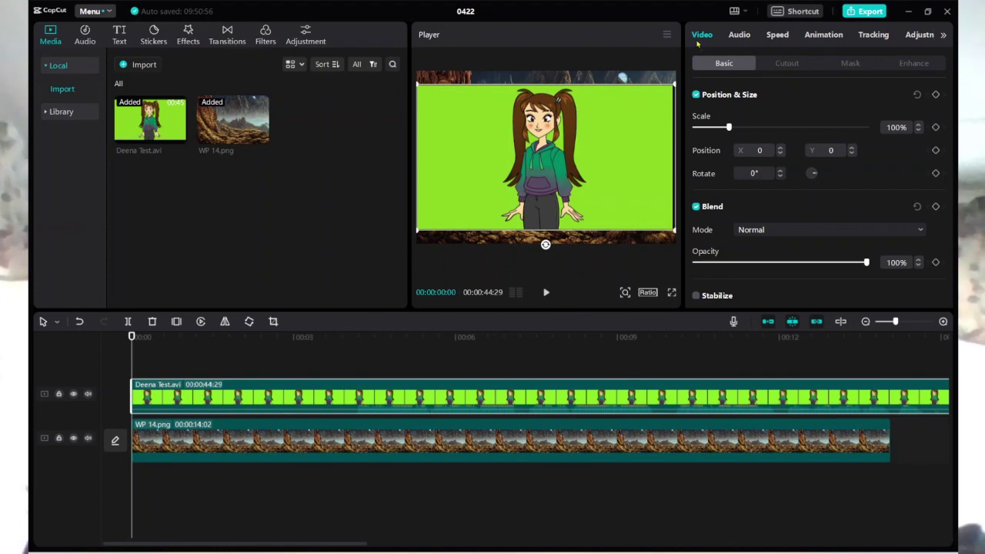
Key out the green backdrop of Deena Test.avi with Chroma key, sampling the green and setting Strength to 11
left_click(797, 64)
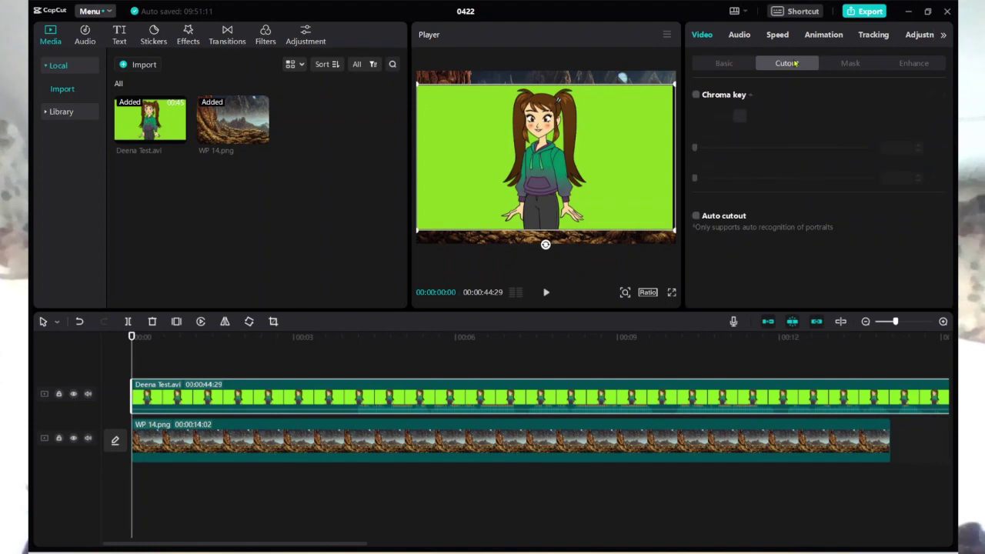
left_click(696, 95)
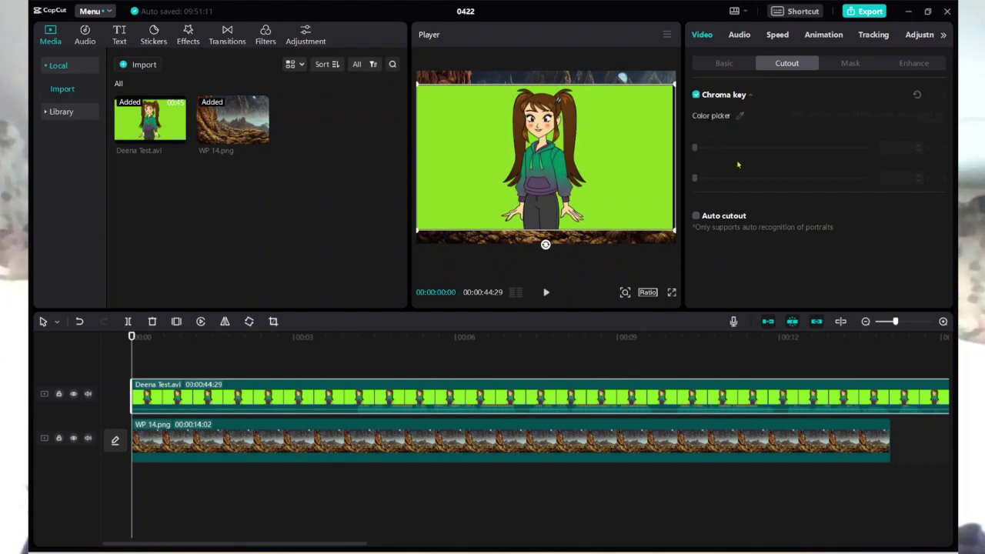
left_click(741, 115)
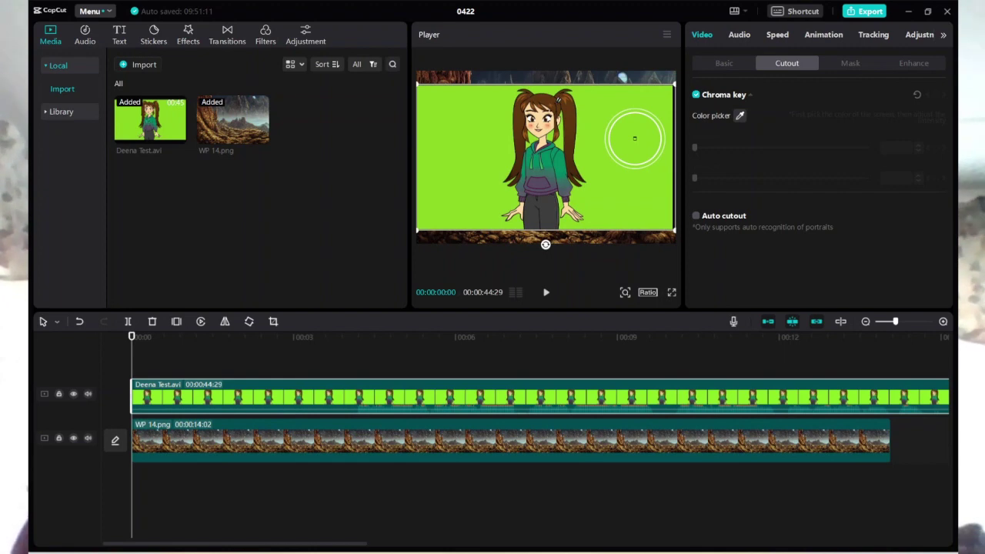
left_click(634, 139)
left_click_drag(695, 148, 713, 149)
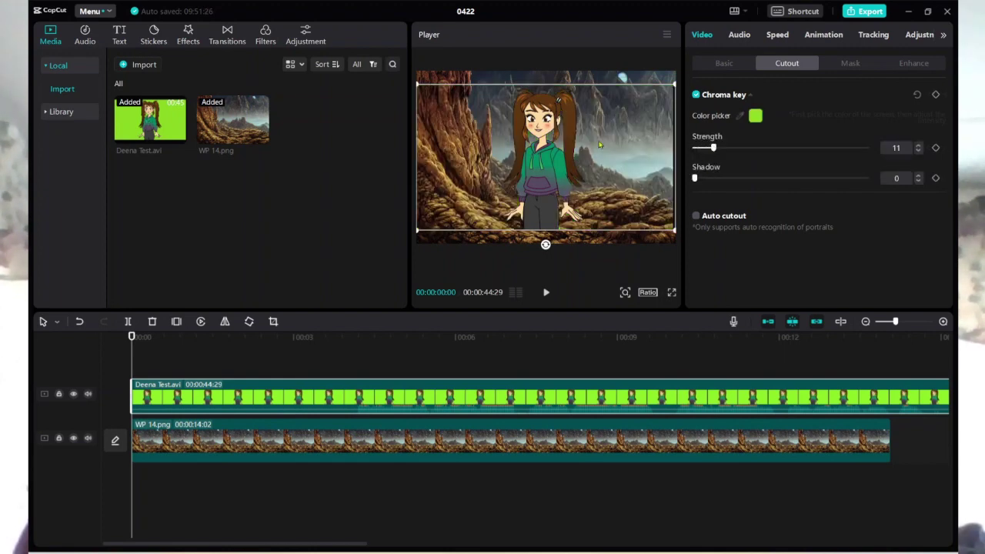
Shift the keyed Deena clip down in the frame so her cut-off legs meet the background's lower edge
left_click(599, 73)
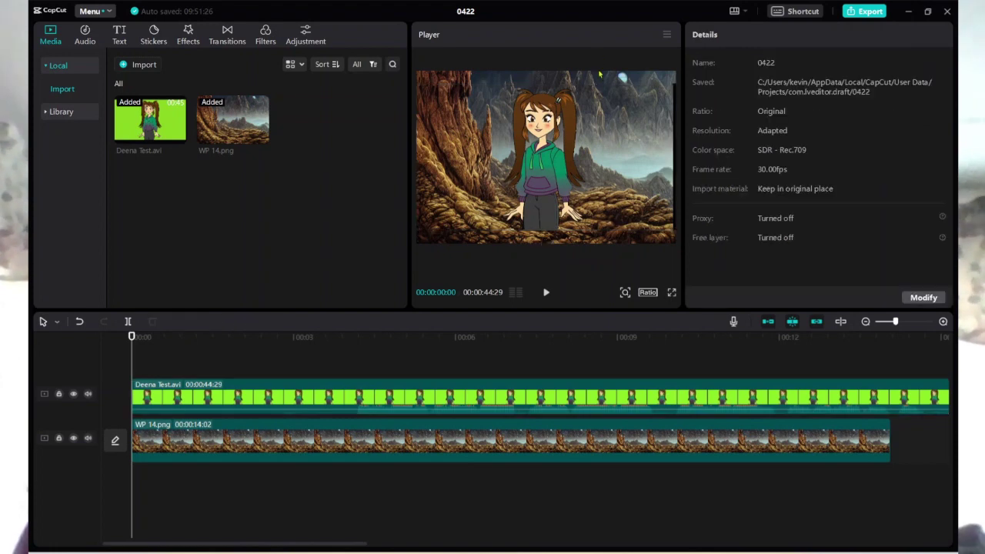
left_click(559, 145)
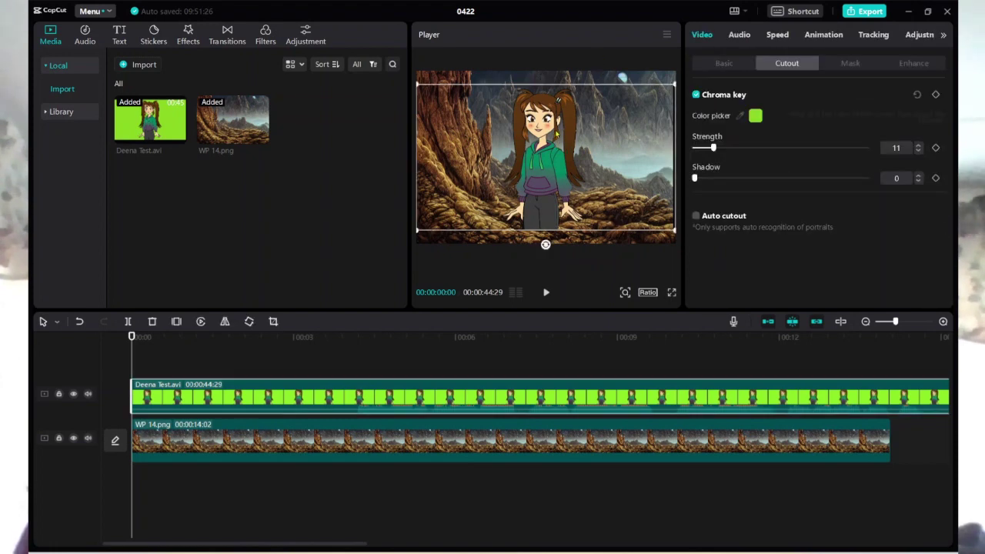
left_click_drag(557, 134, 556, 145)
left_click(595, 86)
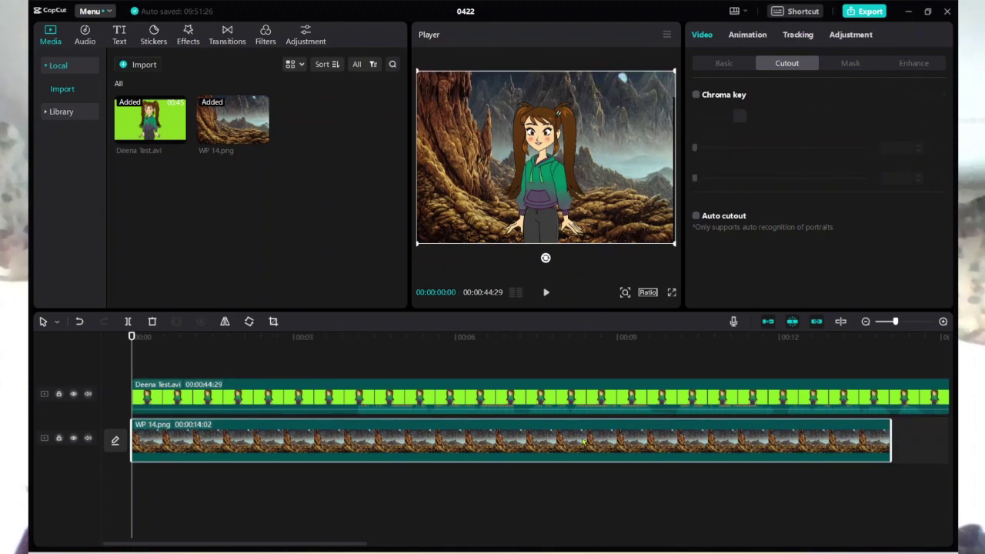
Check the composite at about 7 seconds and bring the playhead back near the beginning of the timeline
left_click(547, 483)
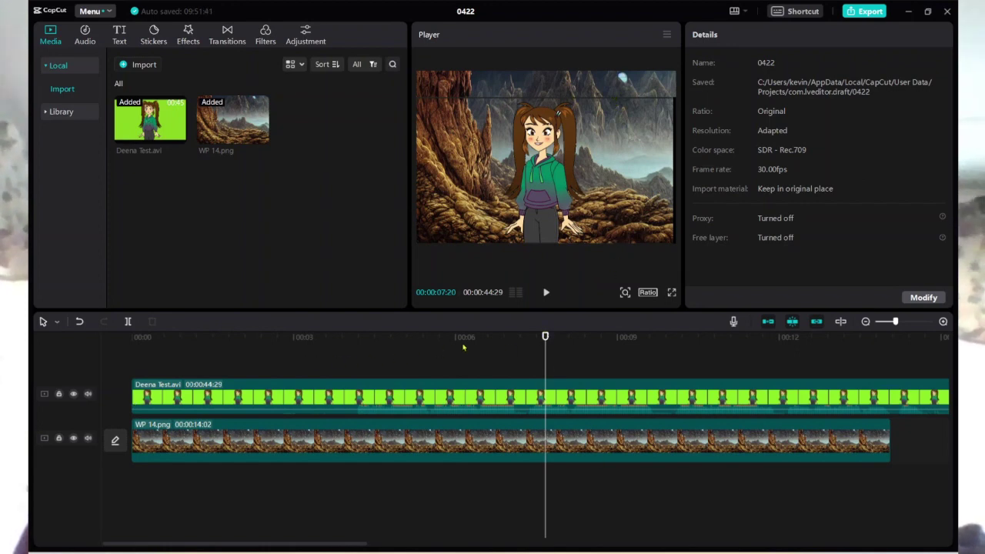
left_click_drag(544, 339, 117, 336)
left_click(155, 337)
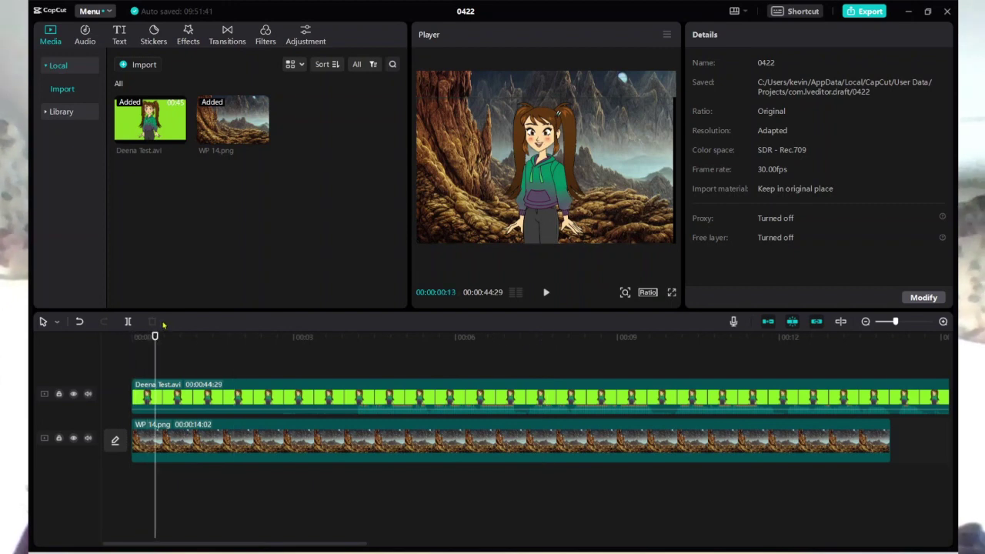
Enlarge the keyed Deena clip to fill more of the frame, checking at about 5 seconds and returning the playhead to the start
left_click(481, 397)
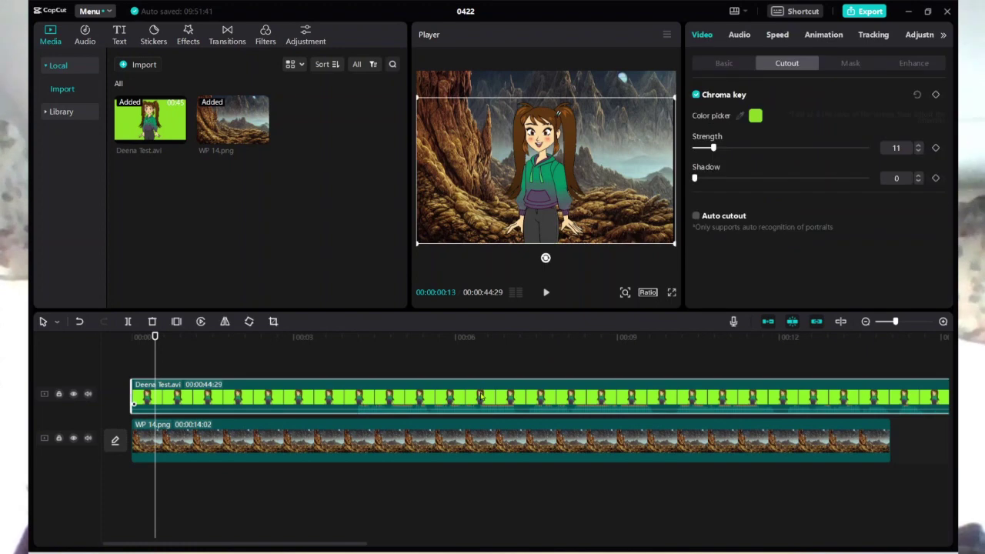
left_click_drag(478, 128, 463, 151)
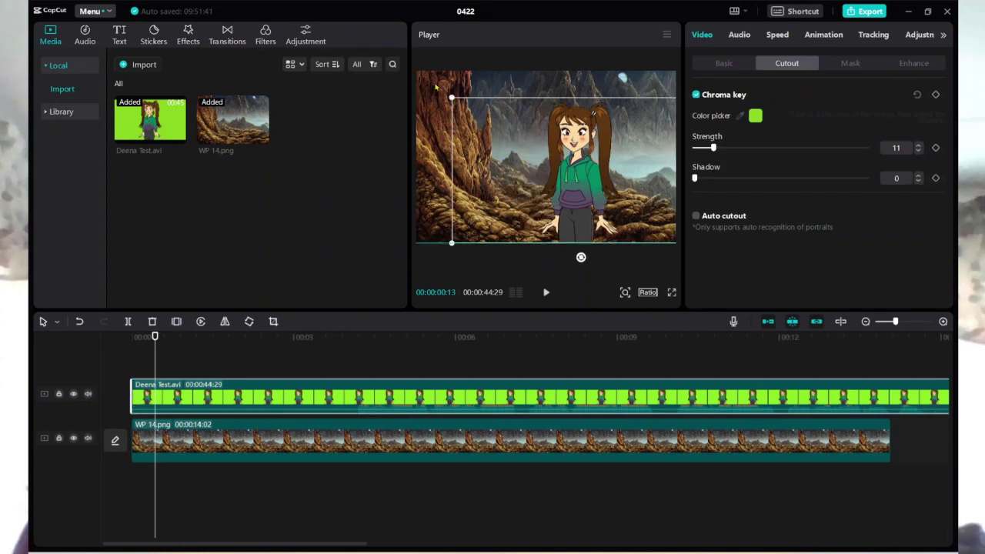
left_click_drag(451, 98, 487, 120)
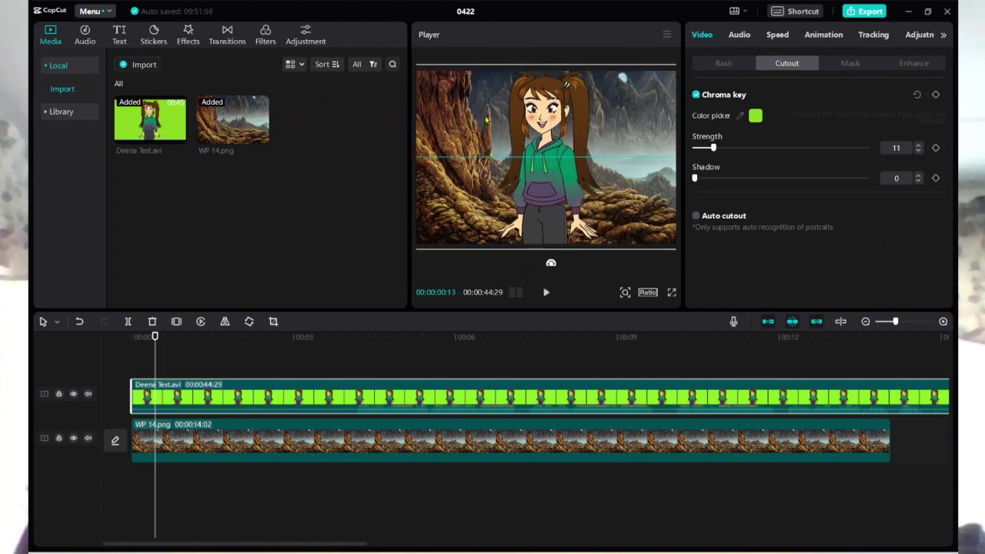
left_click(433, 510)
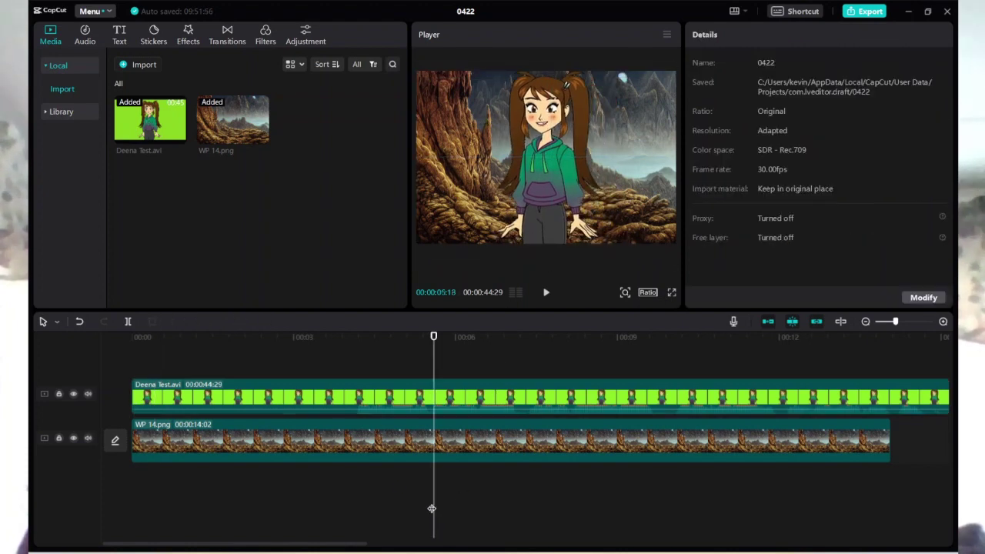
left_click(146, 363)
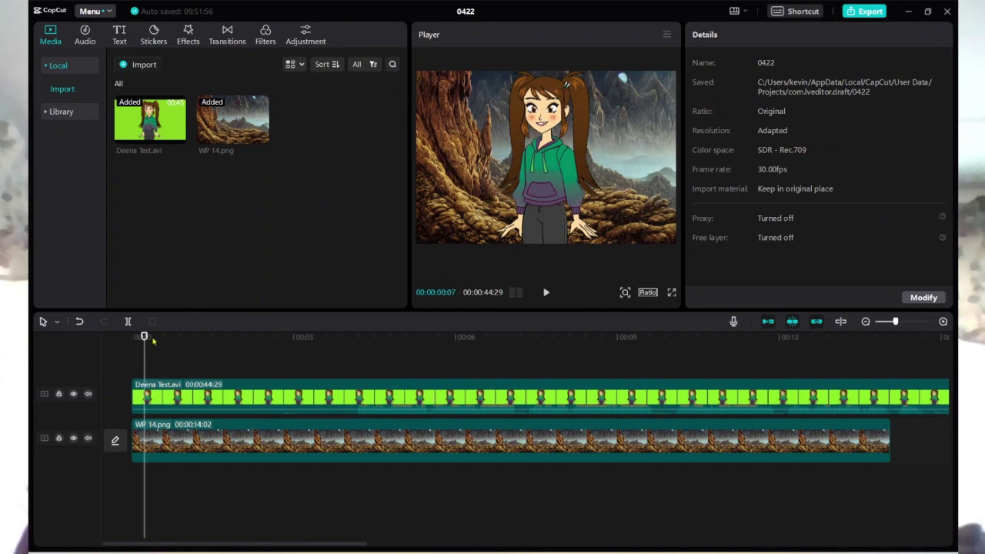
left_click_drag(137, 341, 84, 336)
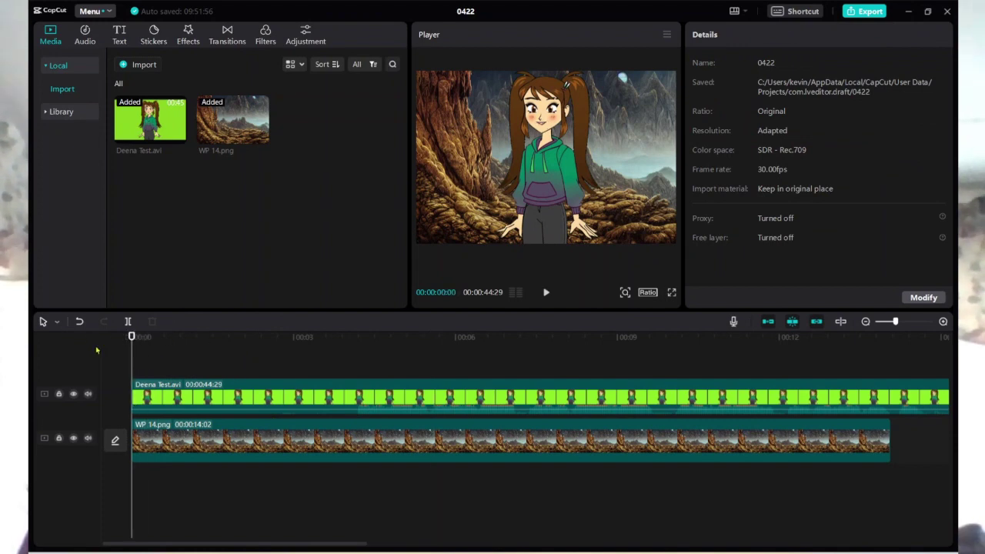
Reduce the Deena clip slightly and place her just right of centre with her legs at the lower edge, leaving the playhead at the start
left_click(589, 154)
left_click_drag(551, 137, 589, 137)
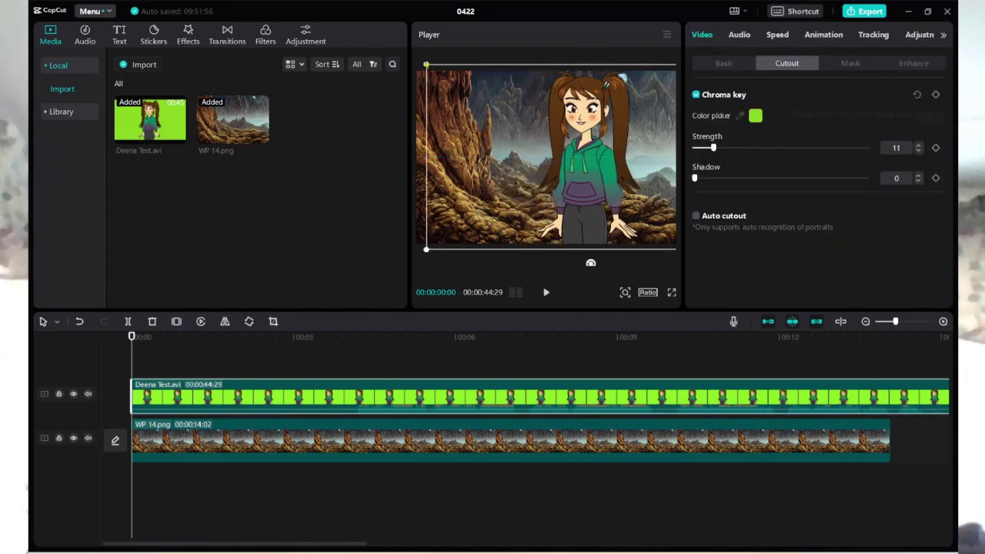
left_click_drag(598, 154, 565, 168)
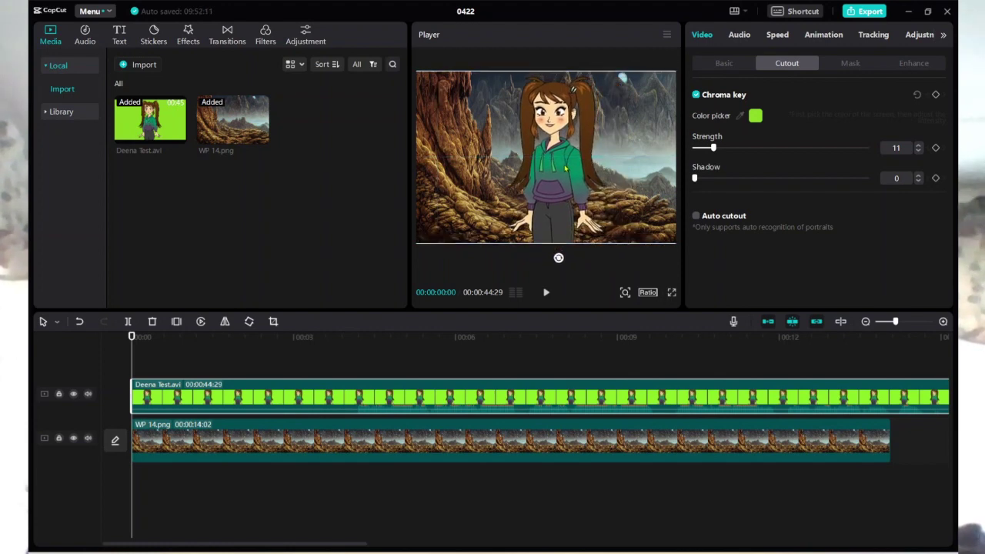
left_click(357, 505)
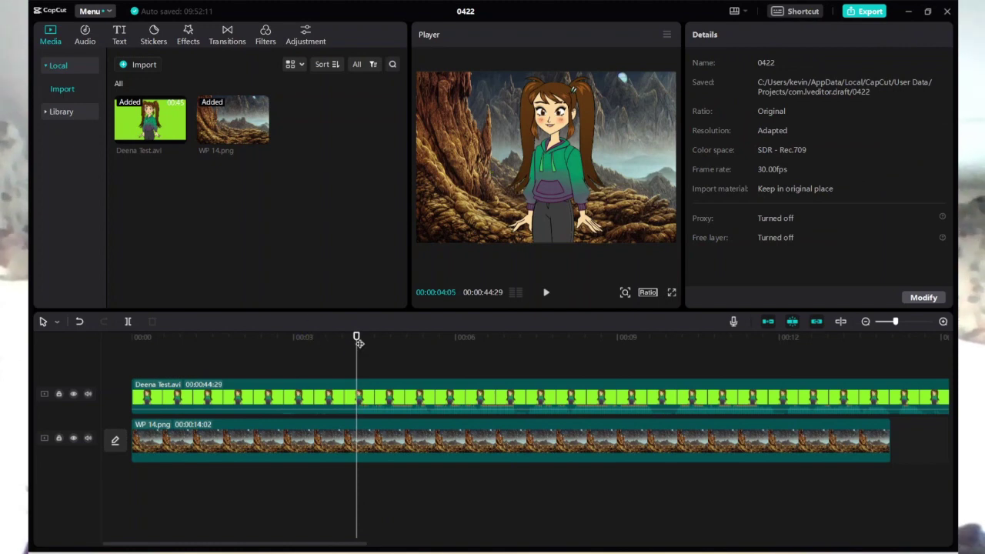
left_click_drag(356, 340, 29, 345)
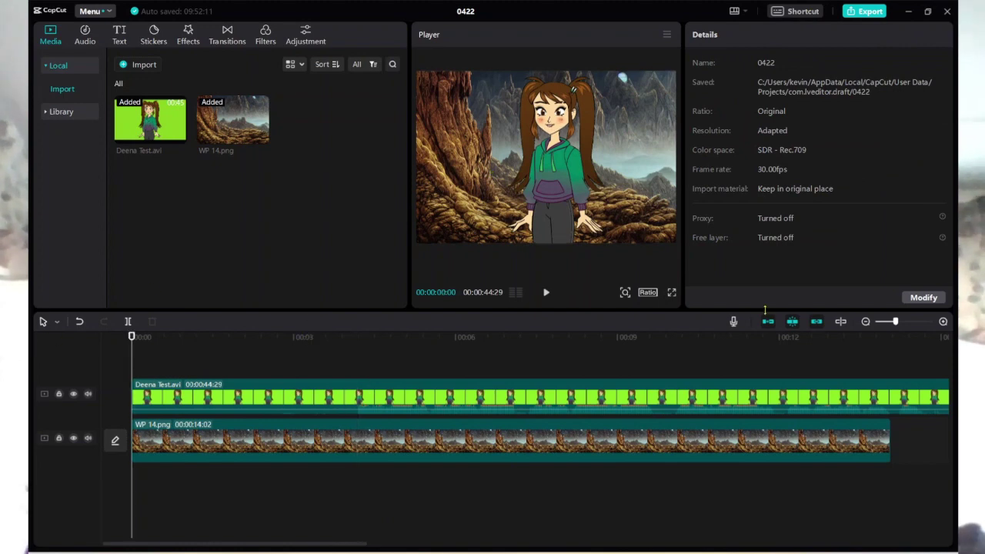
Play the composite from the start and stop it just before 3 seconds
left_click(323, 402)
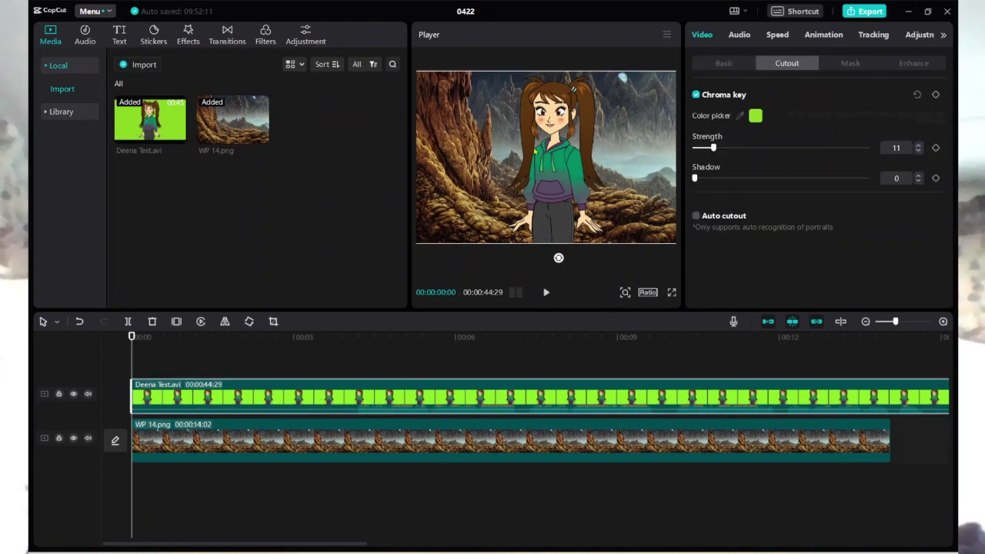
left_click(455, 445)
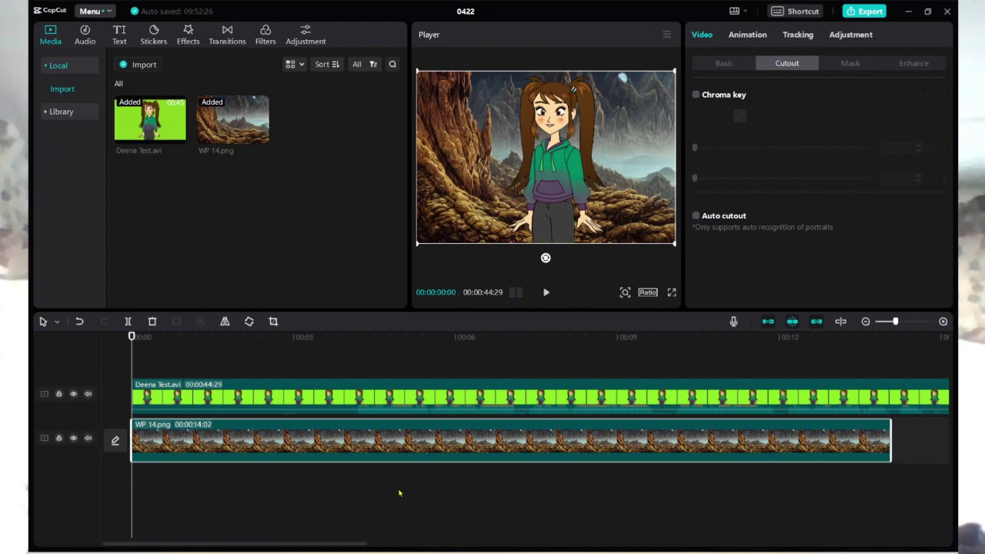
left_click(245, 500)
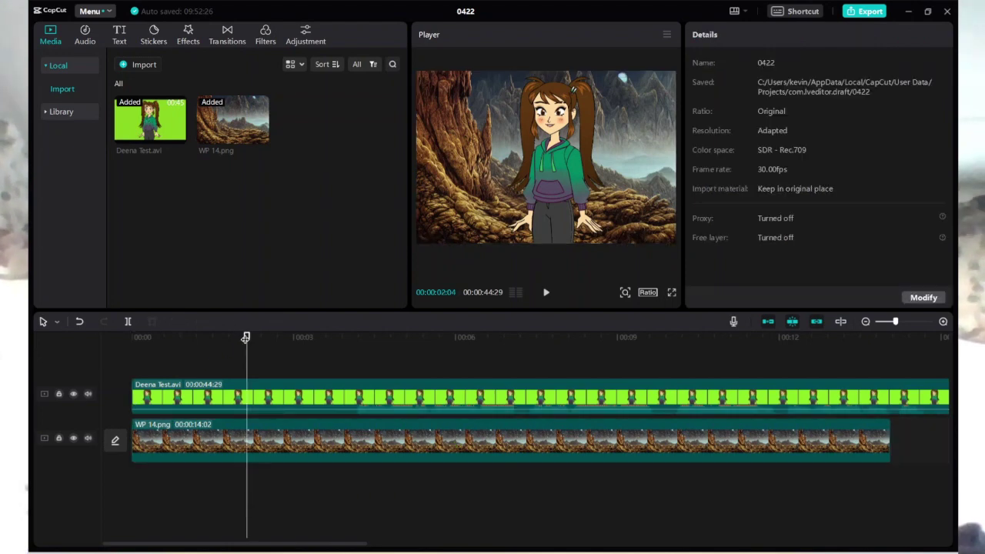
left_click_drag(245, 337, 31, 344)
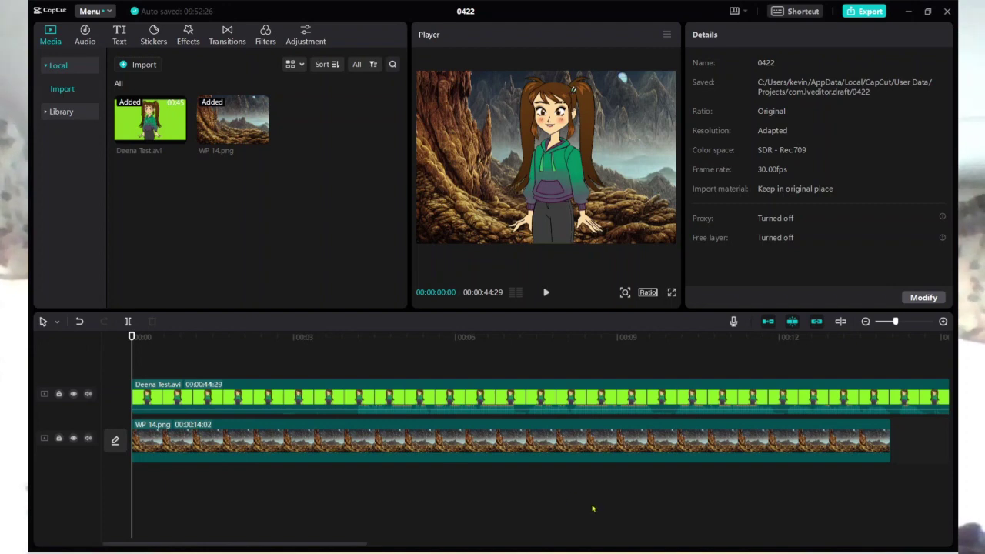
left_click(545, 293)
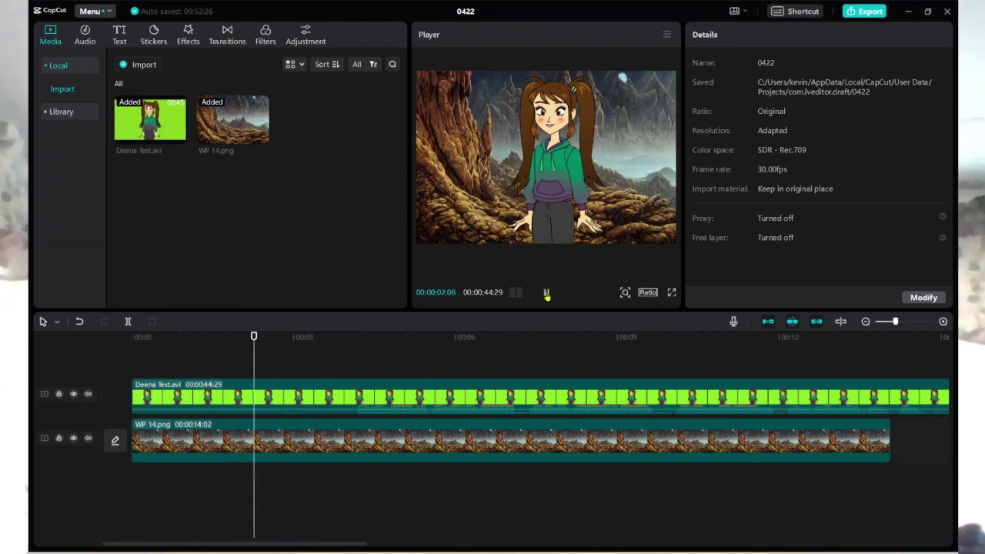
left_click(546, 294)
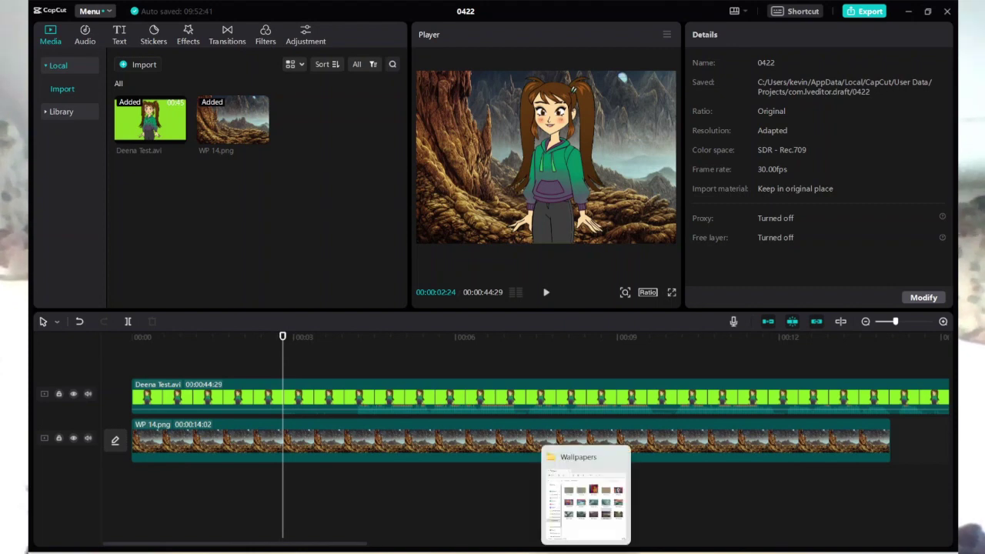
Switch to File Explorer and browse the Desktop's VIDEO ASSETS folder to the Time Machine images
left_click(585, 497)
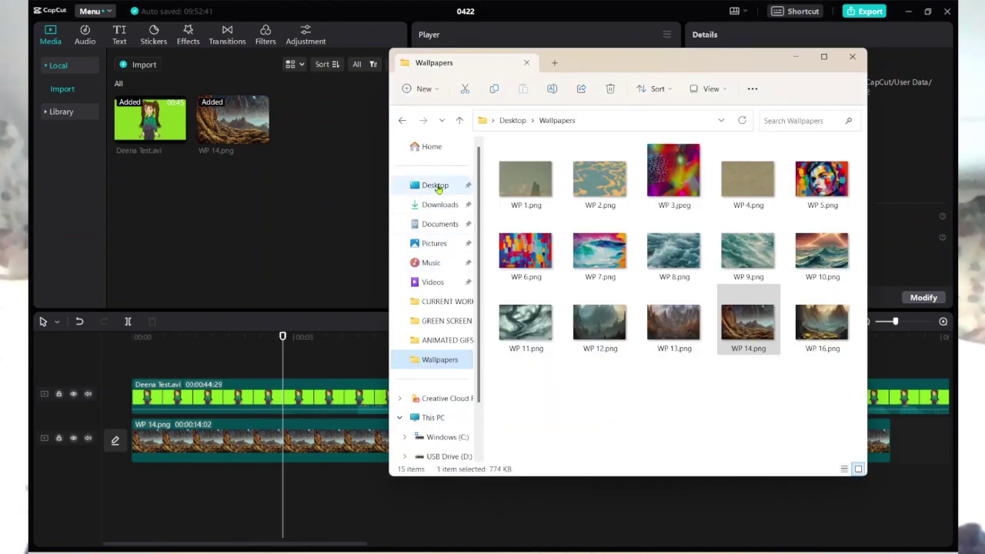
left_click(437, 187)
scroll(616, 302, "down", 2)
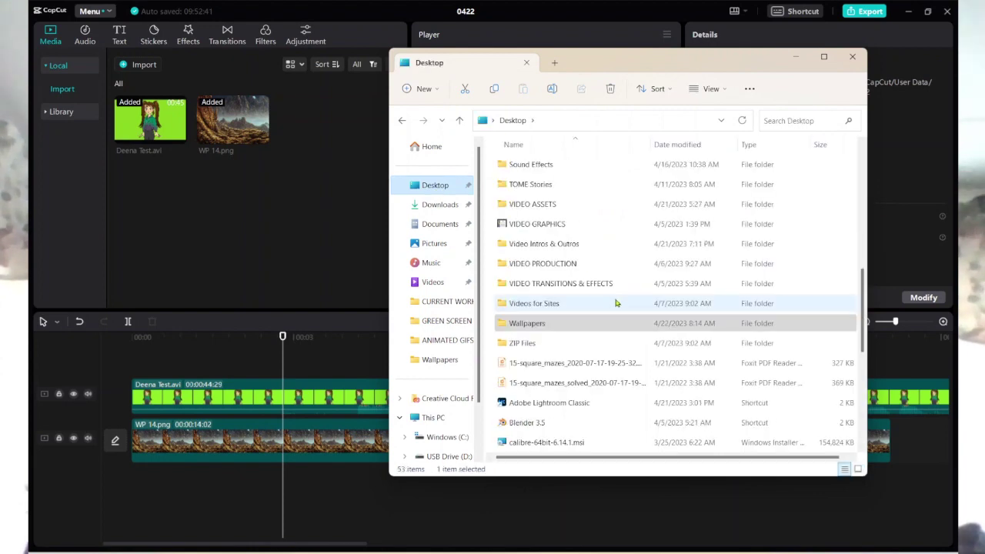
double_click(536, 204)
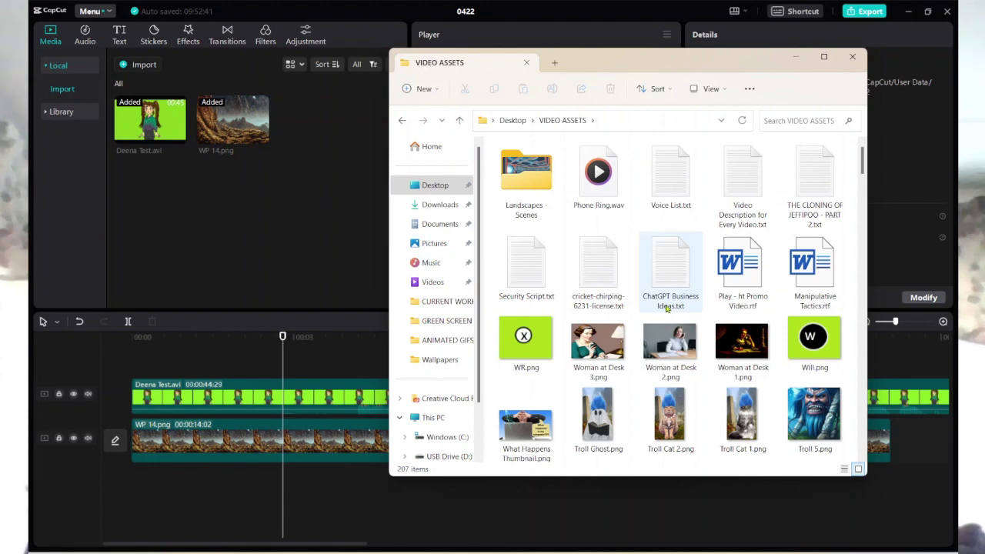
scroll(691, 329, "down", 4)
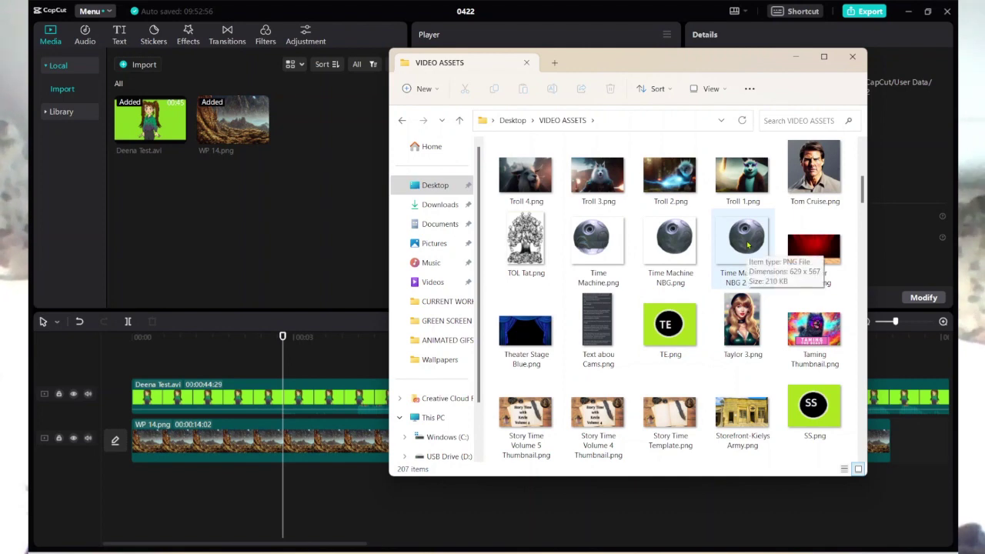
Import Time Machine NBG.png into the CapCut media library and delete it again
mouse_move(659, 262)
left_click_drag(674, 248, 323, 231)
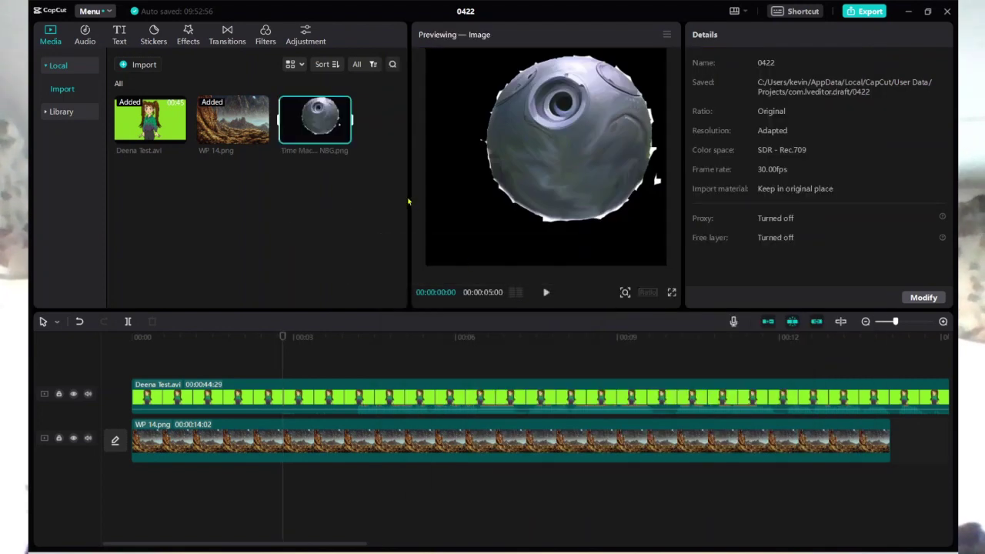
mouse_move(336, 131)
key("Delete")
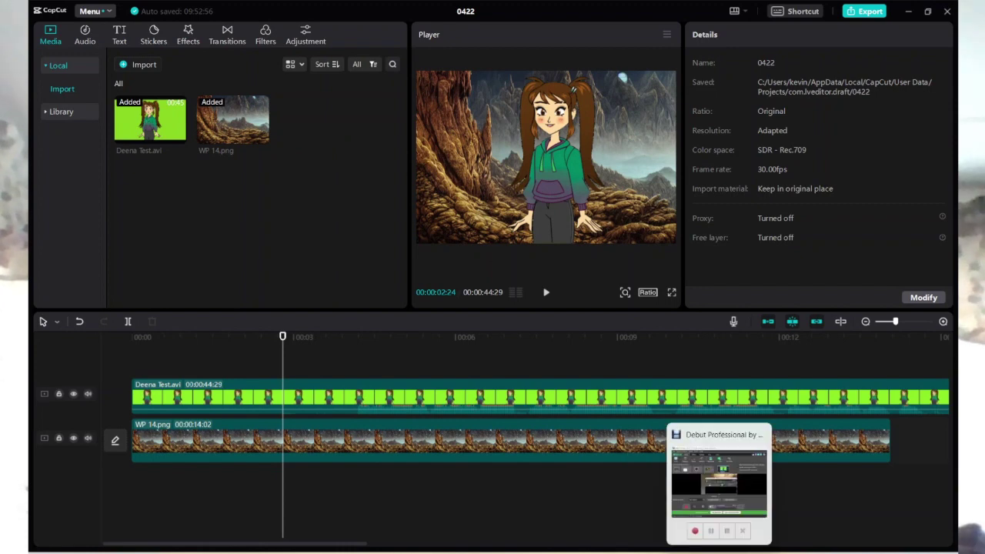
Import Time Machine NBG 2.png from VIDEO ASSETS and place it at 00:00:02:24 on a track above Deena Test.avi
left_click(585, 496)
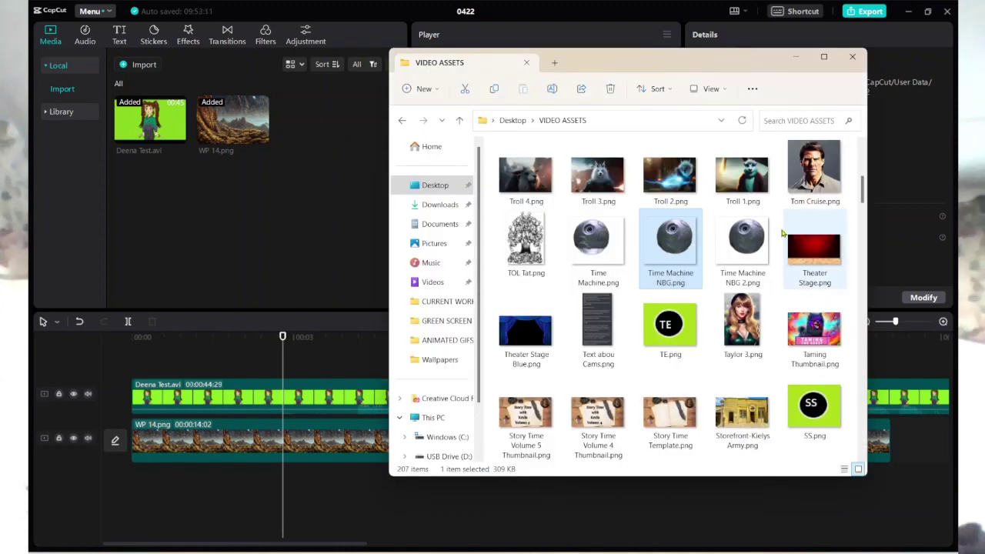
left_click_drag(744, 240, 334, 194)
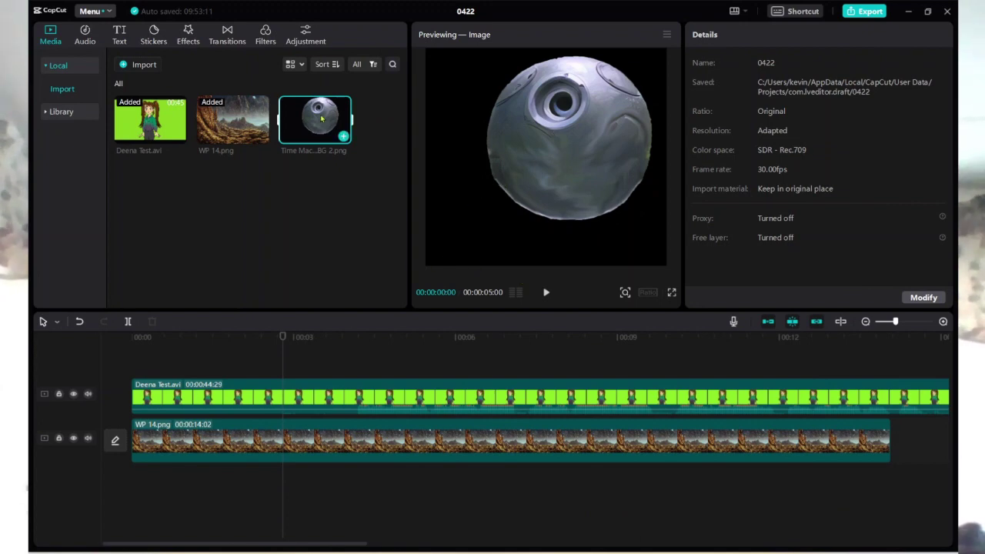
left_click_drag(322, 118, 285, 371)
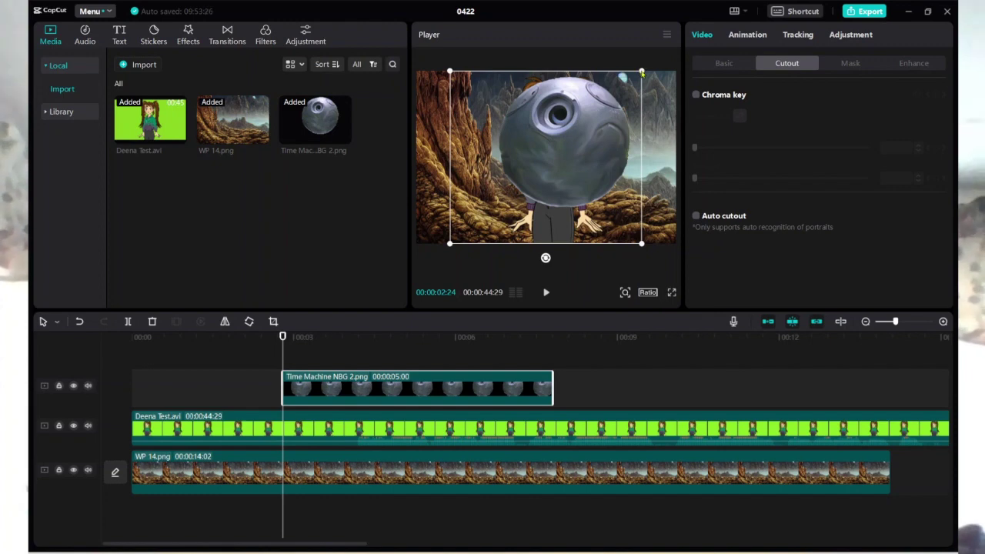
Shrink the time machine to 18%, place it partly off the frame's lower-left corner, and extend its clip to 00:00:09:29
left_click_drag(642, 73, 594, 143)
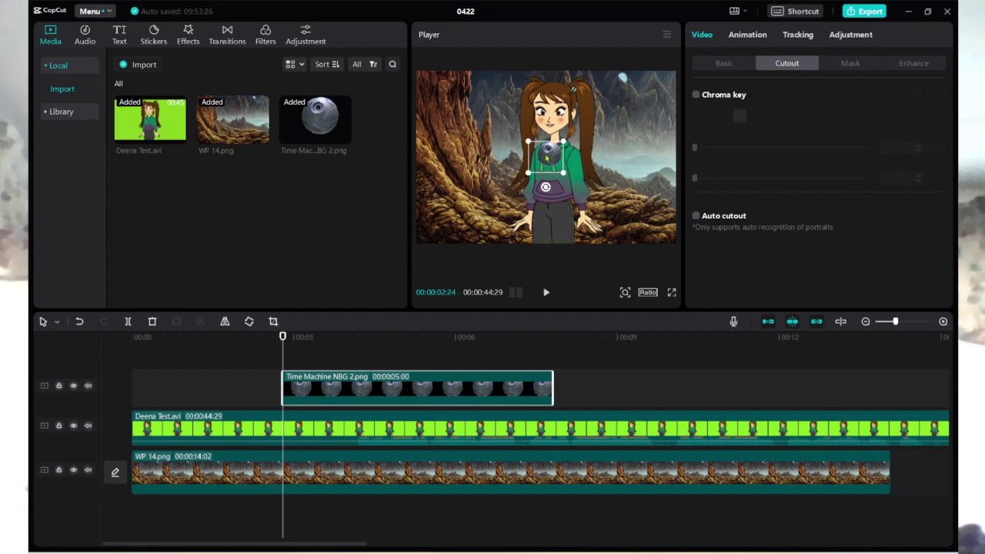
left_click_drag(546, 158, 416, 225)
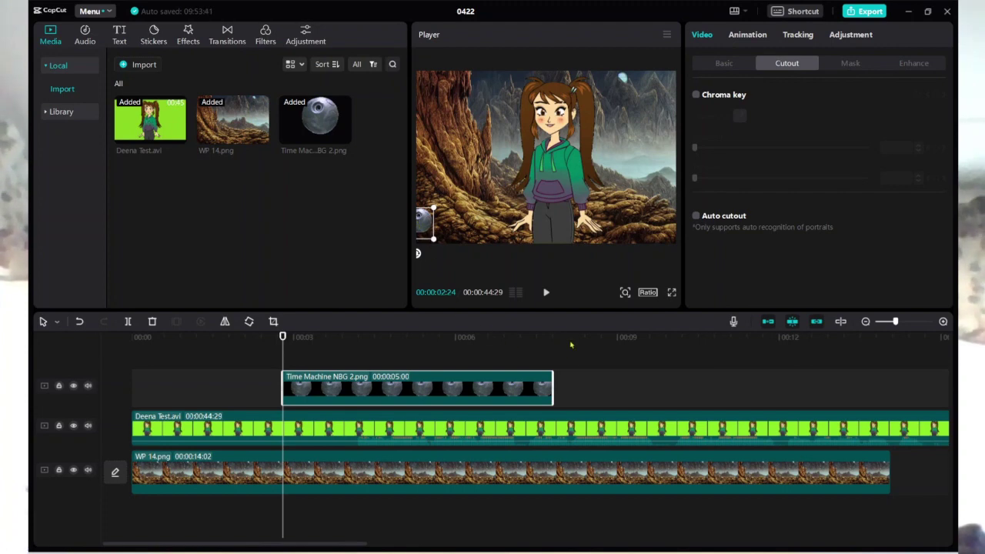
left_click_drag(552, 388, 818, 396)
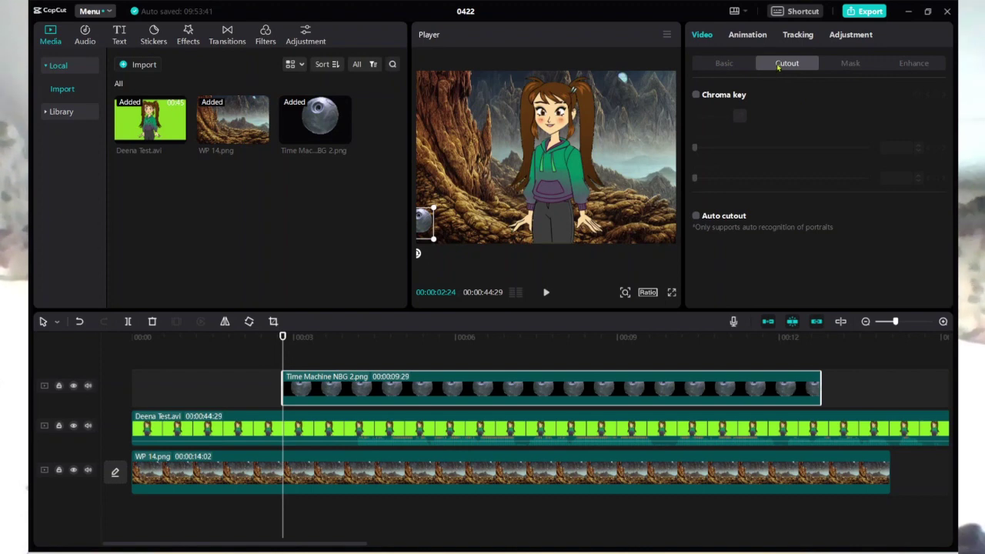
Keyframe the time machine's Position & Size at 00:00:02:24, and set 43% scale at X 1001, Y -523 for 00:00:05:02
left_click(724, 64)
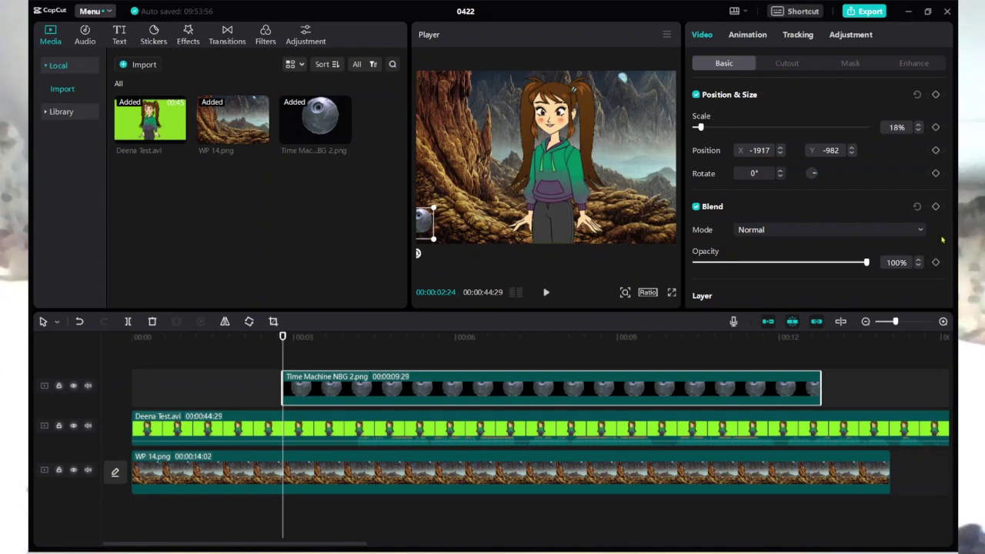
left_click(936, 95)
left_click_drag(292, 338, 406, 352)
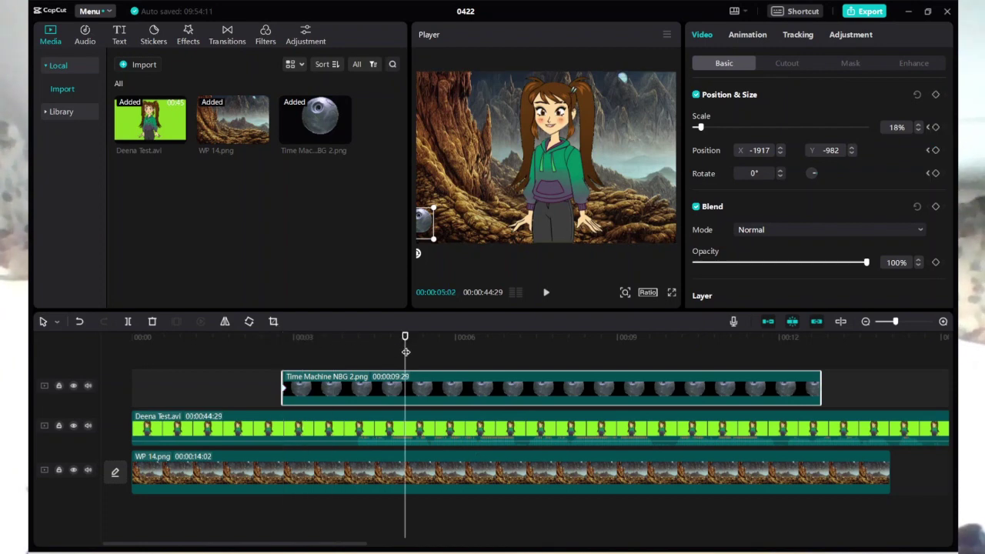
left_click_drag(458, 220, 581, 172)
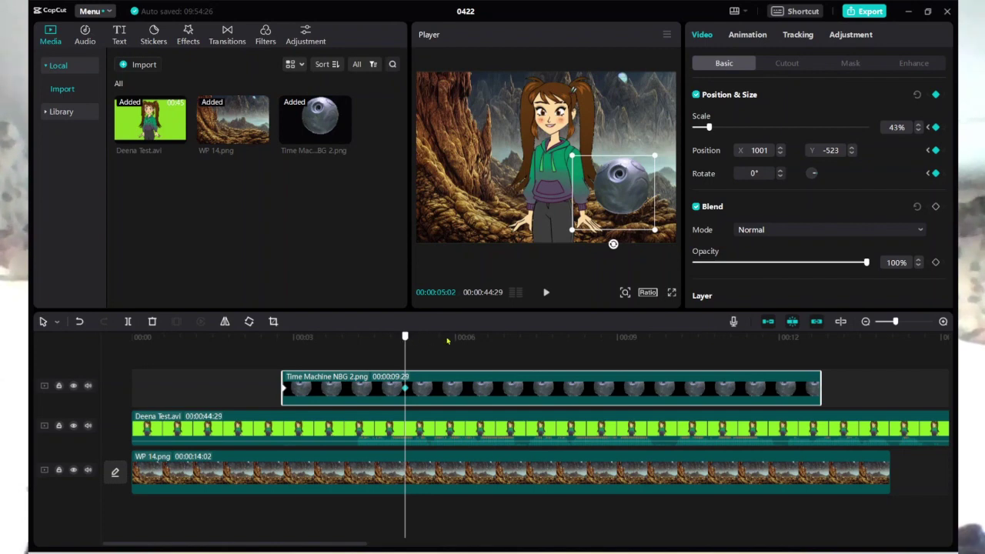
At 00:00:07:21, move the time machine into the sky at X 1126, Y 1168 and shrink it to 3%
left_click_drag(448, 341, 547, 353)
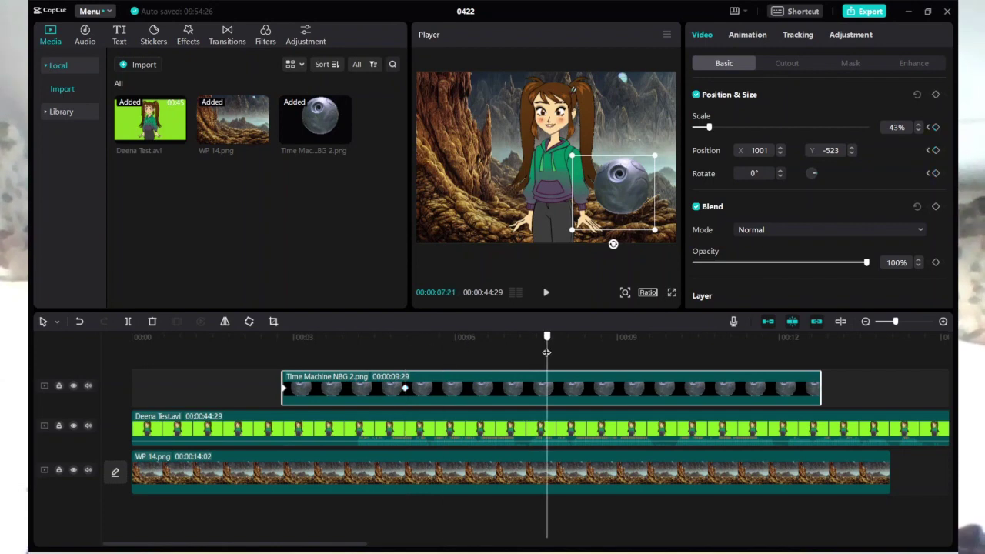
left_click_drag(573, 156, 621, 78)
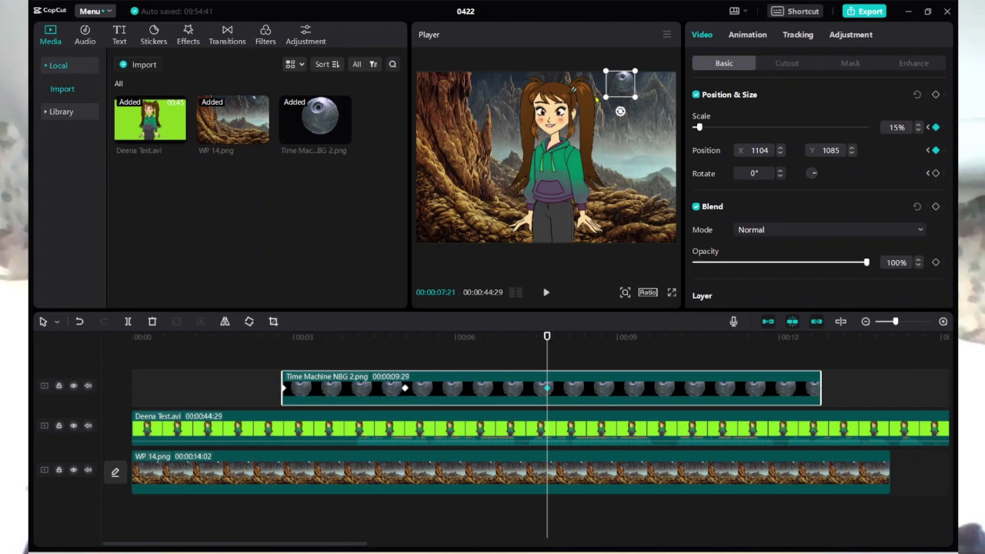
mouse_move(605, 97)
left_mouse_down()
mouse_move(625, 83)
mouse_move(615, 87)
left_mouse_up()
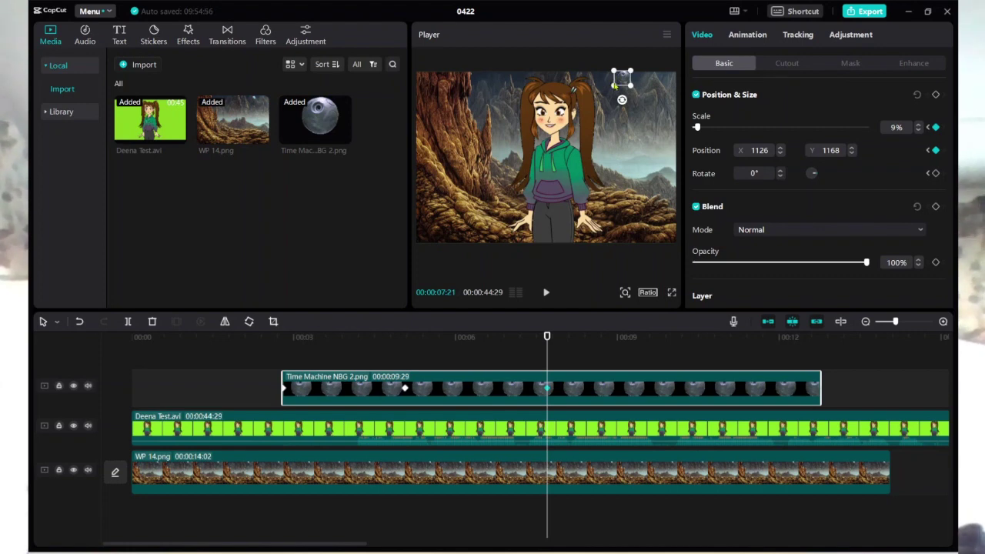
left_click_drag(615, 89, 619, 76)
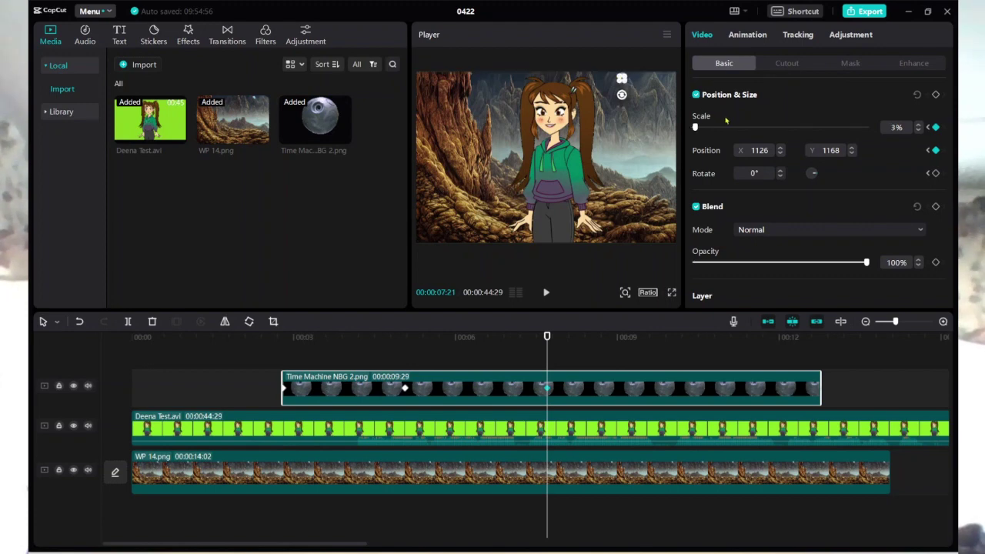
Keyframe all of the time machine's Position & Size properties at 00:00:07:21 and trim its clip to end at 00:00:07:29
left_click(936, 94)
left_click_drag(548, 341, 562, 341)
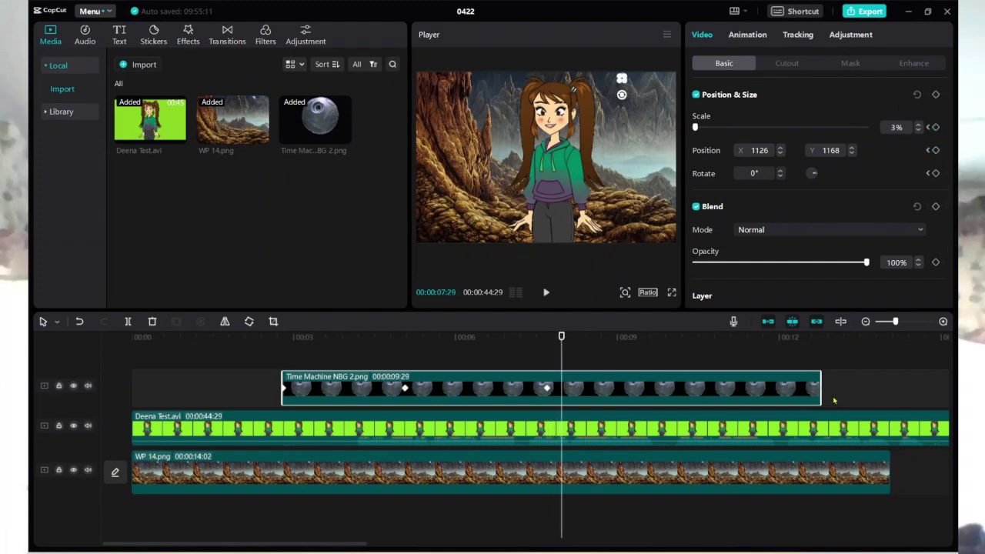
left_click_drag(820, 389, 723, 389)
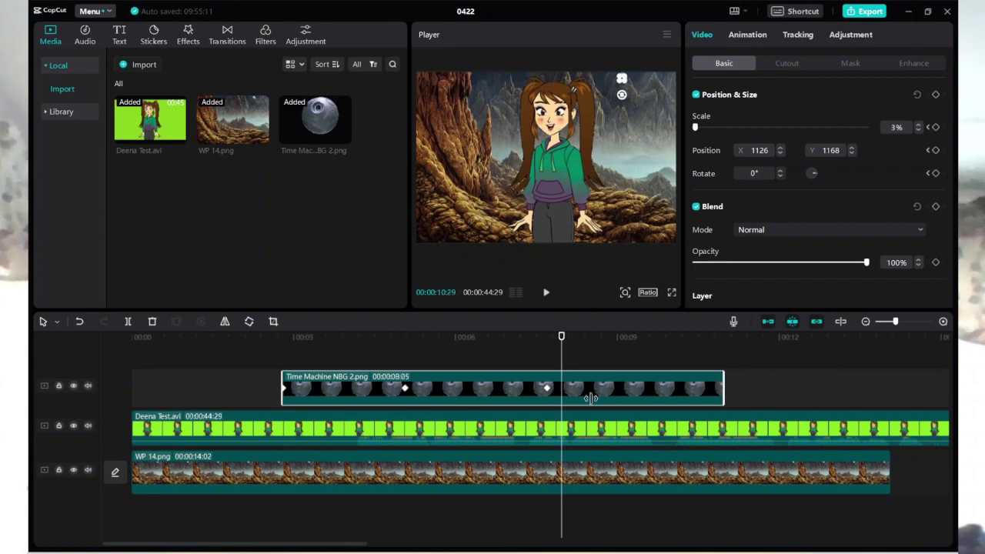
left_click_drag(590, 398, 565, 403)
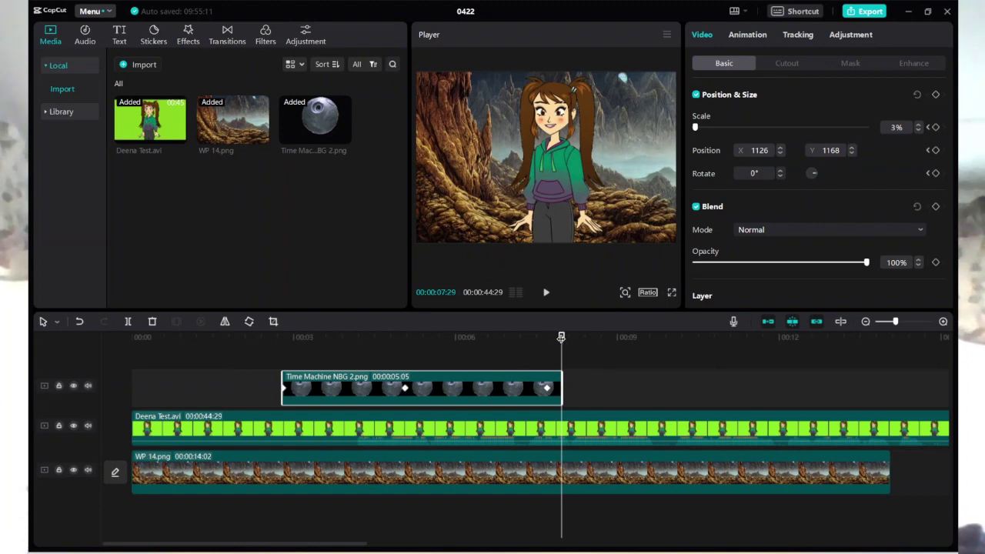
Play back the time machine's flight from just before its clip starts to check the keyframed motion
left_click_drag(563, 336, 247, 352)
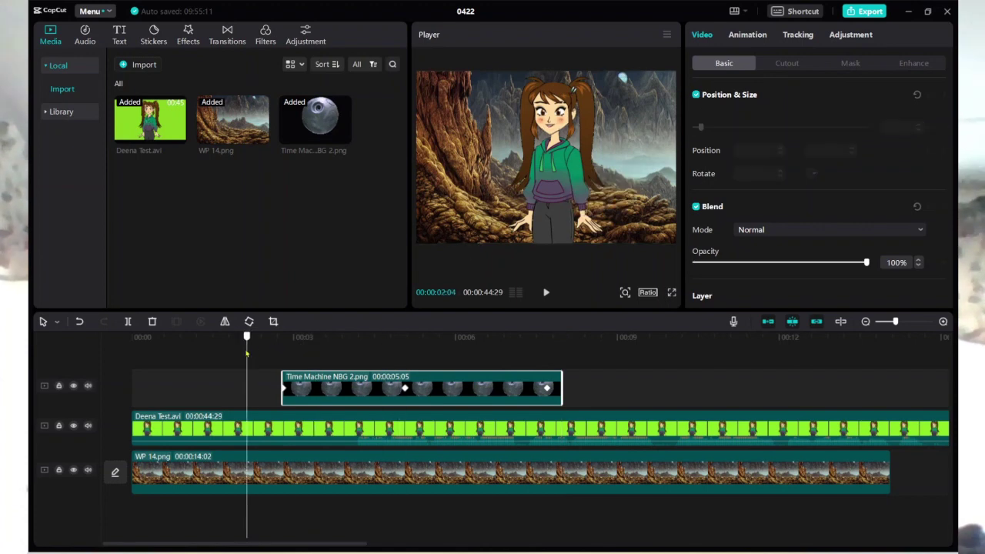
left_click(545, 292)
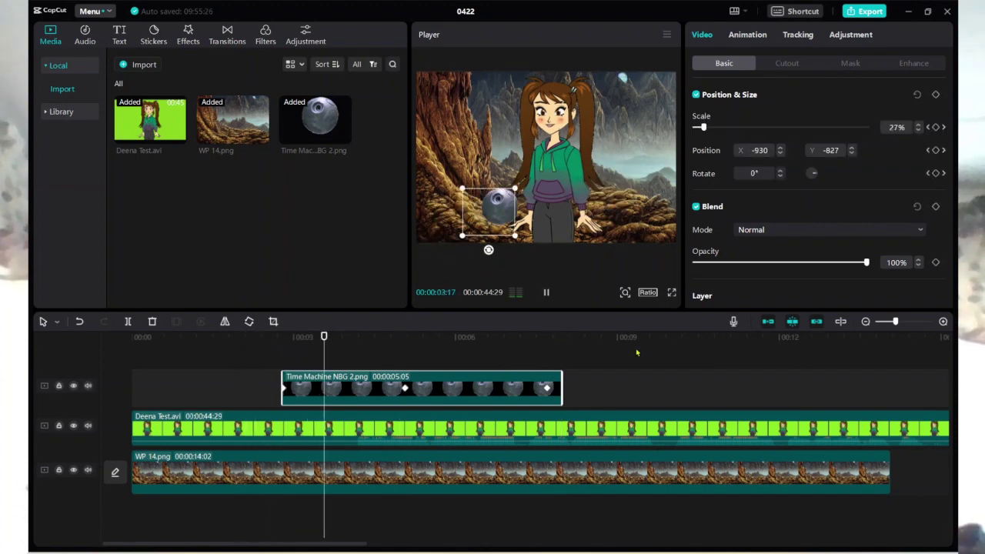
left_click(254, 379)
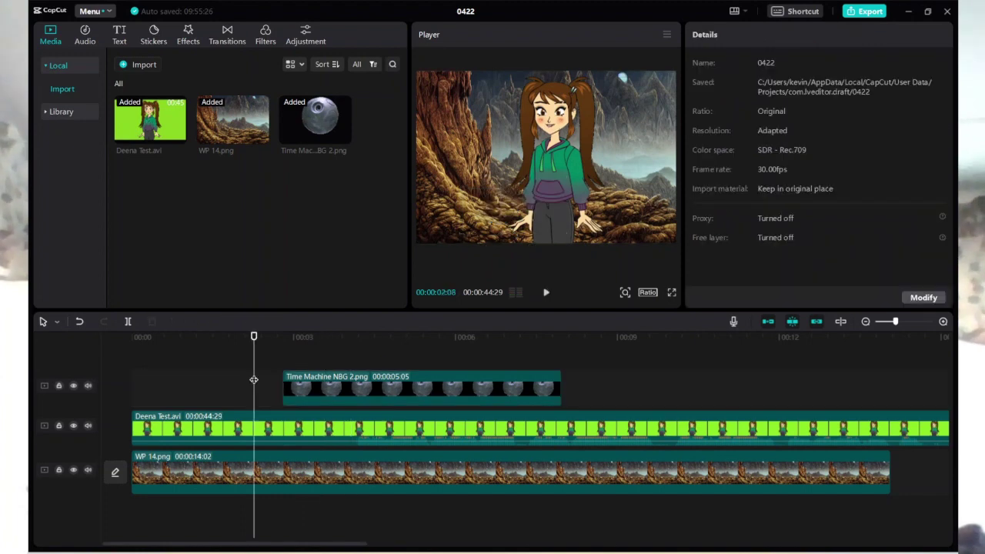
left_click(297, 382)
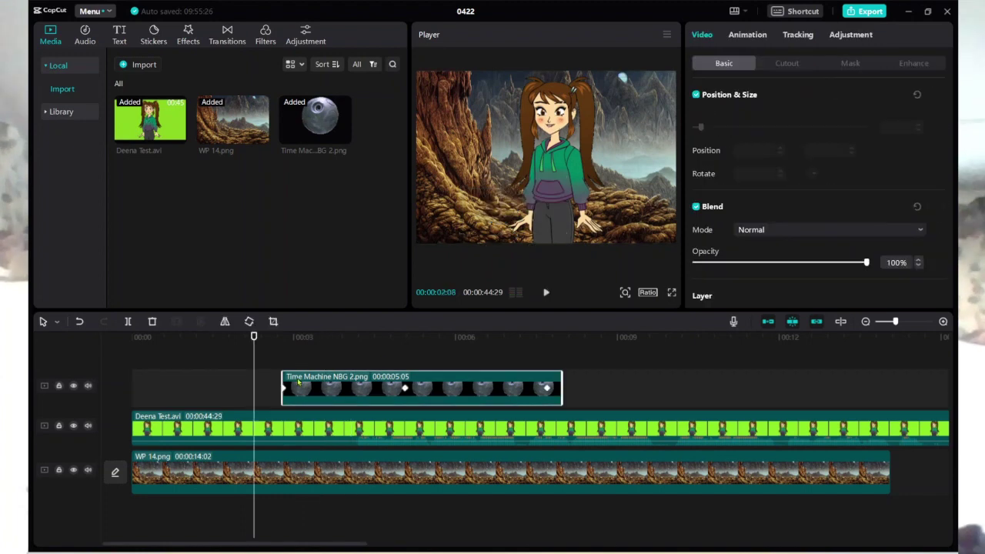
left_click(547, 293)
left_click(546, 293)
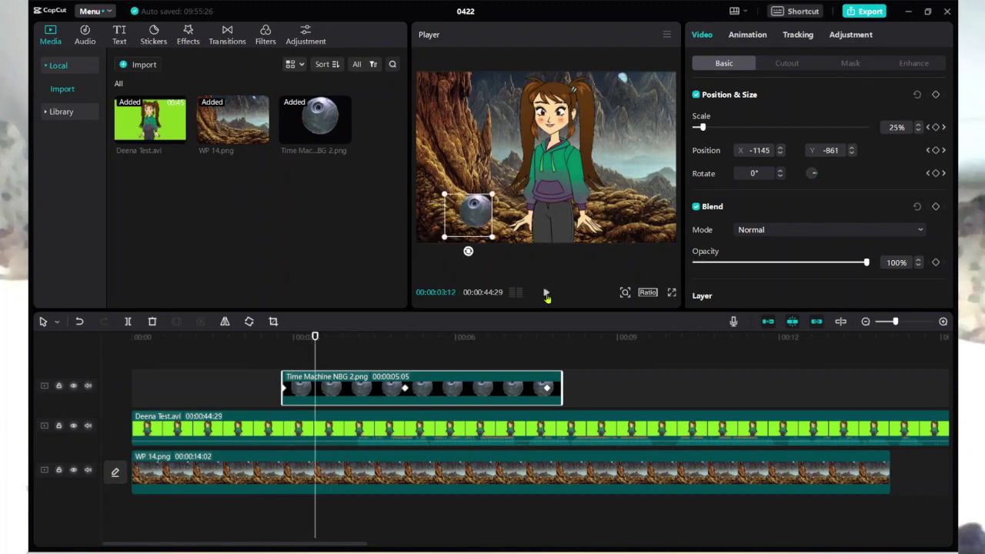
left_click(416, 530)
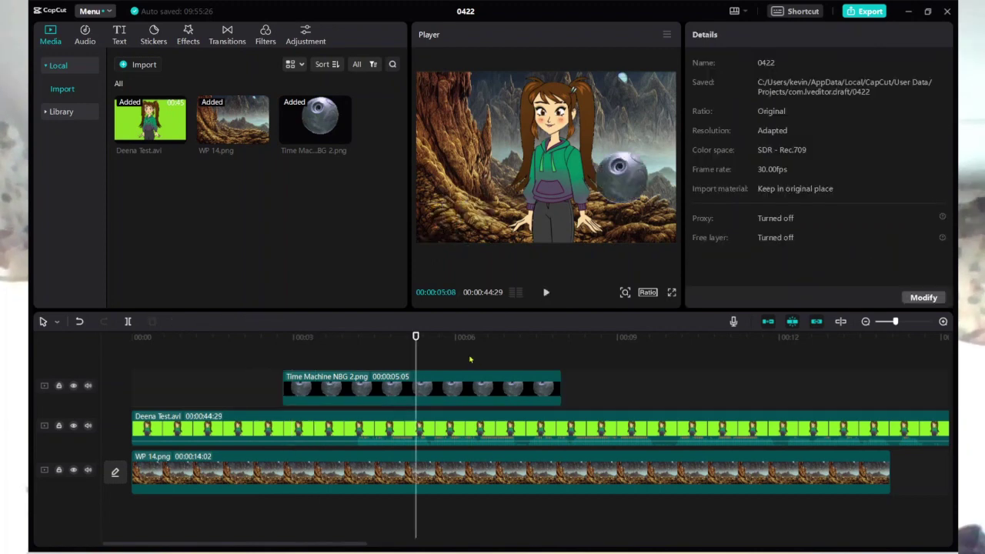
left_click_drag(416, 339, 275, 348)
key("space")
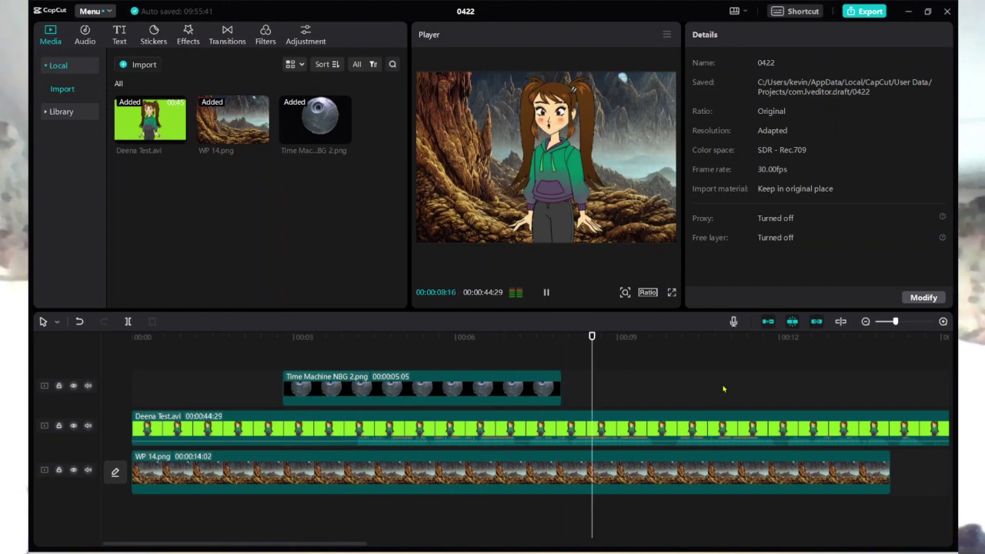
left_click(547, 293)
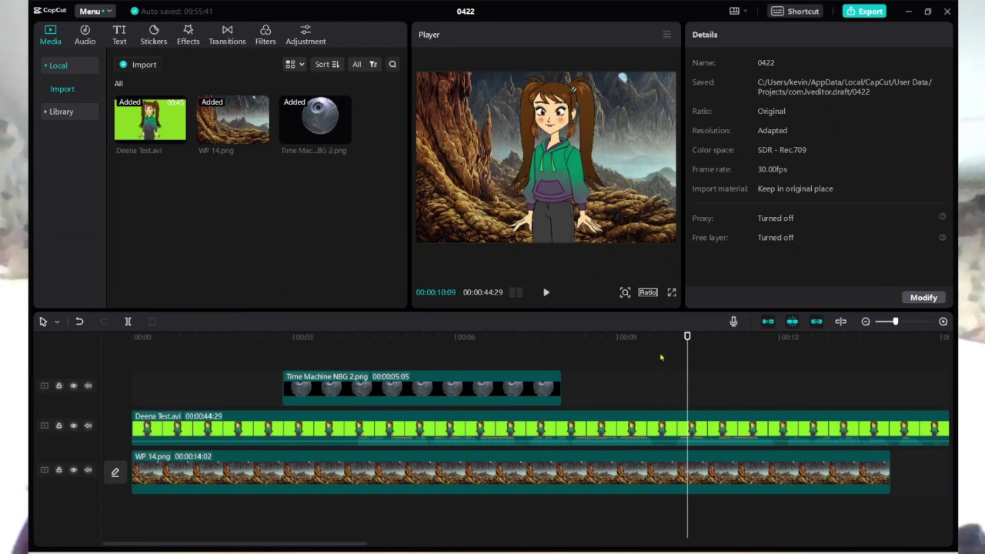
Import Airliner.mp4 from the GREEN SCREEN VIDEOS folder and place it at 00:00:08:01 on the time machine's track
left_click_drag(687, 336, 565, 338)
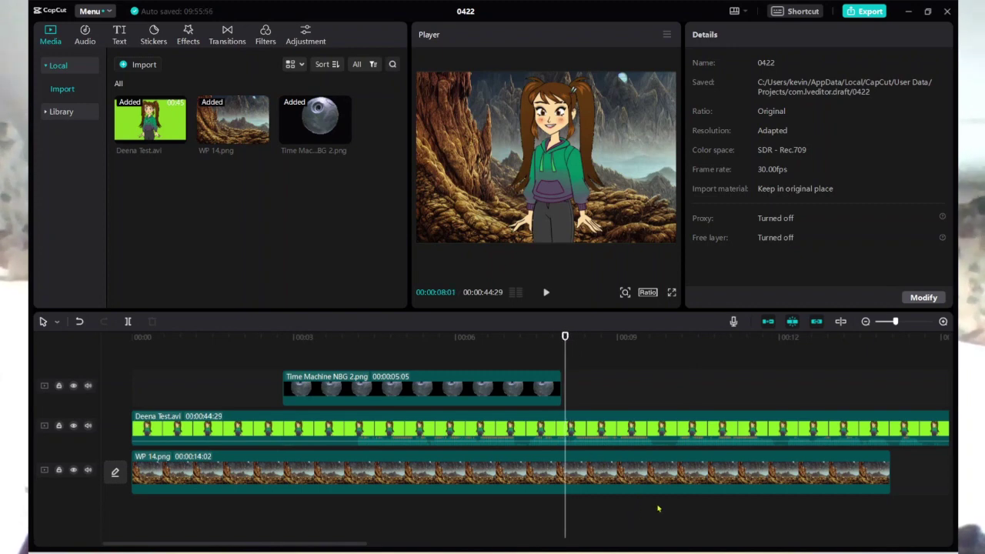
left_click(651, 553)
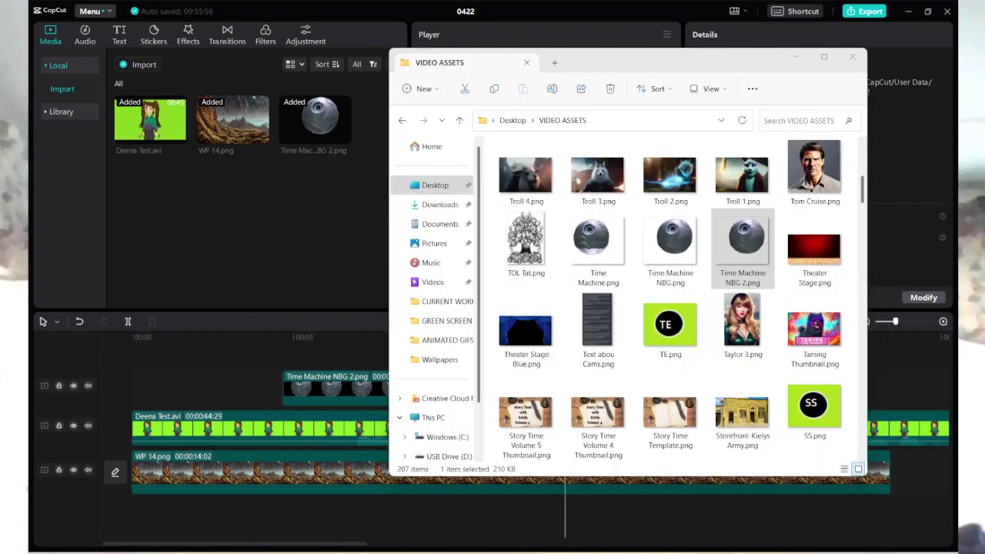
left_click(454, 324)
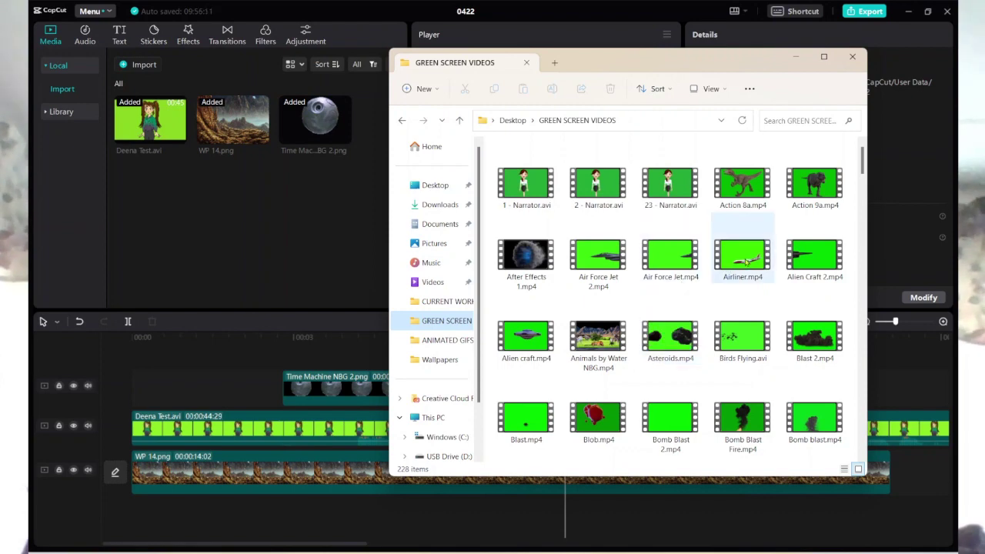
left_click_drag(744, 261, 286, 217)
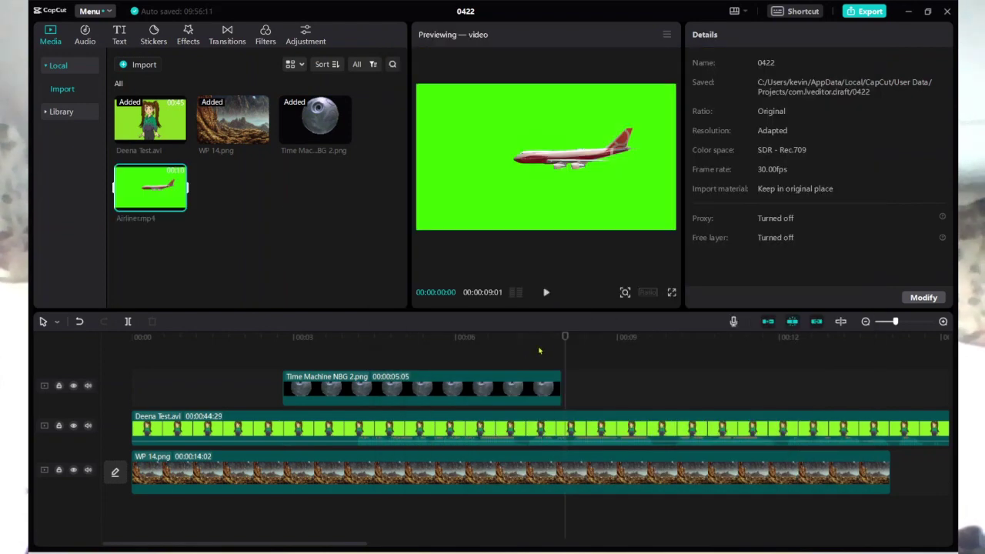
left_click(193, 304)
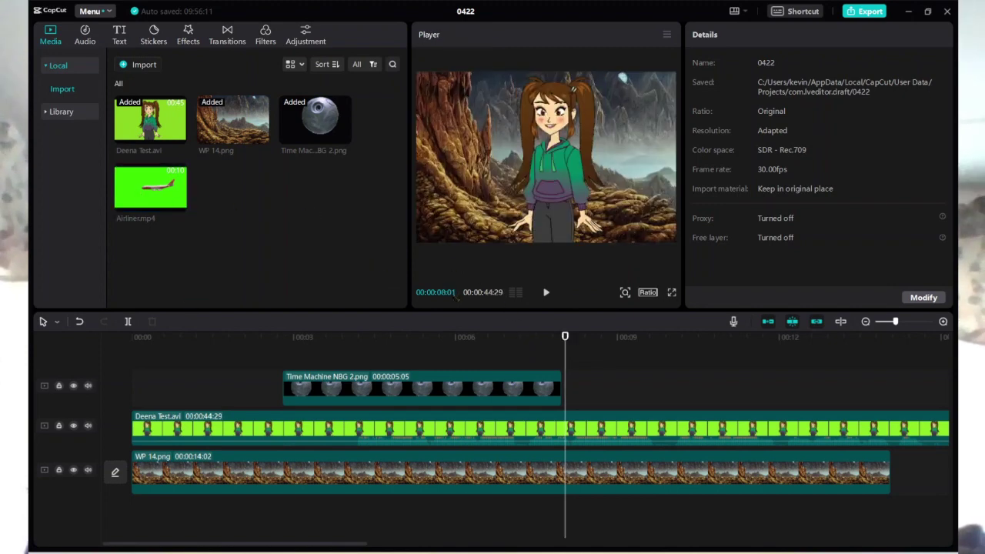
left_click_drag(457, 297, 599, 398)
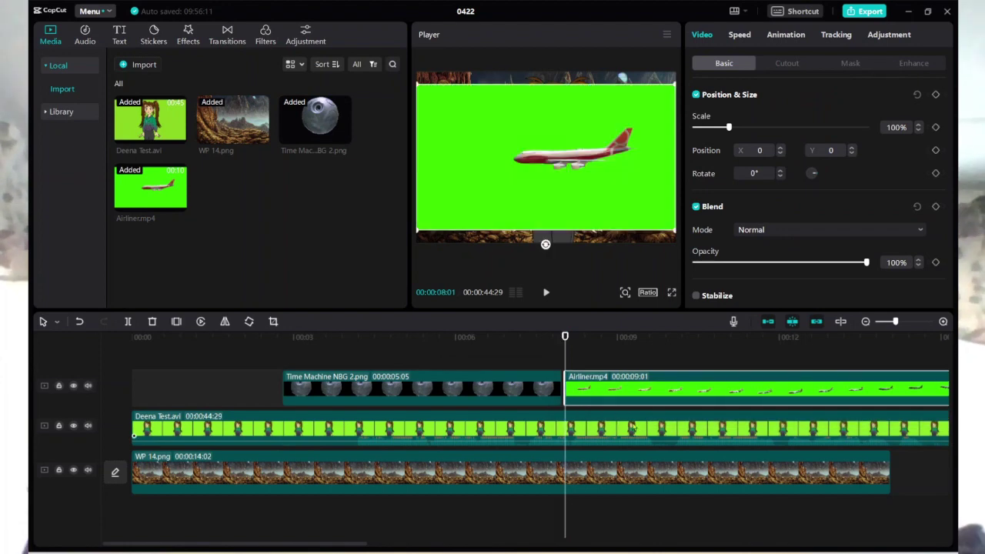
Mirror the Airliner.mp4 clip so the plane faces the opposite direction
right_click(614, 392)
mouse_move(639, 366)
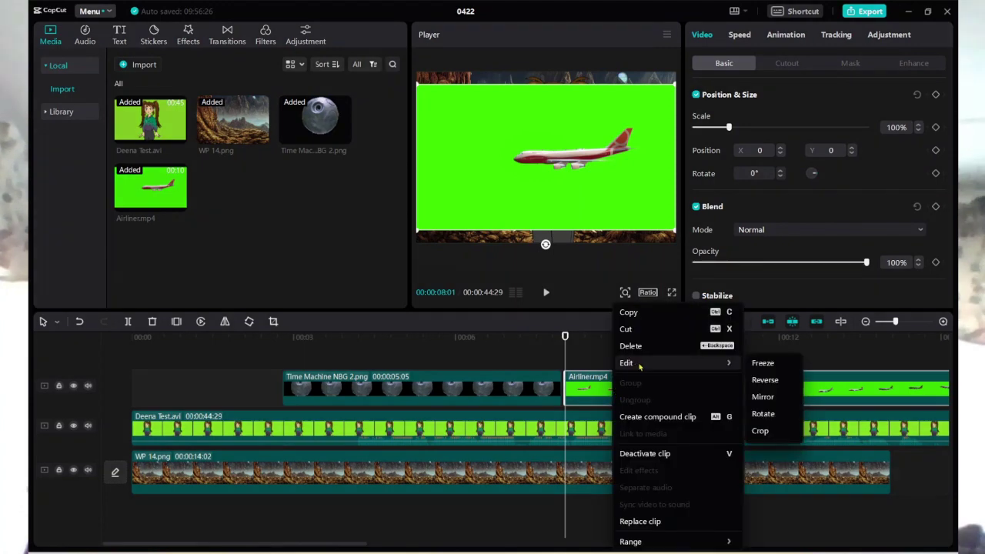
left_click(752, 397)
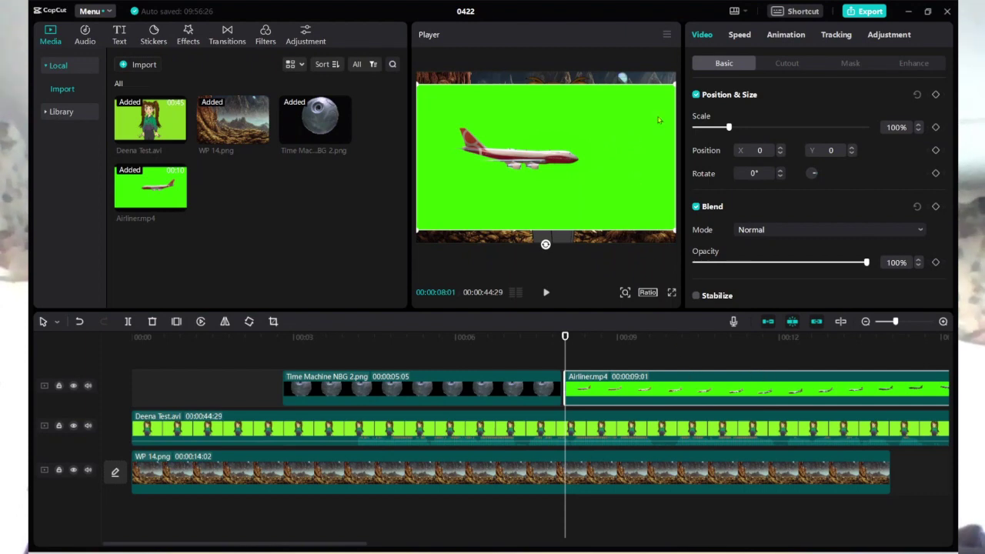
Chroma key the green background out of the airliner clip with a strength of 34
left_click(789, 64)
left_click(696, 95)
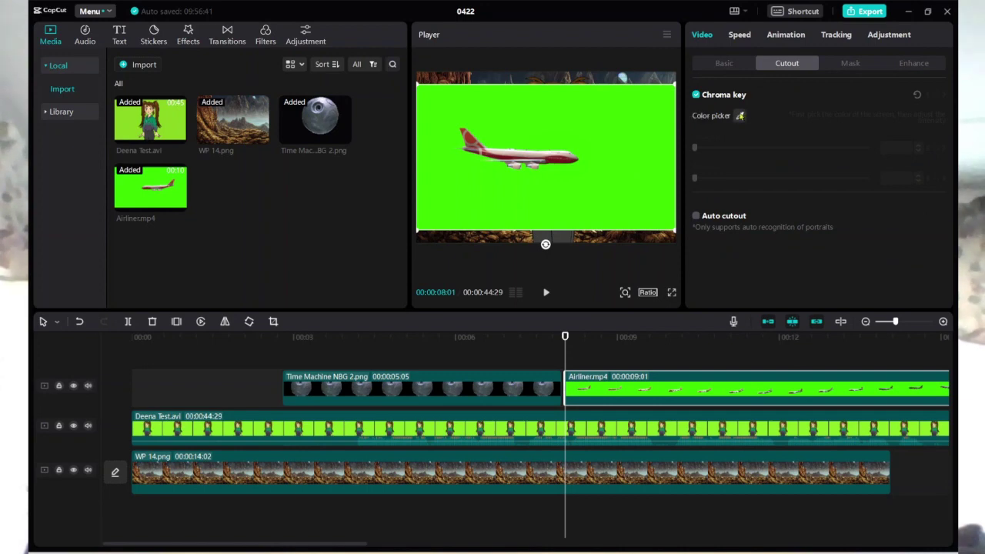
left_click(740, 116)
left_click(636, 163)
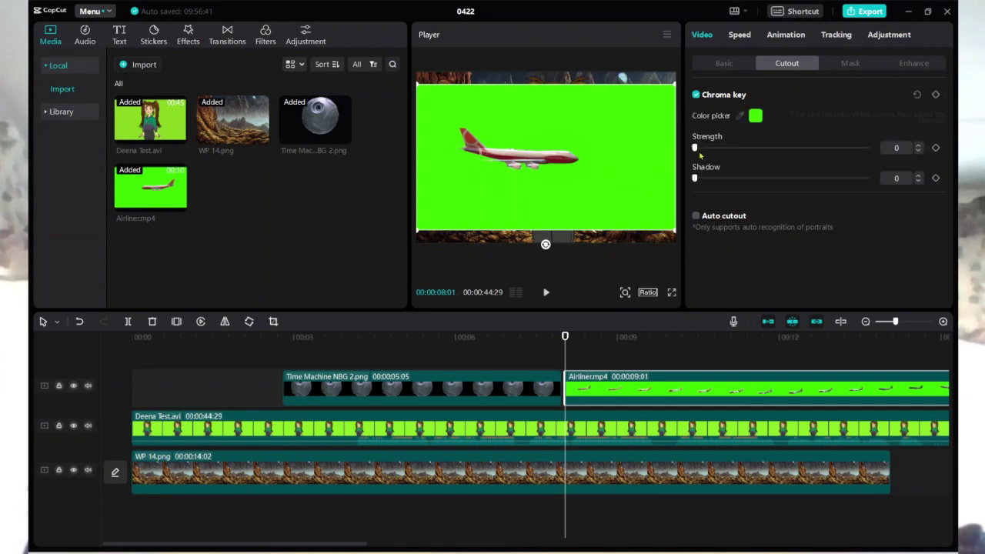
left_click_drag(696, 148, 753, 151)
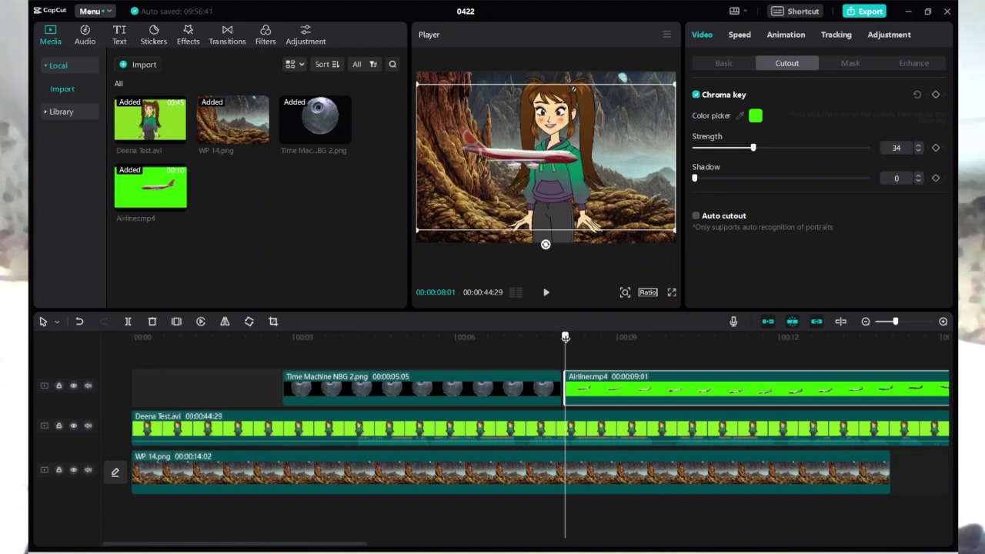
At 00:00:08:04, move the airliner off the frame's left side to X -2705, Y -91 and keyframe its Position & Size
left_click_drag(565, 338, 569, 341)
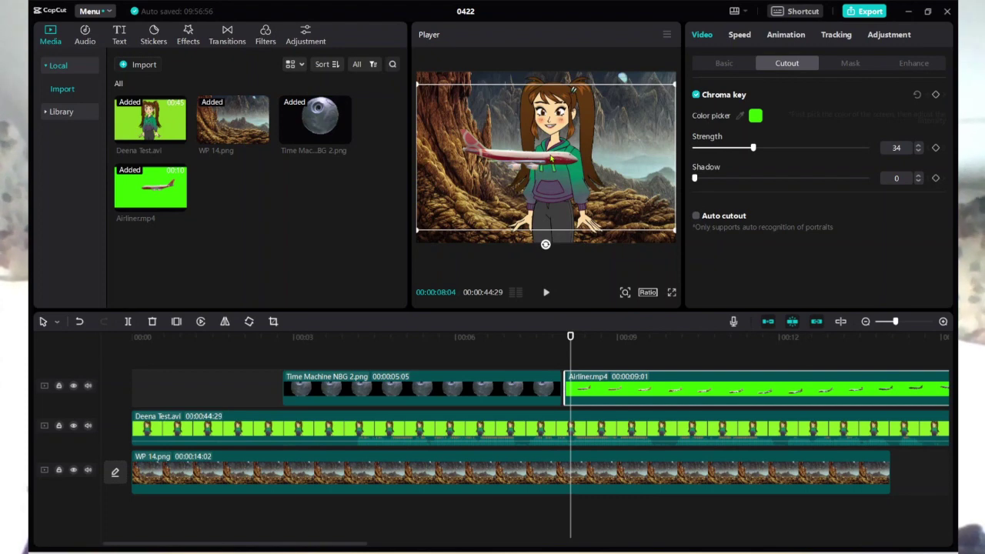
left_click(575, 82)
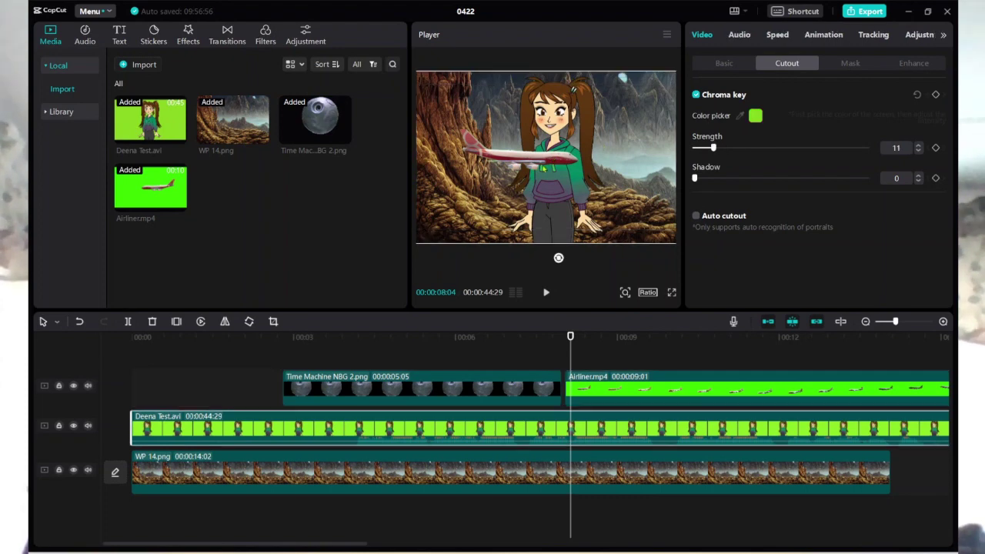
left_click(545, 159)
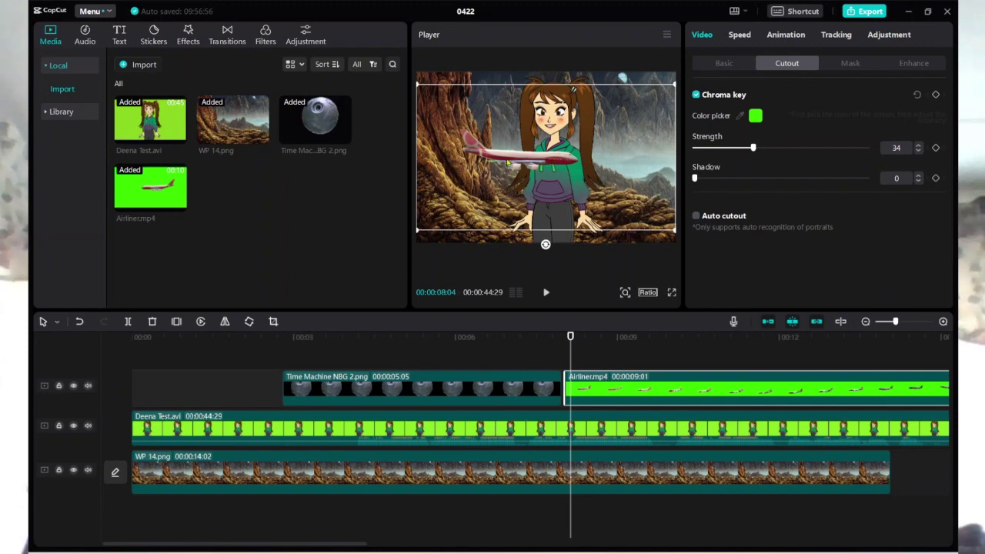
left_click_drag(508, 163, 372, 166)
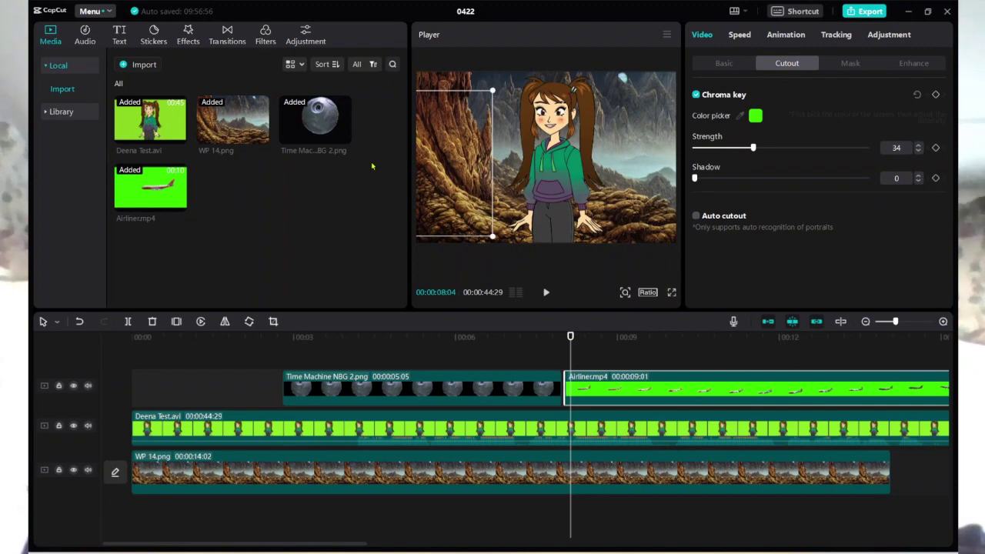
left_click(724, 63)
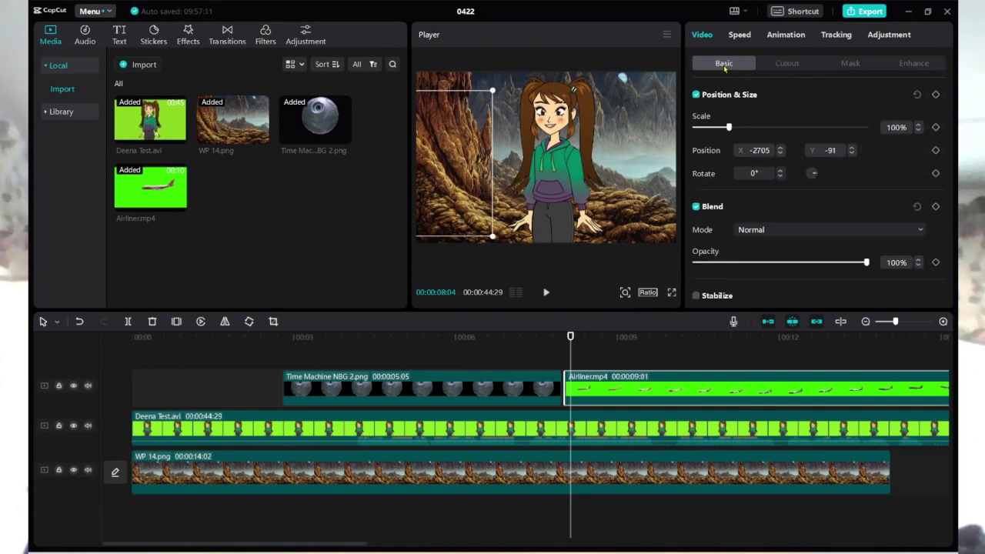
left_click(935, 94)
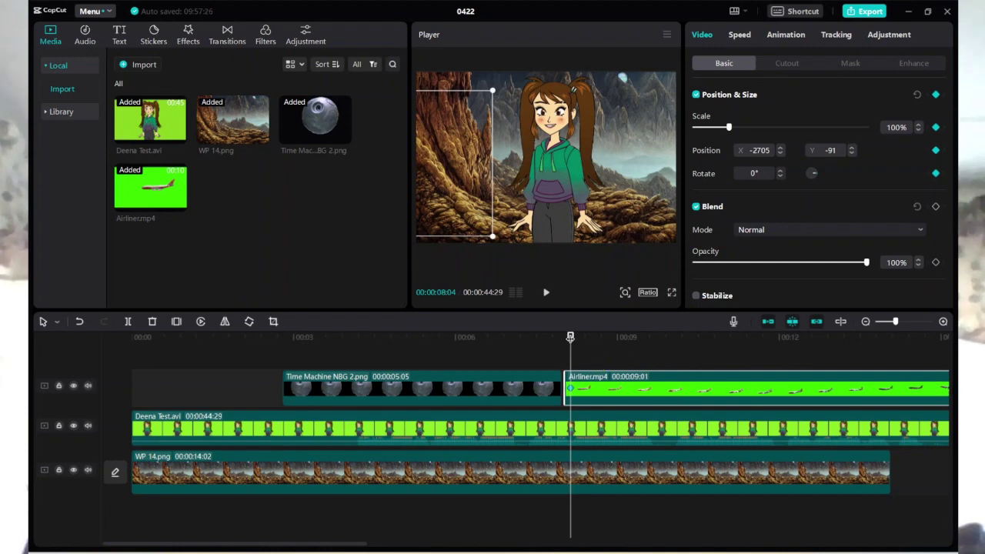
At 00:00:11:16, move the airliner off the frame's right side to X 3411, Y 108 and keyframe its Position & Size
left_click_drag(570, 337, 754, 339)
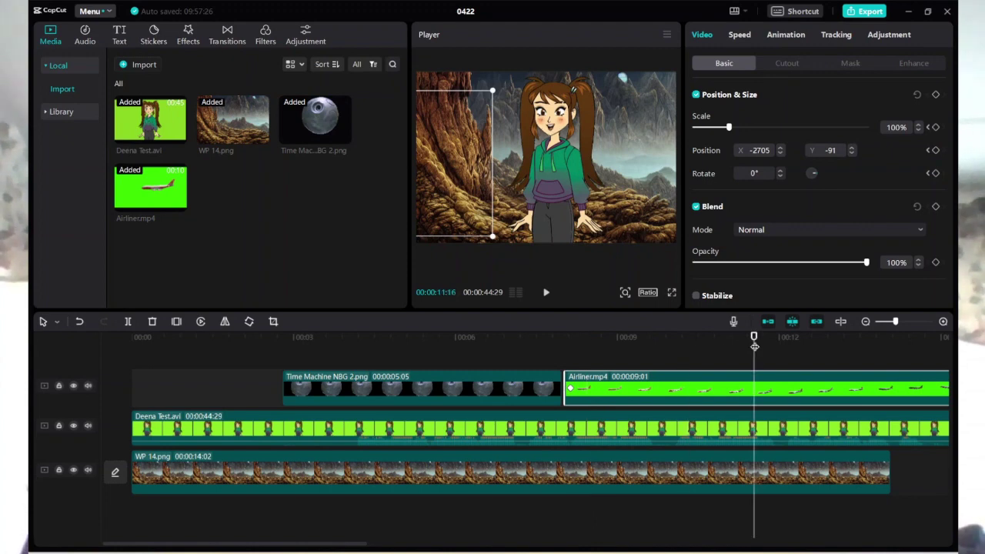
left_click_drag(435, 158, 577, 144)
left_click_drag(491, 199, 740, 204)
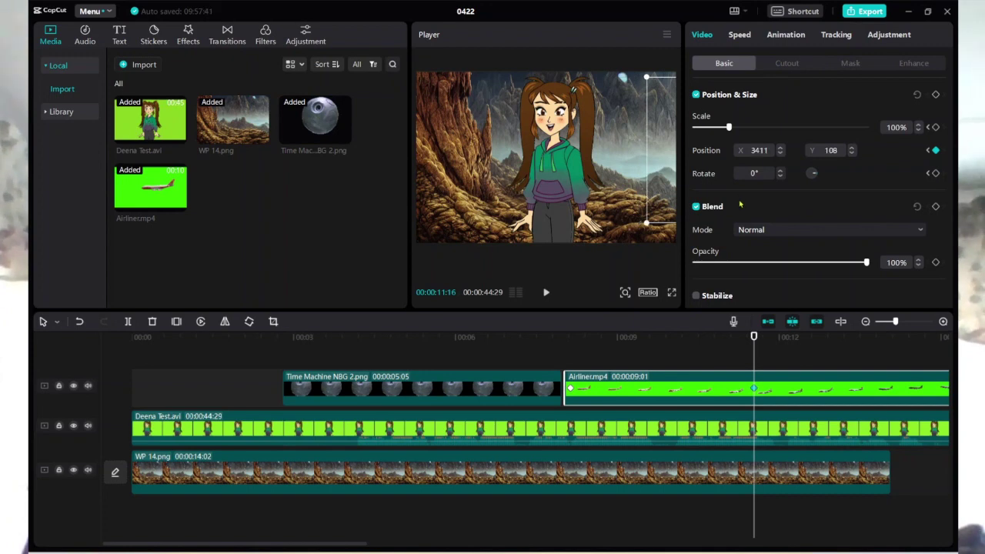
left_click(936, 95)
Split the airliner clip at 00:00:11:22 and delete the part after the cut
left_click_drag(754, 339, 764, 337)
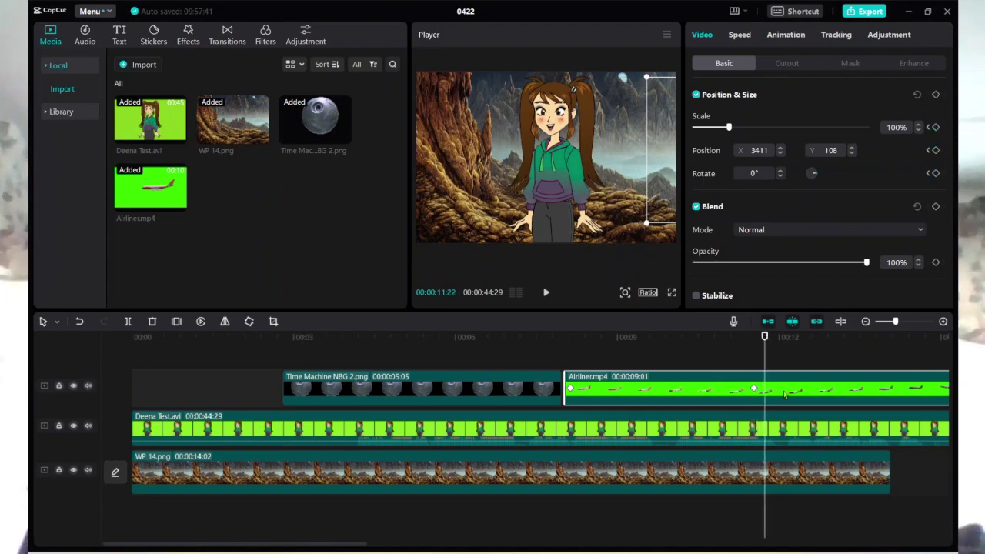
left_click(127, 322)
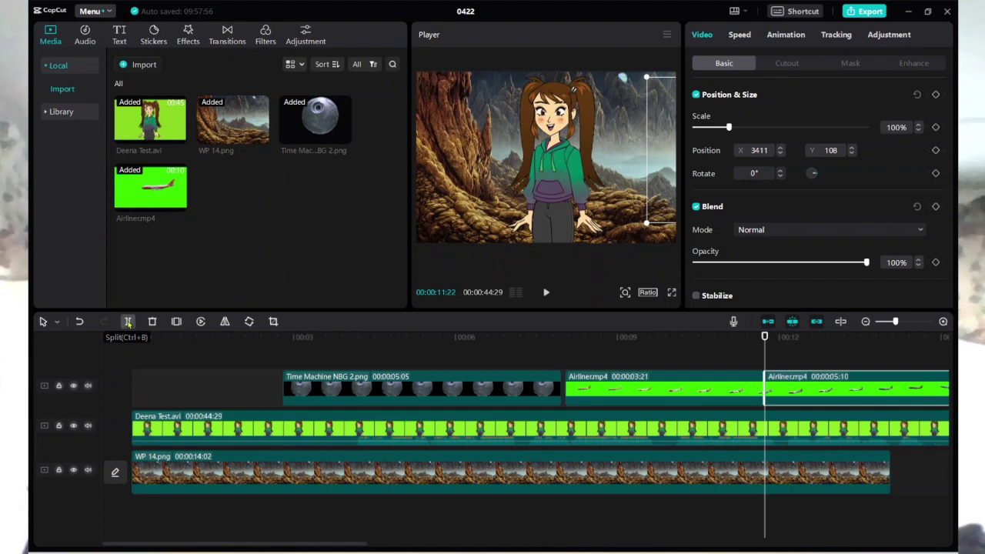
key("Delete")
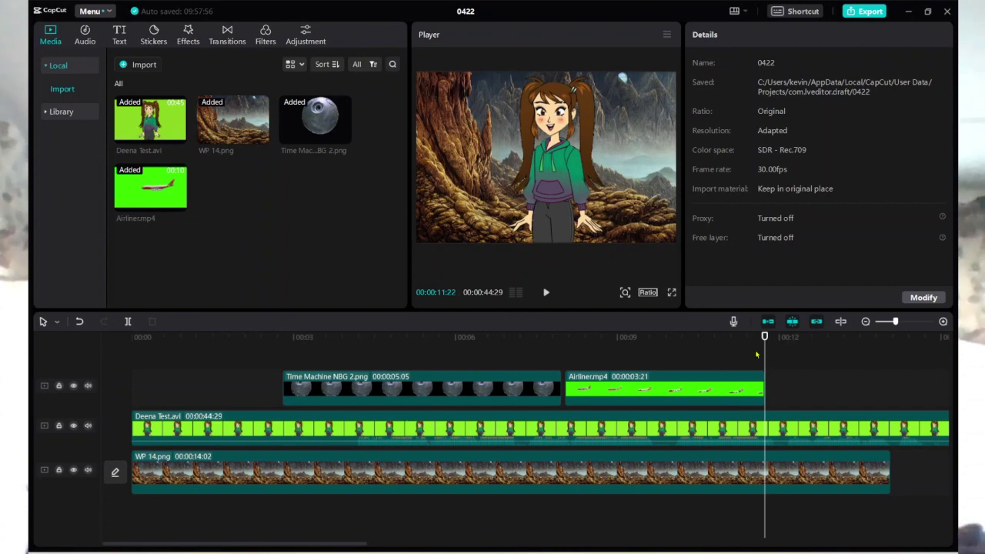
Play the timeline from 00:00:06:08 to review the time machine's exit and the airliner's flight across the frame
left_click_drag(764, 337, 469, 336)
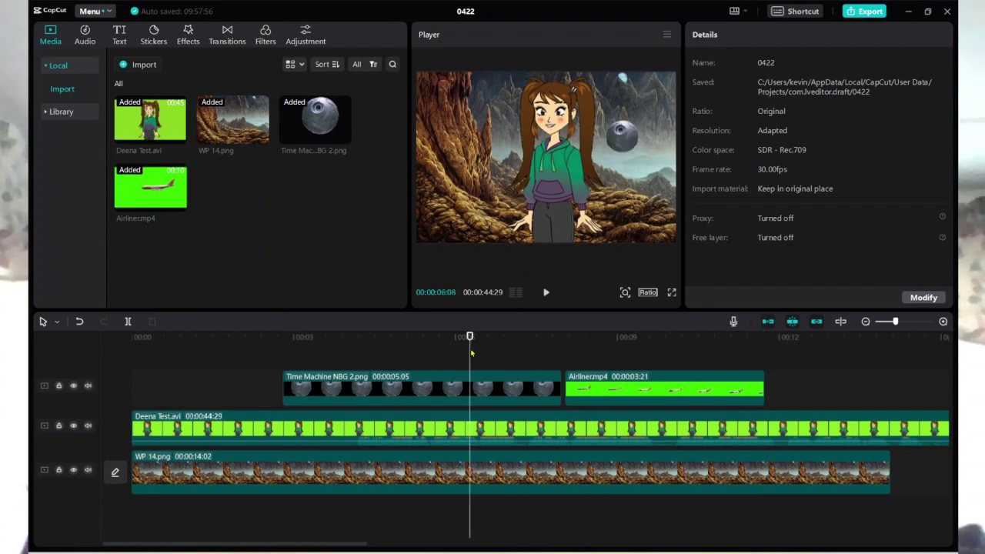
left_click(545, 294)
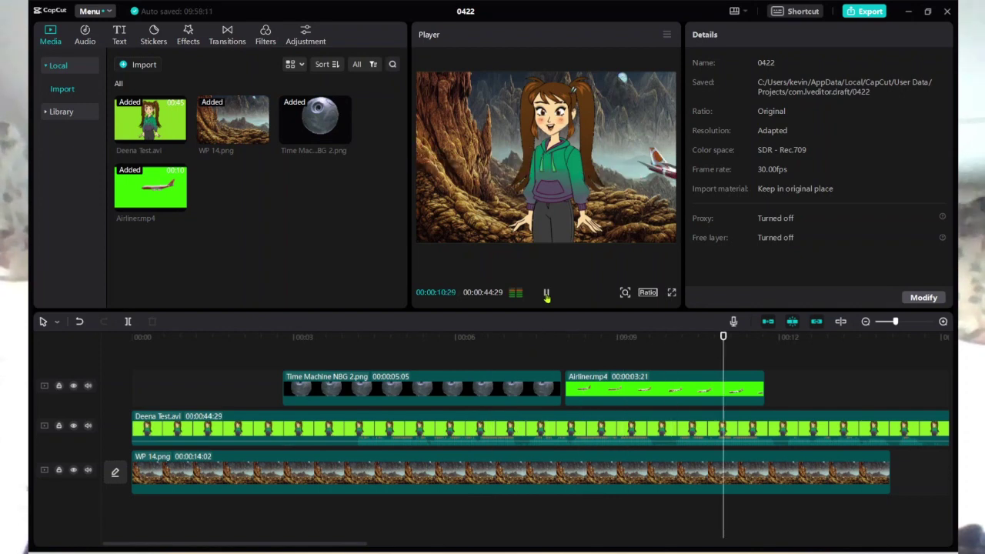
Import Alien craft.mp4 from the GREEN SCREEN VIDEOS folder and place it on a new track above the airliner clip
left_click(547, 294)
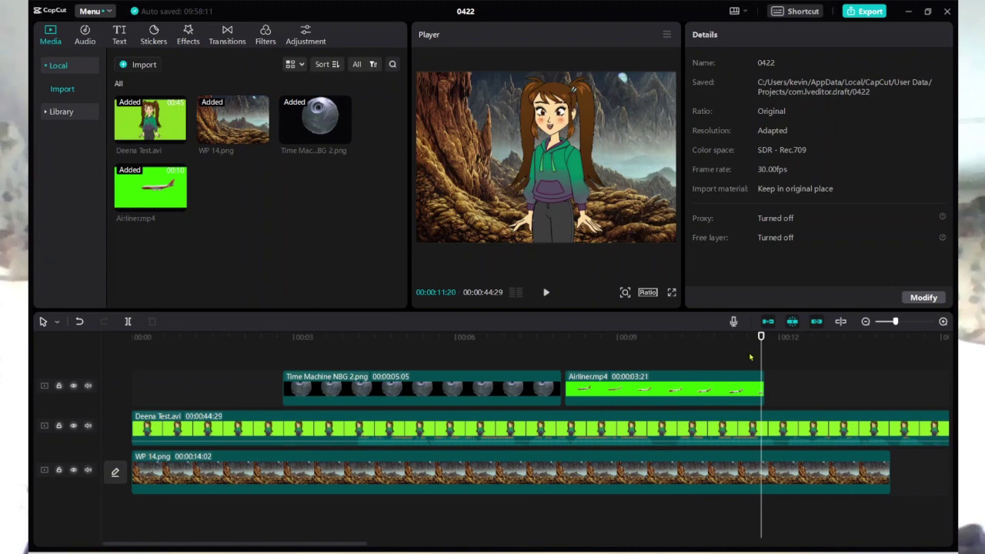
left_click_drag(761, 339, 651, 336)
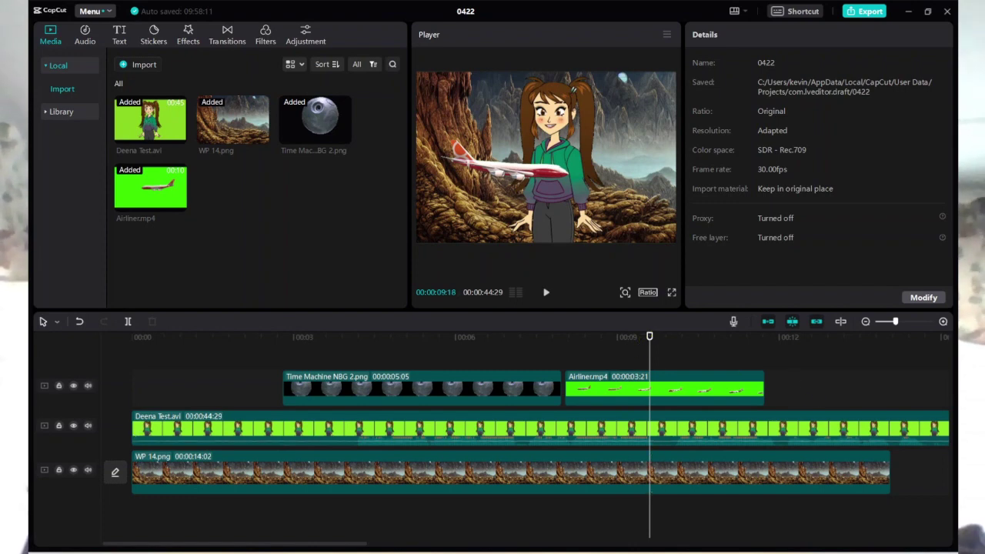
mouse_move(665, 552)
left_click(639, 550)
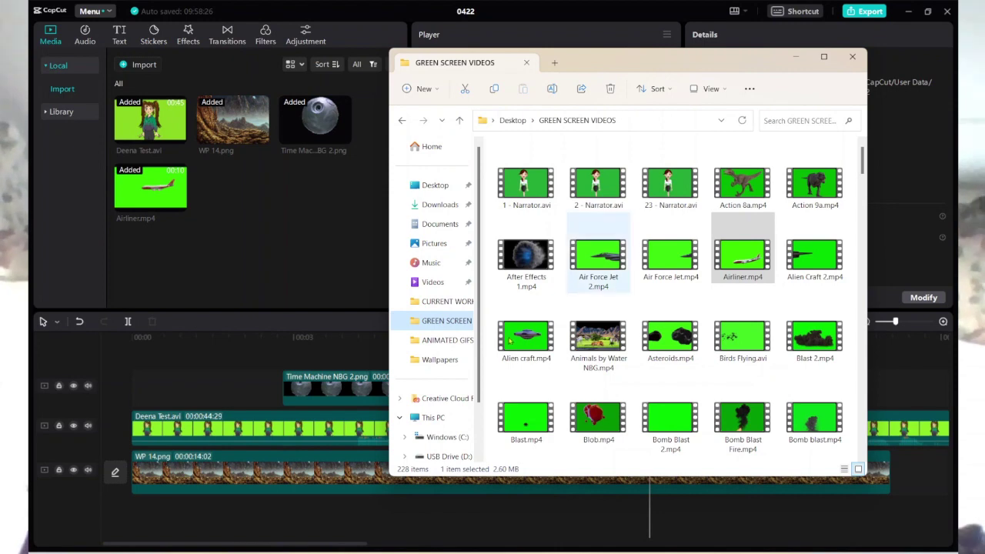
left_click_drag(521, 336, 298, 201)
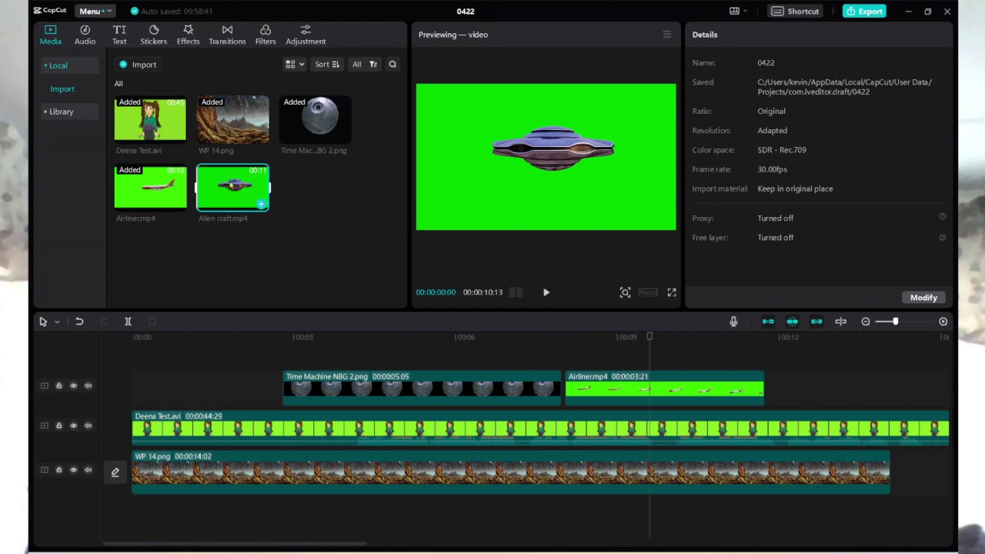
left_click_drag(231, 185, 594, 357)
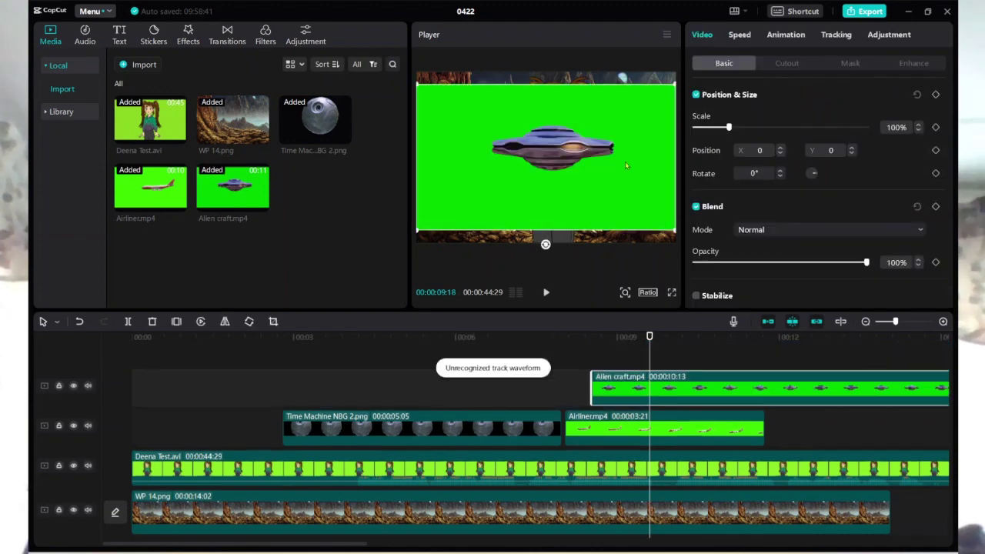
Chroma-key the green background out of the alien craft clip at Strength 26 and scale the clip down to 67%
left_click(787, 70)
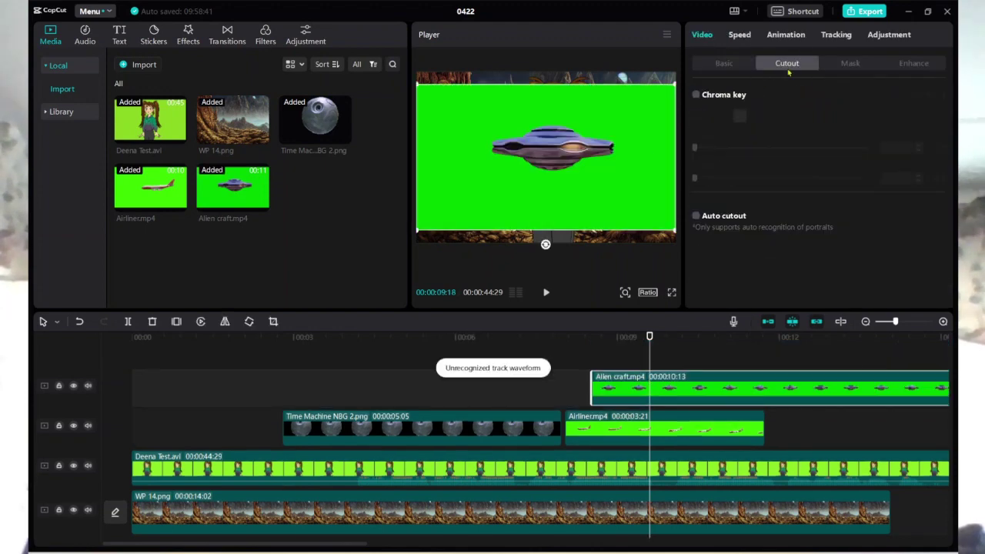
left_click(697, 96)
left_click(740, 117)
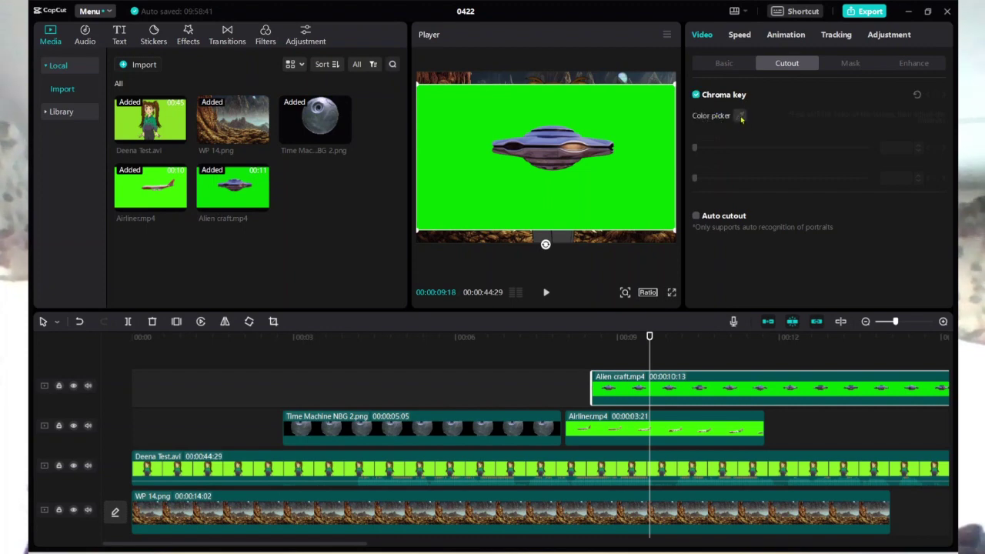
left_click(644, 167)
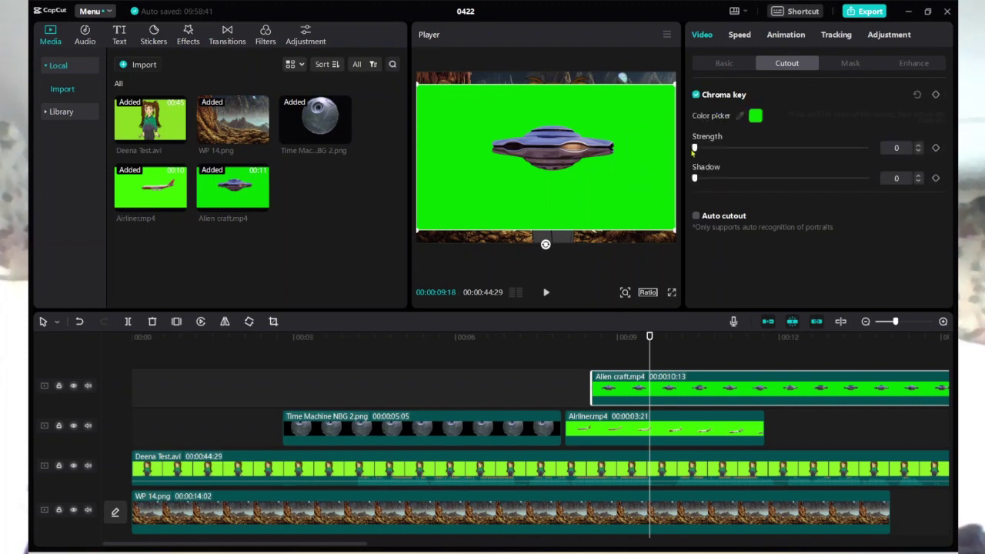
left_click(723, 147)
left_click(739, 147)
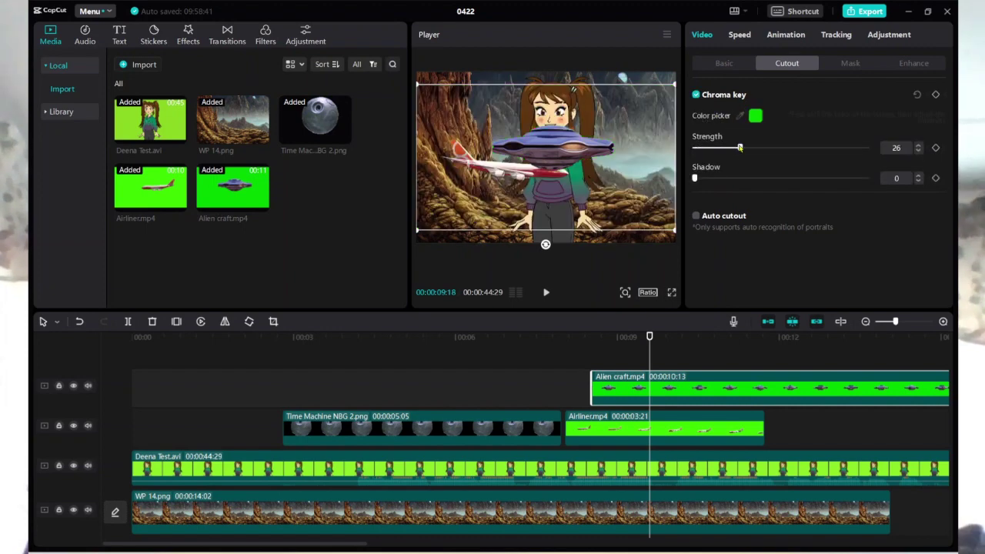
left_click_drag(458, 104, 475, 92)
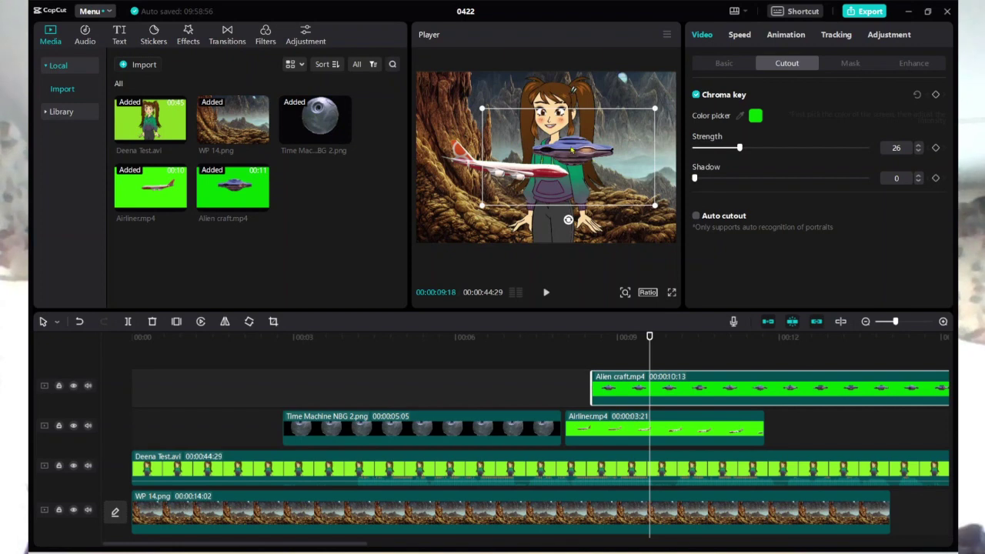
left_click_drag(572, 153, 724, 150)
left_click(724, 63)
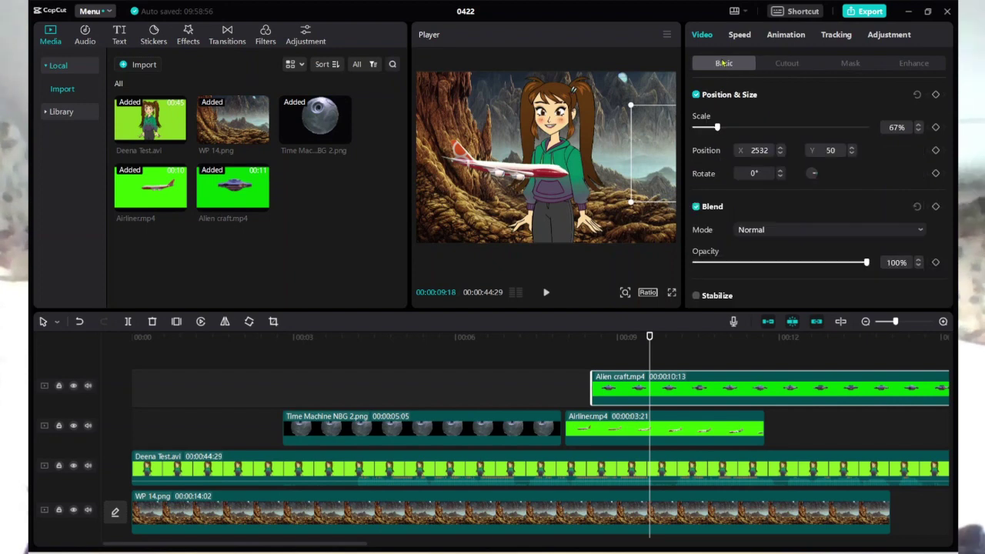
left_click(936, 94)
mouse_move(649, 337)
left_mouse_down()
mouse_move(658, 339)
mouse_move(648, 337)
left_mouse_up()
left_click(78, 322)
left_click(78, 322)
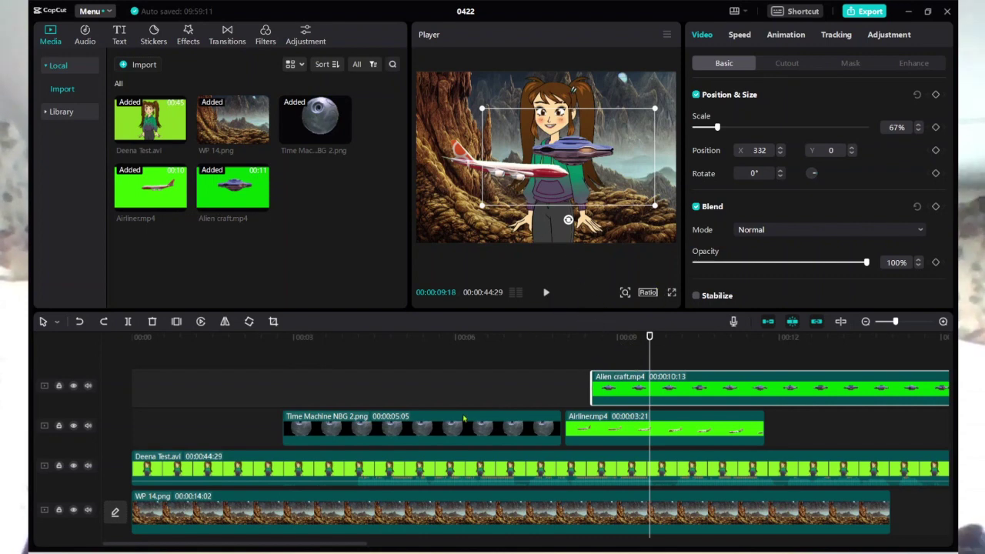
Start the alien craft clip at 00:00:08:09 and keyframe its Position & Size there, off the frame's right side at X 2517, Y 0
left_click(571, 361)
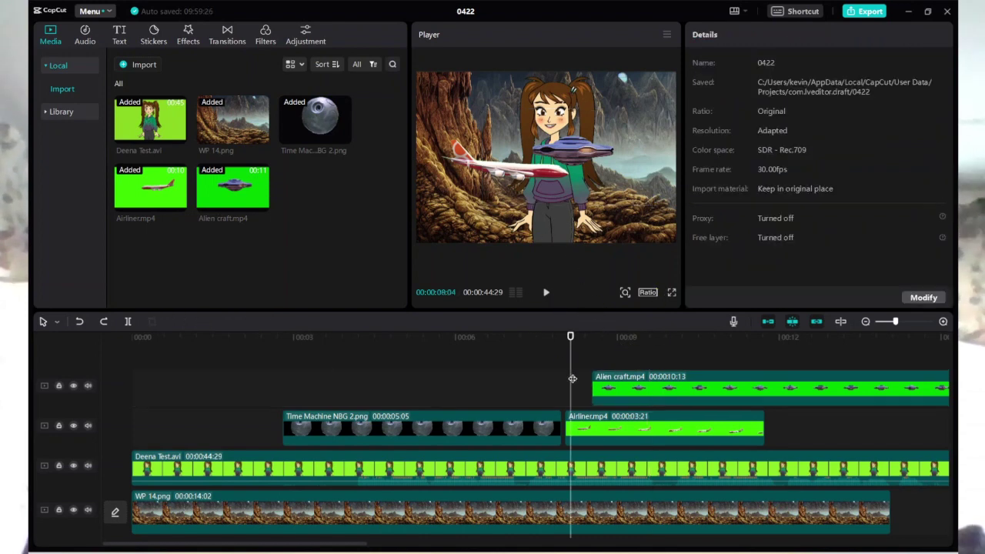
left_click(547, 292)
left_click(547, 292)
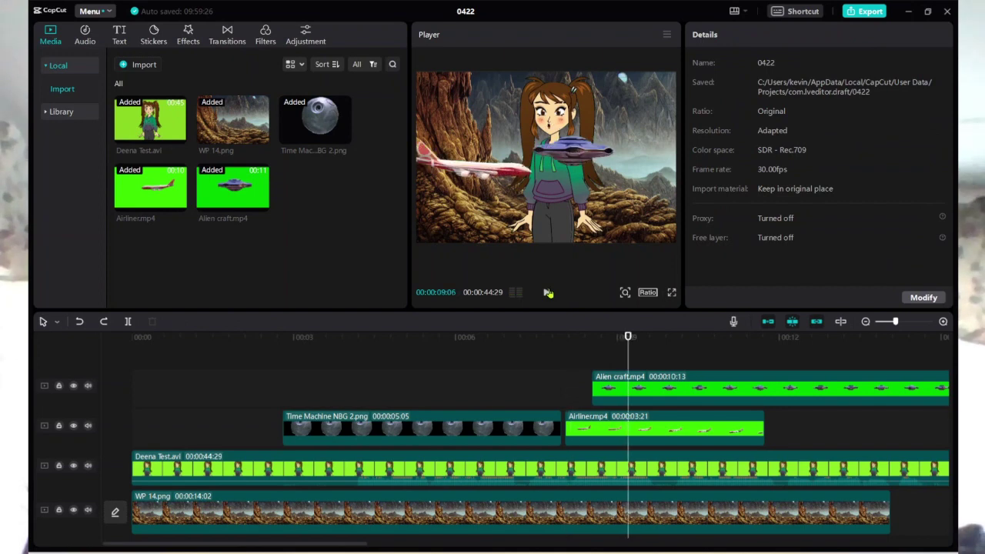
left_click_drag(629, 338, 578, 339)
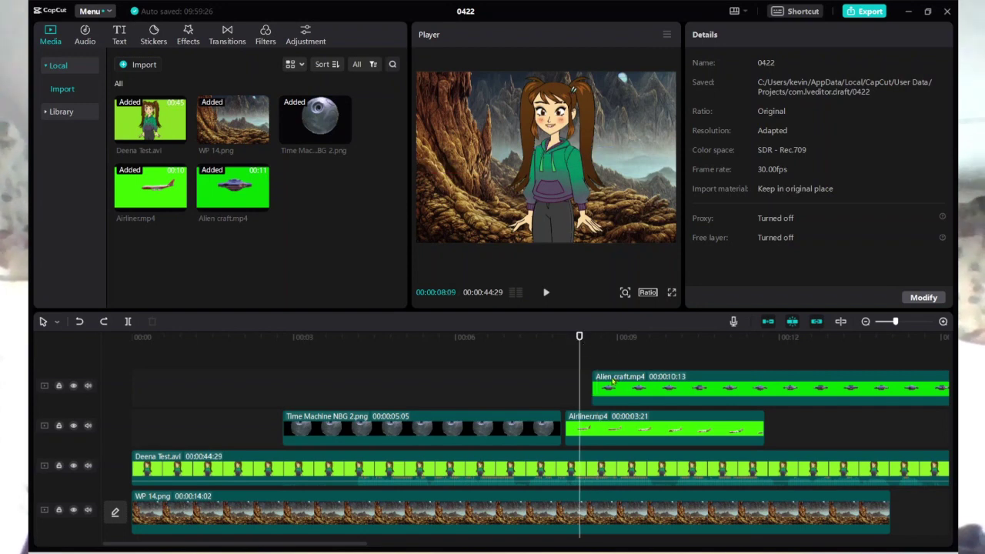
left_click_drag(614, 381, 607, 381)
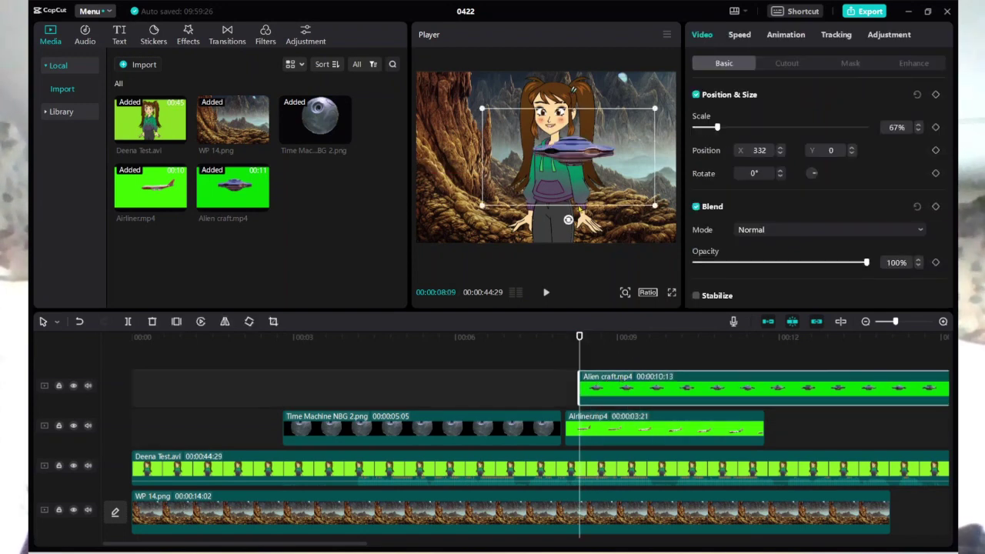
left_click_drag(568, 151, 716, 151)
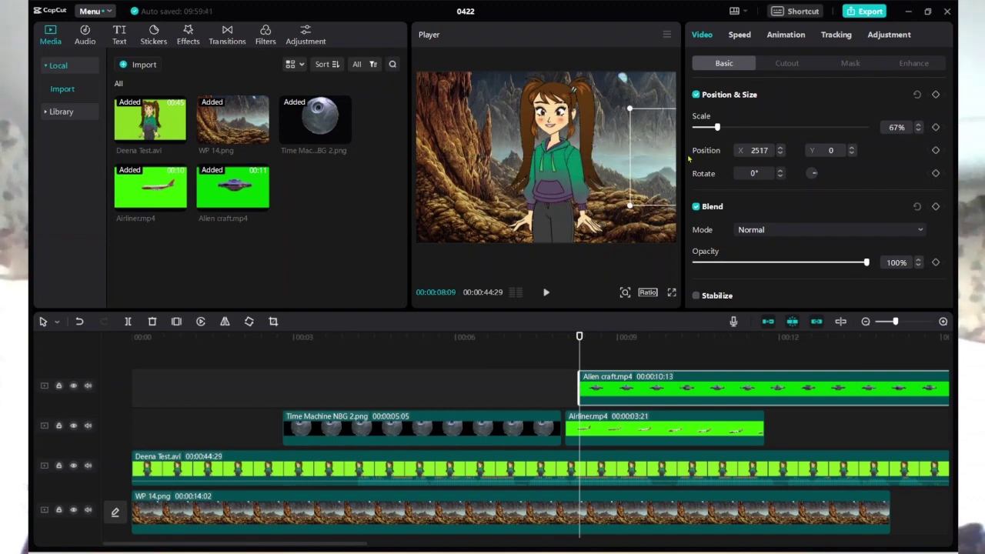
left_click(936, 94)
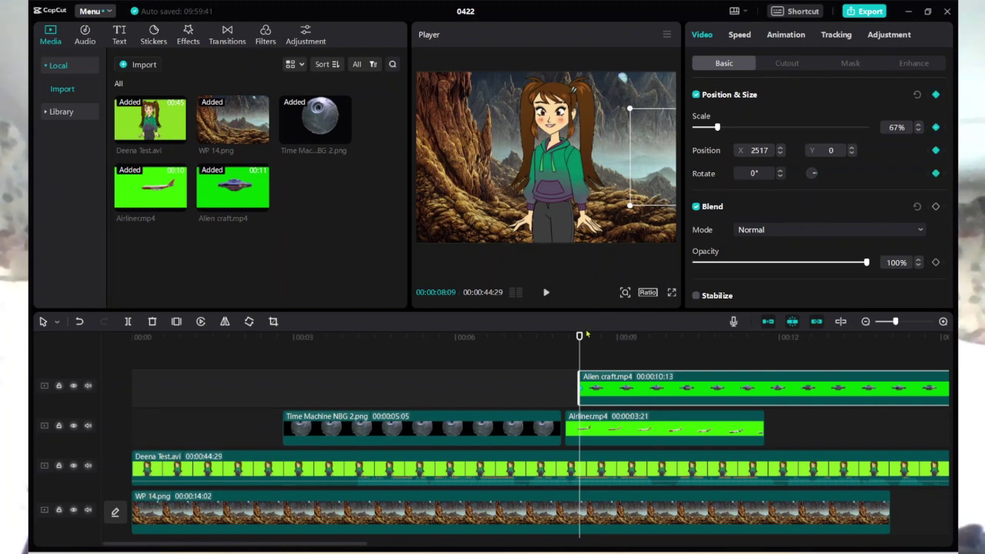
At 00:00:09:20, bring the alien craft into the frame at X 862, Y -308 and keyframe its Position & Size
left_click_drag(580, 339, 654, 357)
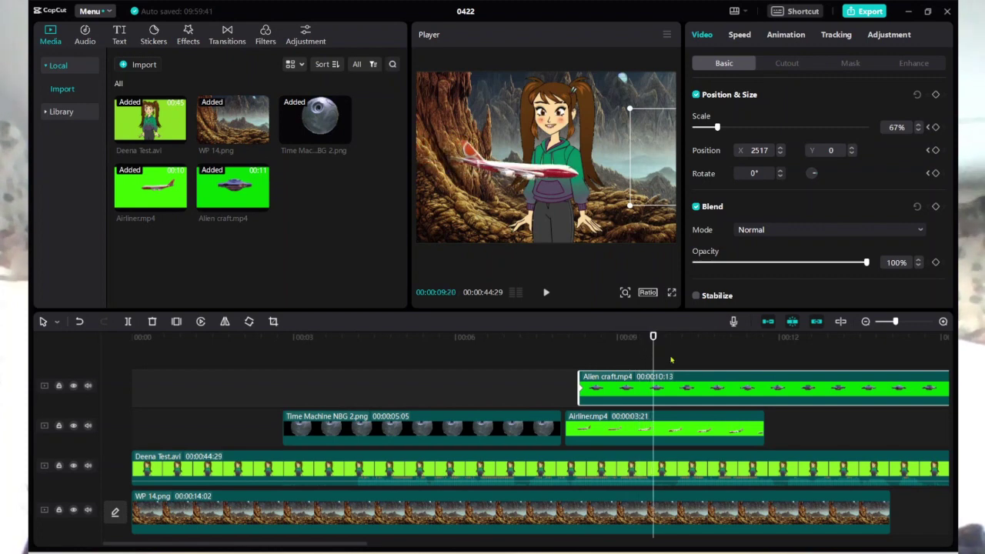
left_click_drag(657, 158, 547, 179)
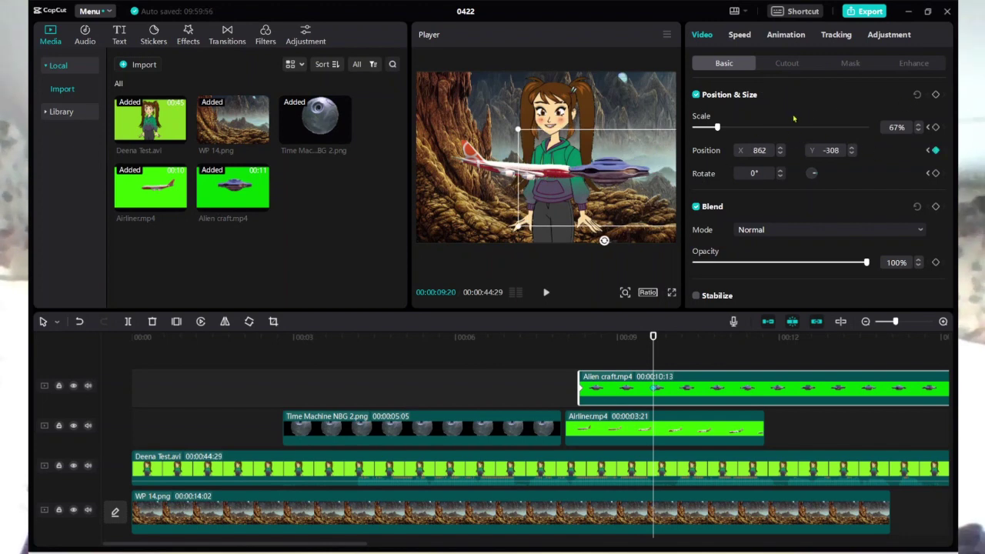
left_click(937, 95)
At 00:00:13:01, move the alien craft in front of the character to X 60, Y -294 and keyframe its Position & Size
left_click_drag(652, 337, 836, 349)
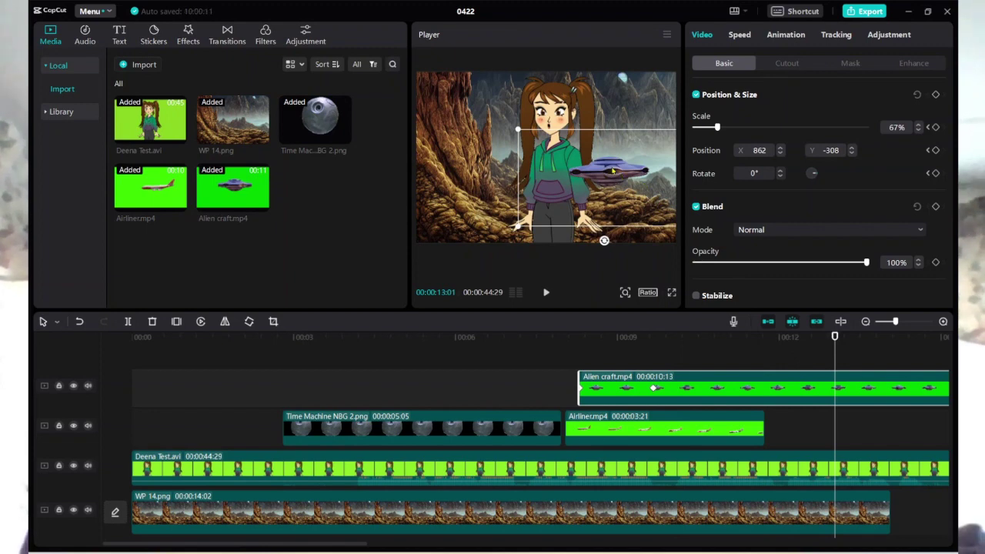
left_click_drag(613, 170, 556, 171)
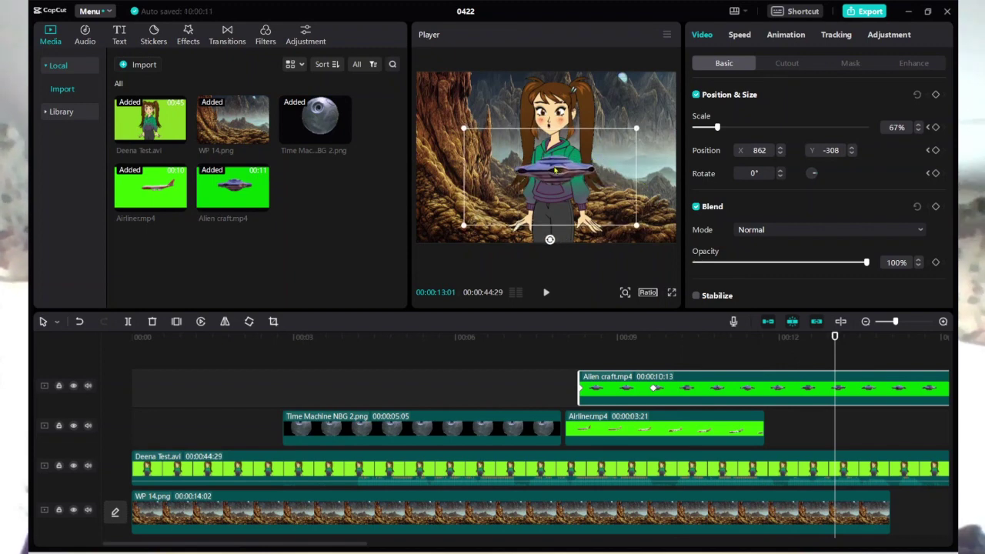
left_click(936, 95)
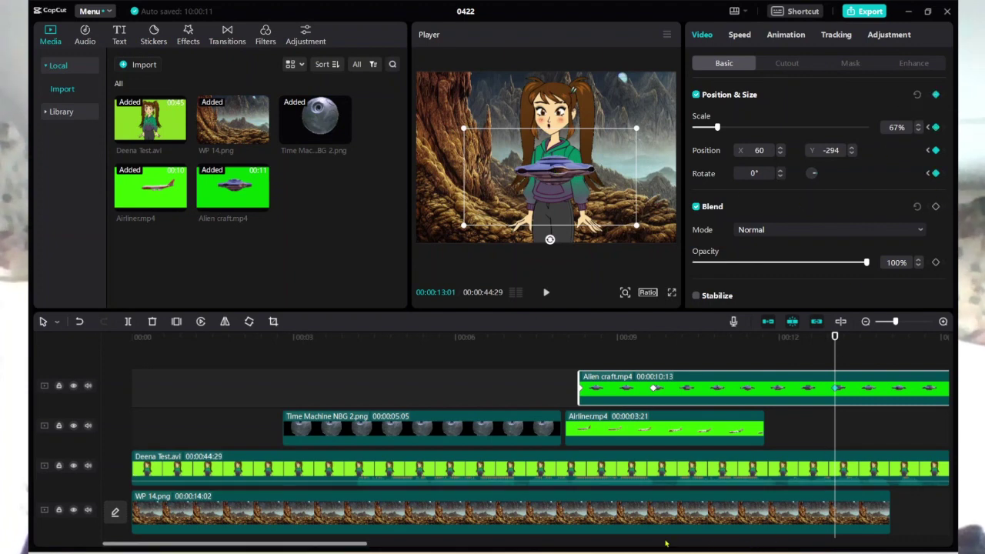
Add a Position & Size keyframe to the alien craft at 00:00:15:06 to hold it in place
left_click_drag(340, 546, 436, 545)
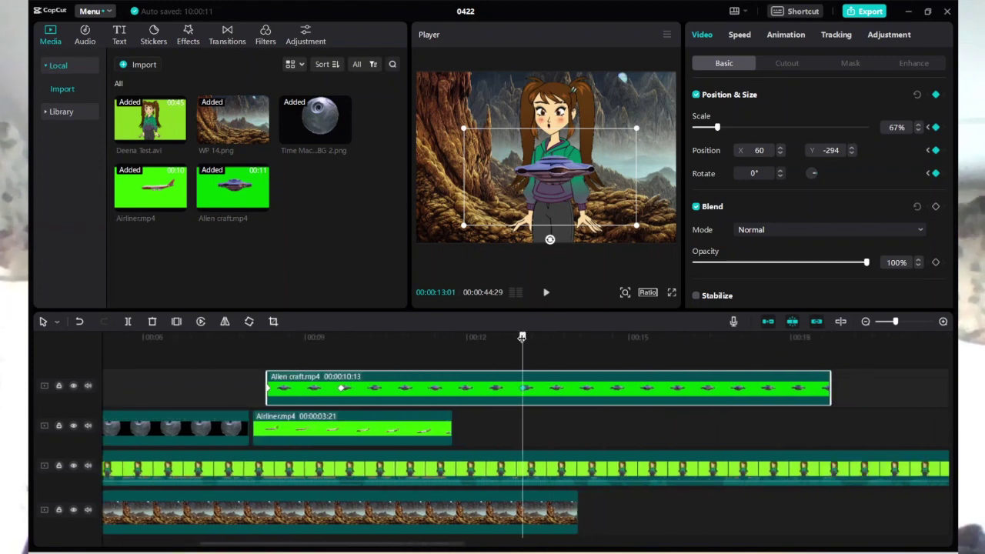
left_click_drag(522, 337, 639, 339)
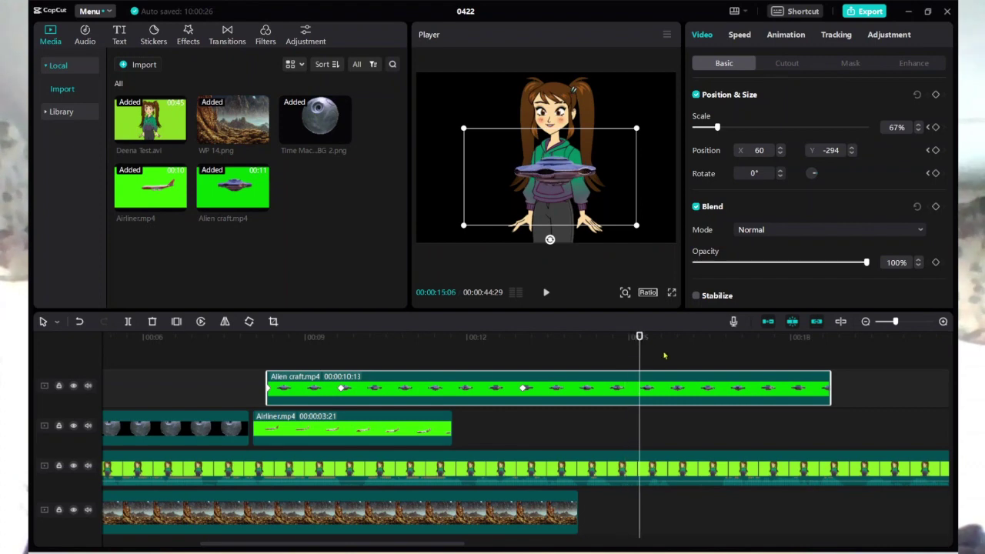
left_click(935, 95)
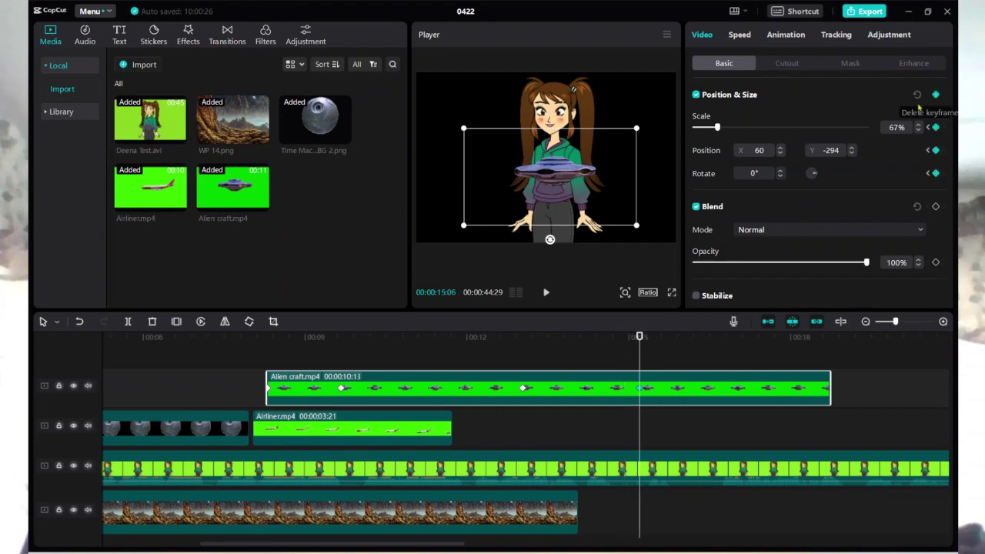
Extend the WP 14.png background clip past the end of the alien craft clip
left_click(501, 519)
left_click_drag(579, 510, 928, 524)
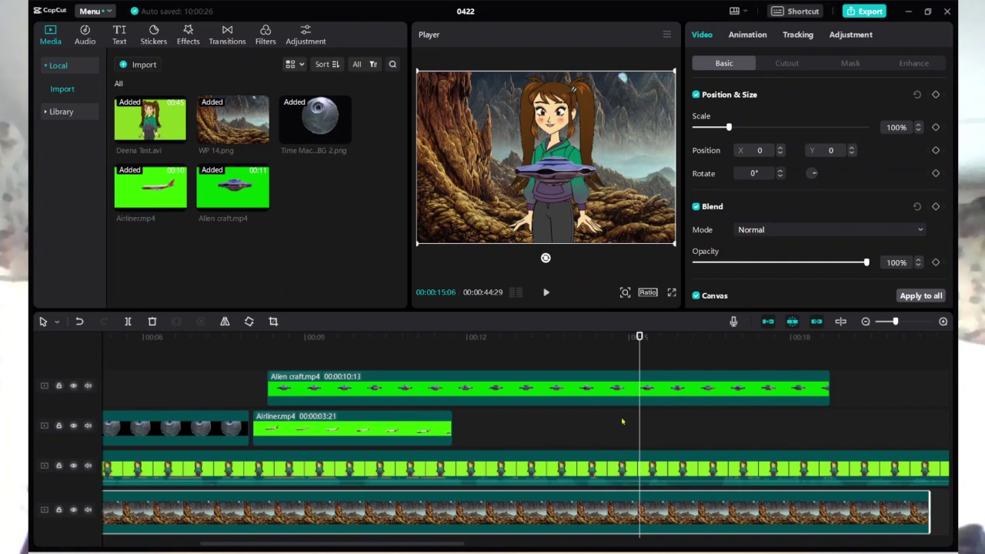
At 00:00:18:09, shrink the alien craft to 20%, move it to X -1055, Y 1150 and keyframe its Position & Size
left_click_drag(639, 337, 809, 353)
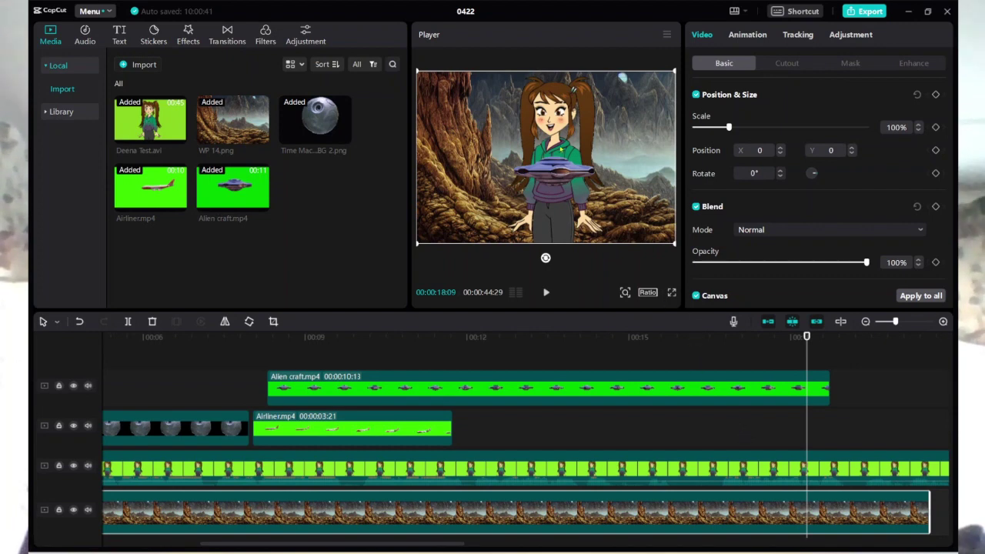
left_click_drag(562, 174, 572, 177)
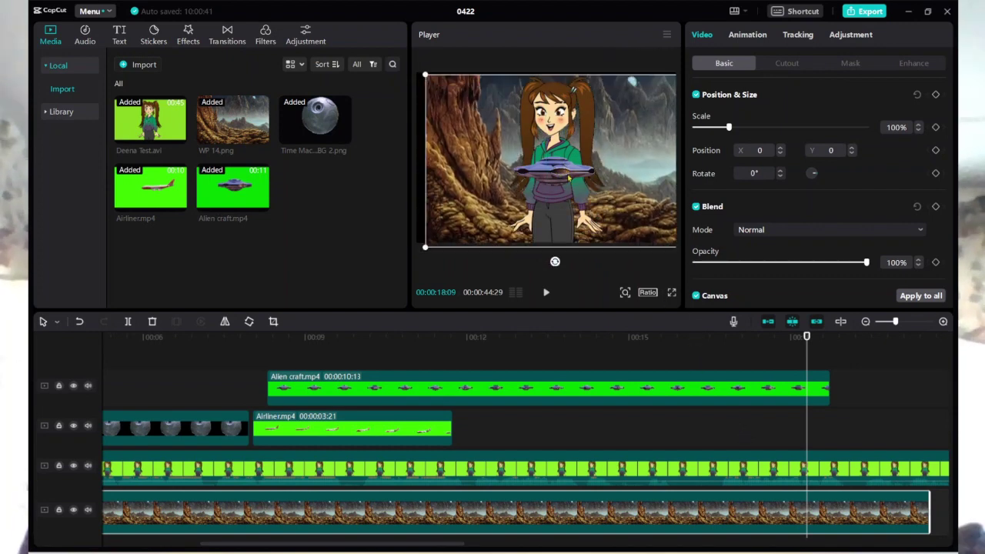
left_click(79, 322)
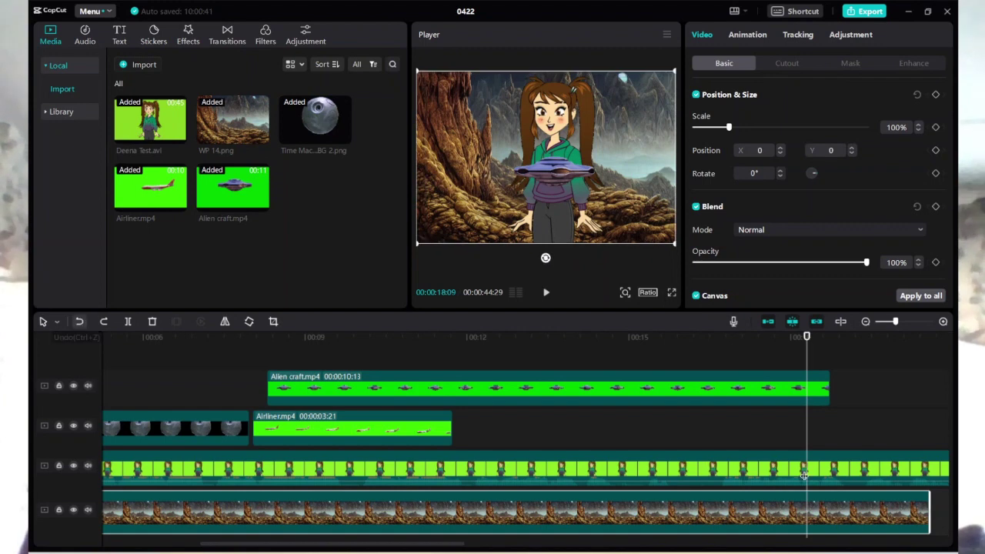
left_click(767, 390)
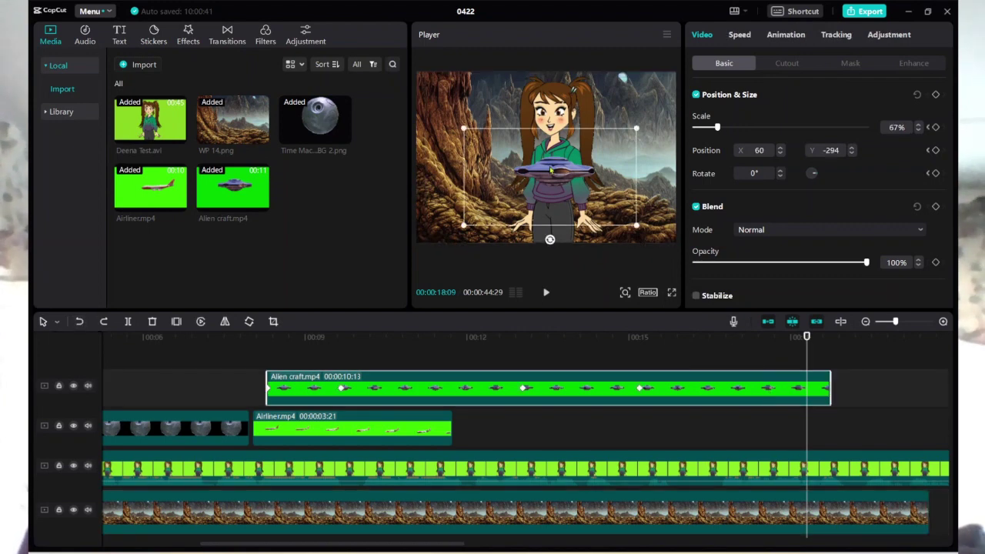
left_click_drag(464, 129, 525, 163)
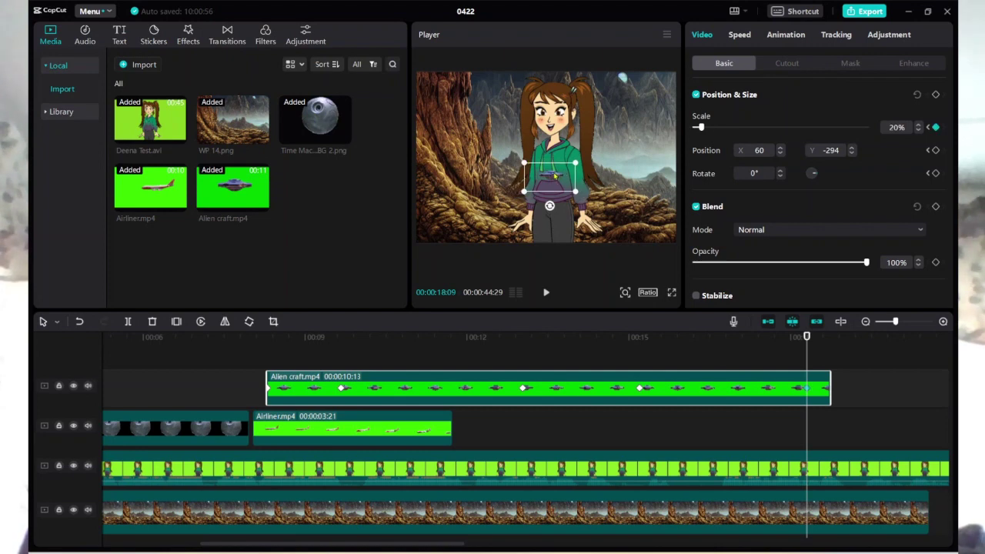
left_click_drag(554, 176, 479, 77)
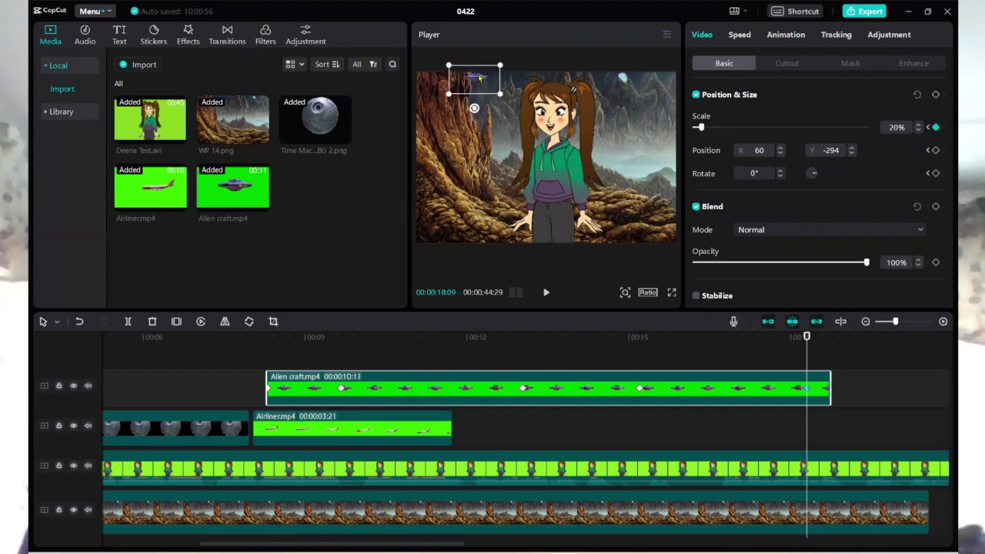
left_click(936, 94)
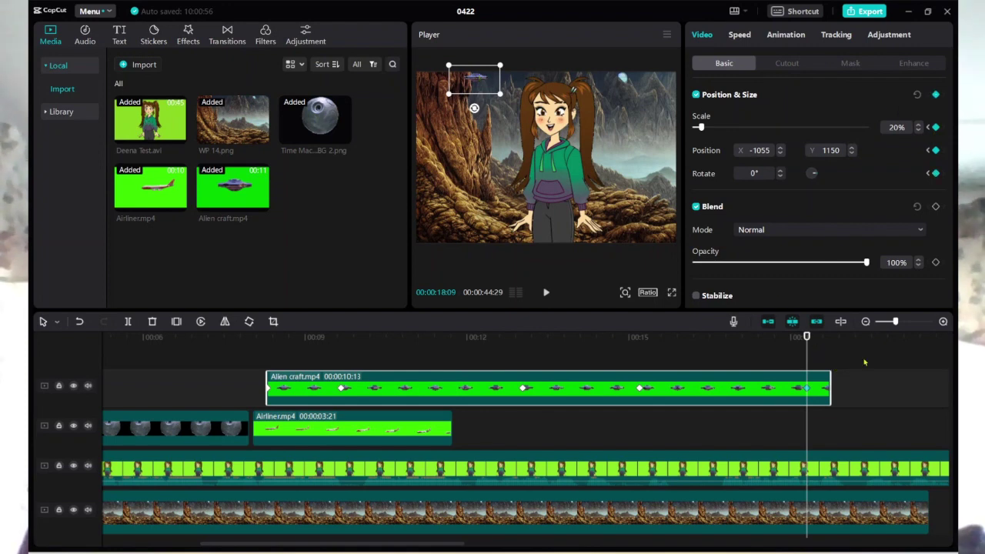
Play back the airliner and alien craft sequence from 00:00:07:03, then replay it from 00:00:07:21 to check where they cross
left_click_drag(806, 341, 201, 359)
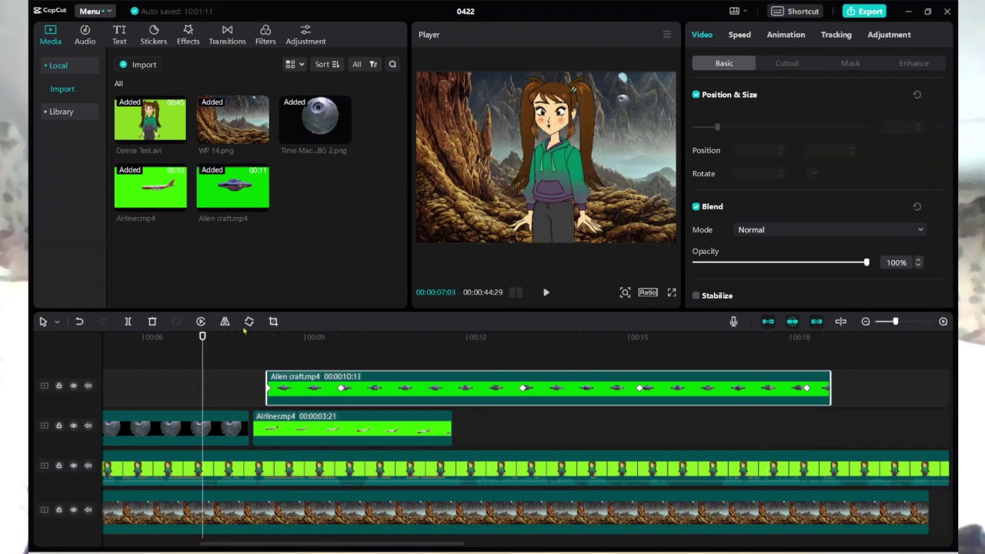
left_click(548, 293)
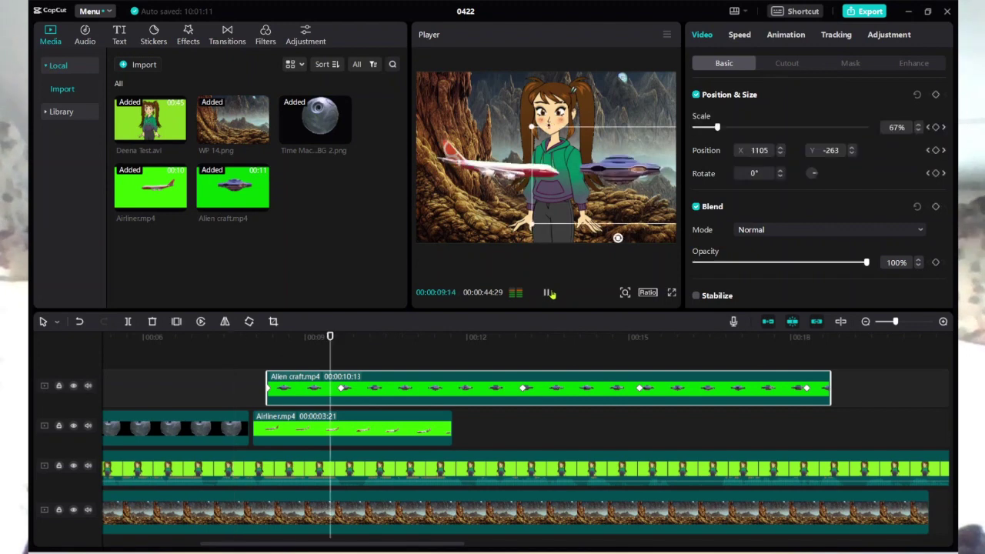
left_click(512, 344)
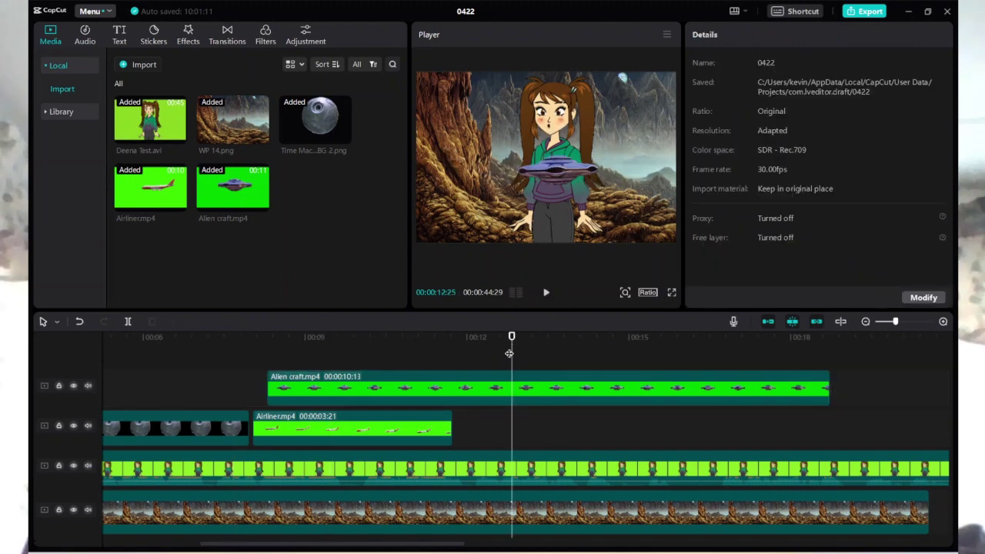
left_click_drag(512, 336, 235, 337)
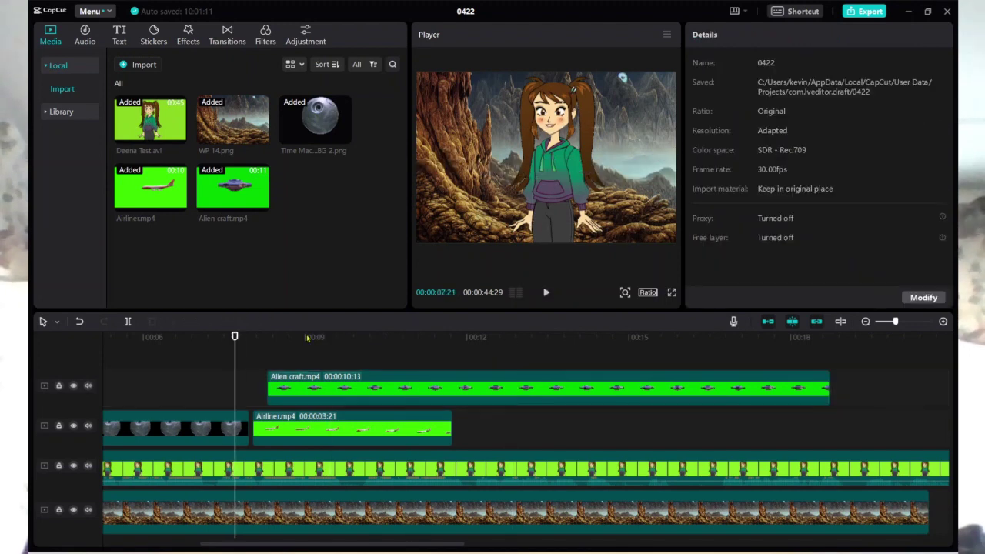
left_click(546, 293)
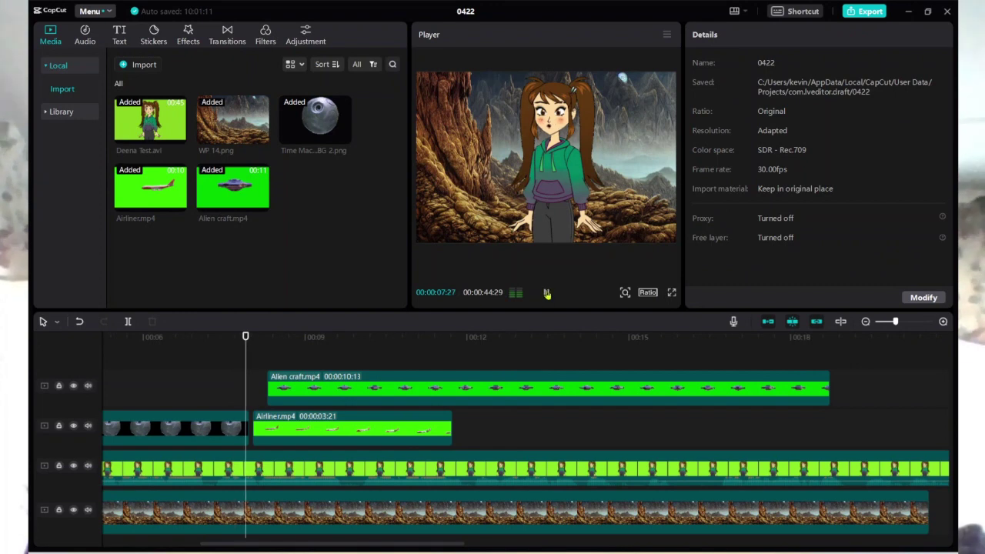
left_click(547, 293)
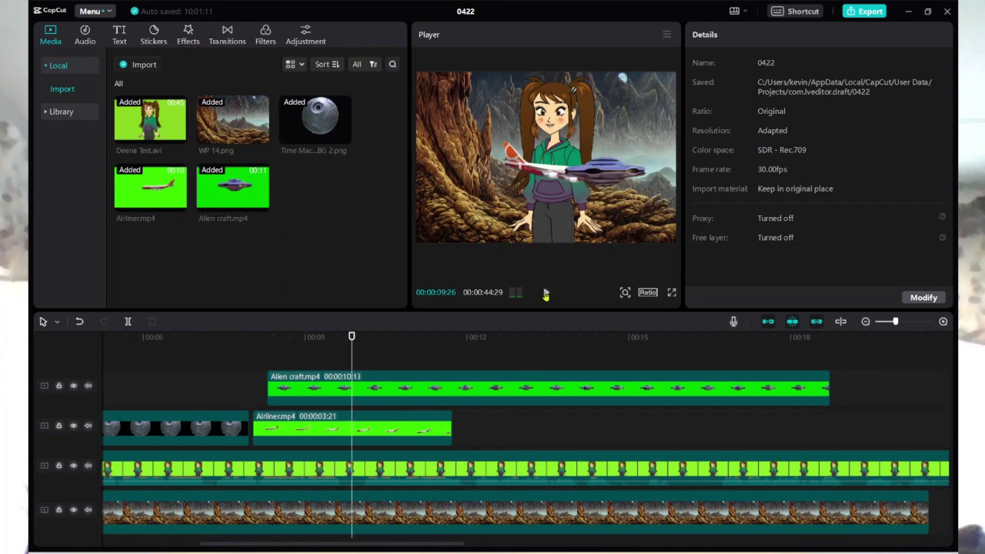
Add the Explosion video effect from the Spark category at 00:00:09:20, where the airliner meets the alien craft
left_click_drag(352, 336, 341, 336)
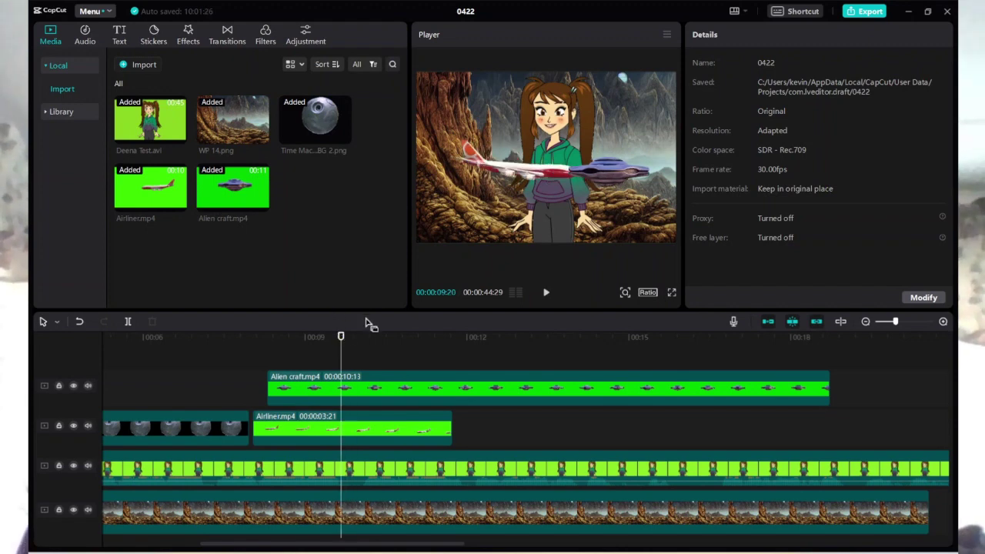
left_click(187, 34)
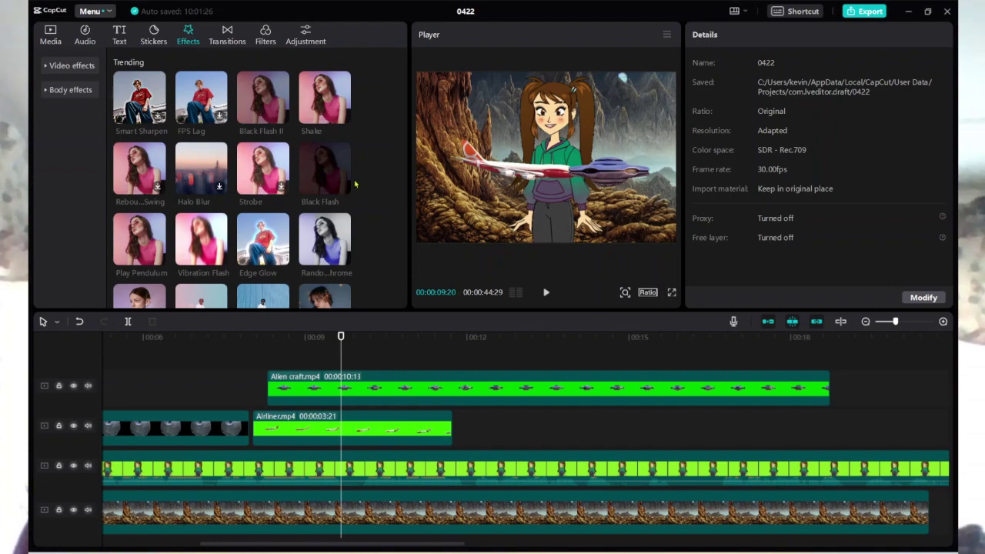
scroll(355, 184, "down", 10)
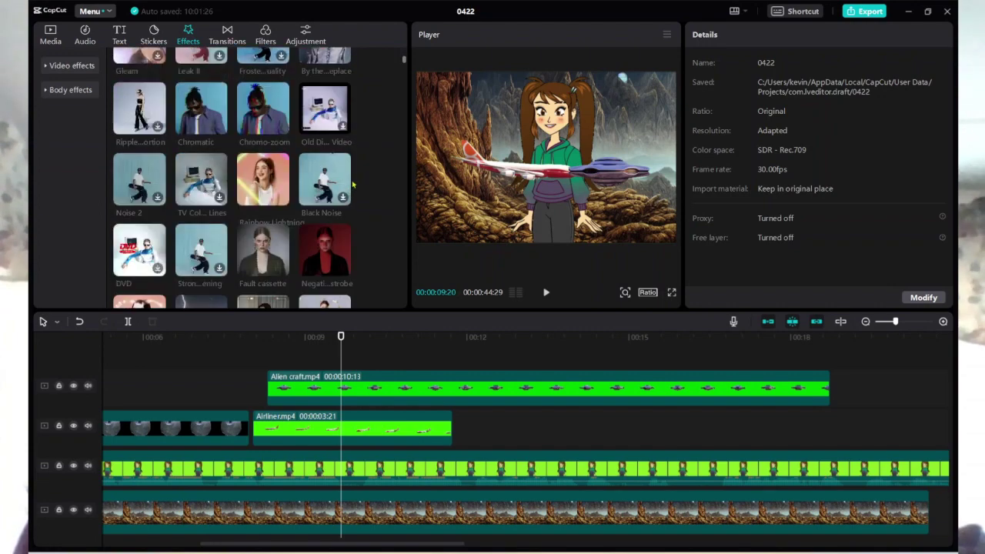
scroll(355, 182, "down", 4)
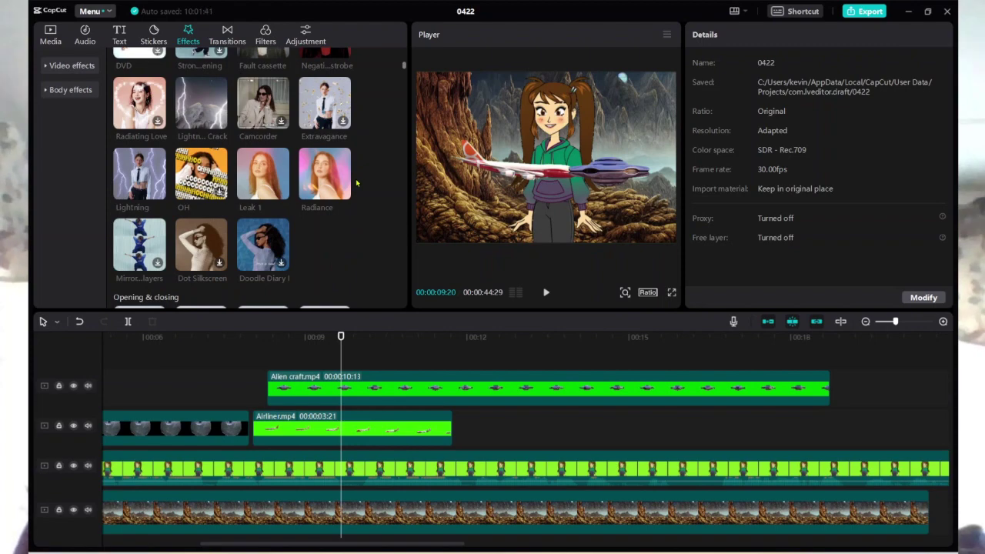
scroll(357, 183, "down", 10)
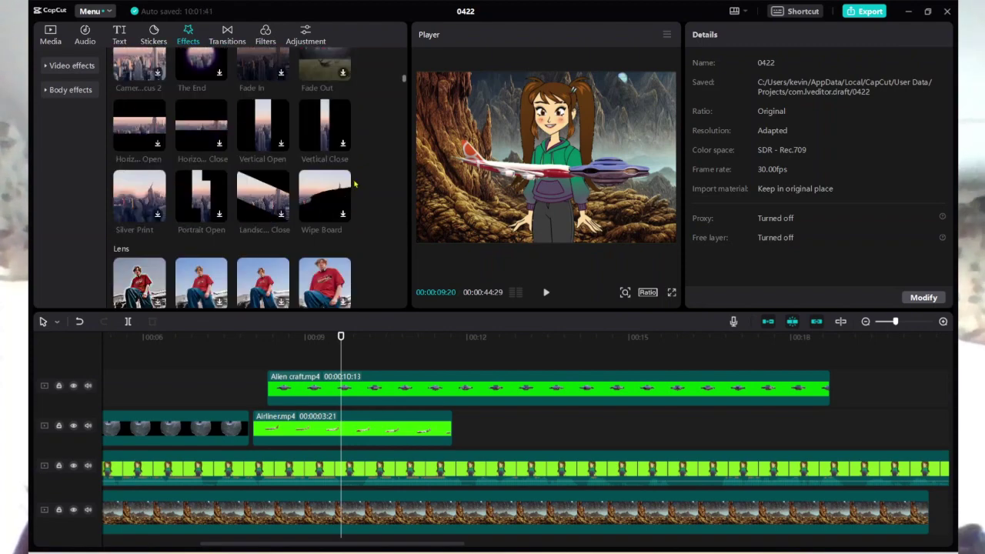
scroll(356, 183, "down", 8)
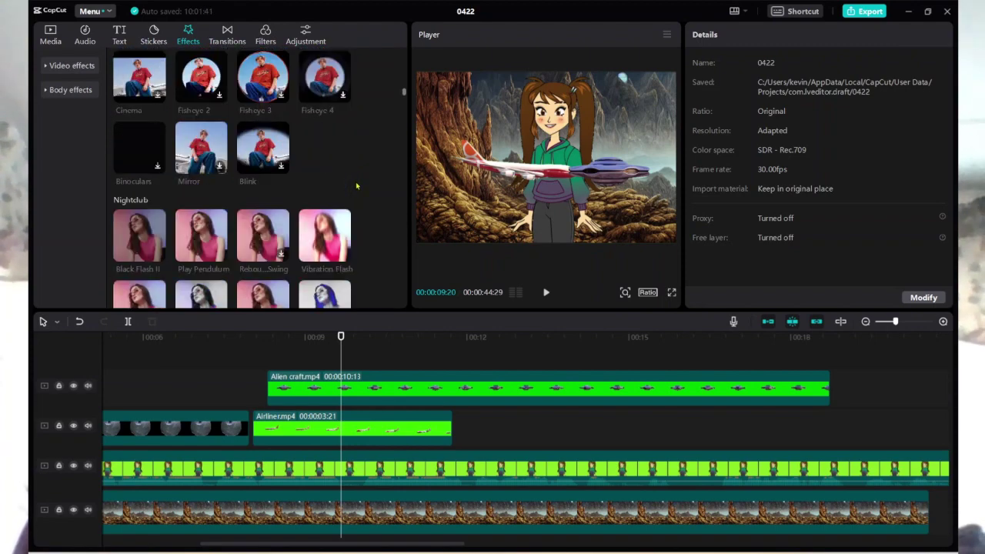
scroll(357, 187, "down", 8)
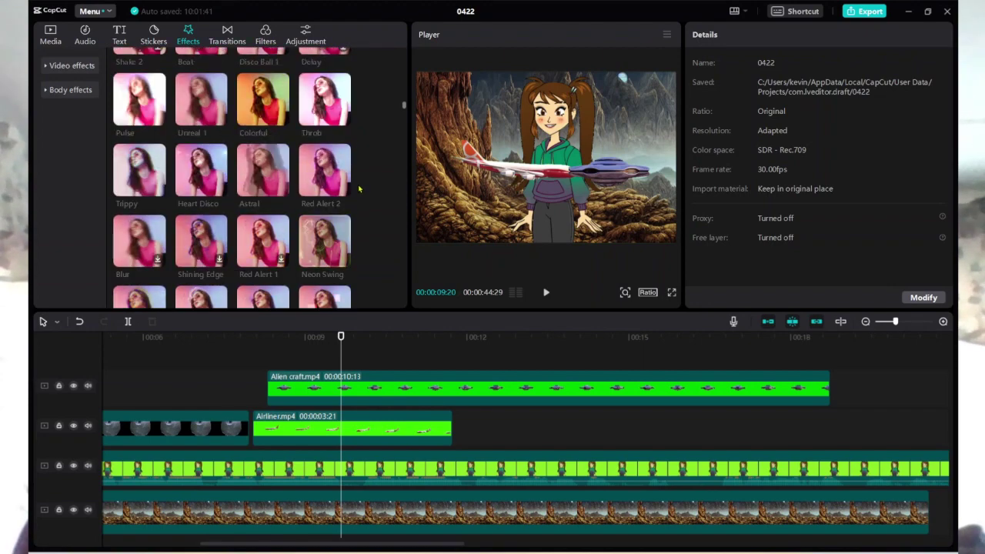
scroll(363, 186, "down", 8)
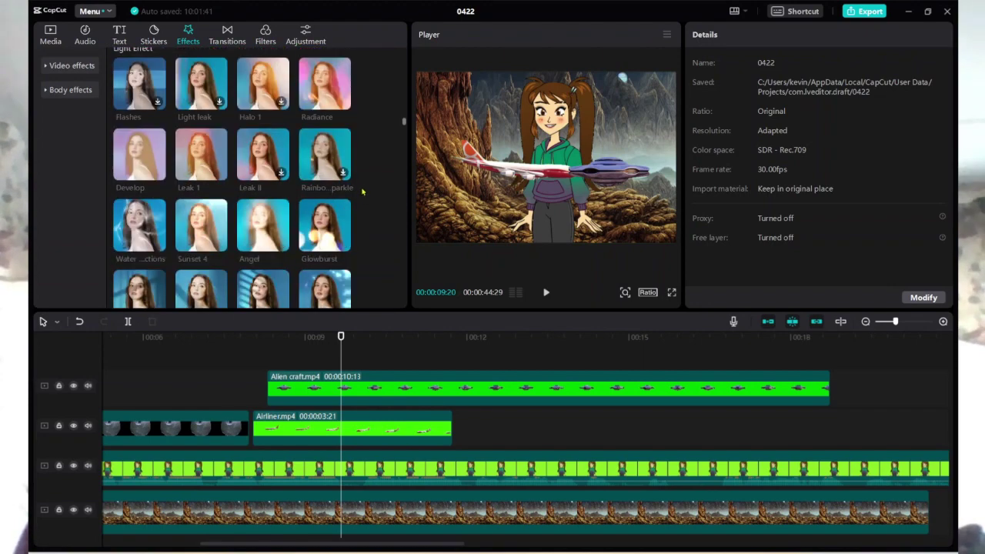
scroll(362, 187, "down", 8)
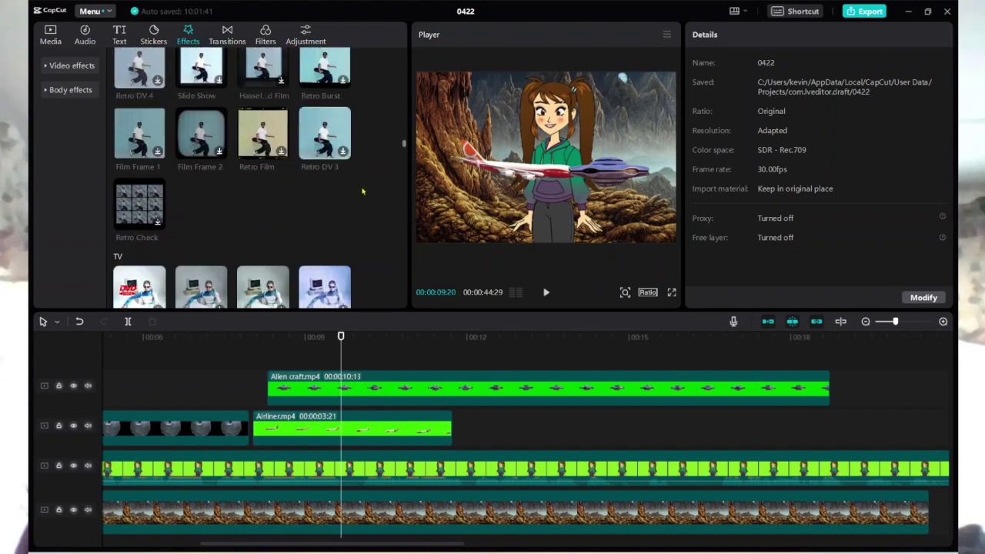
scroll(363, 190, "down", 8)
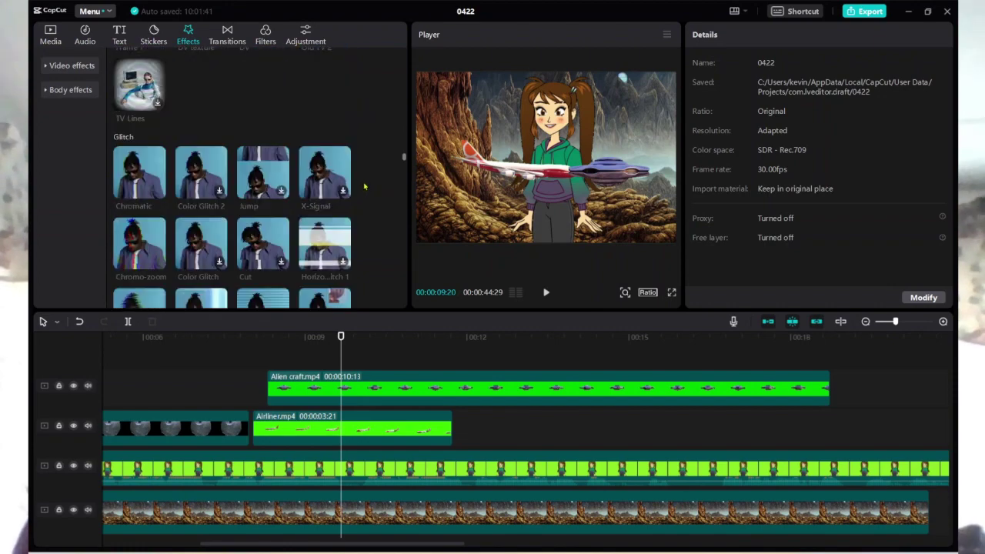
scroll(364, 190, "down", 6)
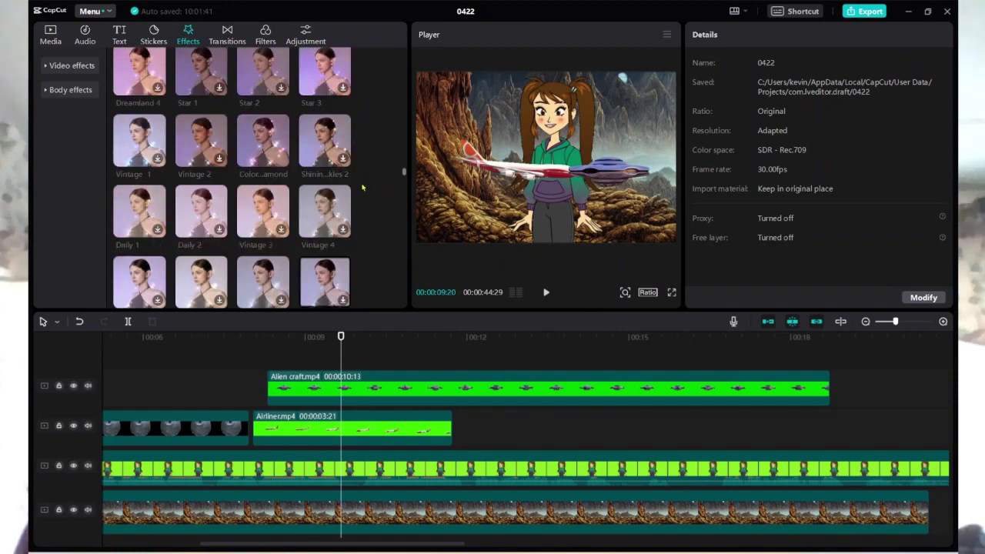
scroll(362, 188, "down", 8)
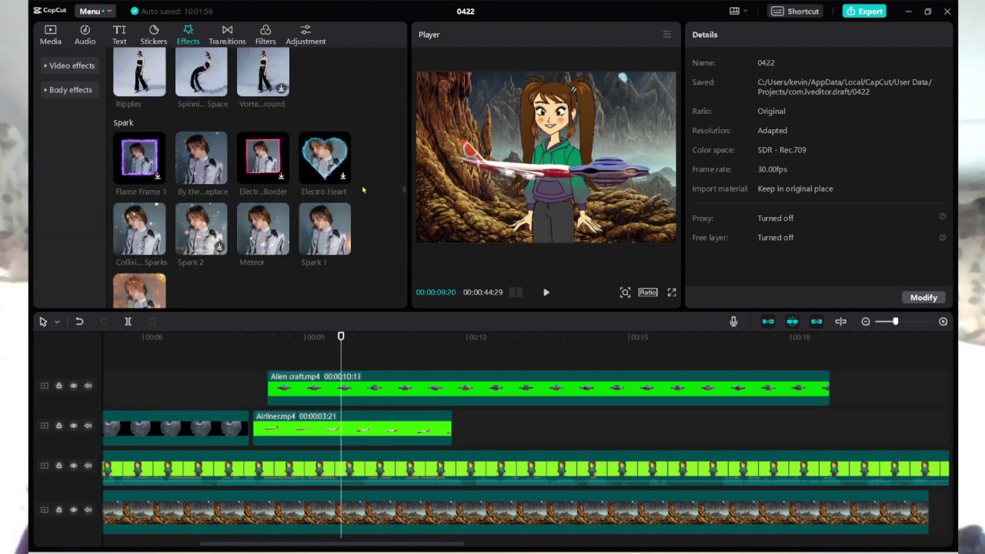
scroll(363, 189, "down", 2)
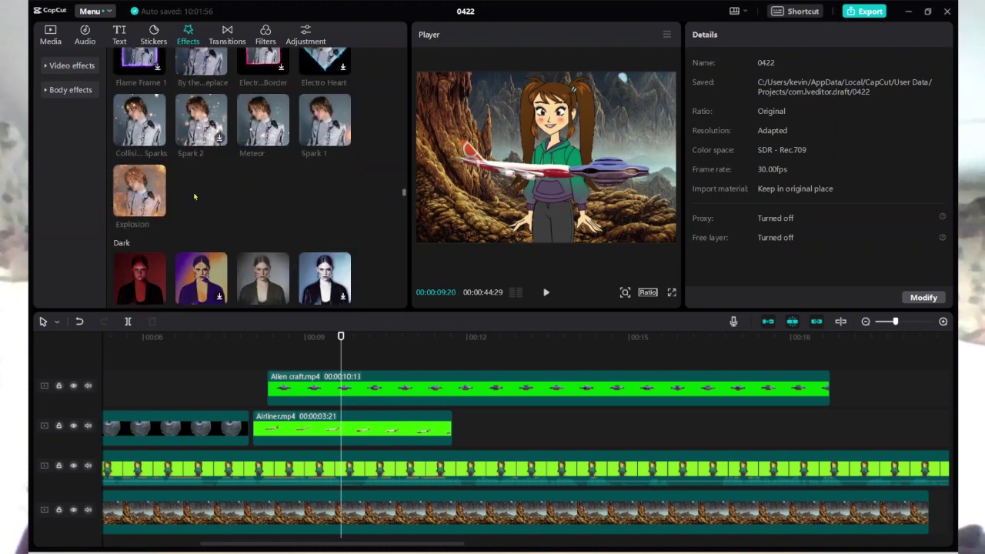
mouse_move(157, 211)
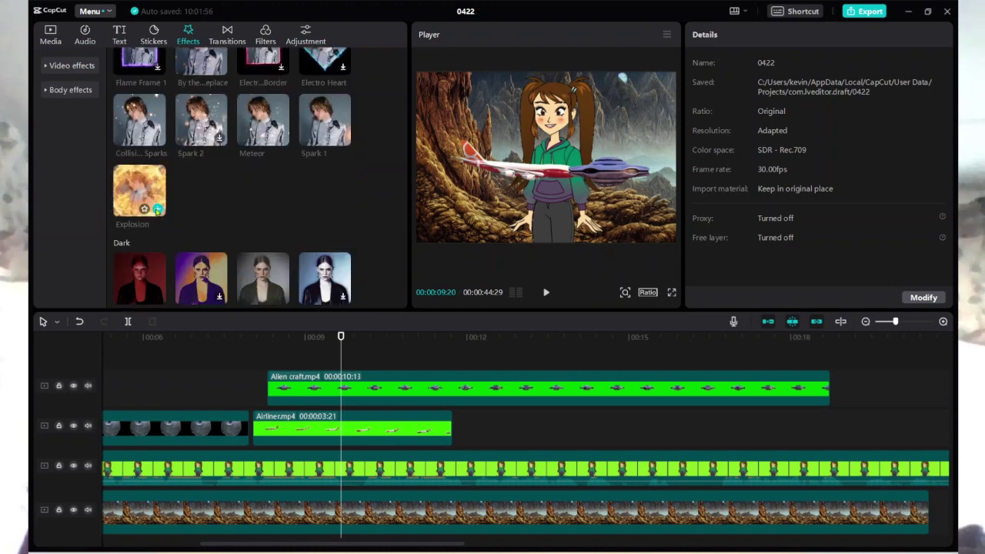
left_click(157, 210)
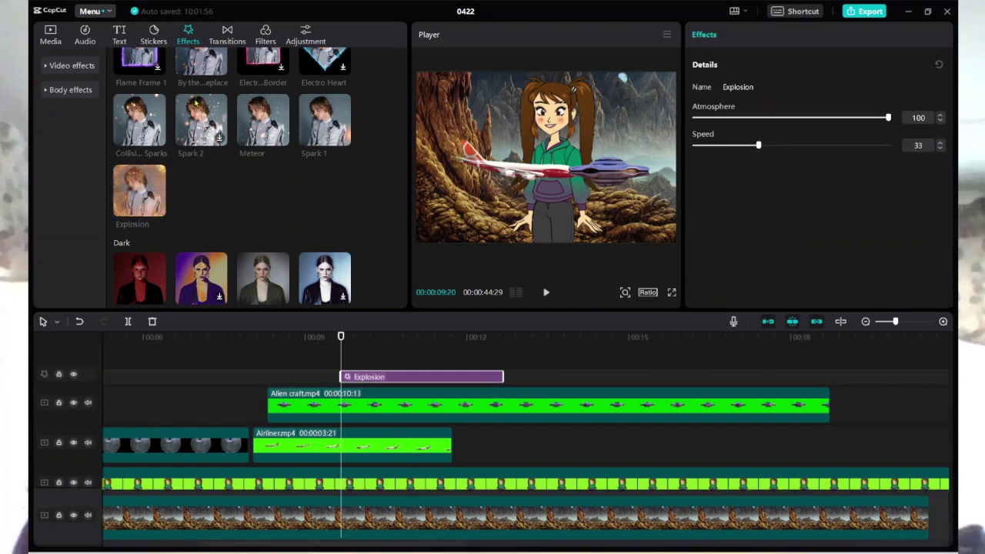
Search the audio library for "explosion" and add Explosion (Chedoon)(52538) at 00:00:09:20
left_click(86, 37)
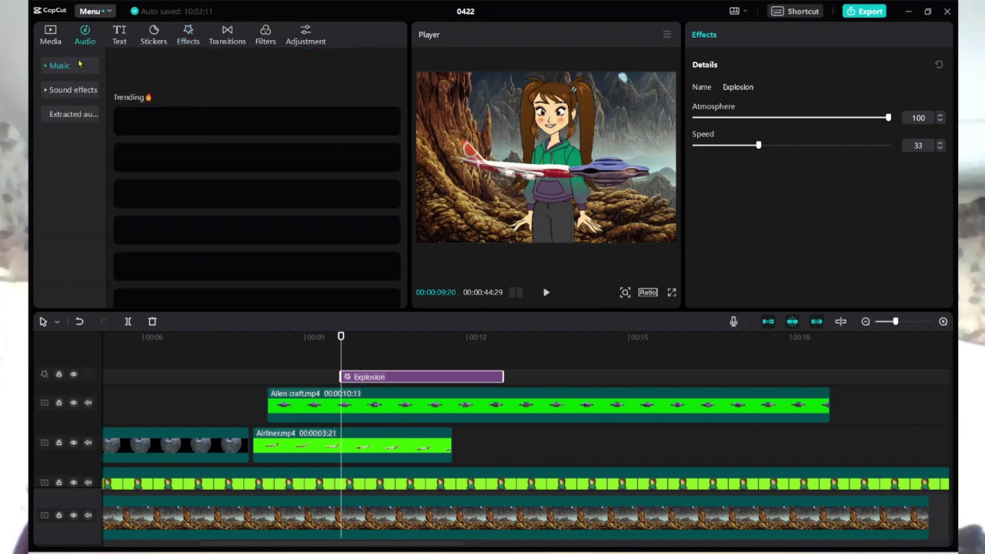
left_click(205, 67)
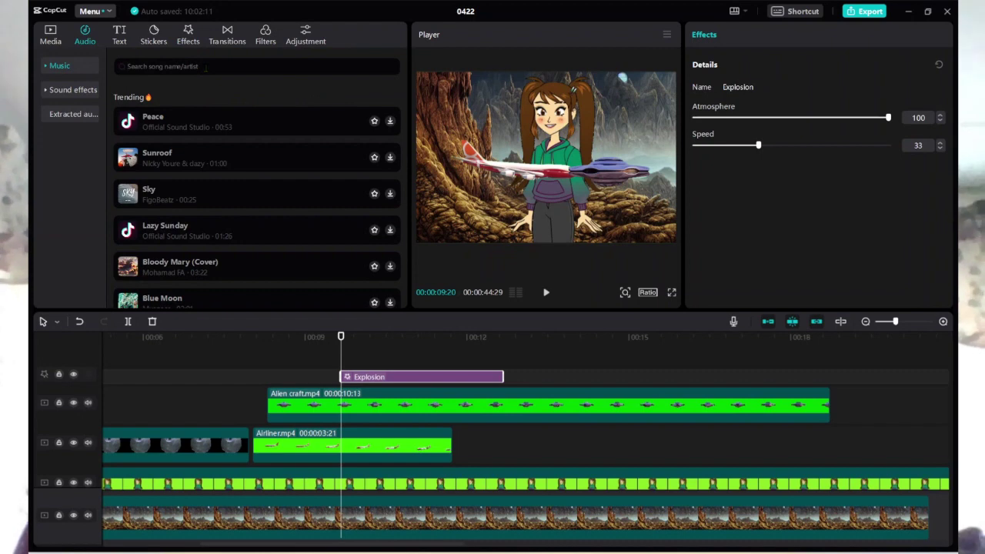
type("exp")
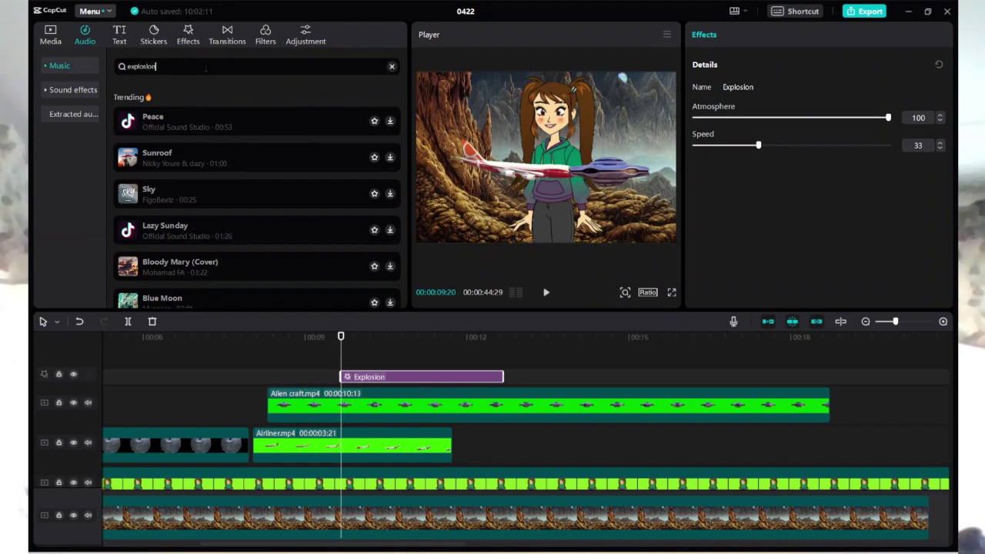
type("losion")
key("Return")
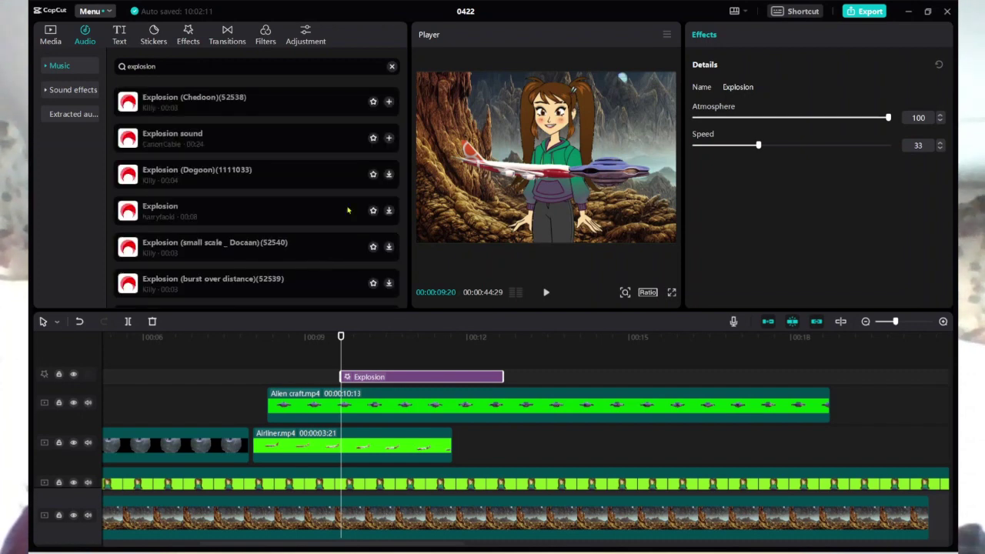
left_click(390, 102)
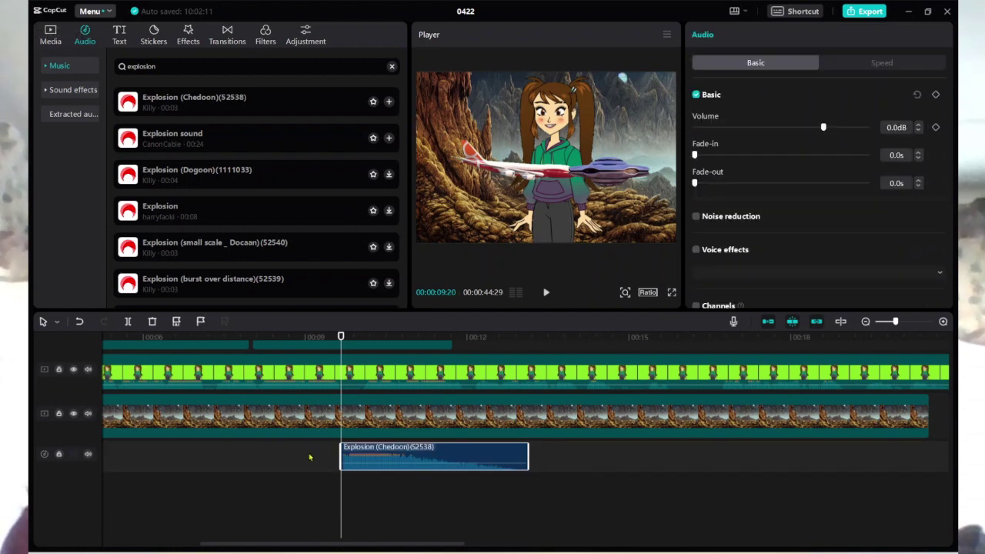
Play back the scene from 00:00:07:10 to review the explosion effect, its sound and the alien craft's departure
left_click(214, 490)
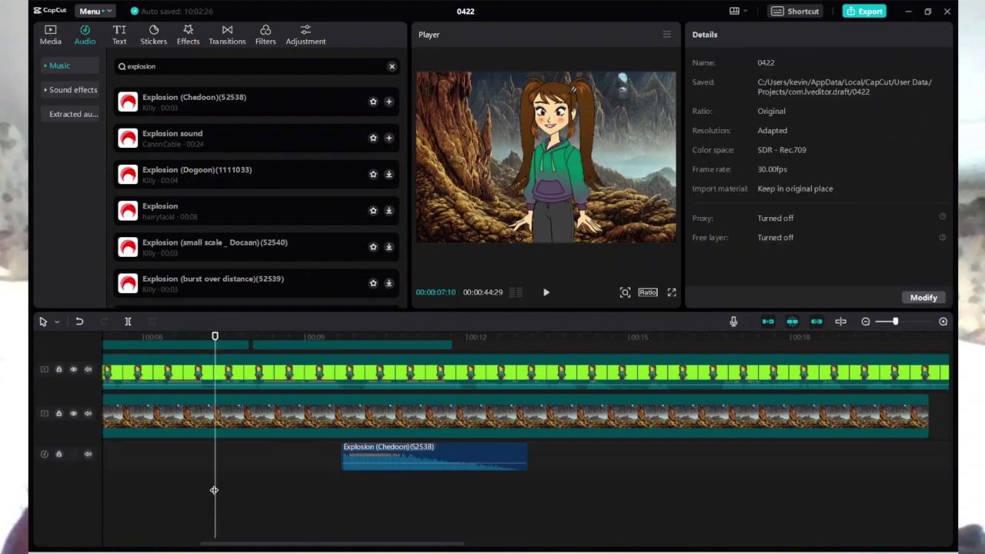
left_click(546, 293)
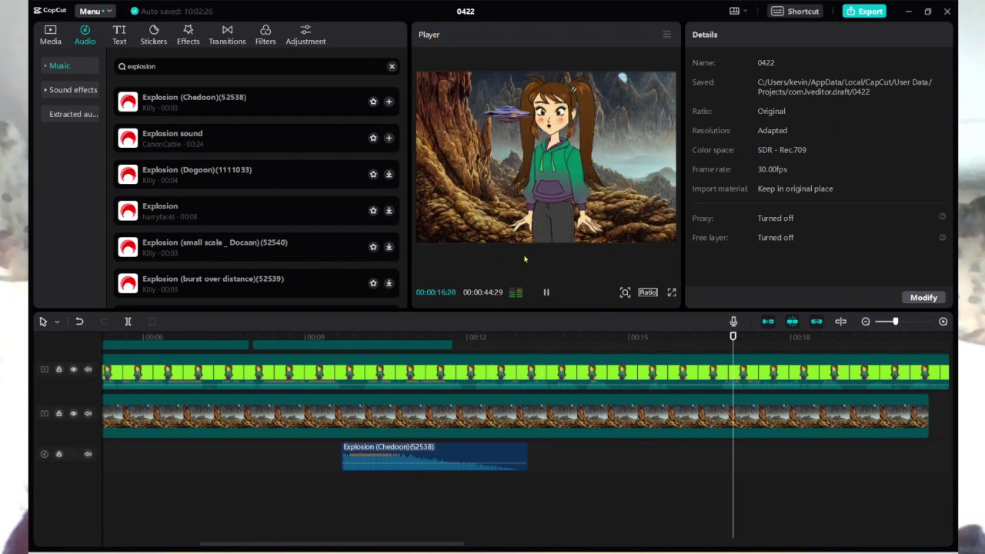
left_click(545, 293)
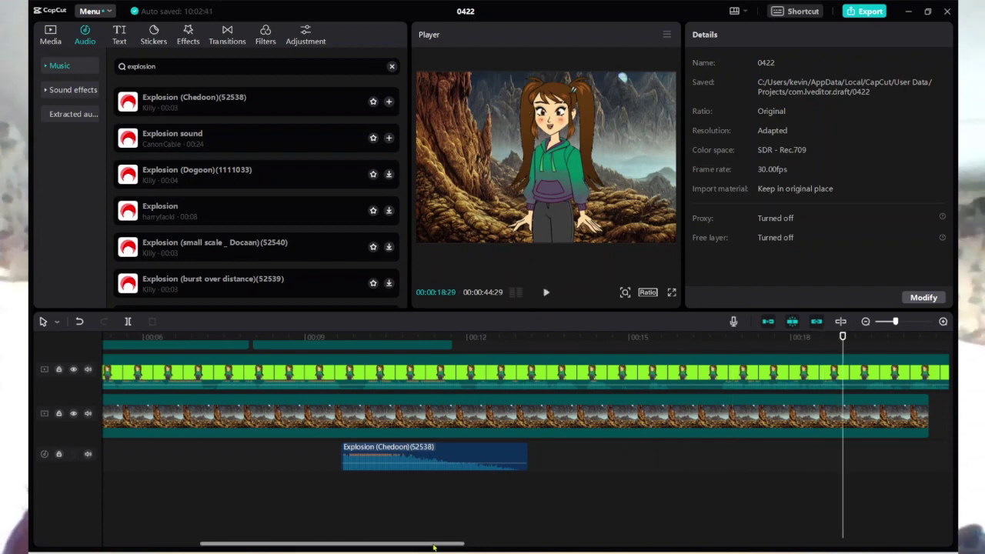
Extend the WP 14.png background clip to end together with the character clip, and return the playhead to 00:00:13:22
left_click_drag(433, 548, 639, 549)
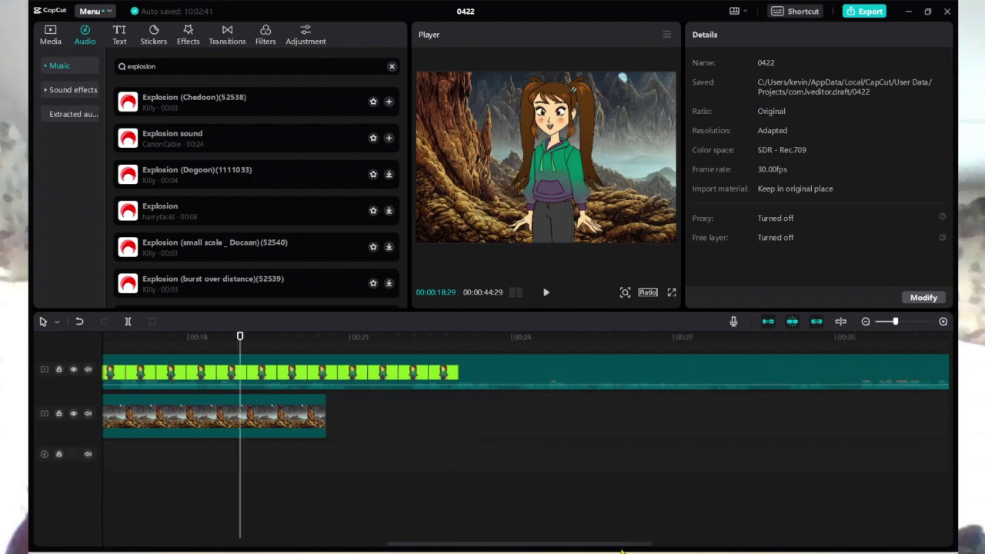
left_click(325, 418)
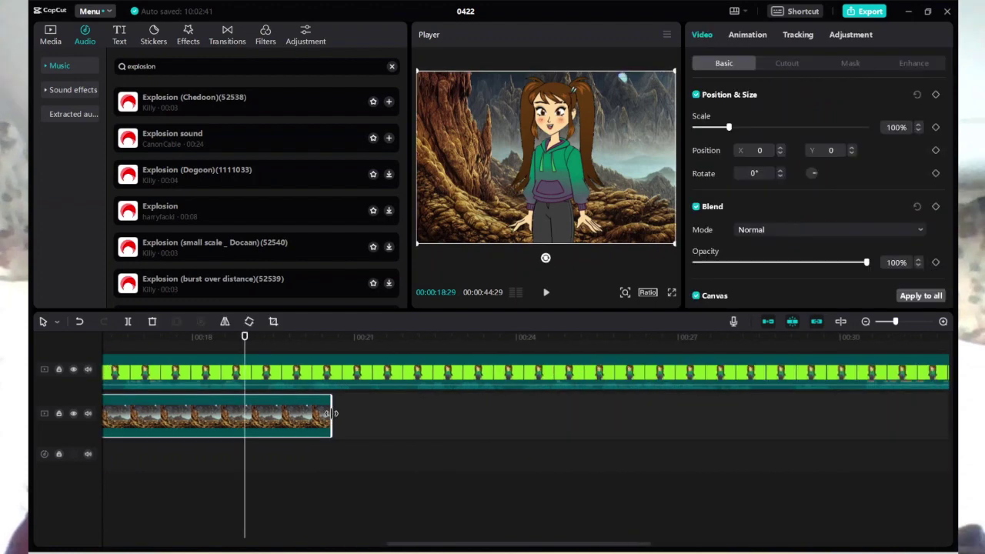
left_click_drag(331, 414, 782, 452)
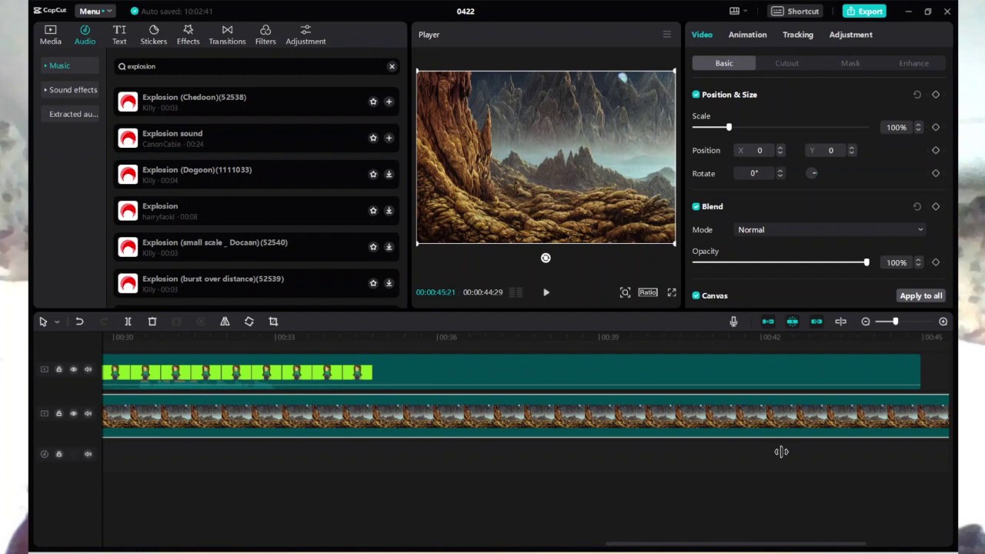
left_click_drag(781, 452, 522, 426)
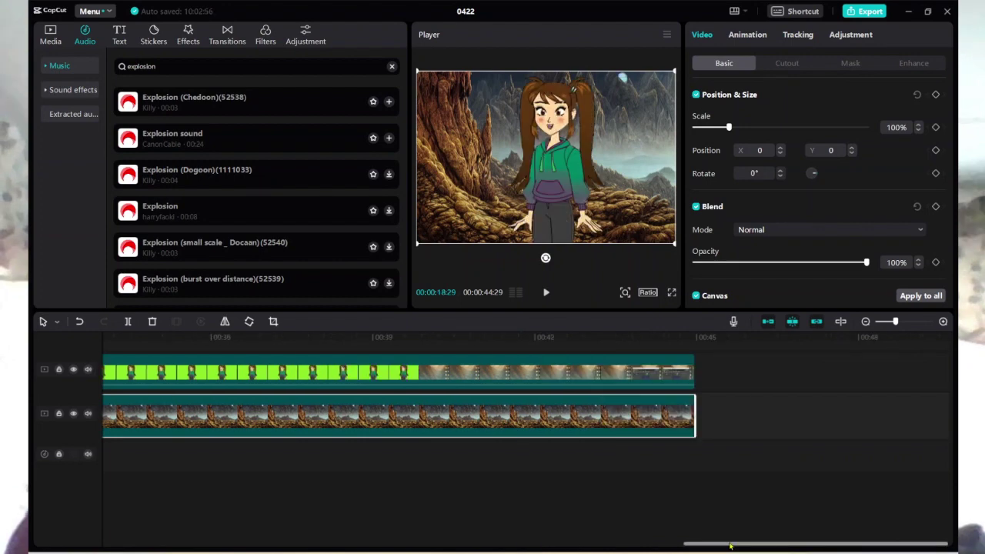
left_click_drag(731, 546, 259, 519)
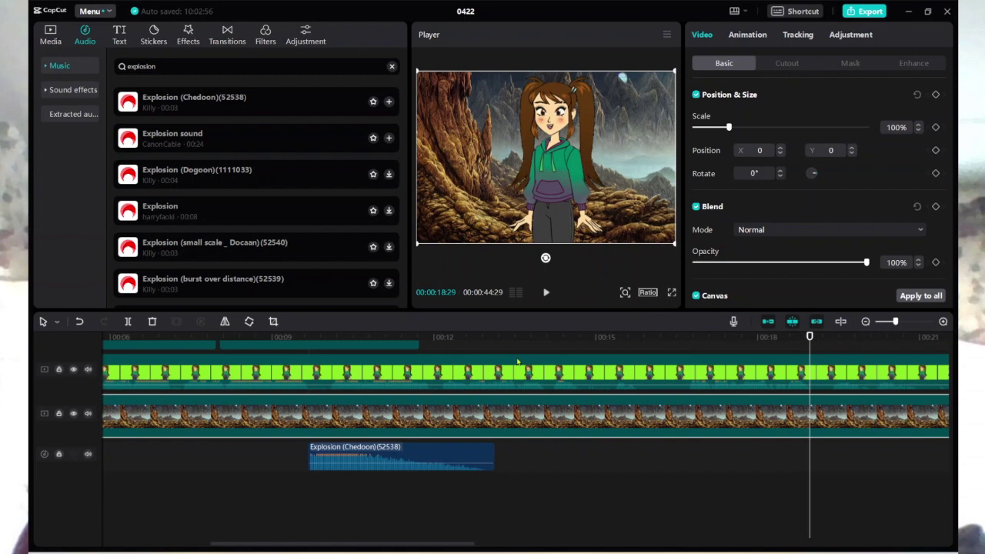
left_click(528, 366)
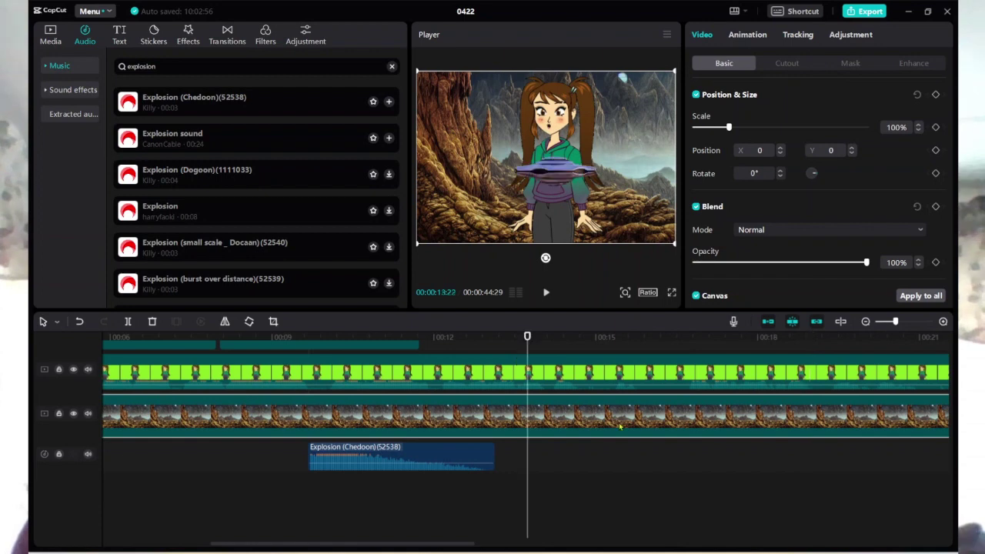
Play back the scene from 00:00:13:22 to 00:00:20:01 to review the alien craft's departure
left_click(547, 293)
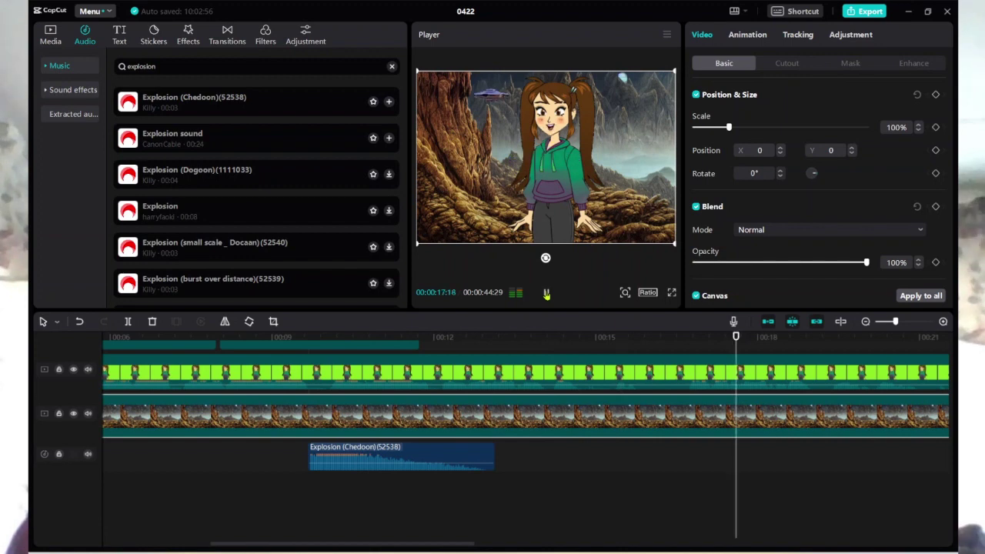
left_click(546, 292)
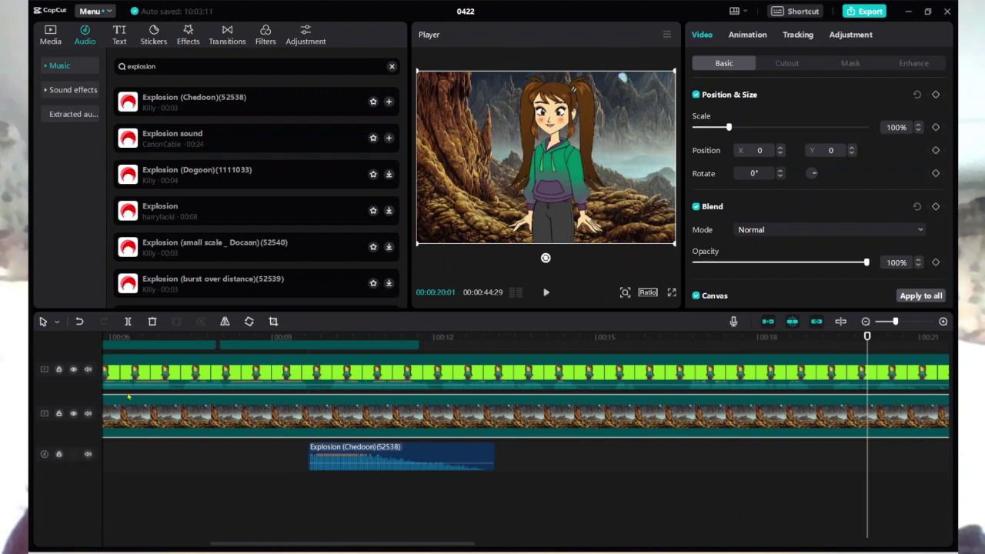
Browse the sticker categories and download the white-winged butterfly sticker from the Shimmer category
left_click(153, 36)
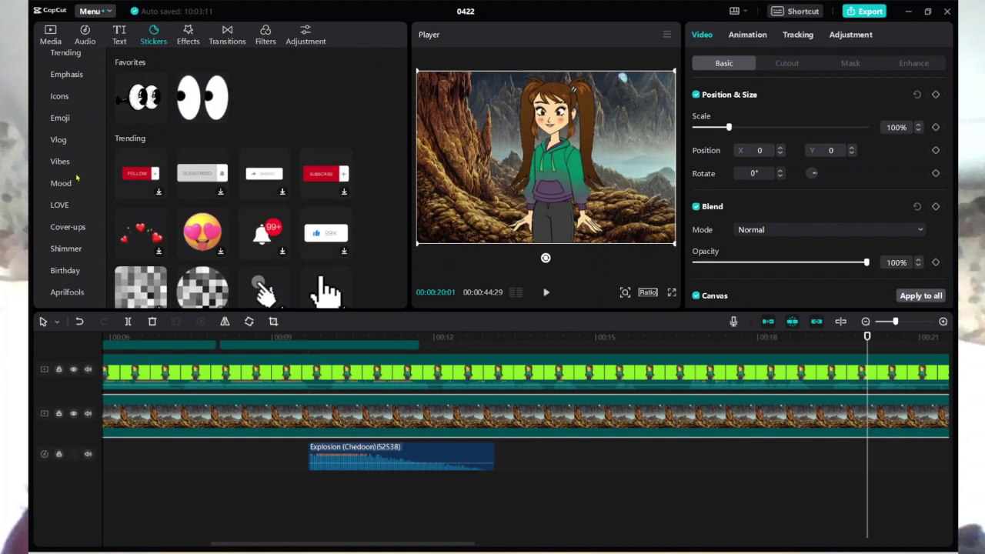
scroll(60, 261, "down", 2)
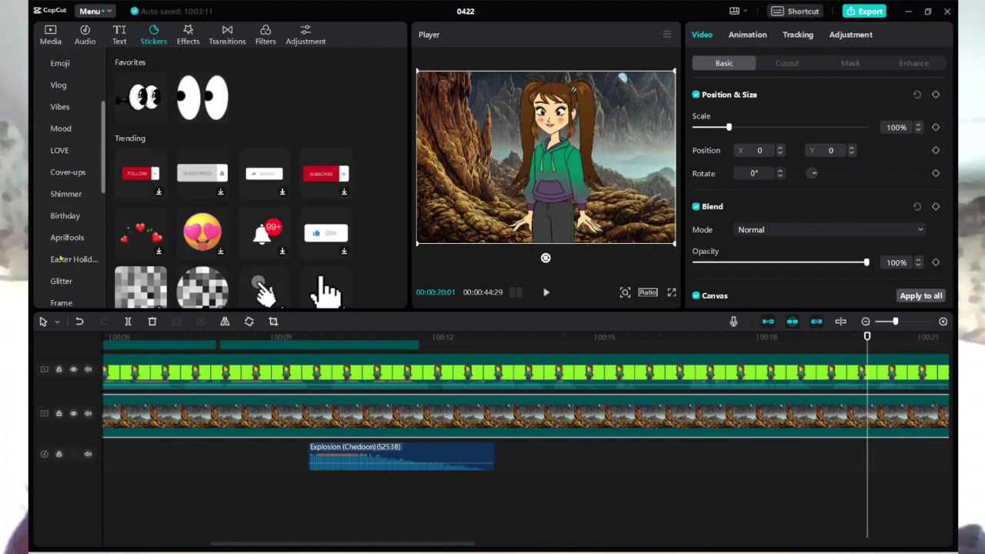
scroll(60, 260, "down", 5)
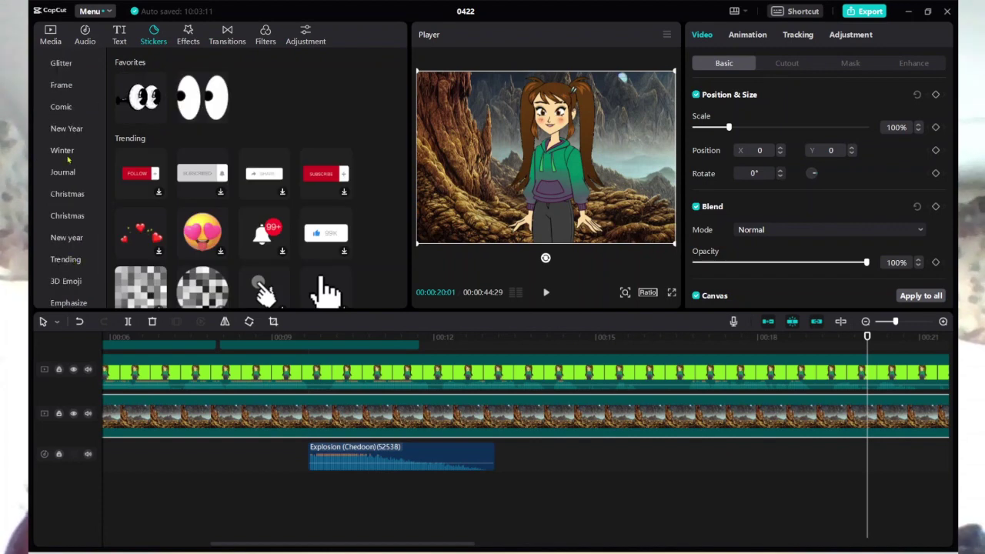
scroll(69, 221, "down", 1)
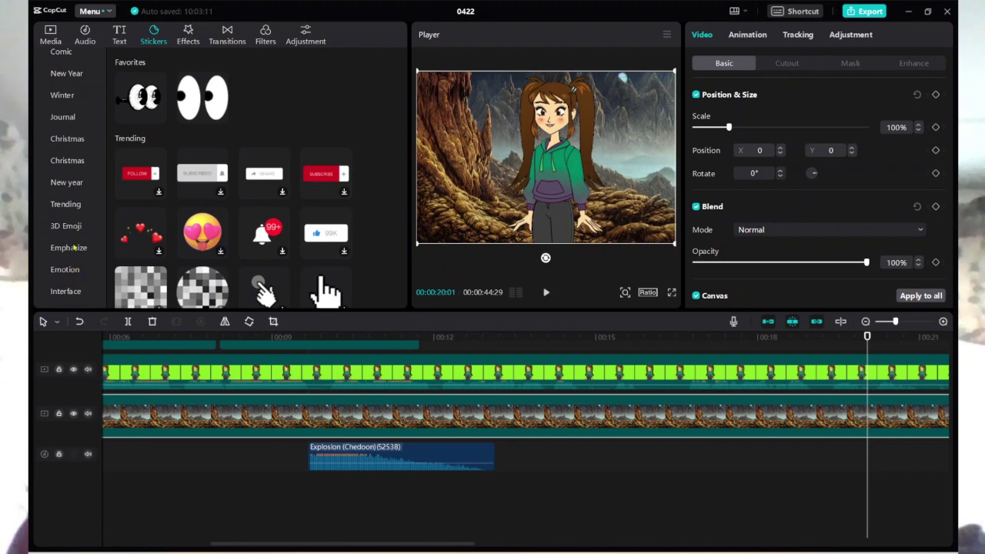
scroll(77, 170, "up", 1)
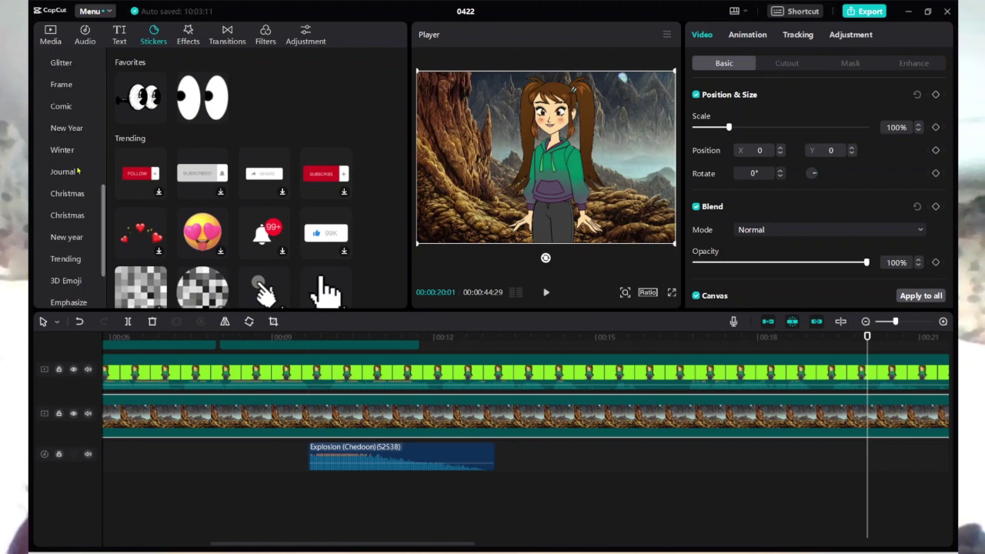
scroll(77, 171, "up", 1)
scroll(82, 166, "up", 1)
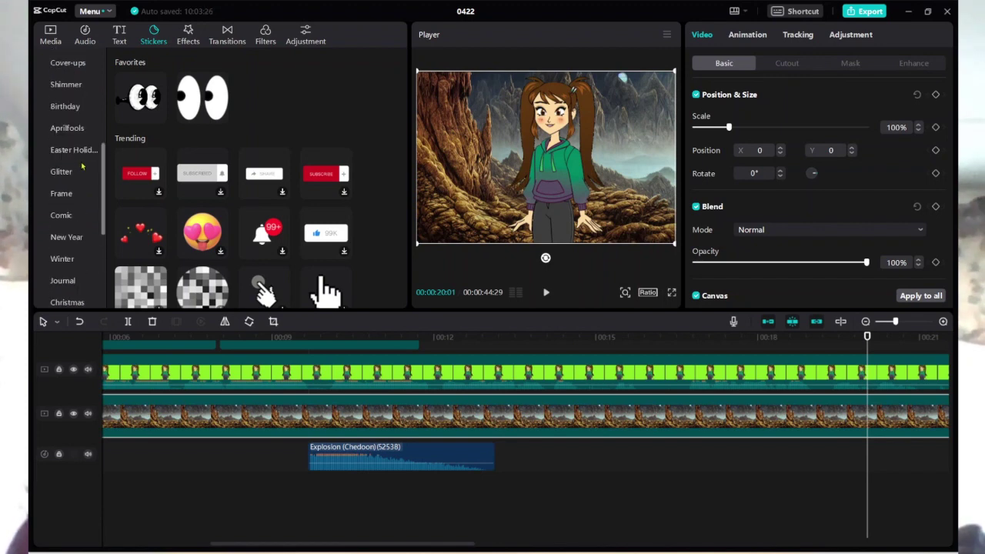
scroll(81, 165, "up", 1)
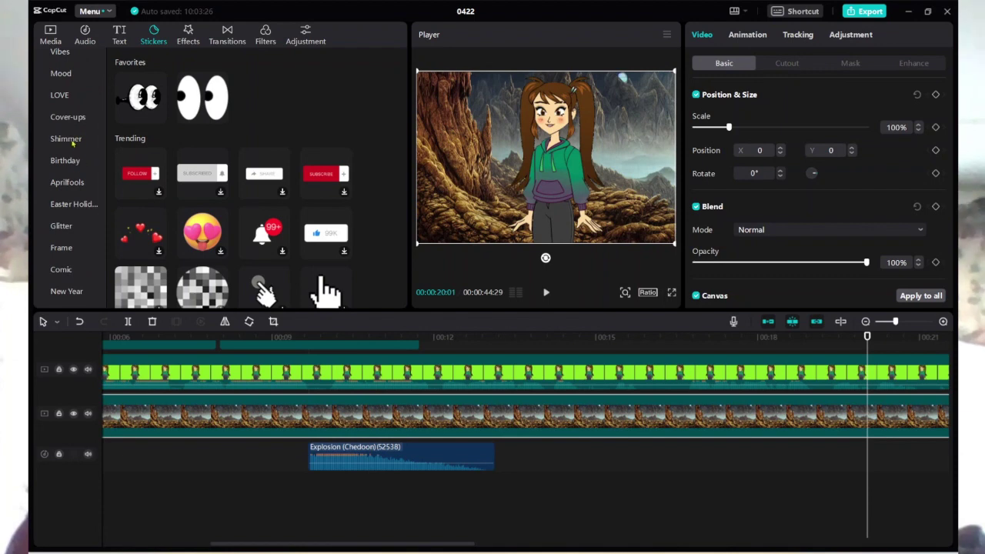
left_click(70, 139)
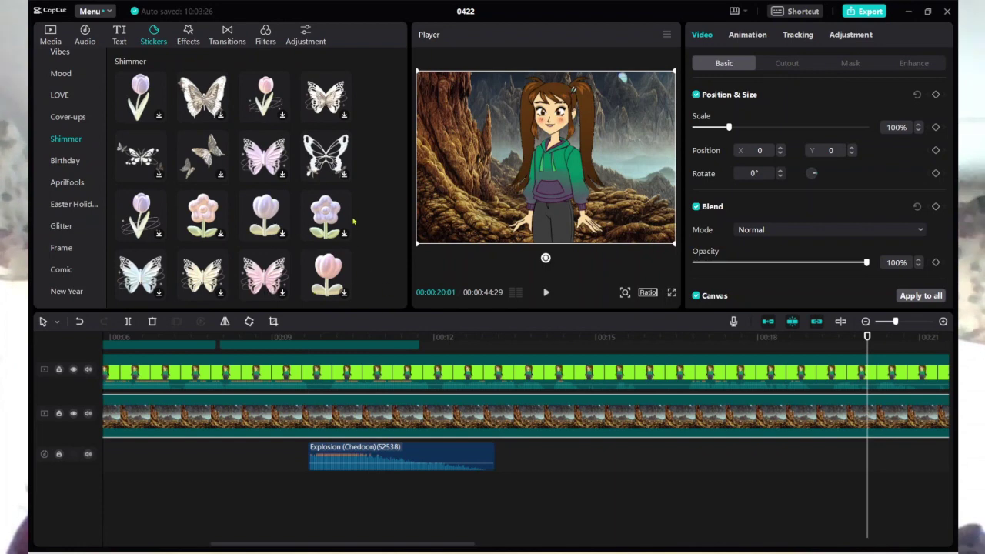
scroll(374, 198, "down", 2)
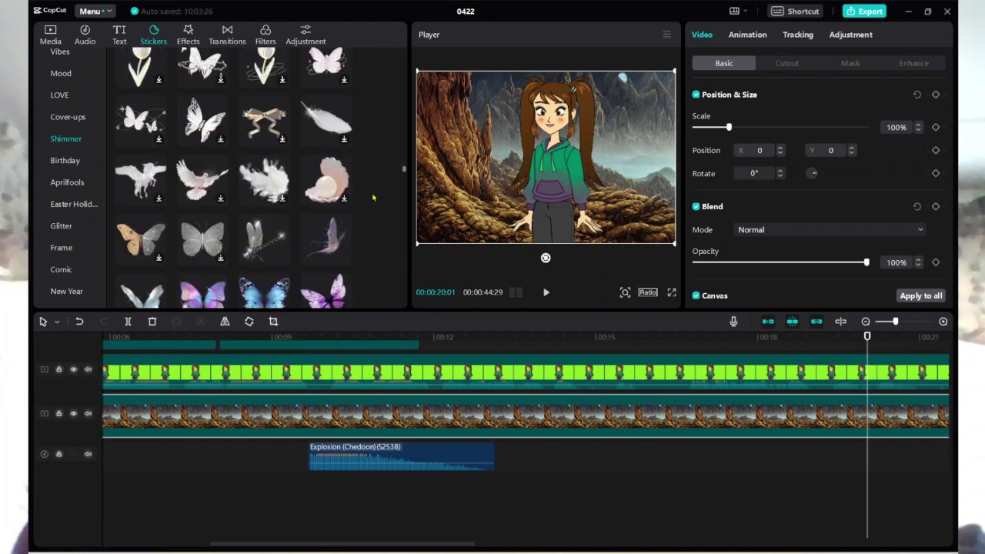
scroll(373, 198, "down", 2)
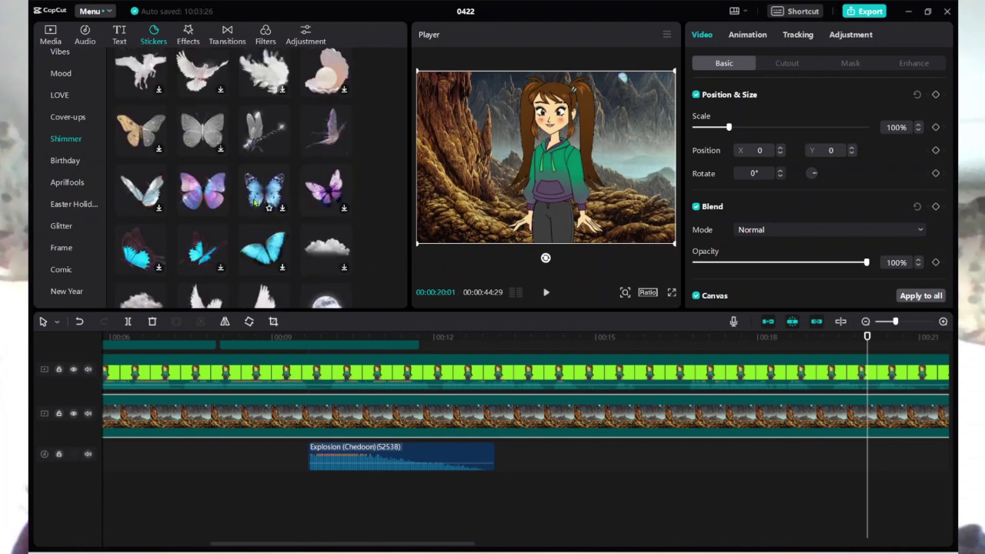
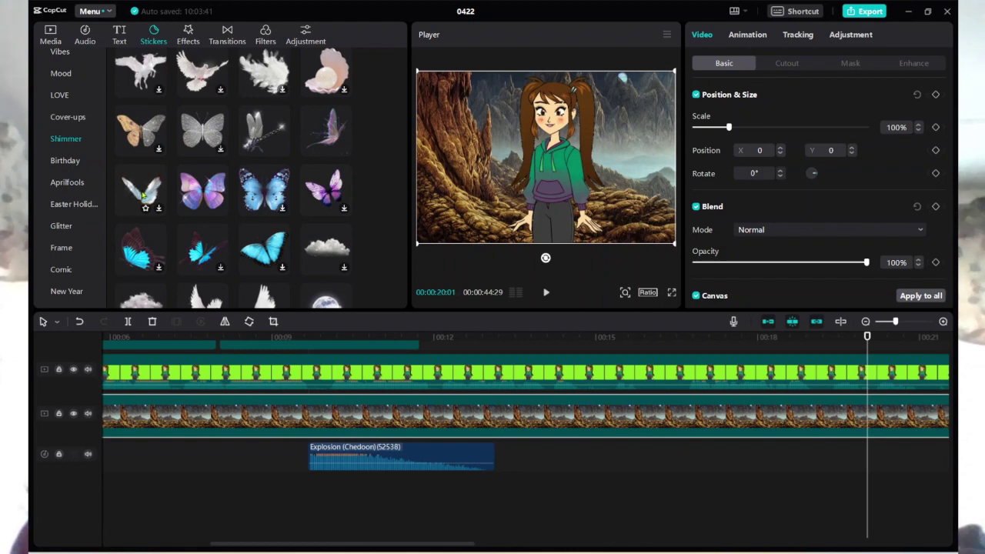
left_click(159, 208)
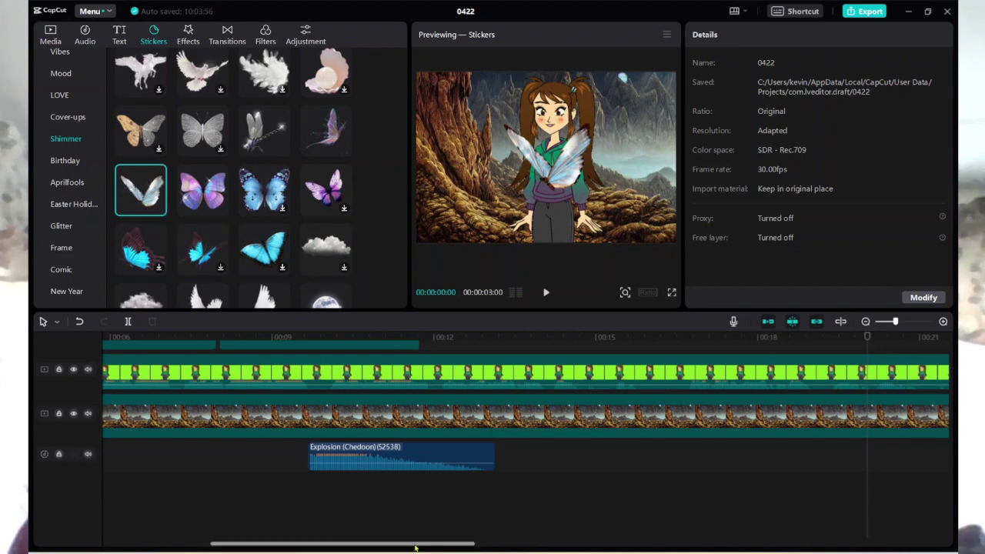
Place the white butterfly sticker on the timeline at 00:00:20:01 and move it back to start where the explosion sound ends
left_click_drag(418, 548, 567, 548)
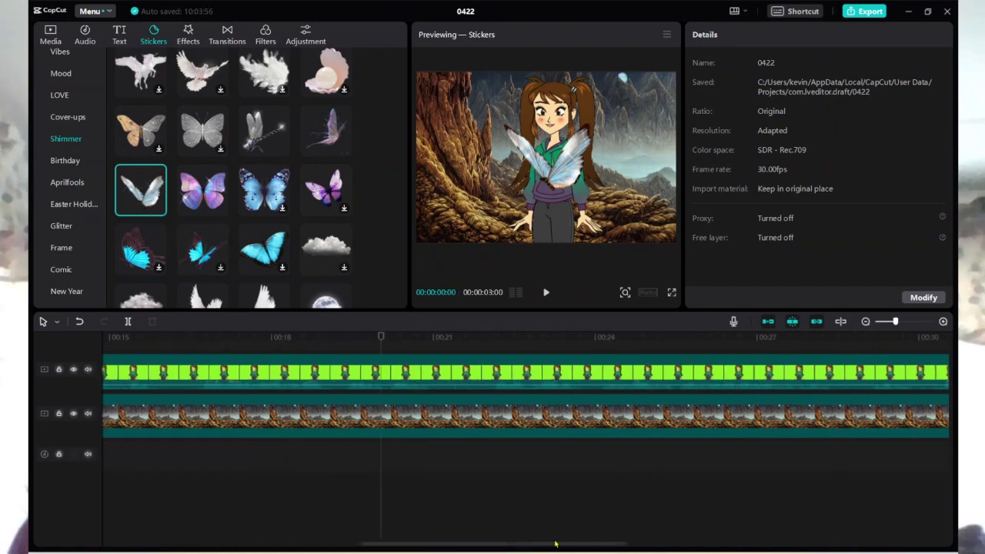
mouse_move(146, 197)
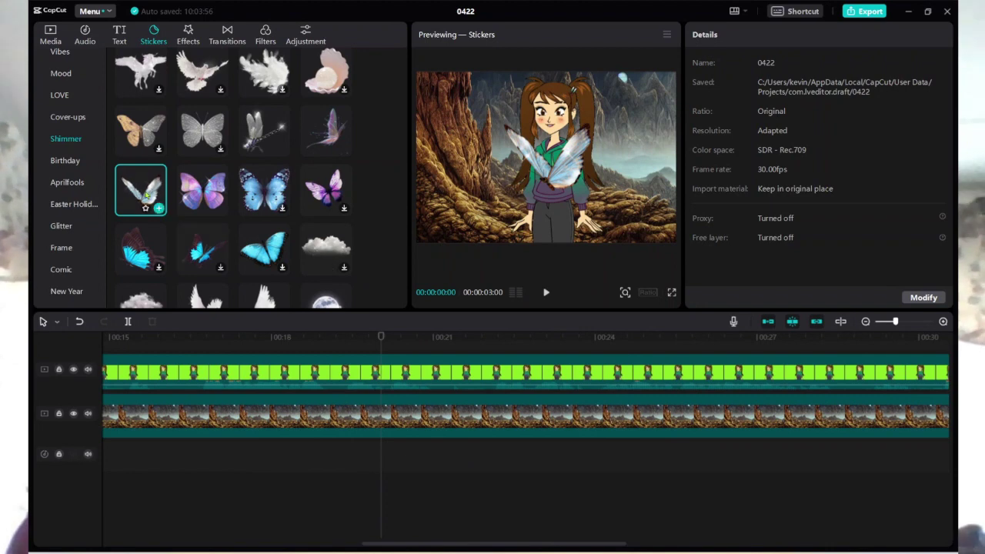
left_click_drag(147, 197, 416, 392)
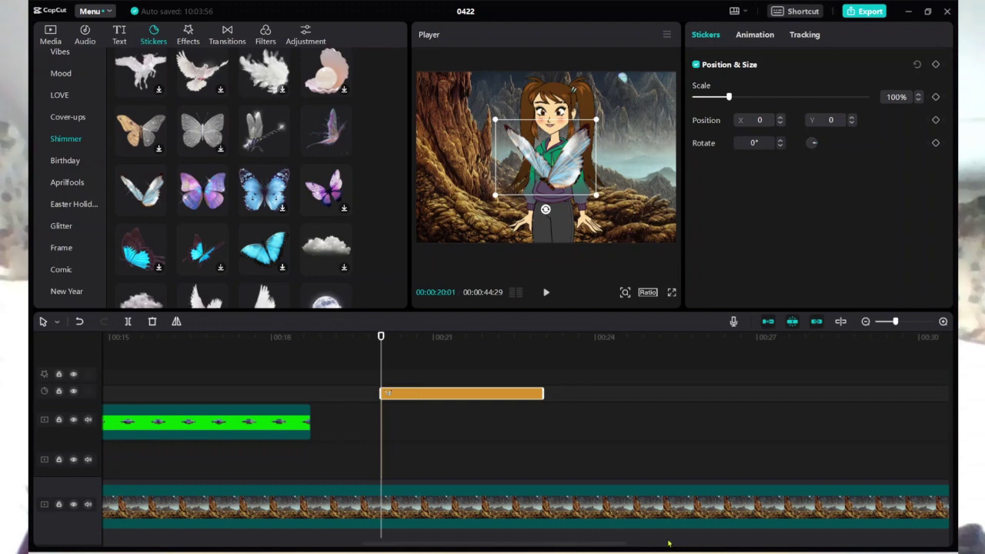
left_click_drag(467, 546, 354, 544)
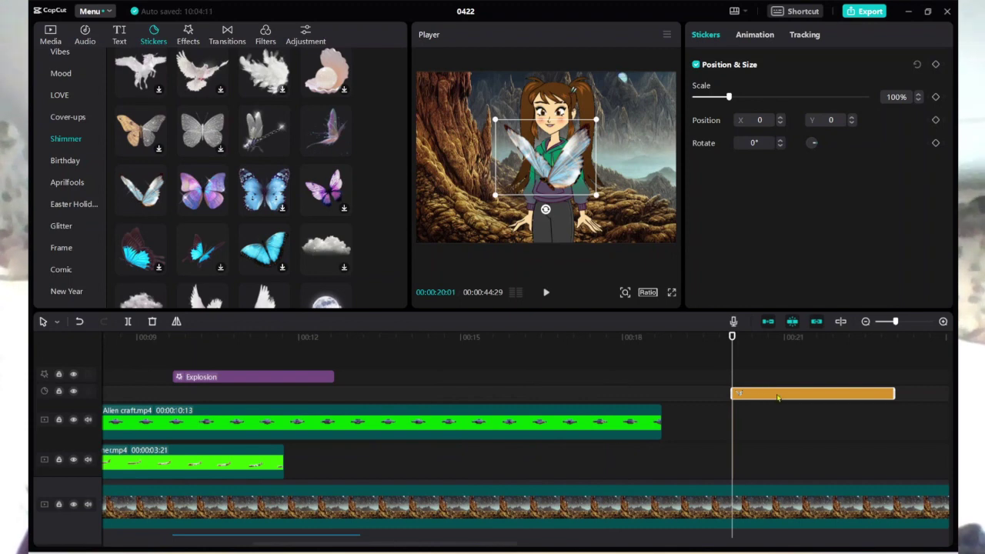
left_click_drag(776, 397, 421, 381)
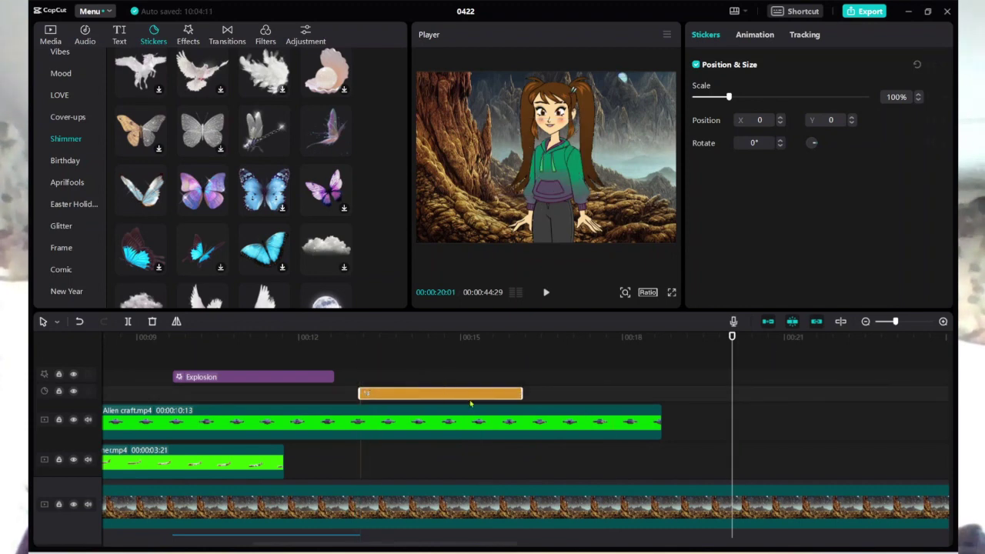
Scale the butterfly sticker to 63%, rotate it 20° and move it out of frame to X 2486, Y -1166
left_click(379, 455)
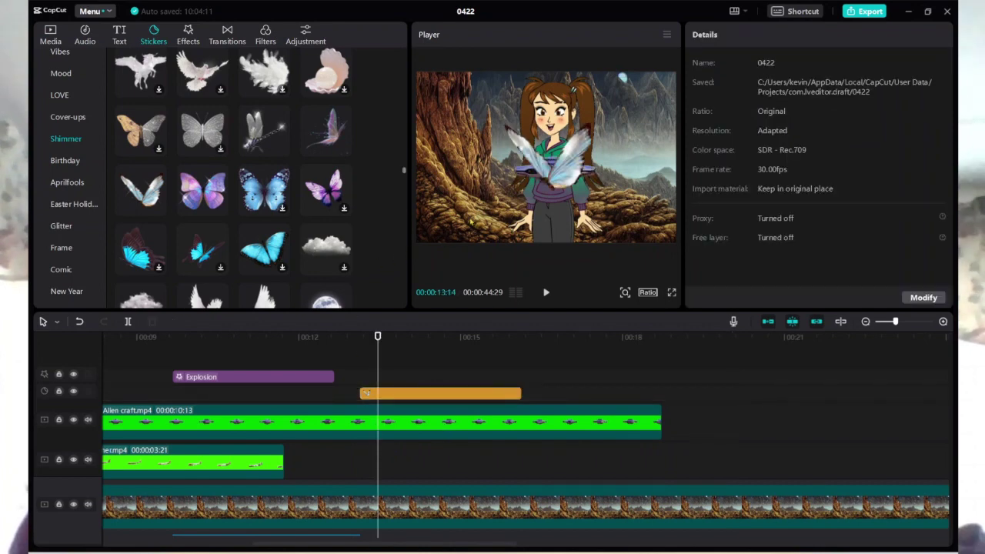
left_click(562, 161)
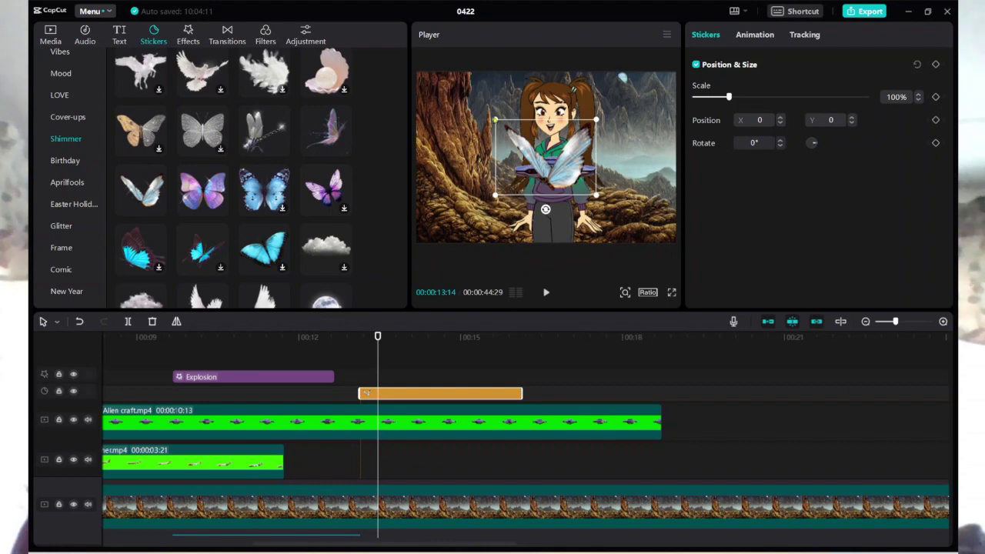
left_click_drag(496, 120, 511, 130)
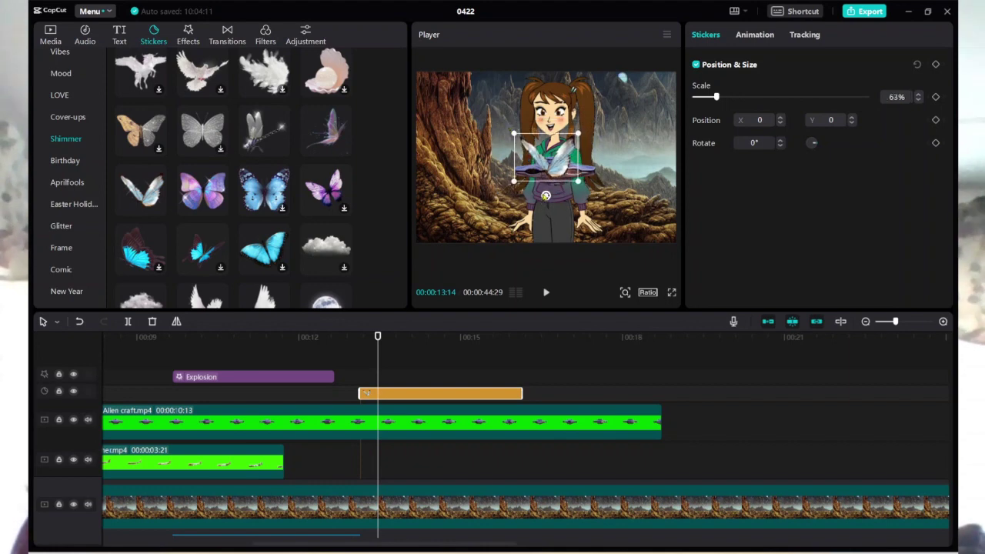
left_click_drag(546, 197, 531, 203)
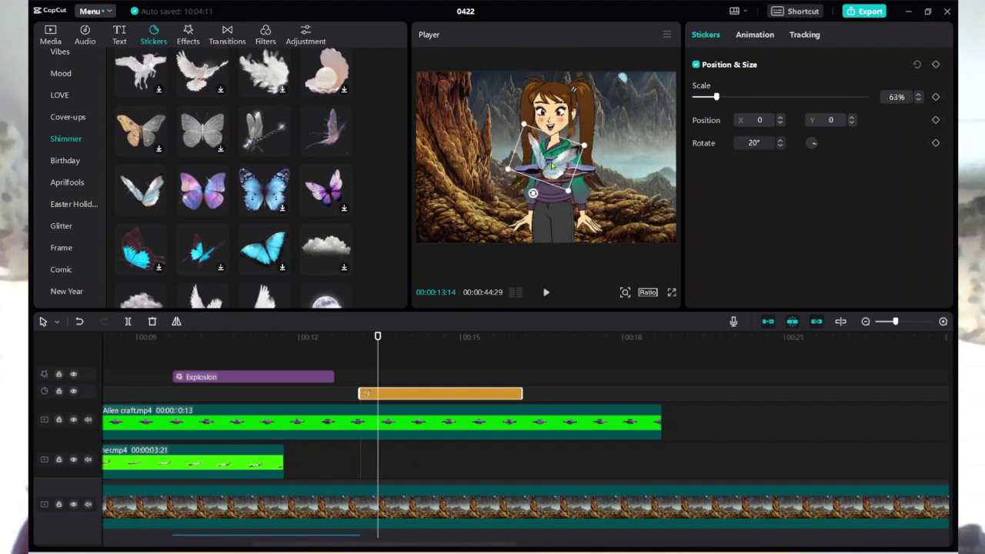
left_click_drag(552, 164, 718, 243)
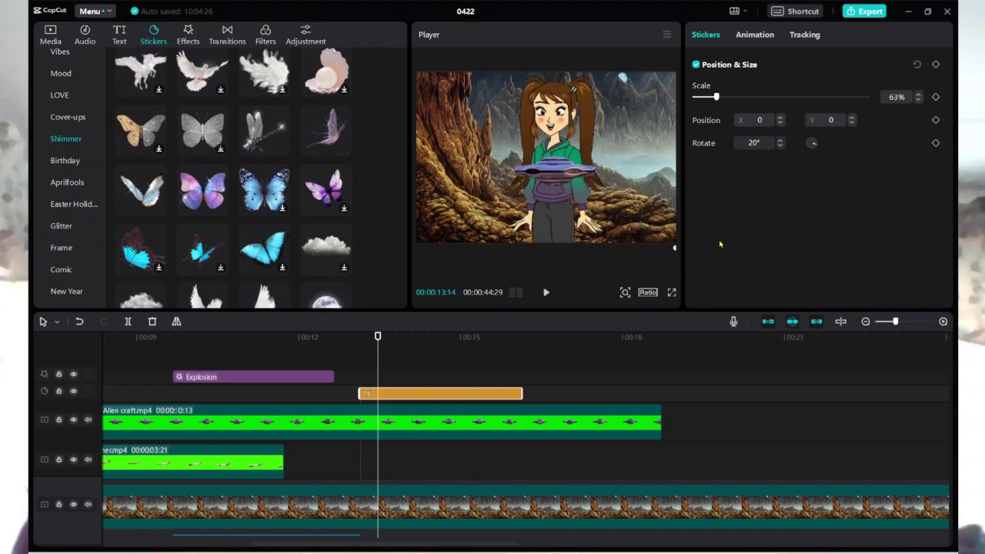
Play on to 00:00:16:25, move the butterfly sticker to start there and trim it to end with the alien craft clip
left_click(543, 292)
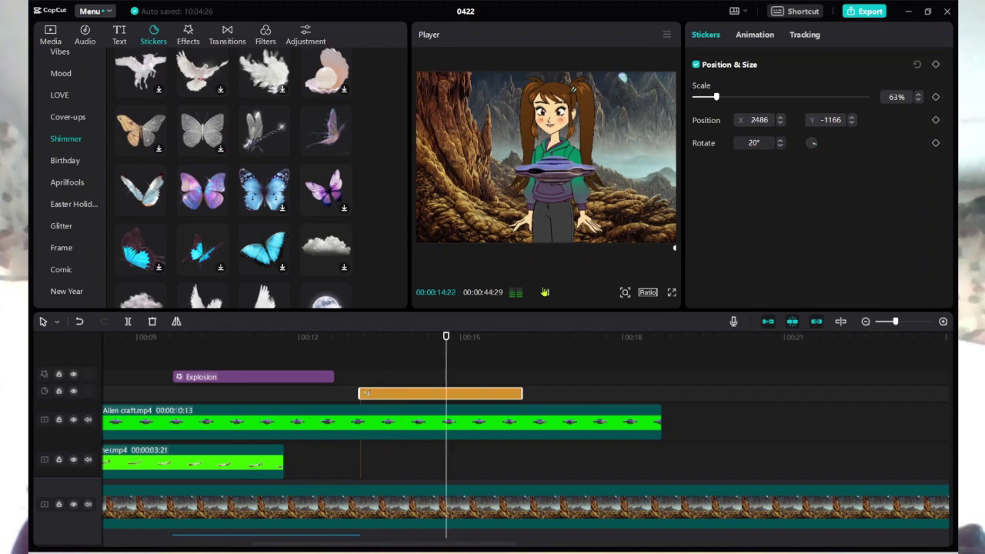
left_click(545, 293)
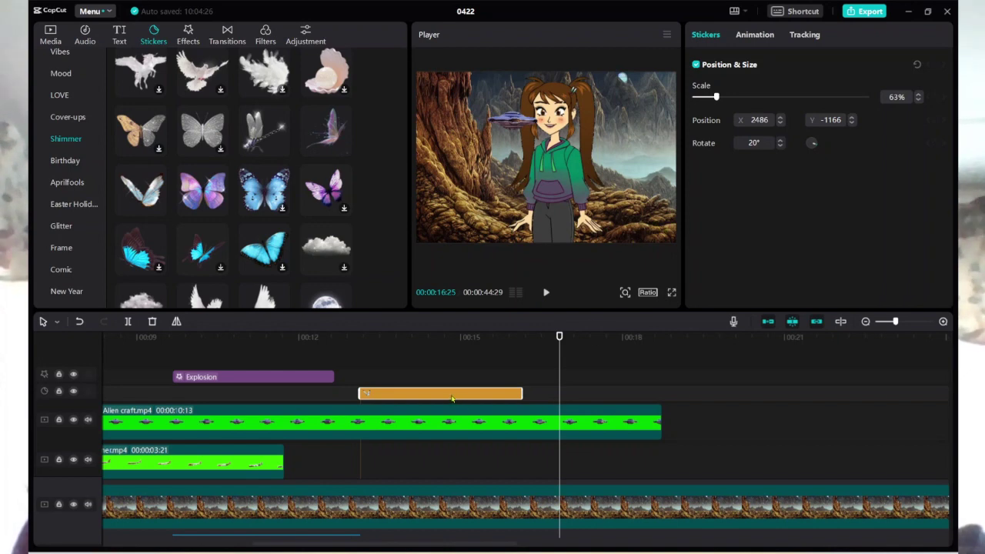
left_click_drag(452, 398, 656, 399)
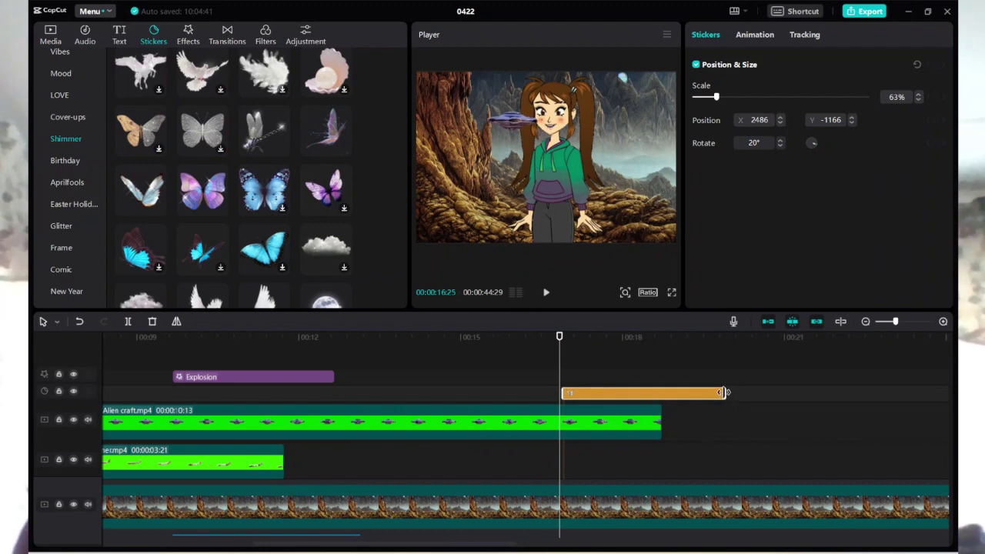
left_click_drag(723, 392, 662, 391)
scroll(741, 425, "down", 3)
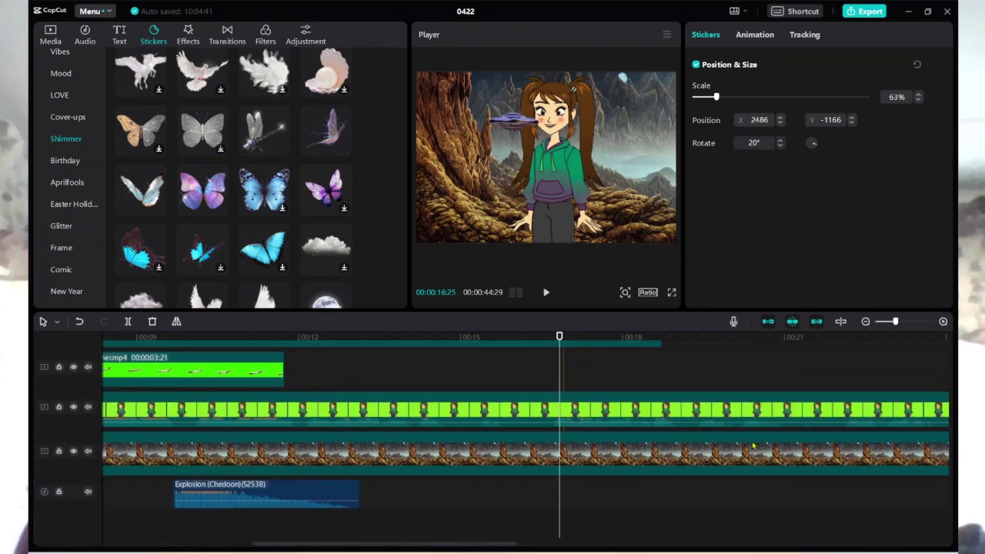
scroll(748, 427, "up", 3)
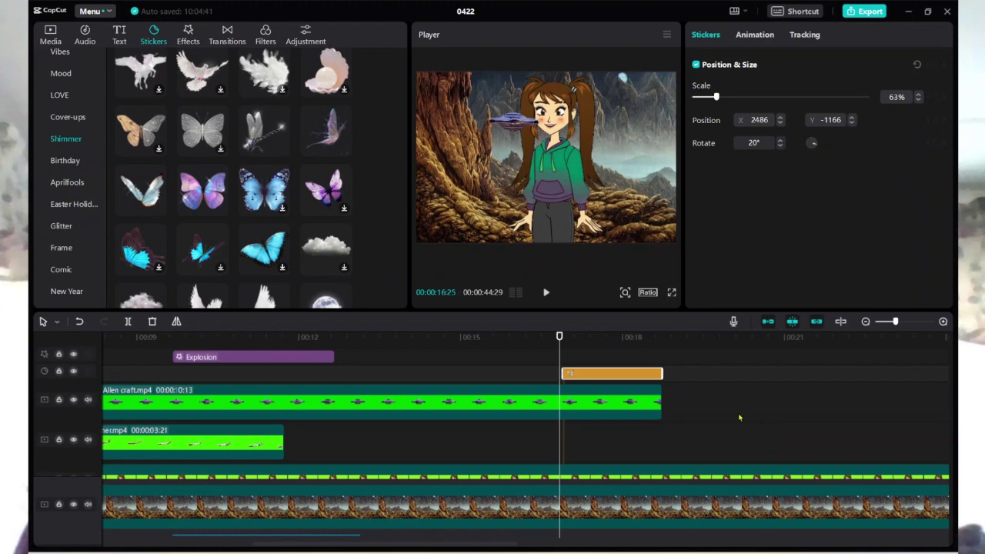
Move the butterfly sticker past the end of the alien craft clip and delete it
left_click_drag(615, 378, 741, 376)
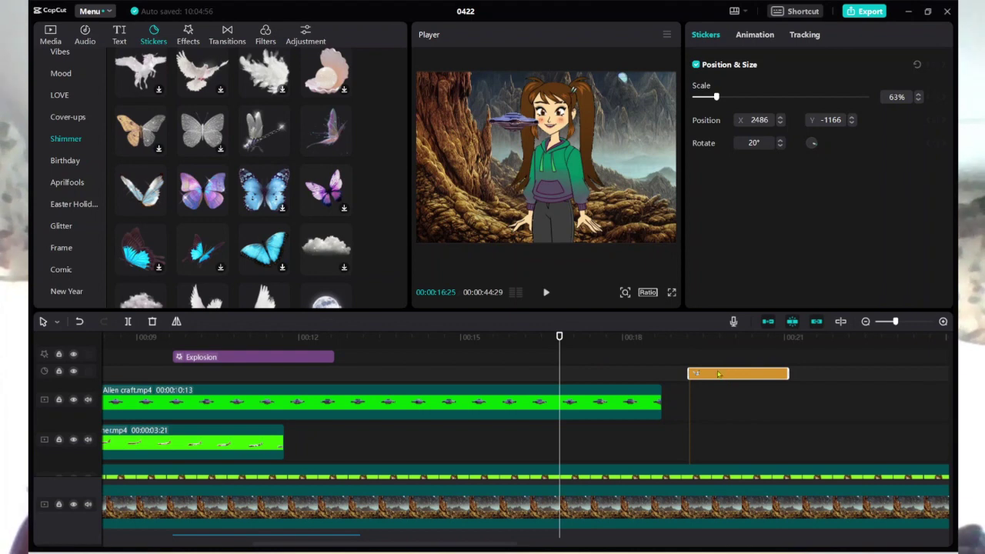
left_click(672, 213)
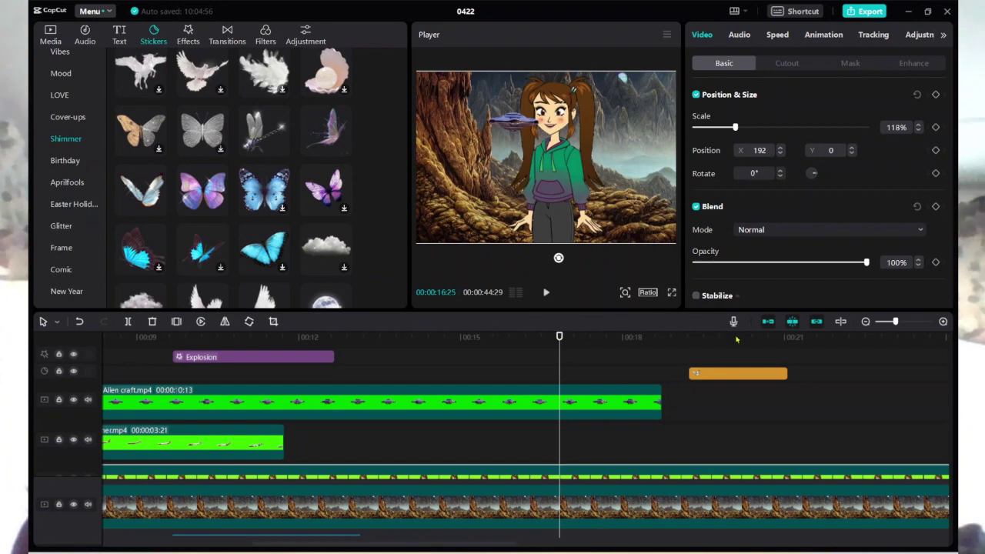
left_click(763, 380)
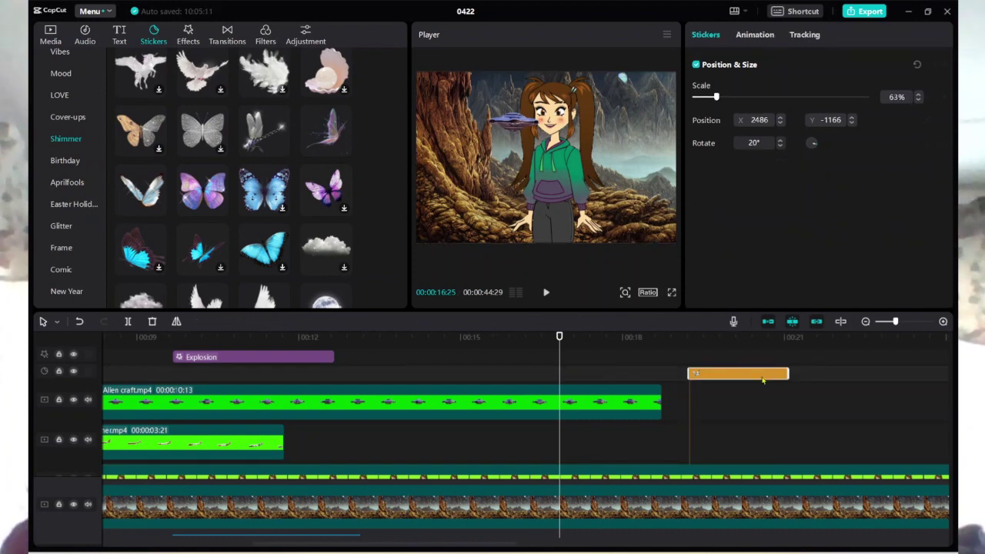
key("Delete")
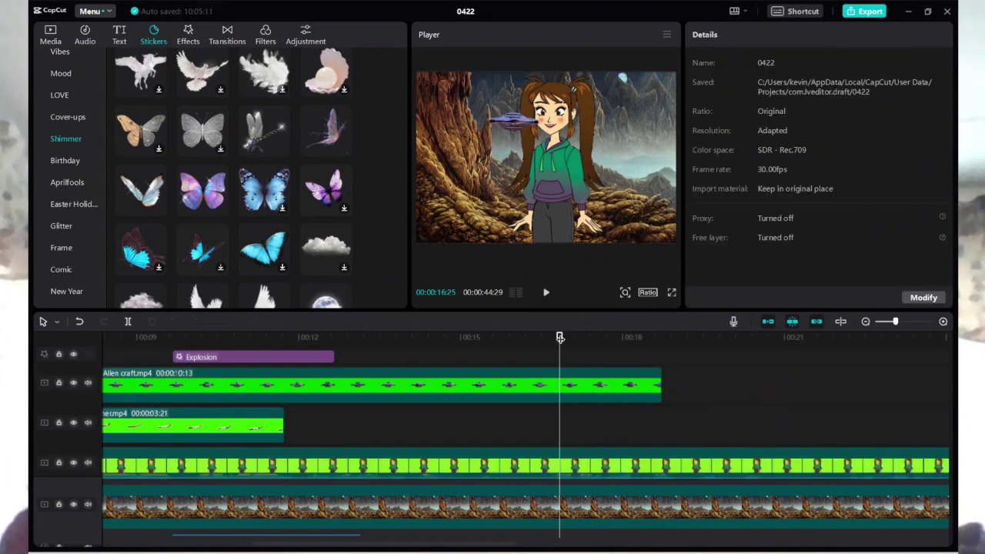
Add the white butterfly sticker from the Shimmer category to the timeline at 00:00:19:15
left_click_drag(693, 337, 703, 338)
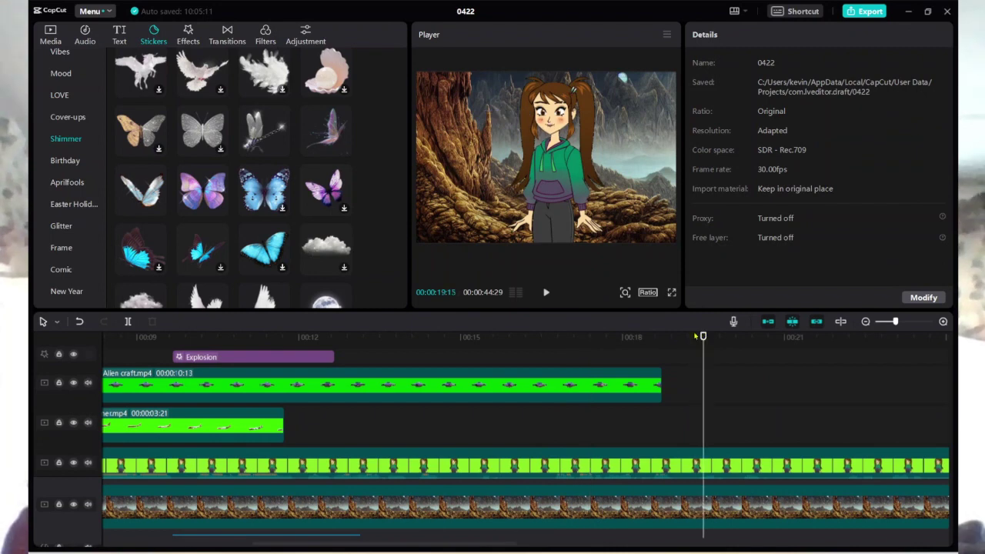
left_click(159, 208)
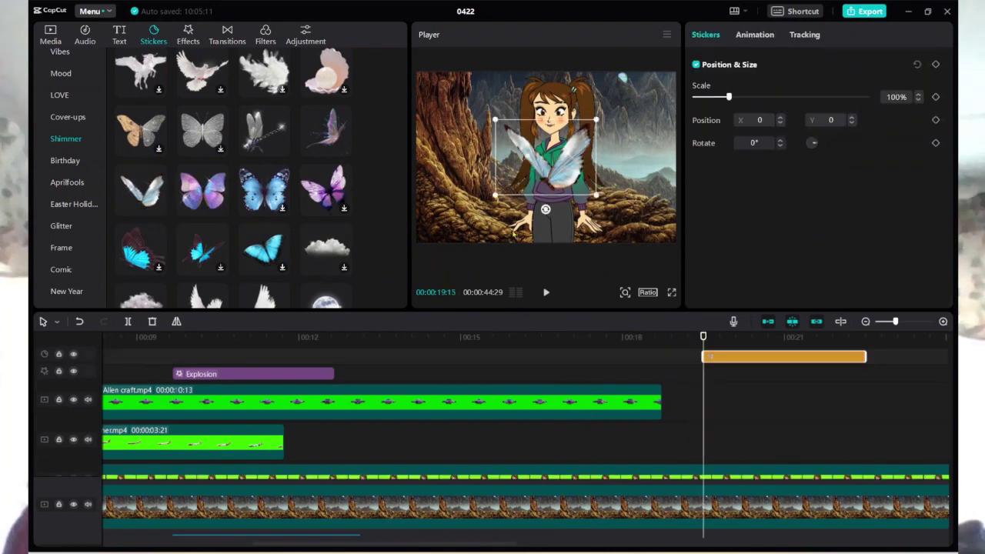
Scale the butterfly sticker to 53%, move it out of frame to X 2207, Y -707 and add a Position & Size keyframe at 00:00:19:15
left_click_drag(495, 120, 699, 203)
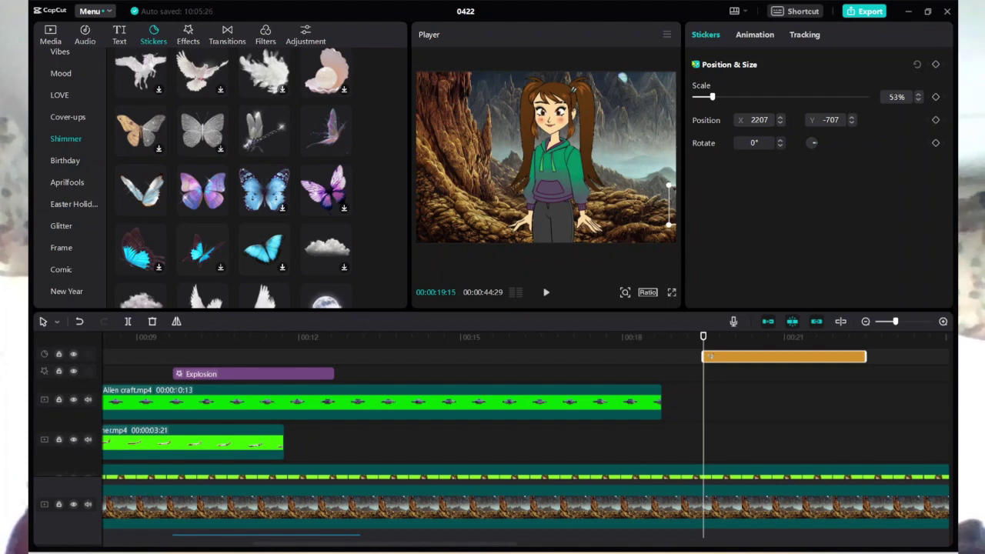
left_click(937, 65)
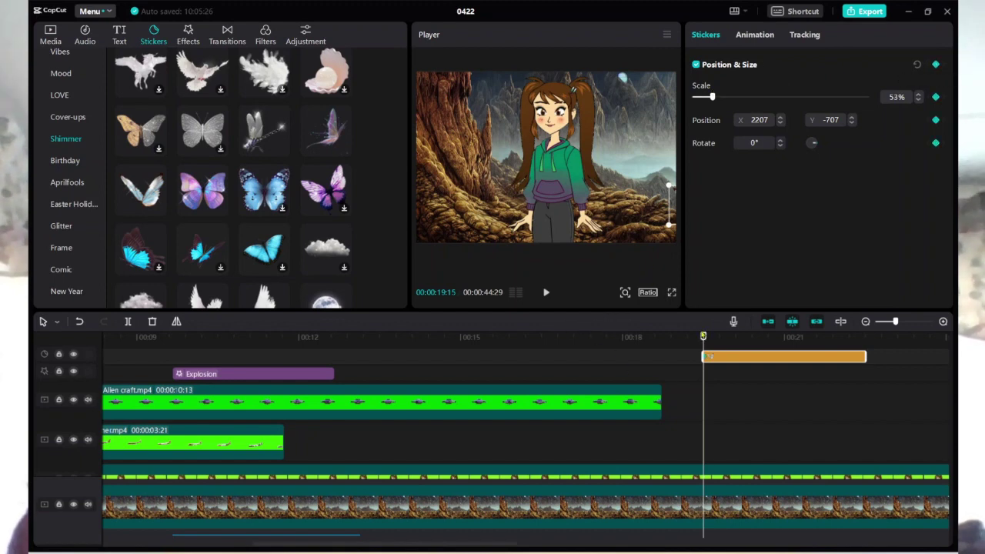
At 00:00:20:01, move the butterfly sticker across the scene and out of frame to X -2312, Y -260
left_click_drag(703, 337, 856, 339)
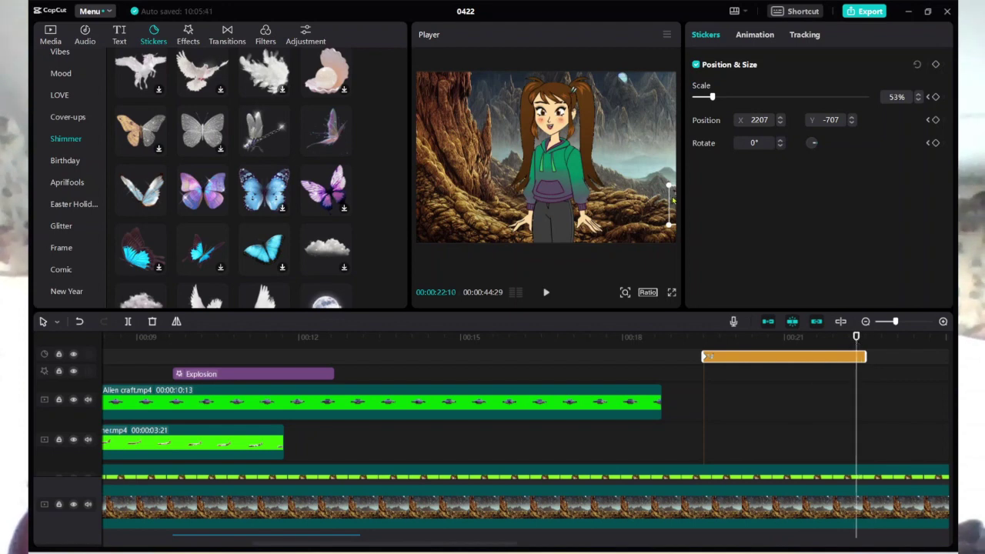
left_click(662, 198)
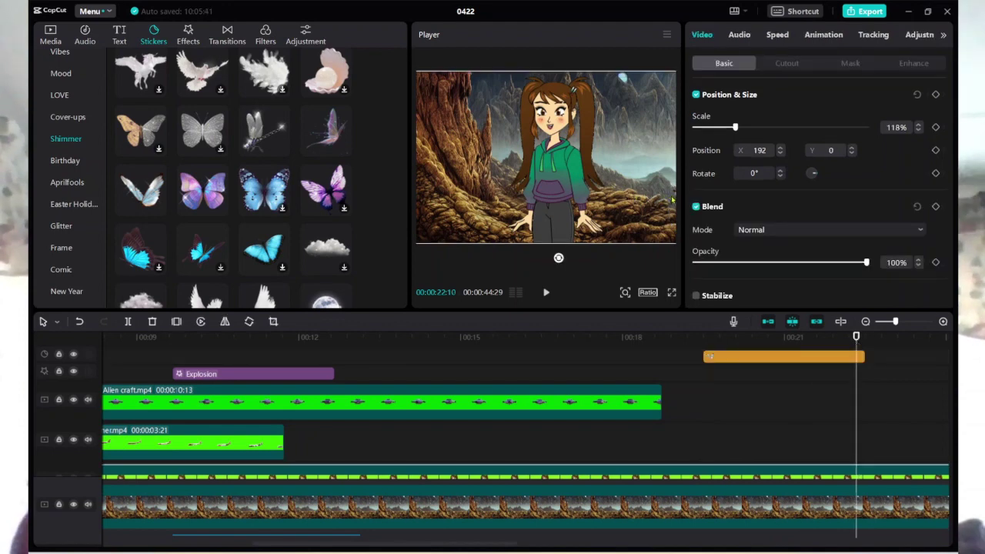
left_click(770, 354)
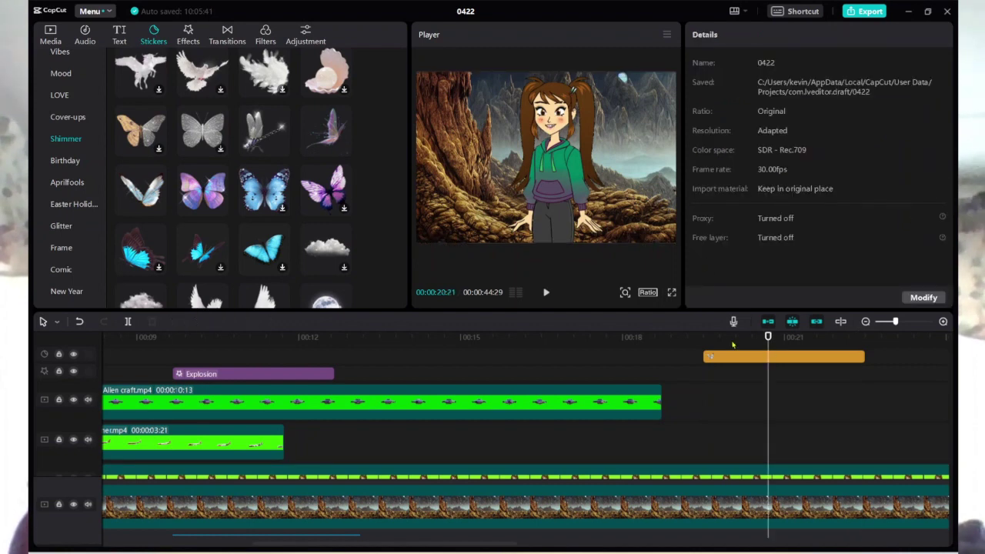
left_click(733, 355)
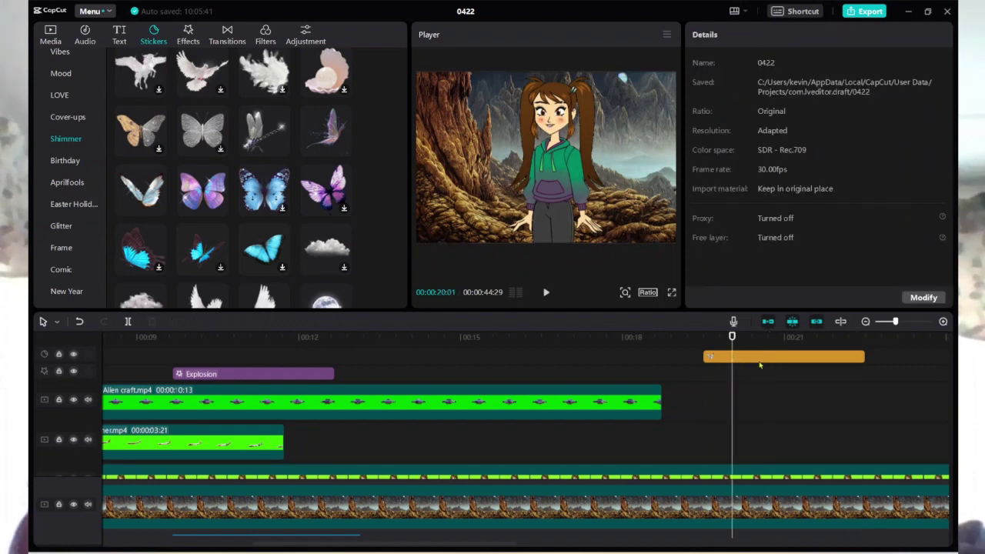
left_click(769, 357)
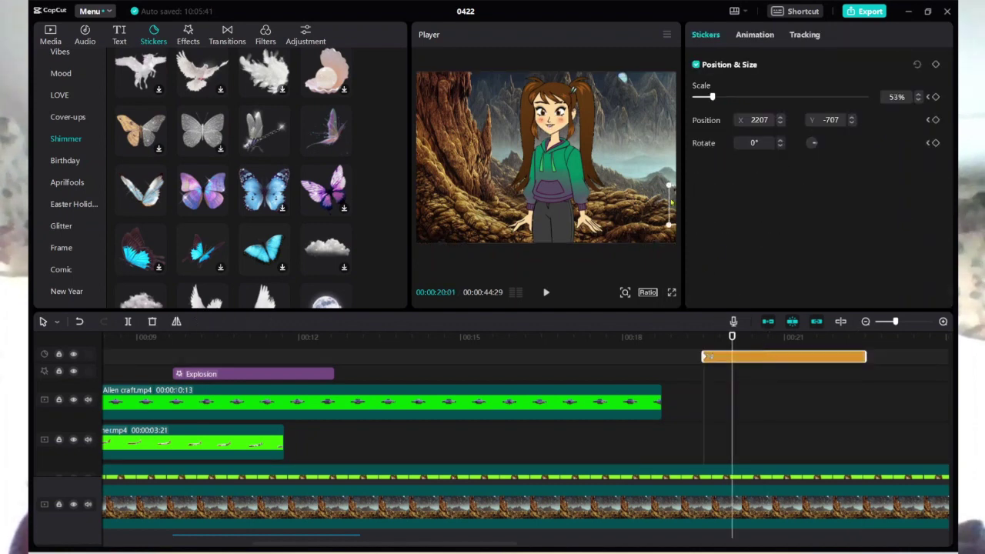
left_click_drag(670, 202, 363, 171)
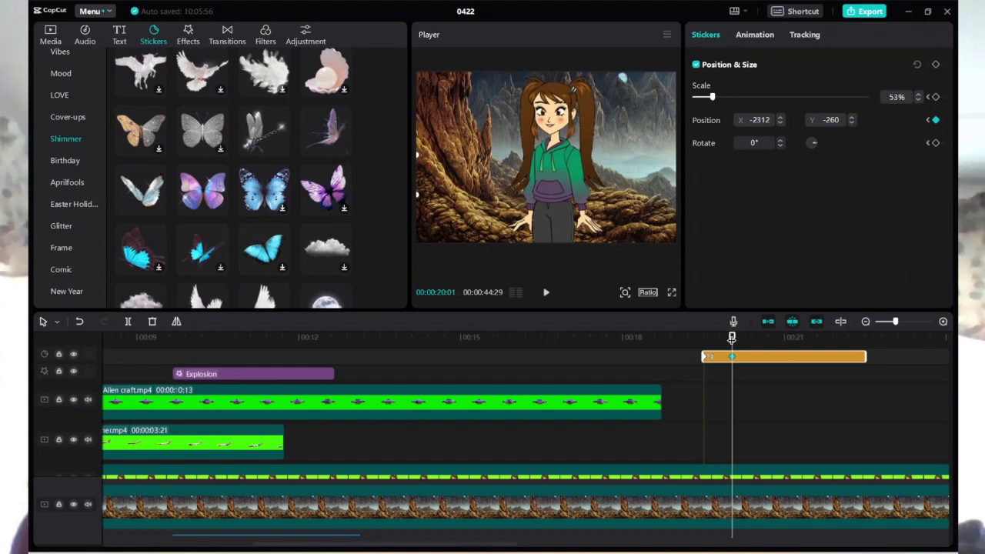
Add a Position & Size keyframe to the butterfly sticker at 00:00:22:09 and play back its flight
left_click_drag(732, 336, 854, 357)
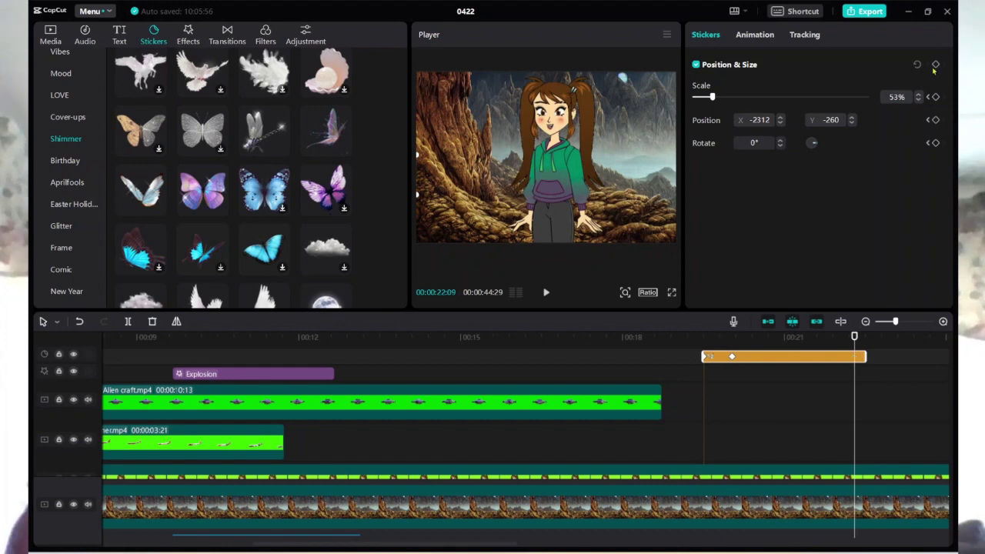
left_click(936, 65)
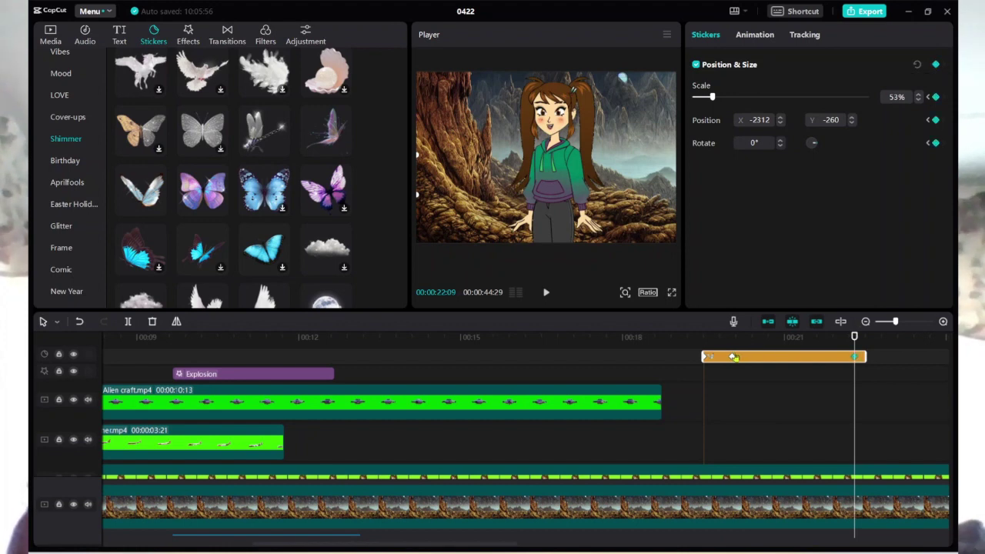
left_click(677, 356)
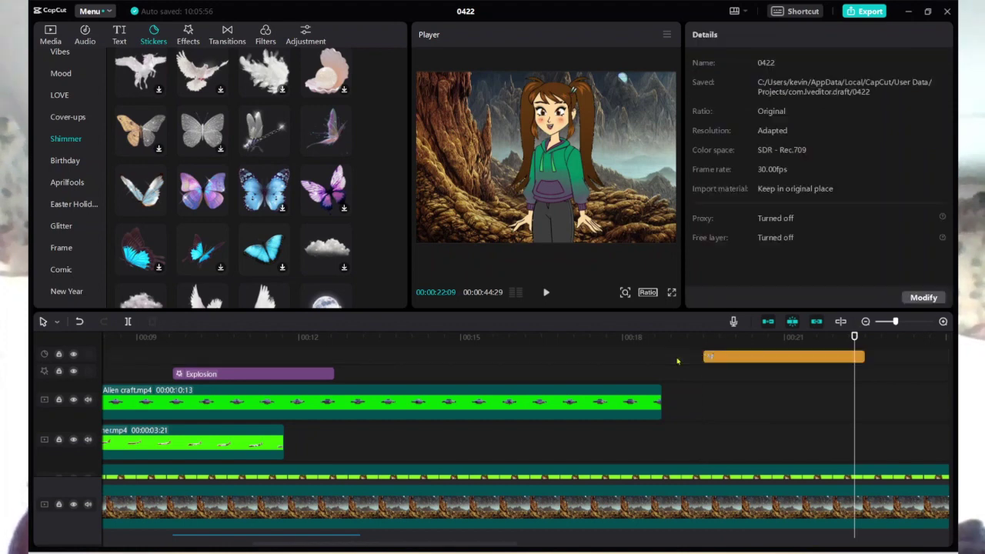
left_click(546, 295)
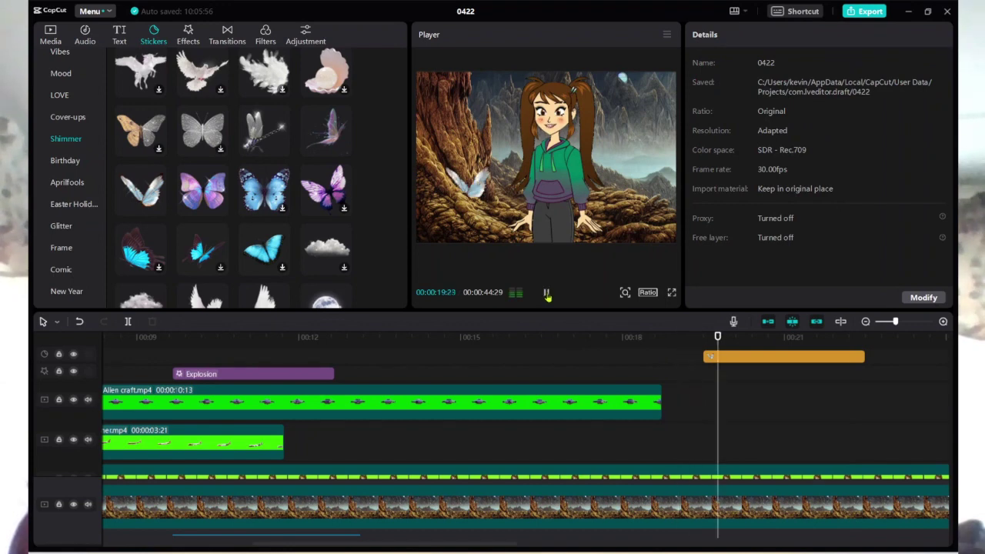
left_click(547, 294)
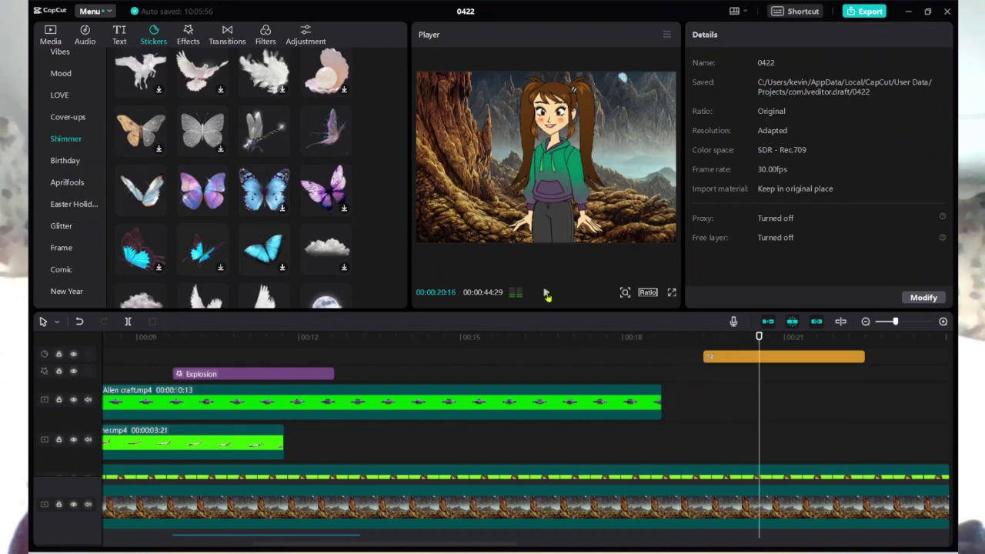
Remove the butterfly sticker's middle position keyframe at 00:00:20:01
left_click(798, 361)
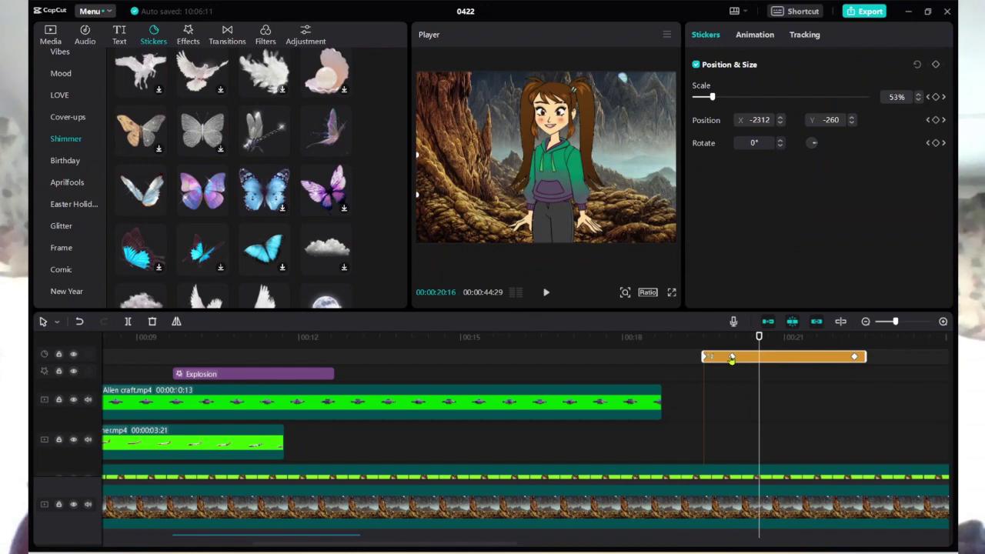
left_click(732, 358)
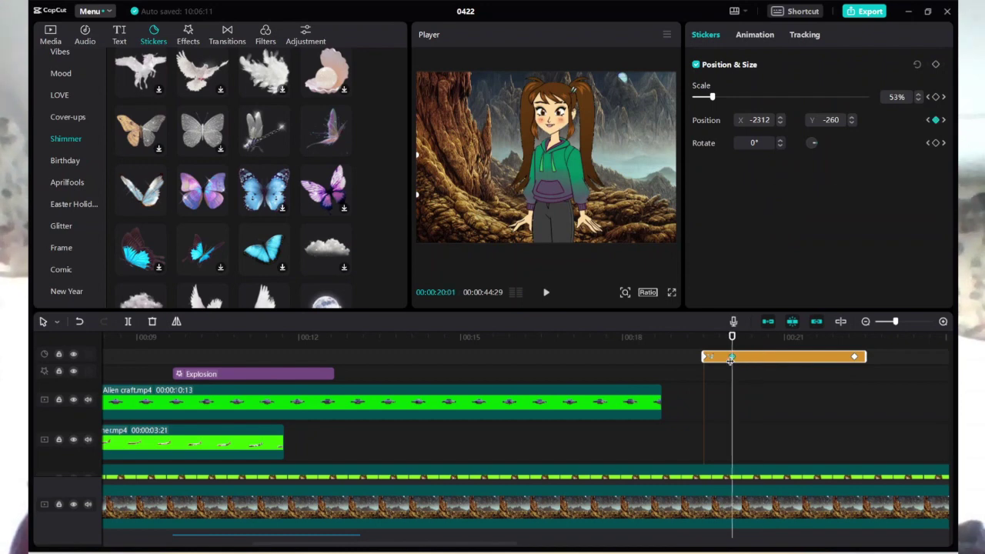
left_click(936, 66)
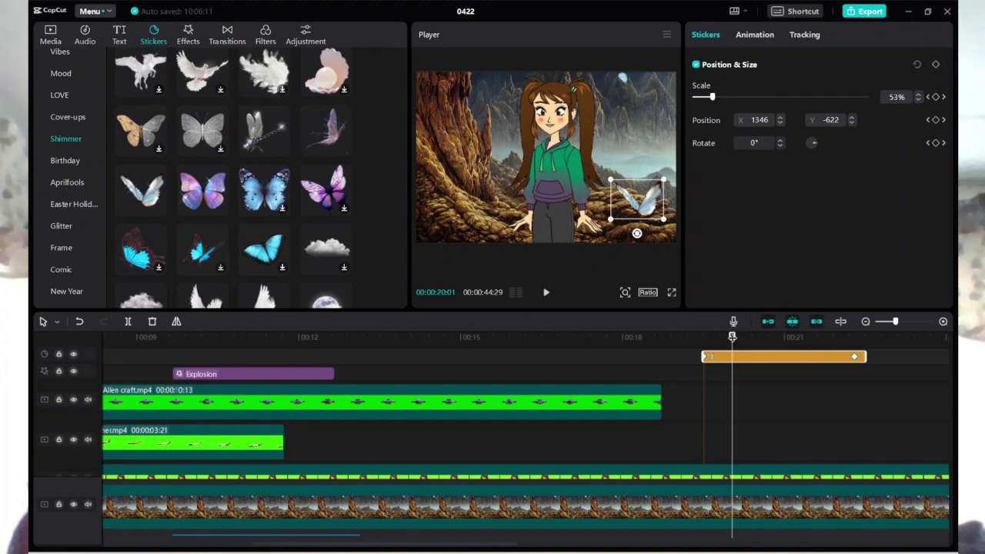
Play back the butterfly's flight across the scene from just before the sticker starts to past its end
left_click_drag(733, 336, 690, 336)
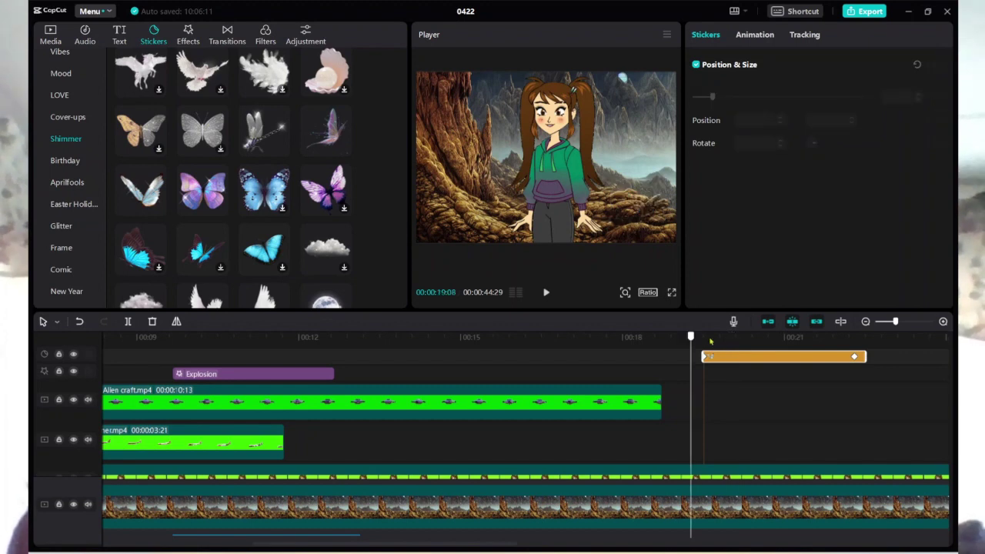
left_click(546, 293)
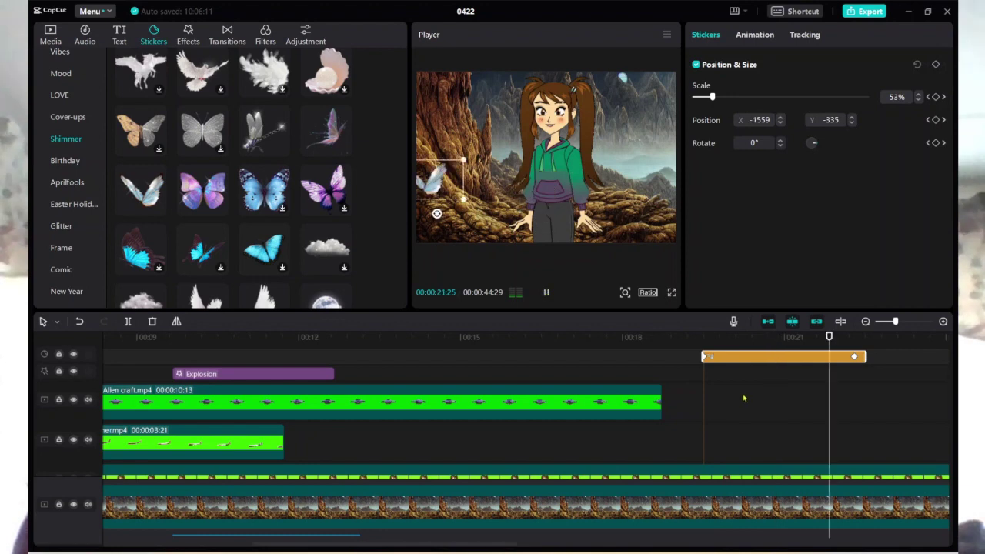
left_click(689, 400)
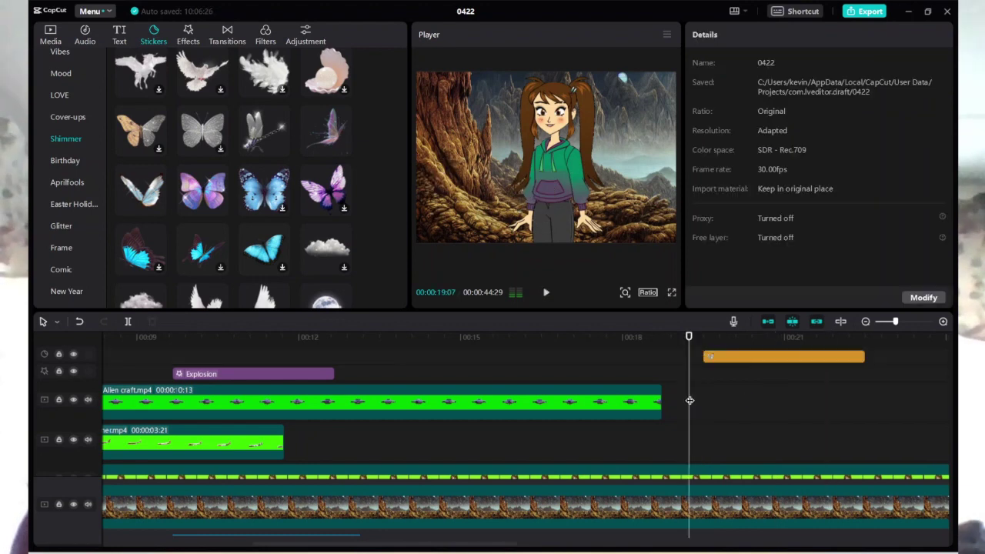
left_click(544, 294)
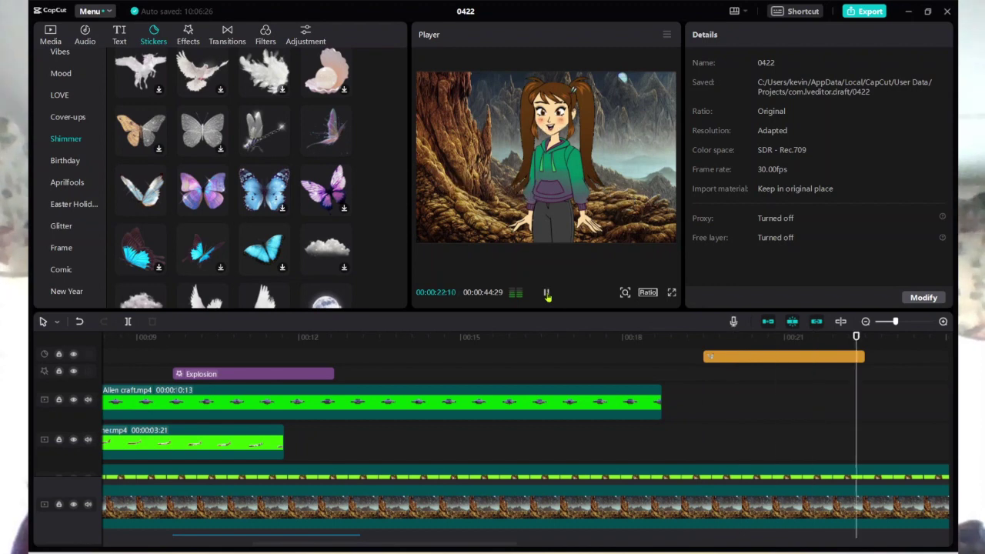
left_click(547, 294)
mouse_move(138, 199)
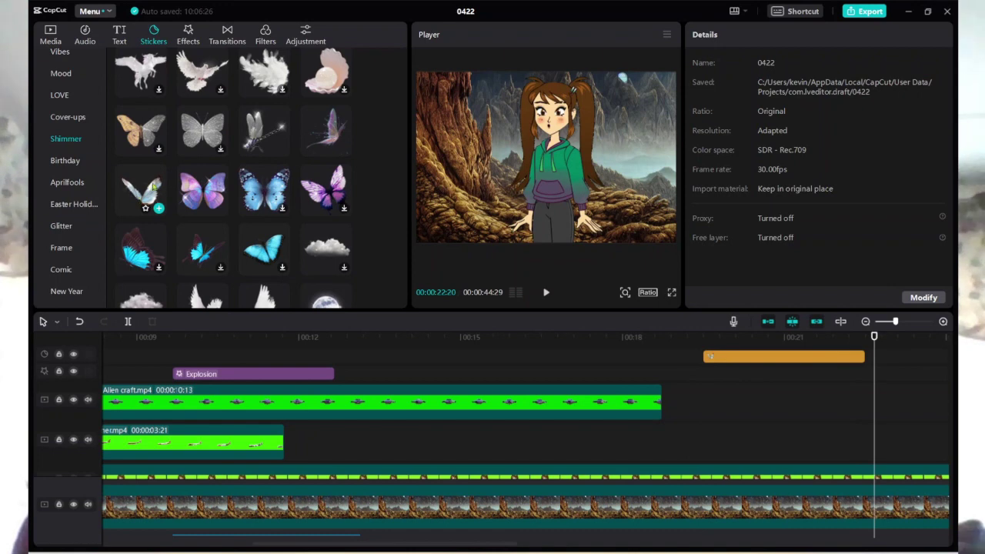
left_click(682, 392)
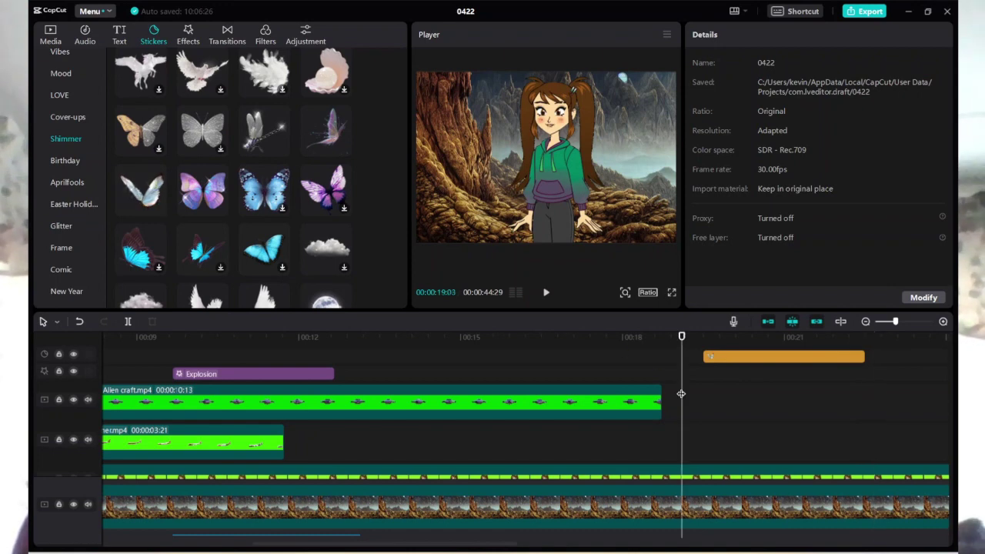
left_click(547, 293)
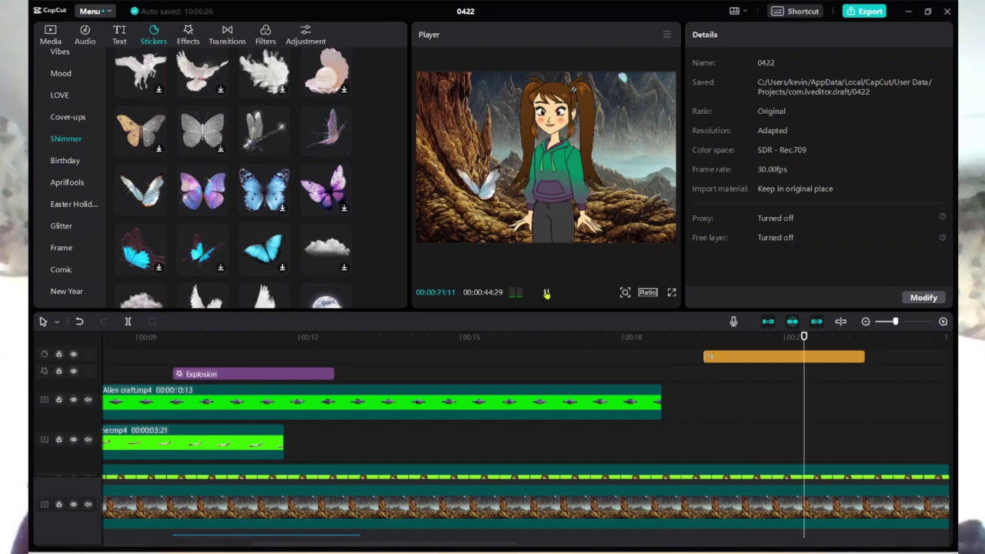
left_click(546, 292)
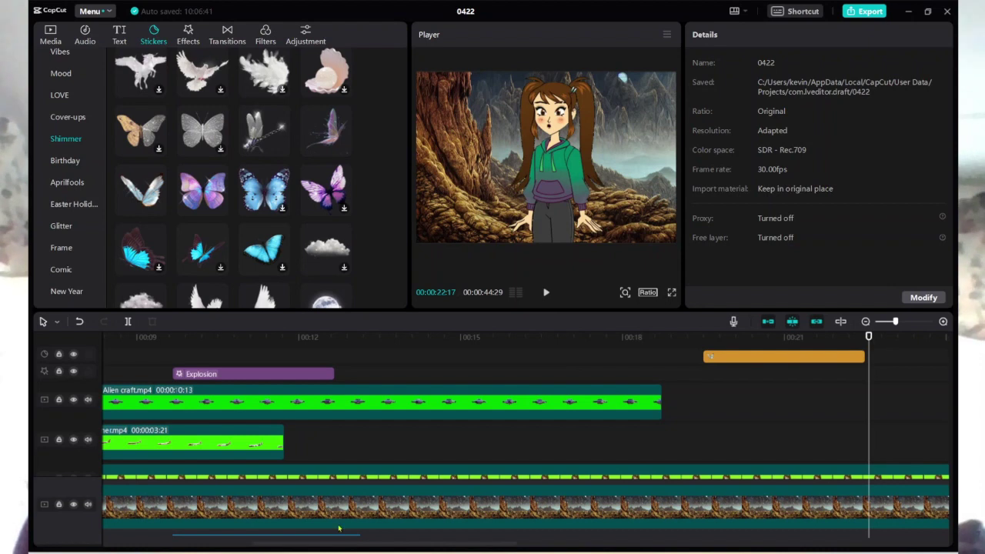
Return to the imported media and switch to the GREEN SCREEN VIDEOS folder in File Explorer
scroll(585, 467, "down", 3)
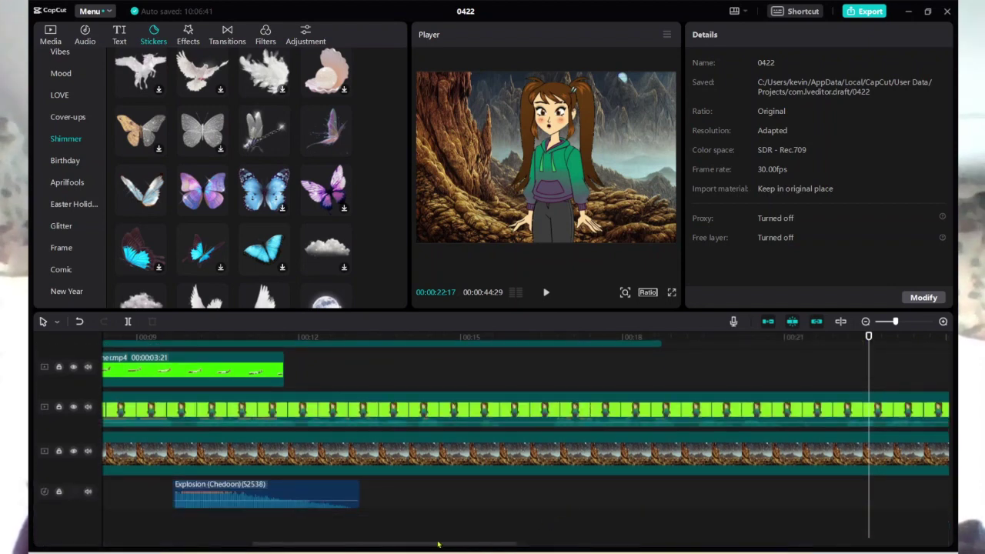
left_click_drag(399, 548, 532, 548)
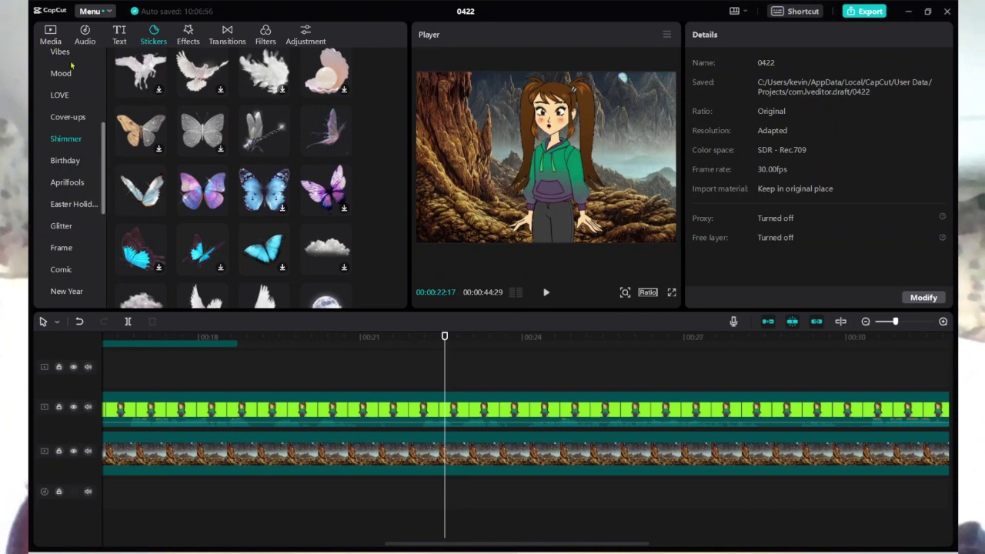
left_click(50, 35)
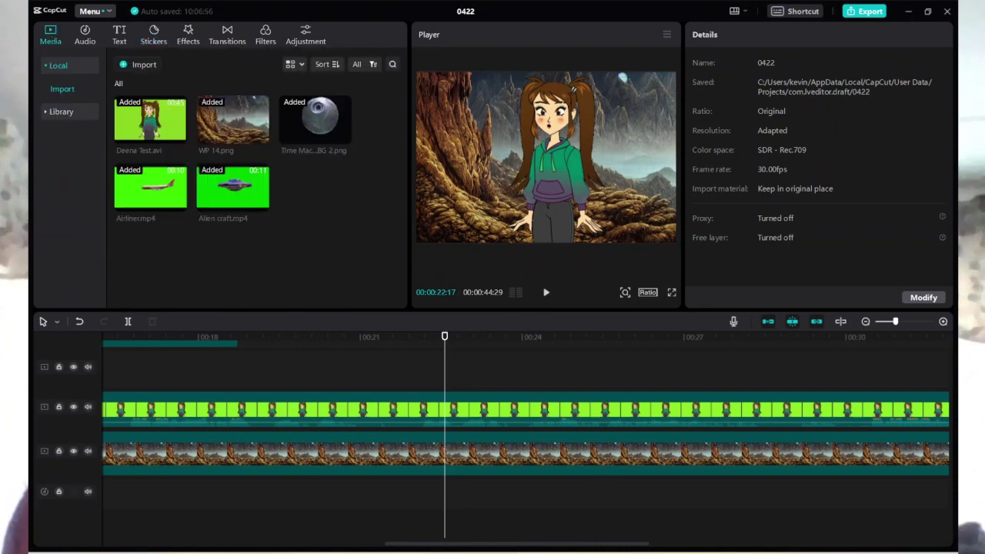
mouse_move(666, 551)
mouse_move(559, 552)
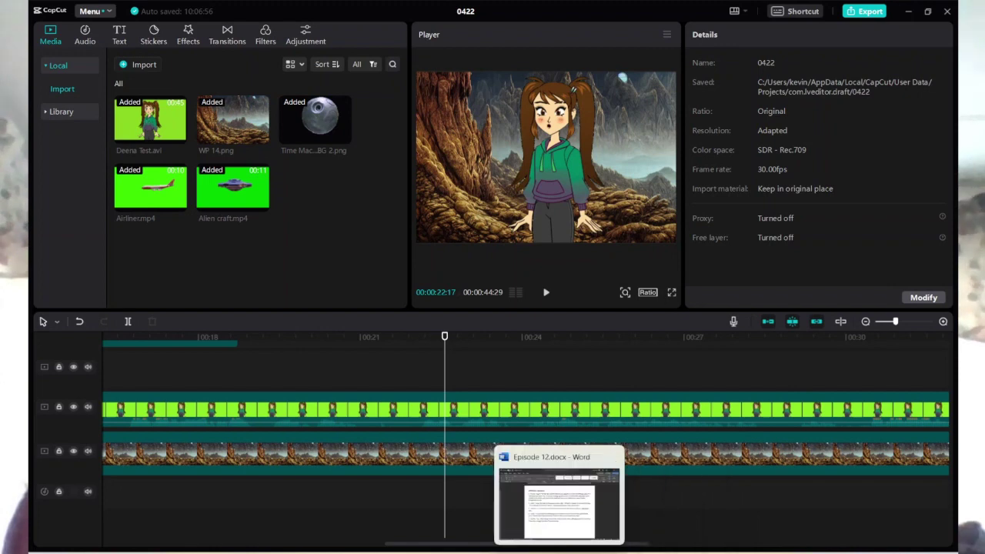
left_click(559, 496)
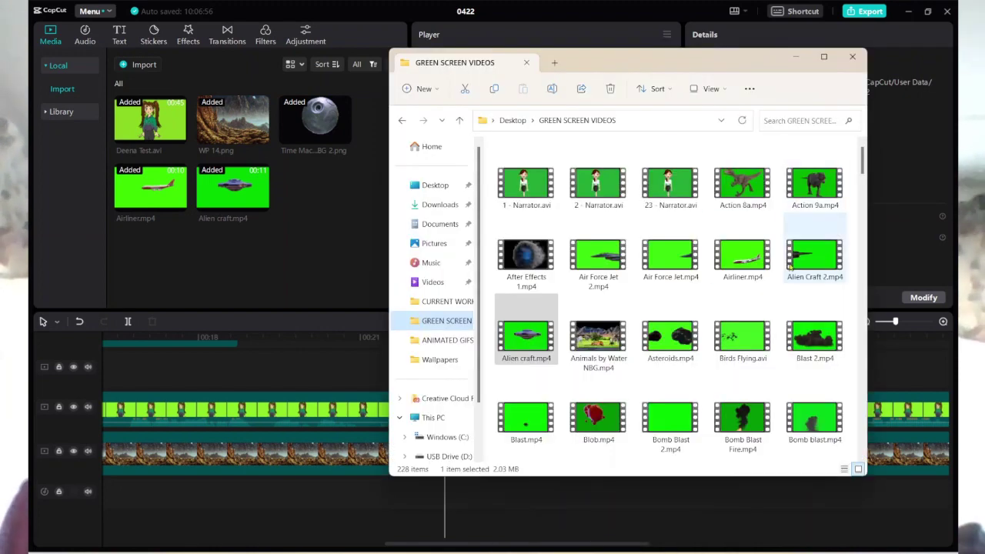
Find Waterfall NBG.mp4 in the GREEN SCREEN VIDEOS folder and import it into the project media
scroll(790, 265, "down", 6)
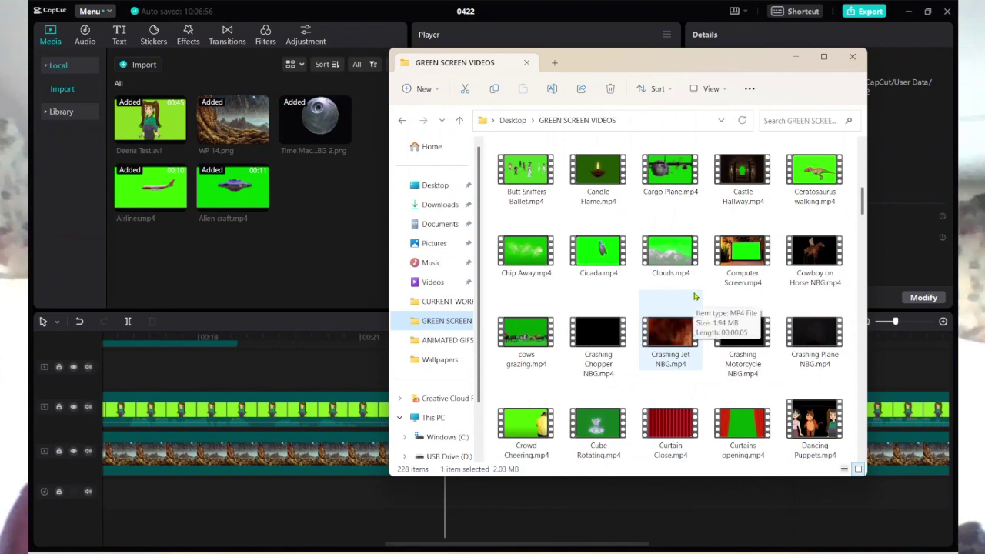
scroll(694, 296, "down", 5)
scroll(695, 296, "down", 2)
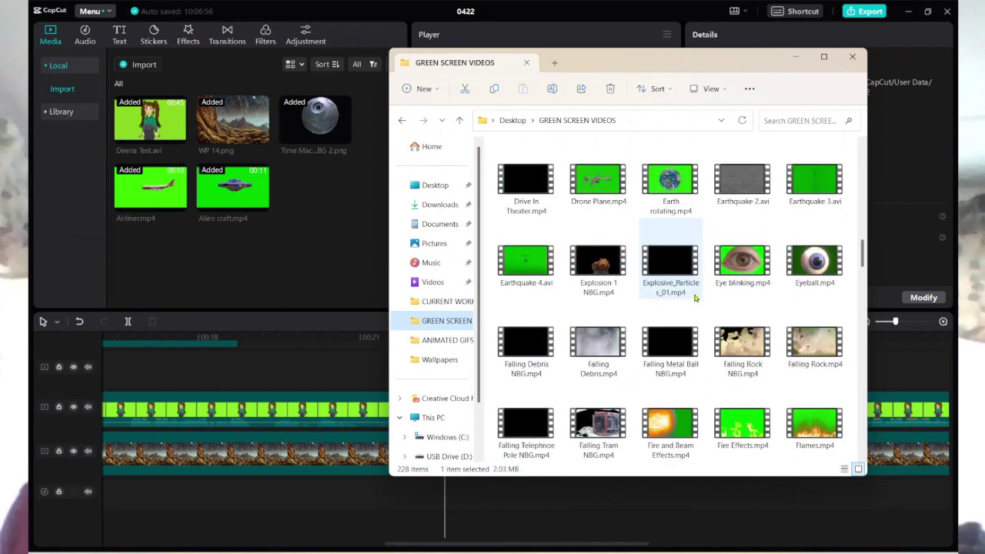
scroll(695, 298, "down", 8)
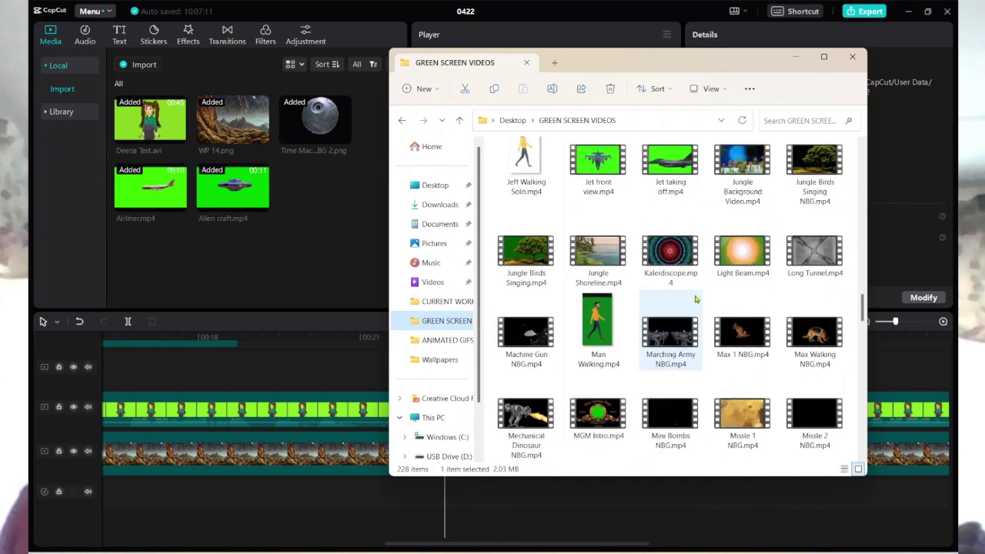
scroll(685, 302, "down", 8)
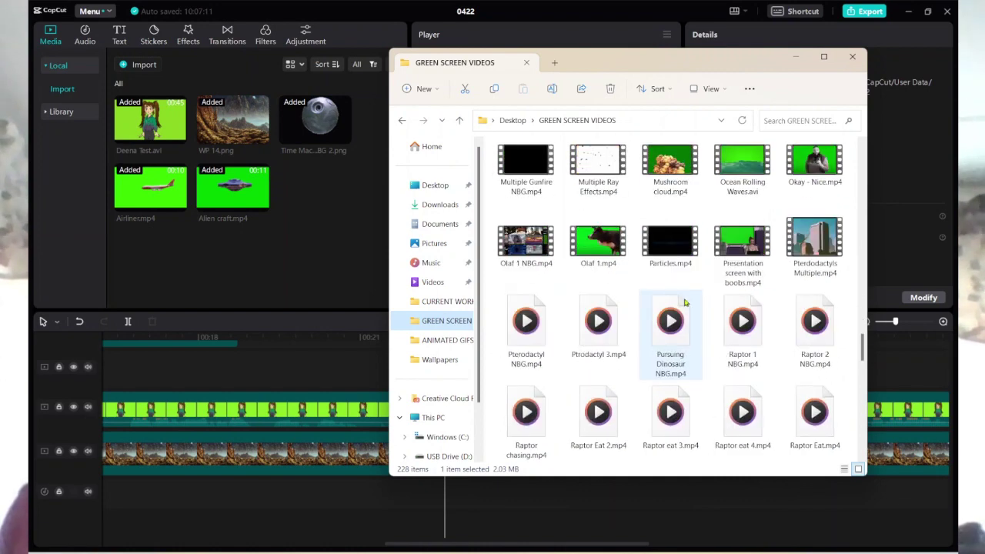
scroll(684, 302, "down", 6)
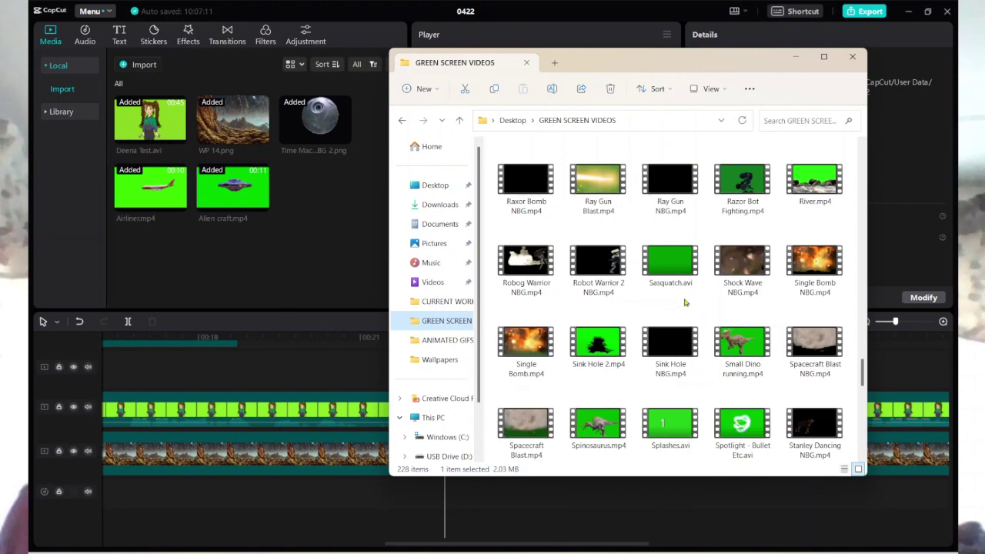
scroll(684, 303, "down", 4)
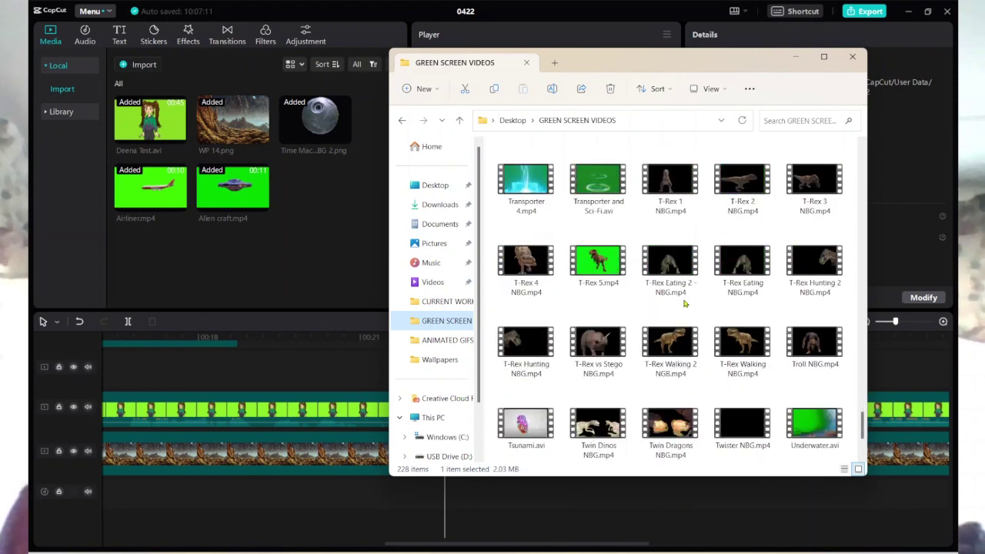
scroll(685, 303, "down", 2)
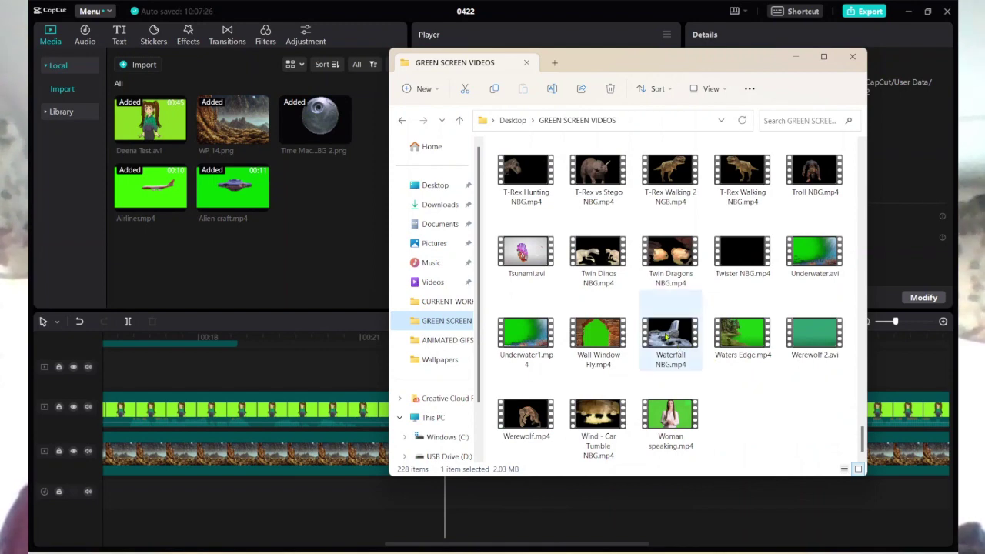
left_click_drag(677, 346, 324, 204)
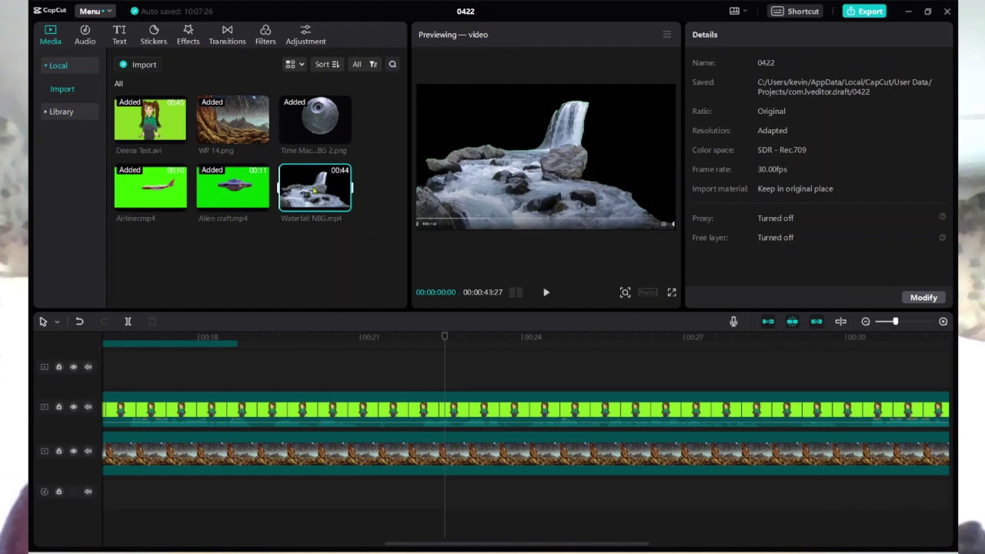
Place the Waterfall NBG clip above the puppet track at 00:00:22:17 and enlarge it to 126% in the player
left_click_drag(314, 190, 448, 377)
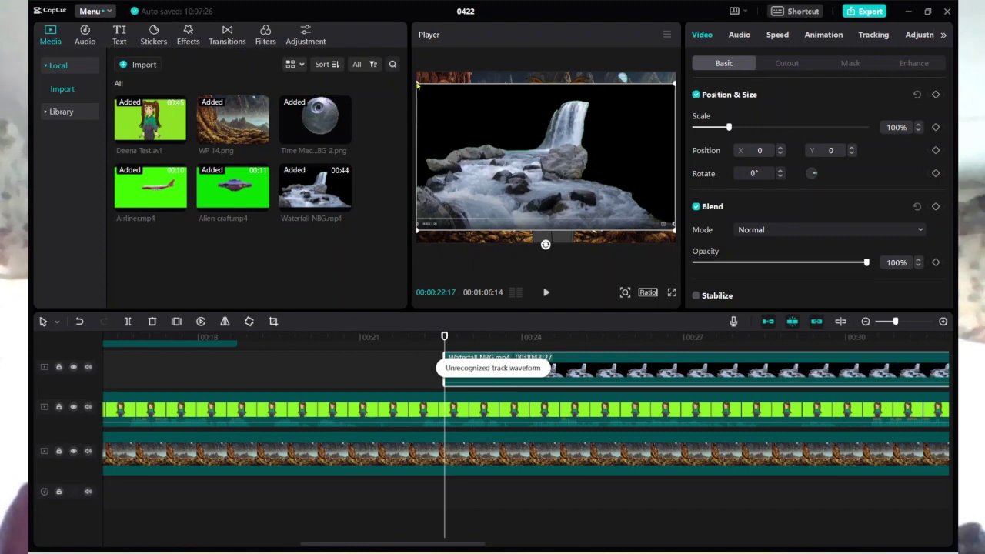
left_click_drag(416, 85, 483, 108)
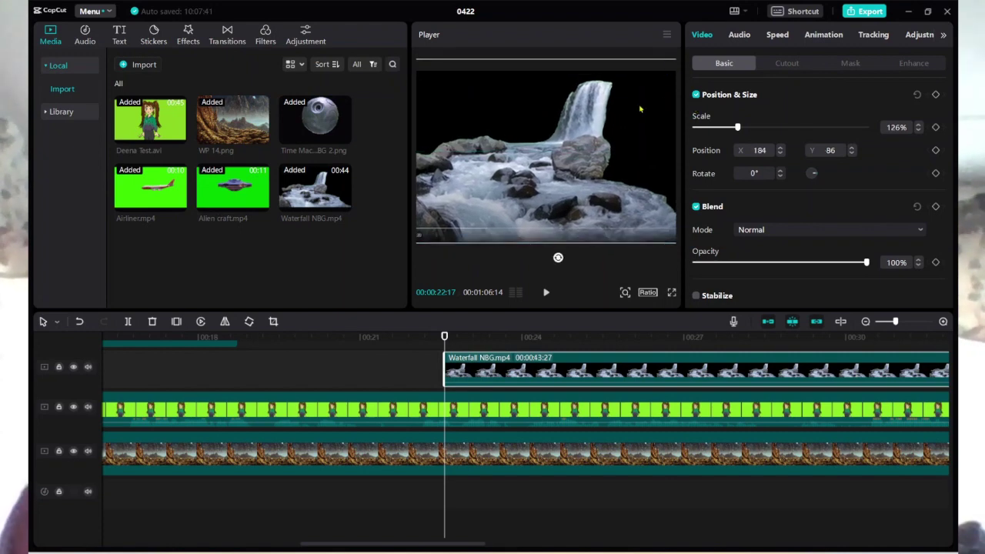
Try a Chroma key on the waterfall clip's black background at strengths 2 and 0, and delete the clip from the timeline
left_click(783, 66)
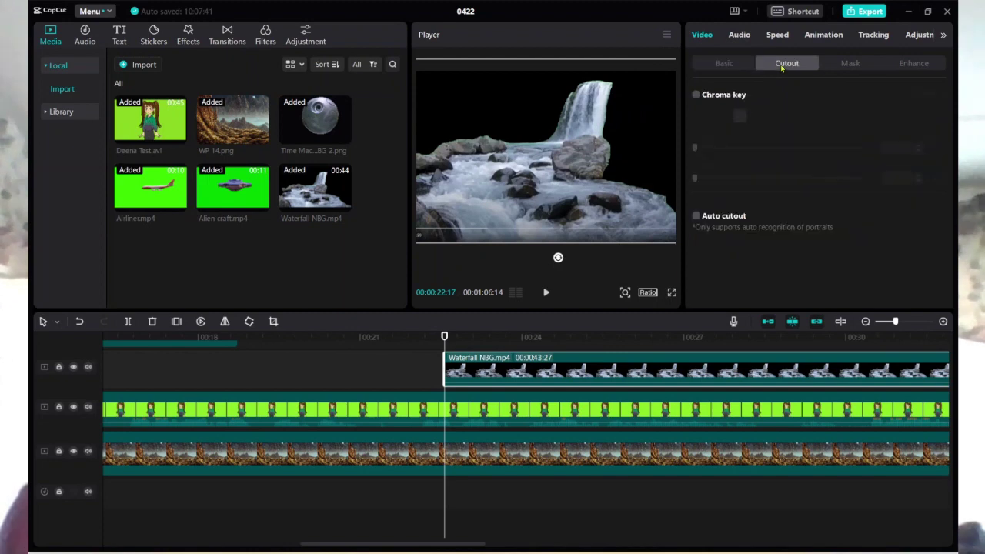
left_click(696, 96)
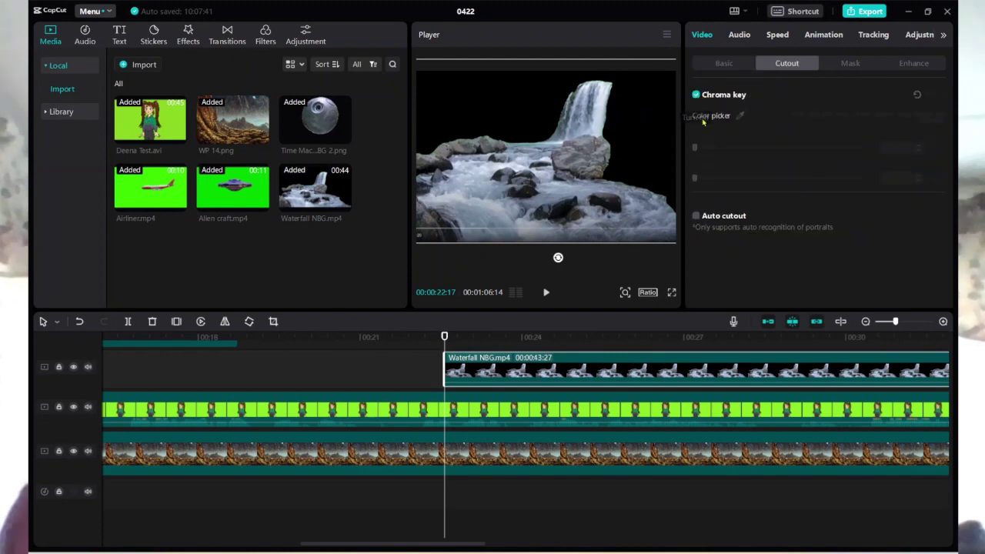
left_click(740, 115)
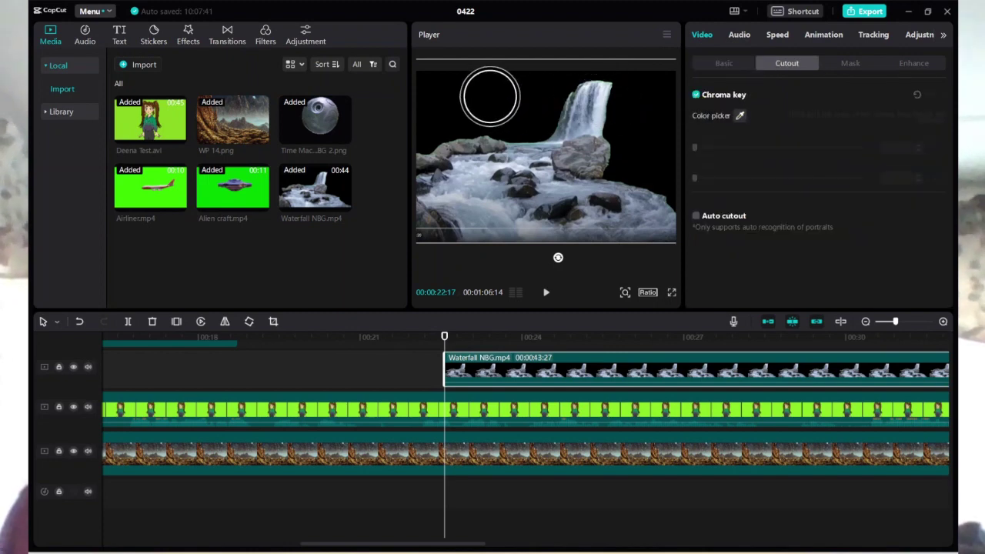
left_click(492, 101)
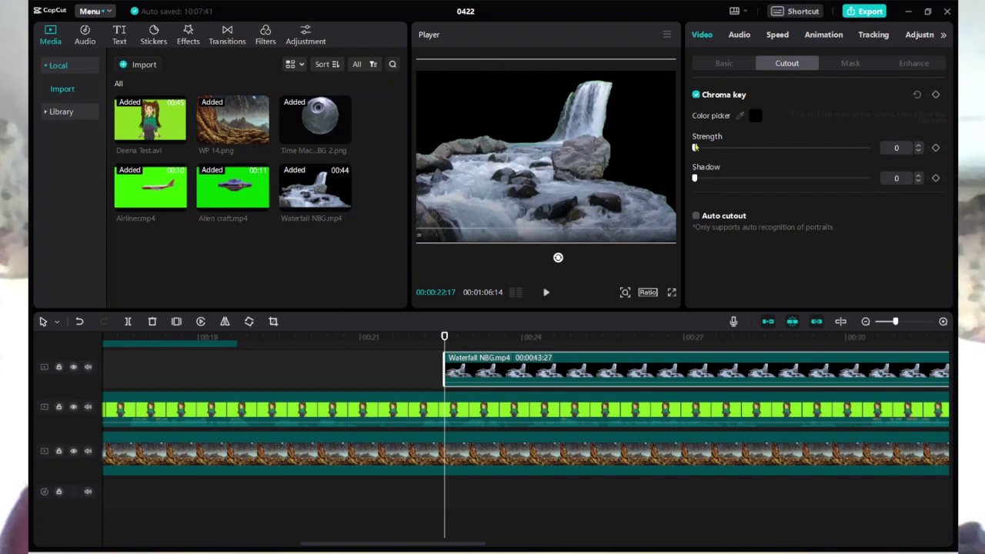
left_click(695, 148)
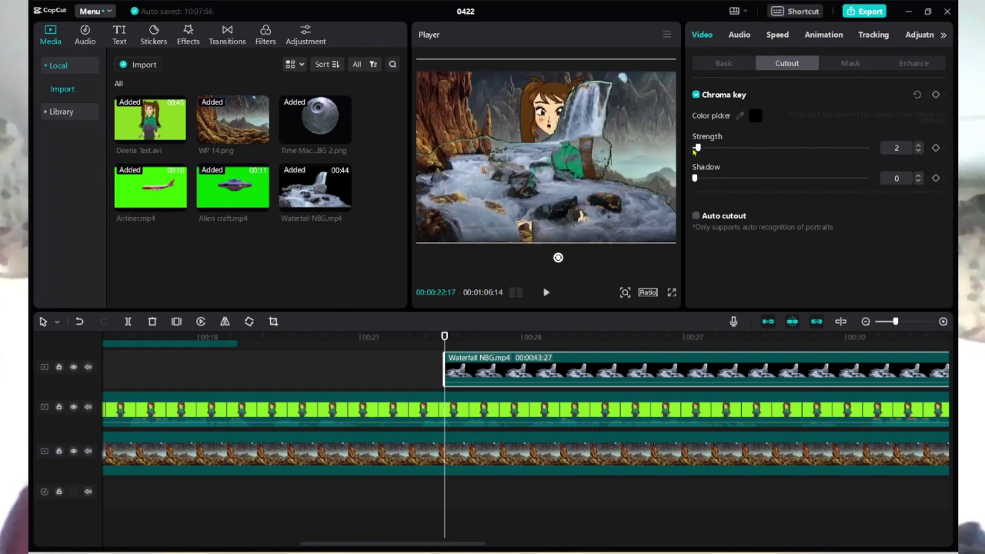
left_click_drag(691, 149, 694, 151)
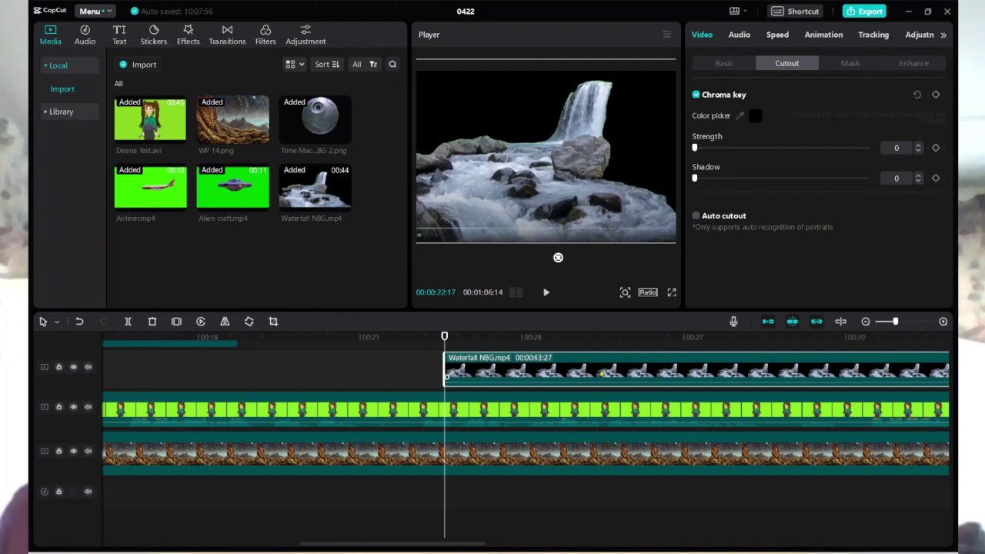
key("Delete")
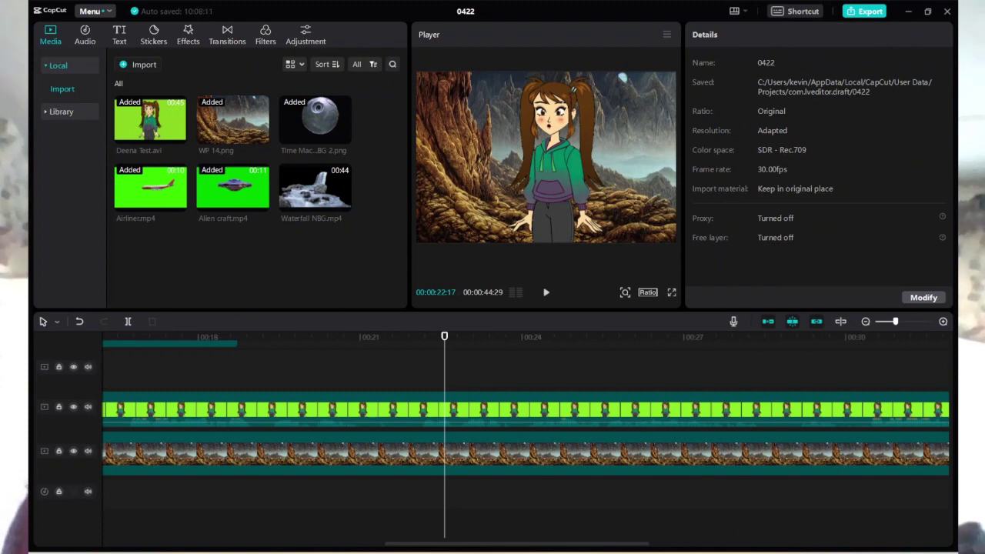
Return to the GREEN SCREEN VIDEOS folder in File Explorer and import Fog Smoke Clouds.mp4 into the CapCut project media
mouse_move(719, 553)
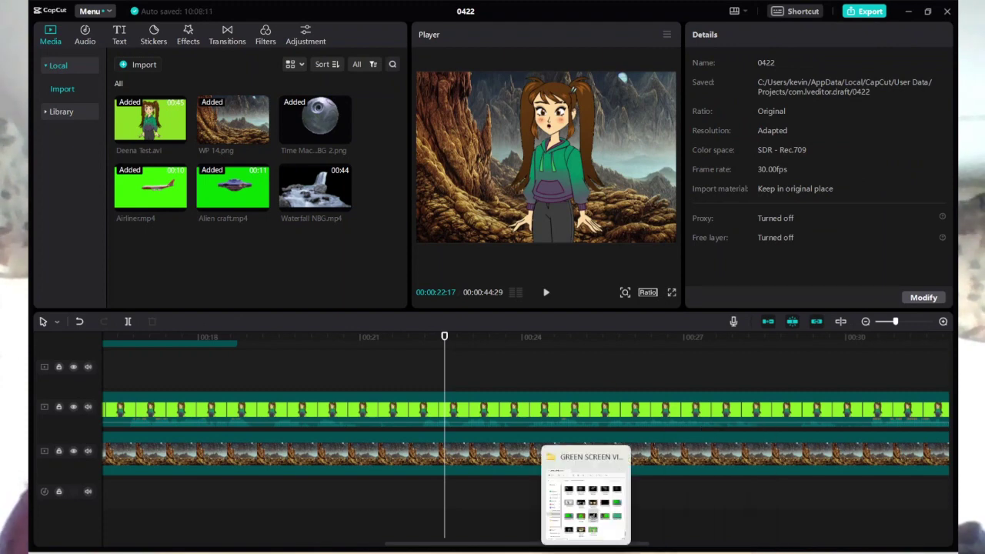
left_click(586, 553)
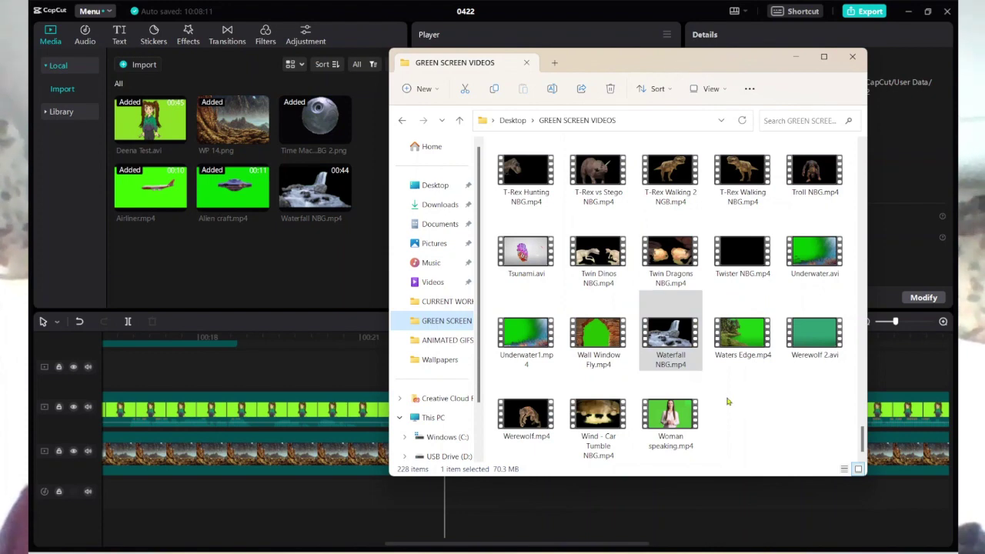
scroll(727, 401, "up", 5)
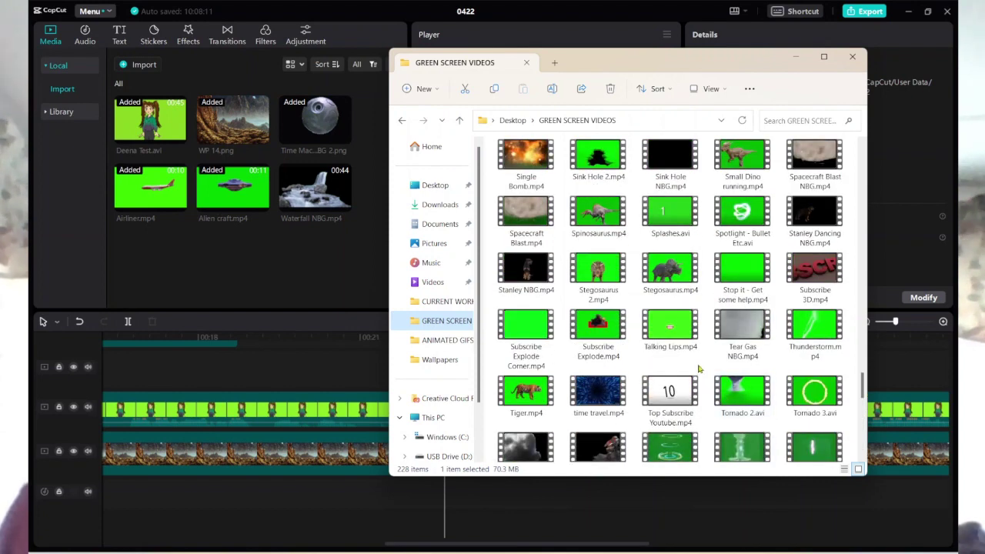
scroll(699, 370, "up", 3)
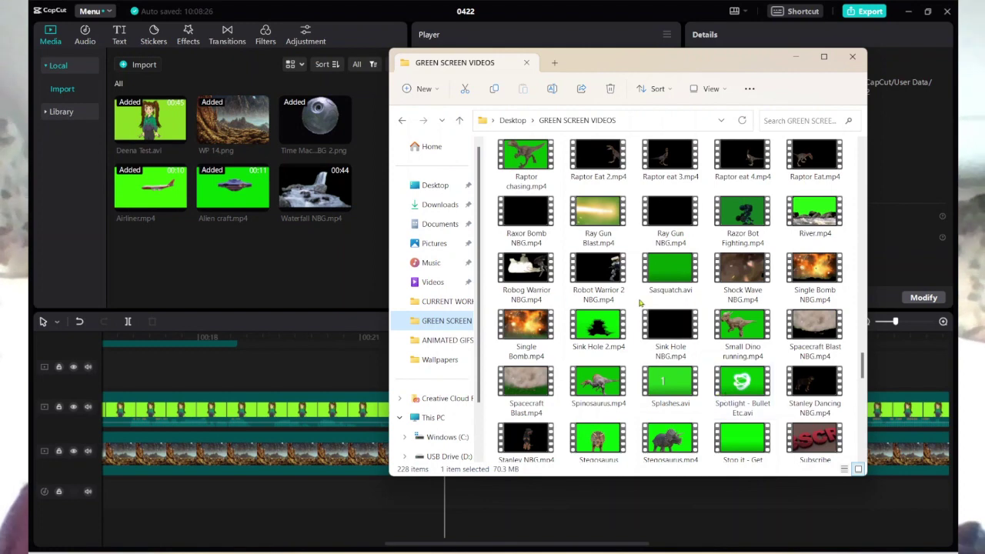
scroll(640, 304, "up", 3)
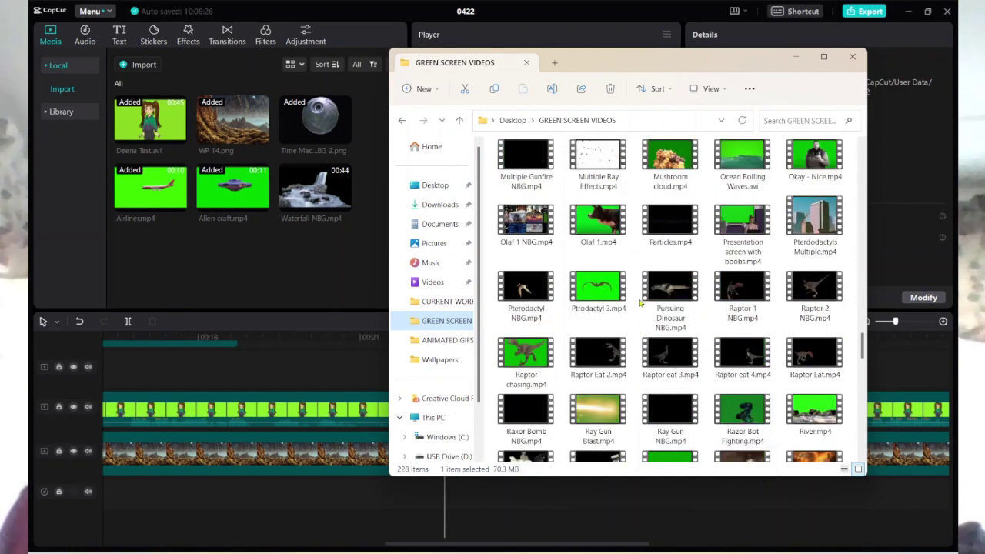
scroll(639, 296, "up", 5)
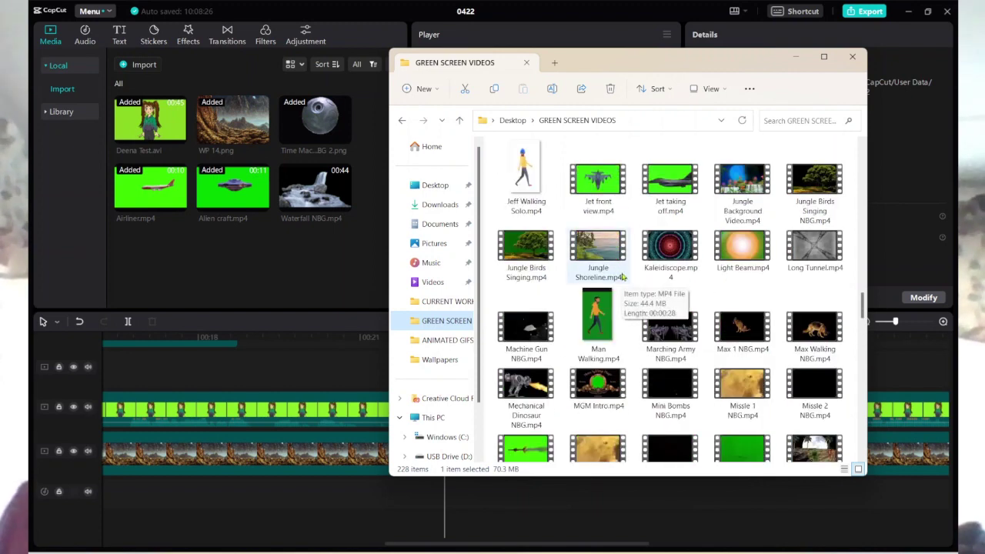
scroll(624, 277, "up", 3)
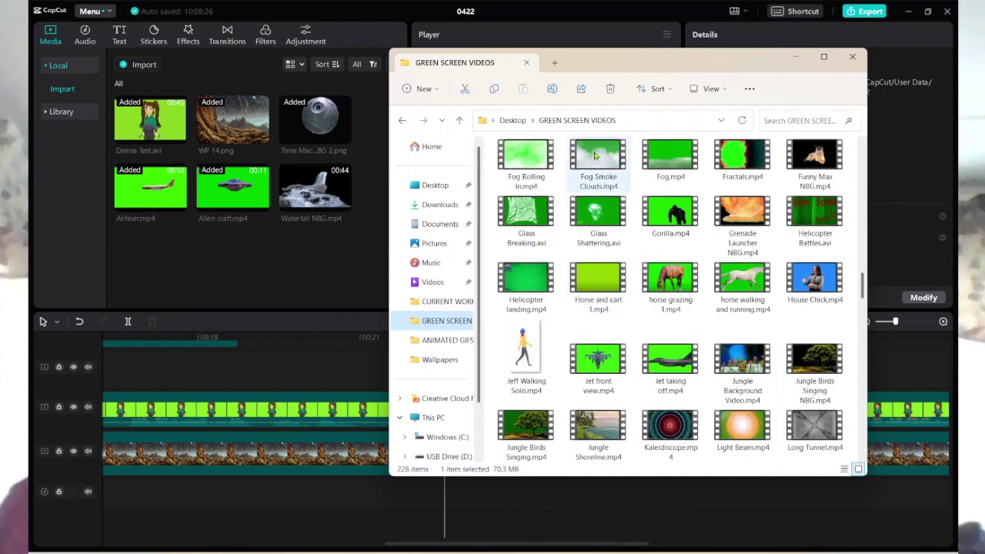
left_click_drag(599, 158, 371, 197)
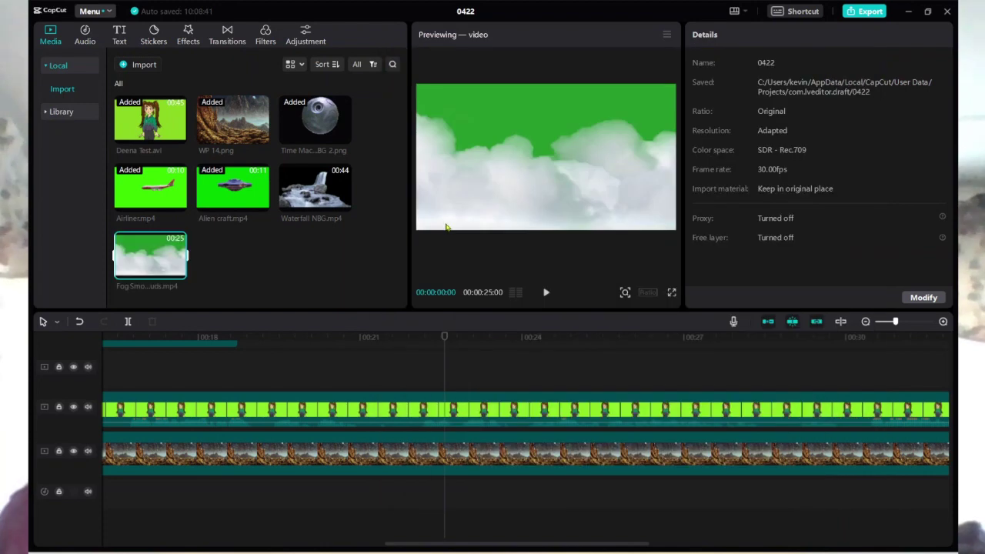
Preview Waterfall NBG.mp4 briefly and remove it from the imported media
left_click(326, 189)
key("space")
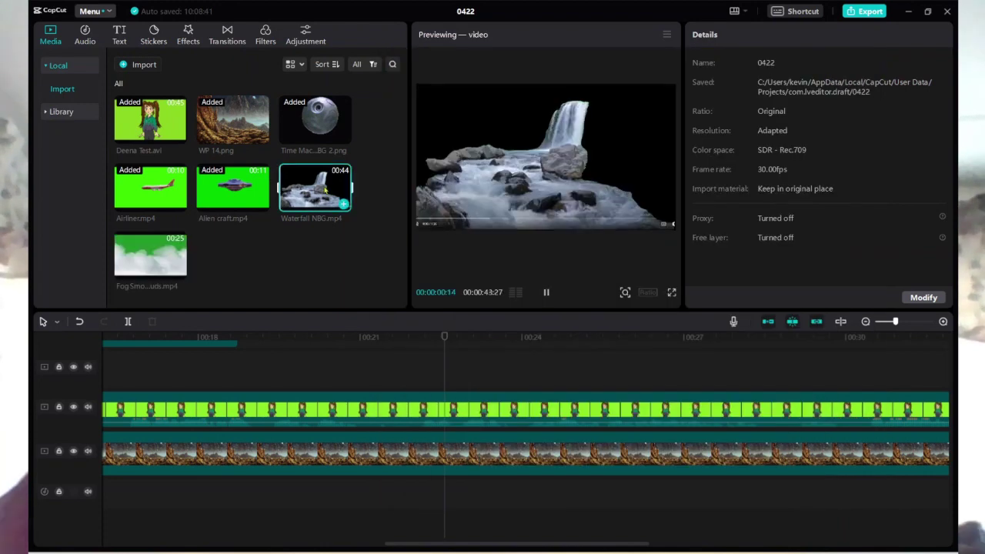
key("Delete")
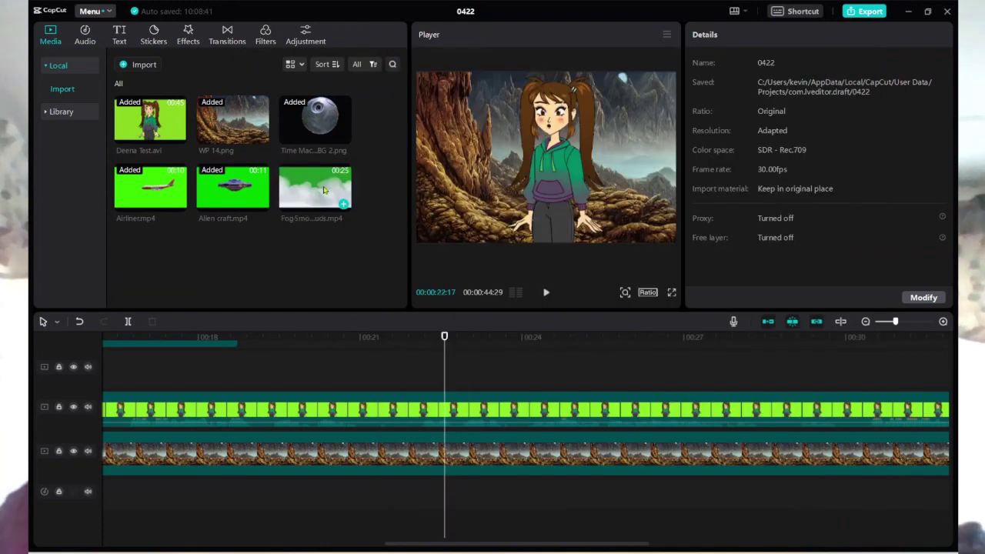
Place the Fog Smoke Clouds clip above the puppet track from just after 00:00:22:17, with the playhead at 00:00:22:23
left_click_drag(324, 191, 450, 386)
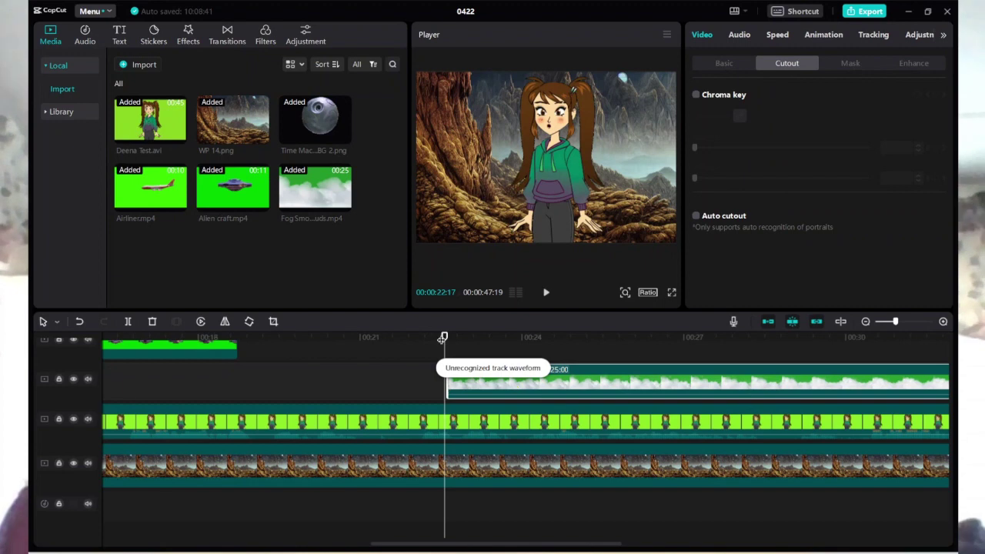
left_click_drag(445, 336, 456, 337)
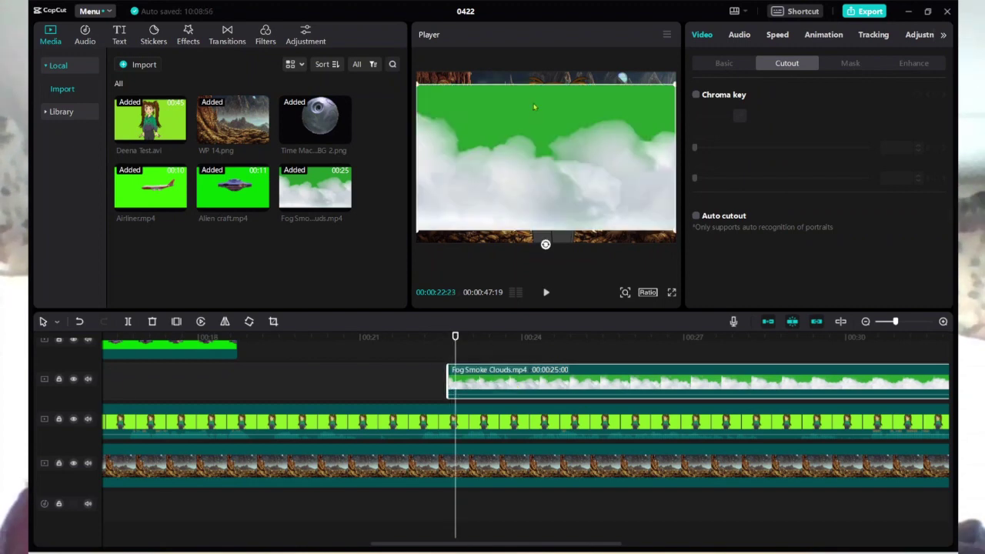
Key out the fog clip's green background with Chroma key, sampling the green and setting the strength to 27
left_click(696, 95)
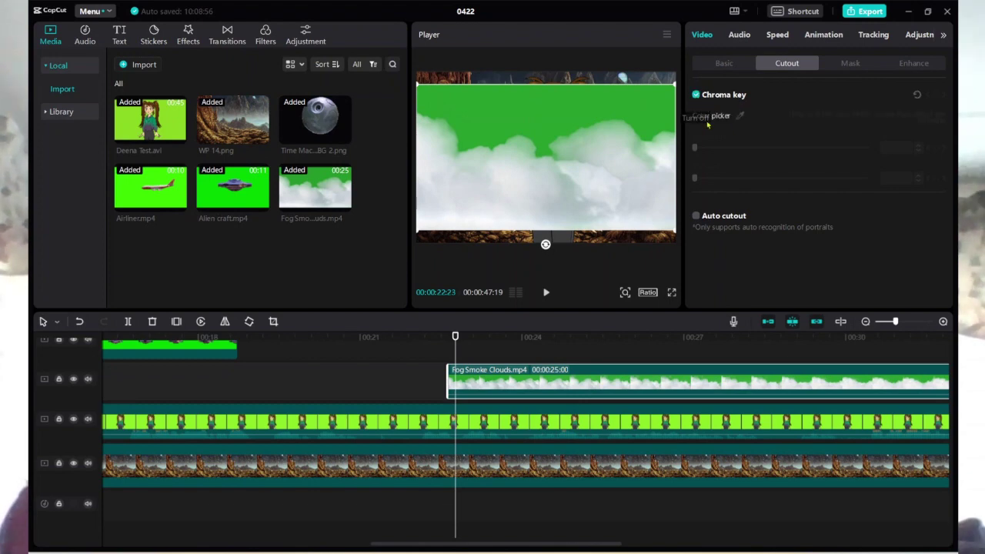
left_click(741, 116)
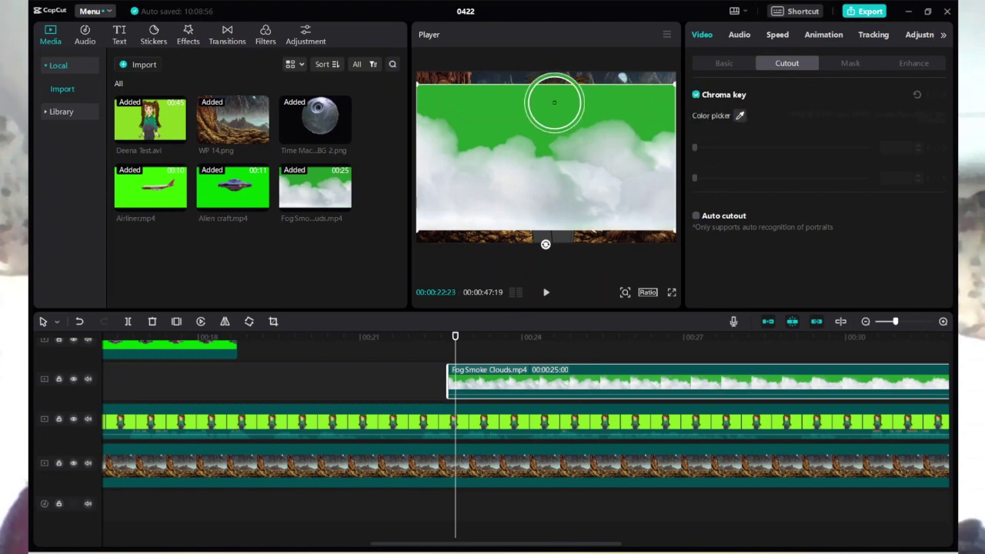
left_click(554, 104)
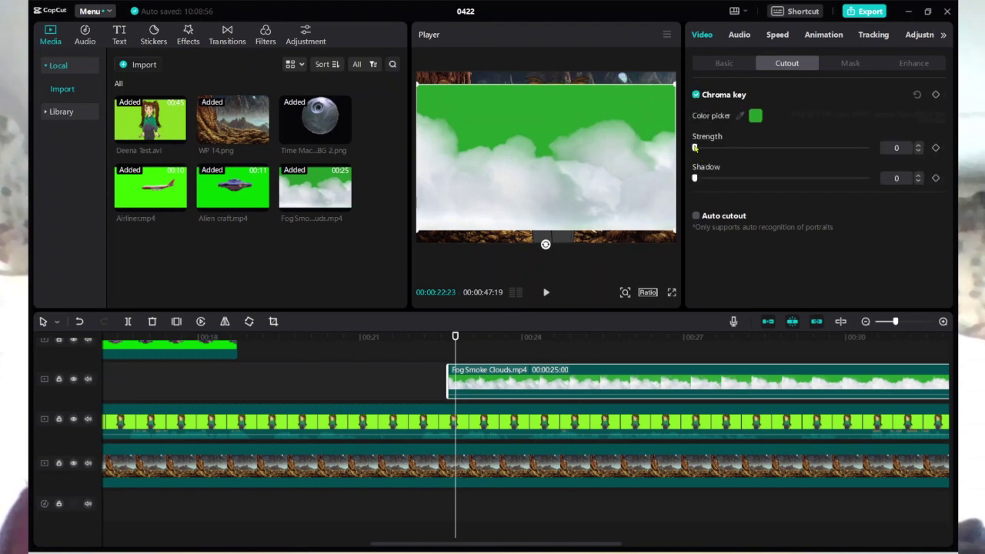
left_click_drag(695, 148, 742, 152)
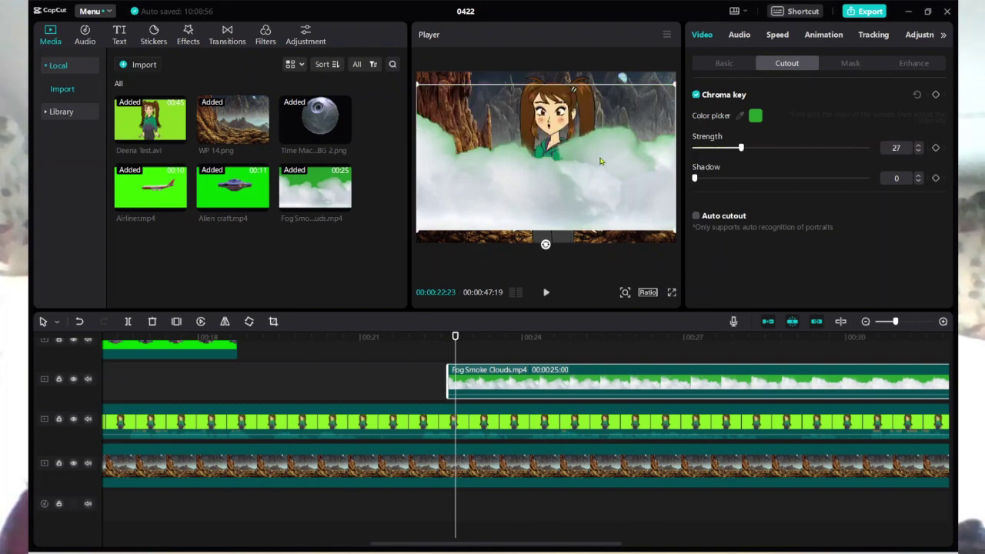
Enlarge the Fog Smoke Clouds clip in the preview and lower it until the fog covers the frame's bottom edge, then deselect it
left_click_drag(603, 162, 598, 149)
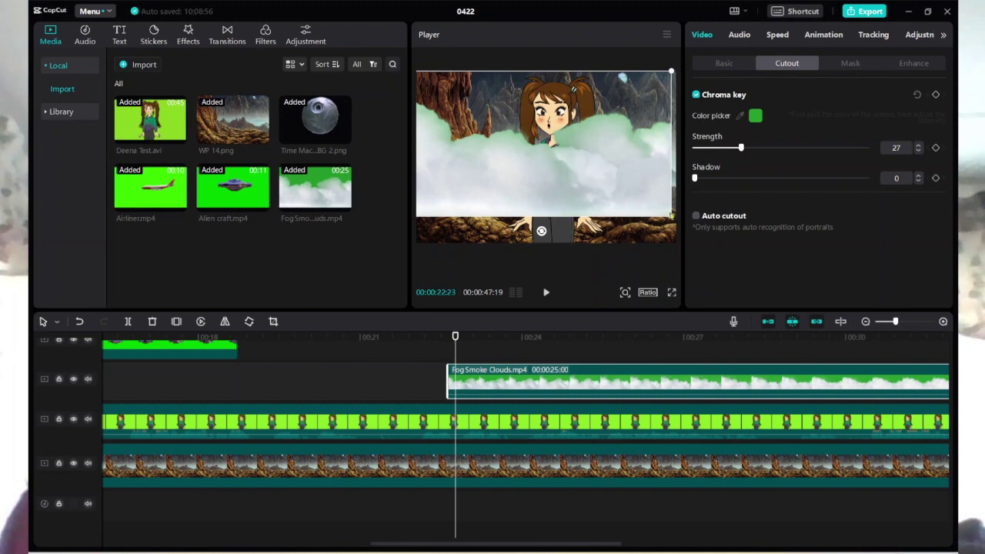
left_click_drag(672, 218, 689, 242)
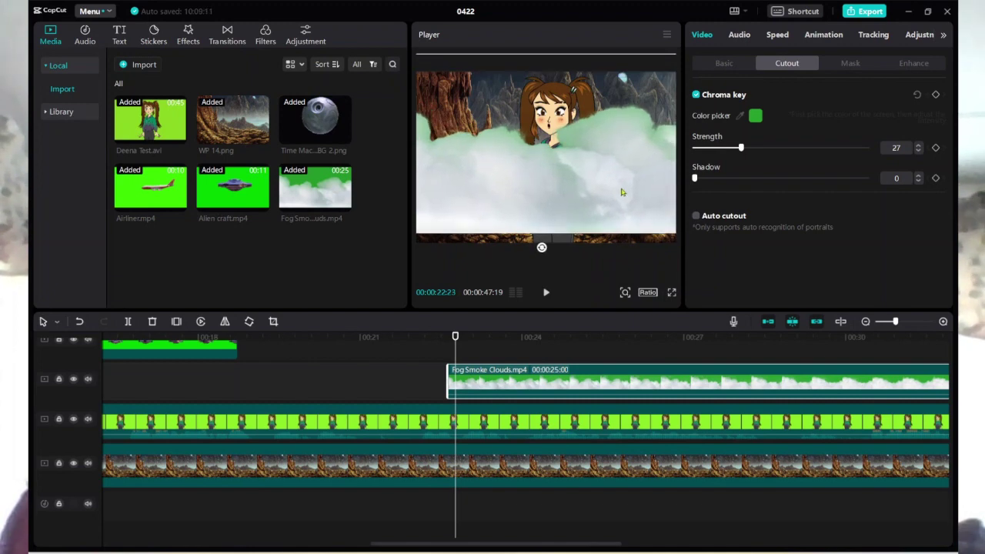
left_click_drag(599, 202, 602, 208)
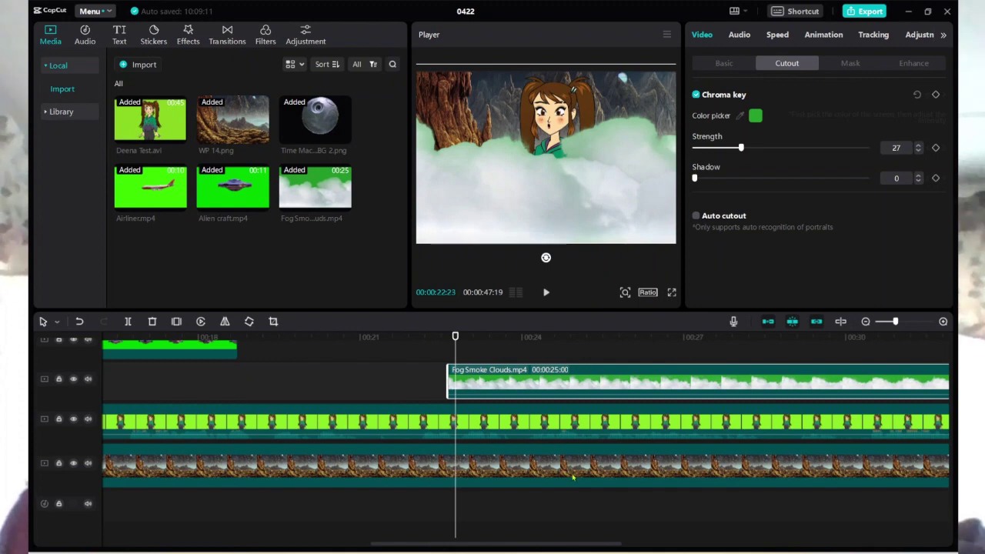
left_click(527, 524)
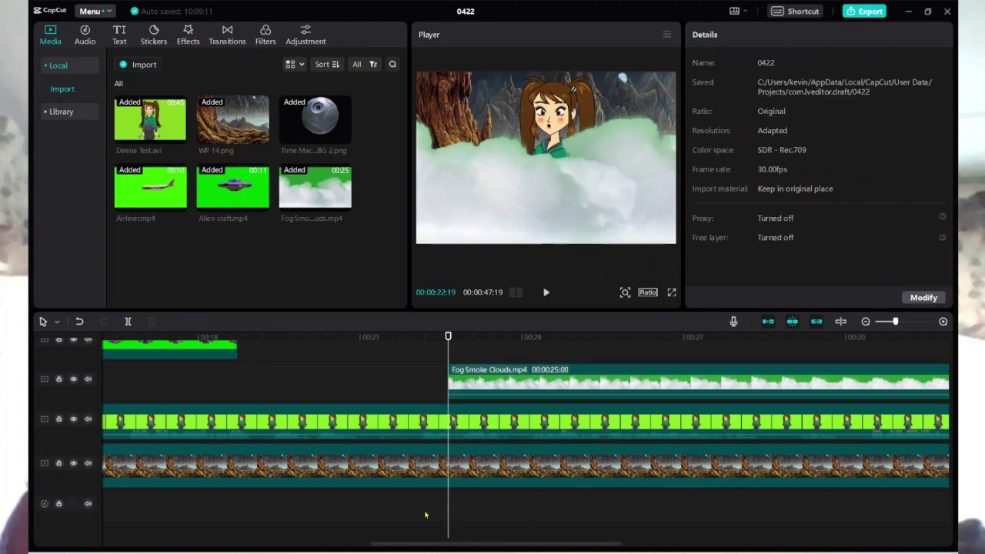
Preview the fog from 00:00:22:01 and trim the Fog Smoke Clouds clip at 00:00:27:29, deleting the remainder
left_click_drag(451, 519, 415, 510)
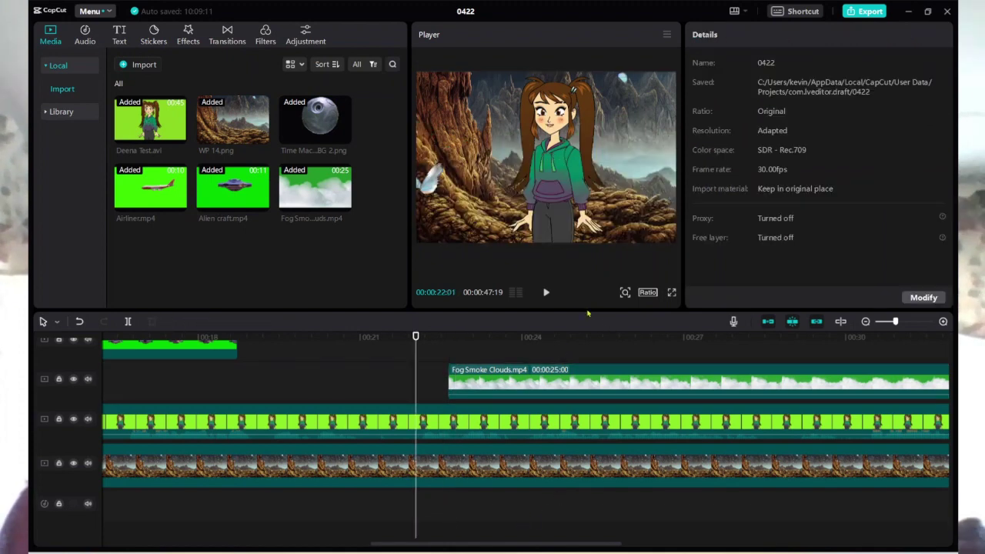
left_click(547, 292)
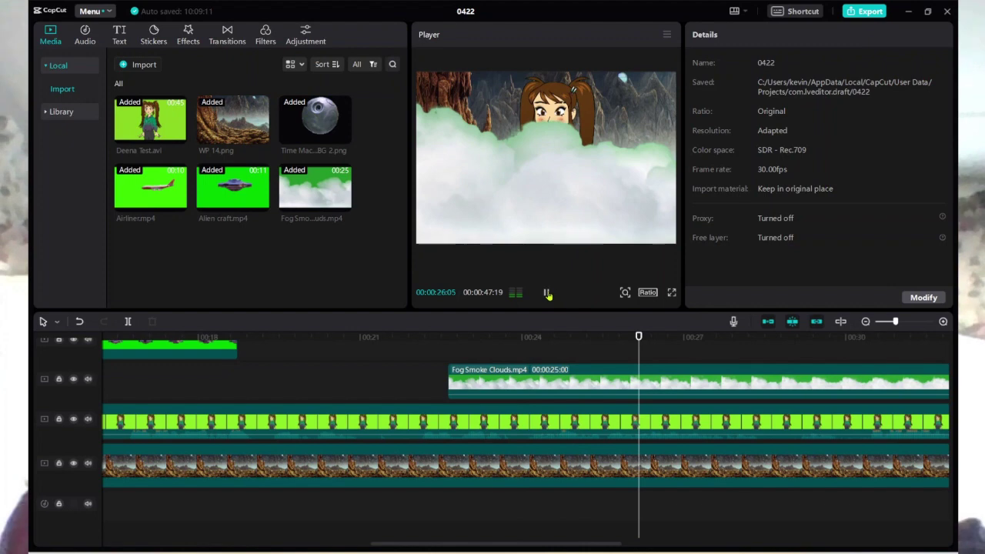
left_click(547, 292)
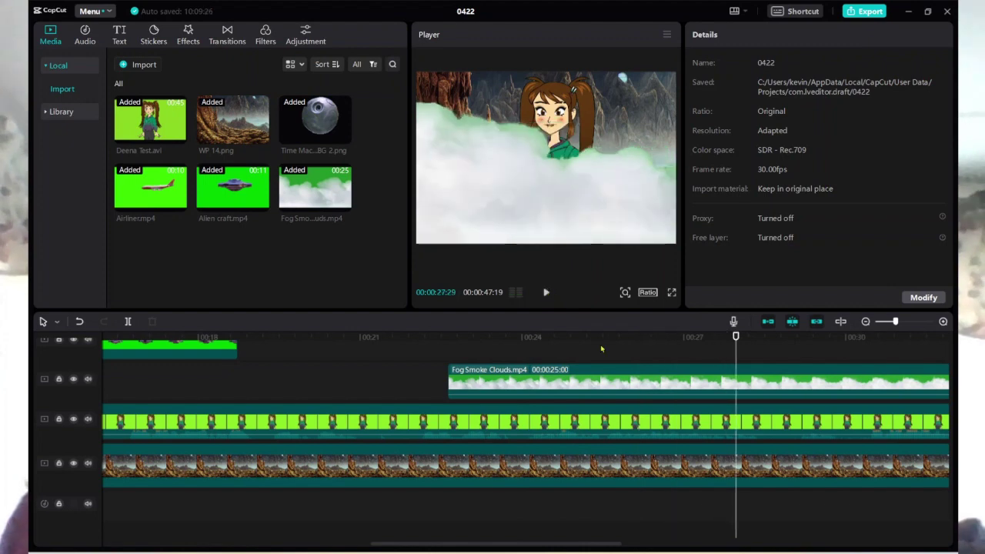
left_click(772, 387)
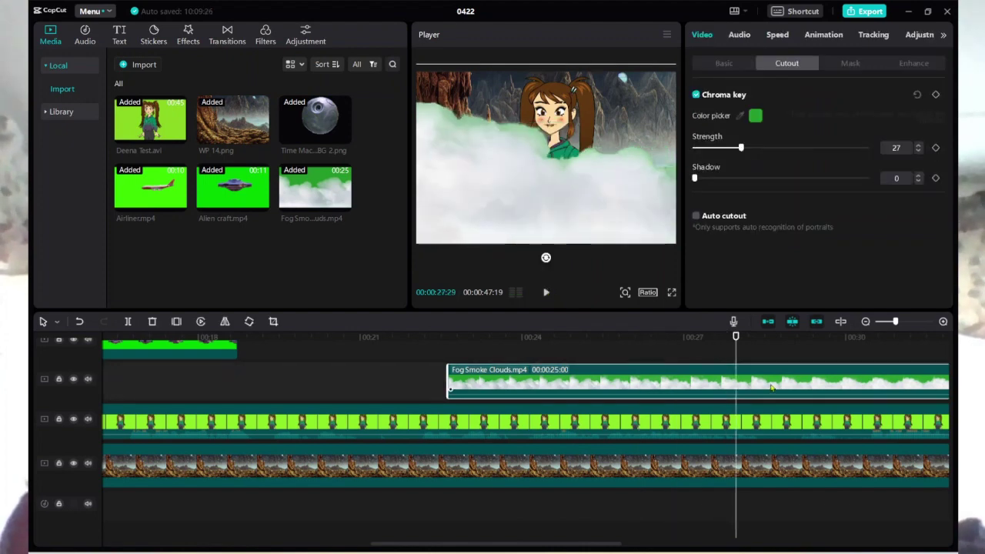
left_click(130, 321)
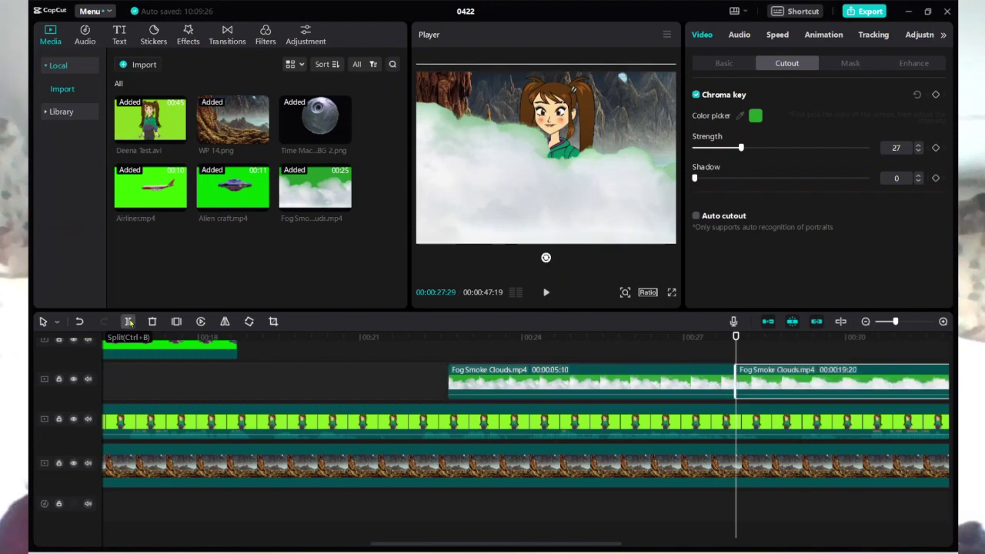
key("Delete")
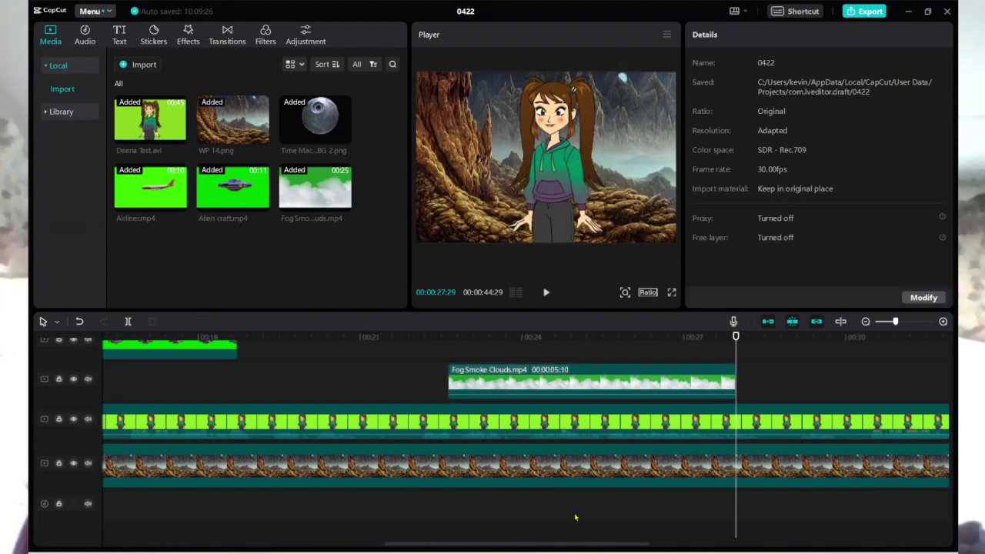
Switch to the GREEN SCREEN VIDEOS folder in File Explorer and import Fog Rolling In.mp4 into the CapCut project media
mouse_move(693, 553)
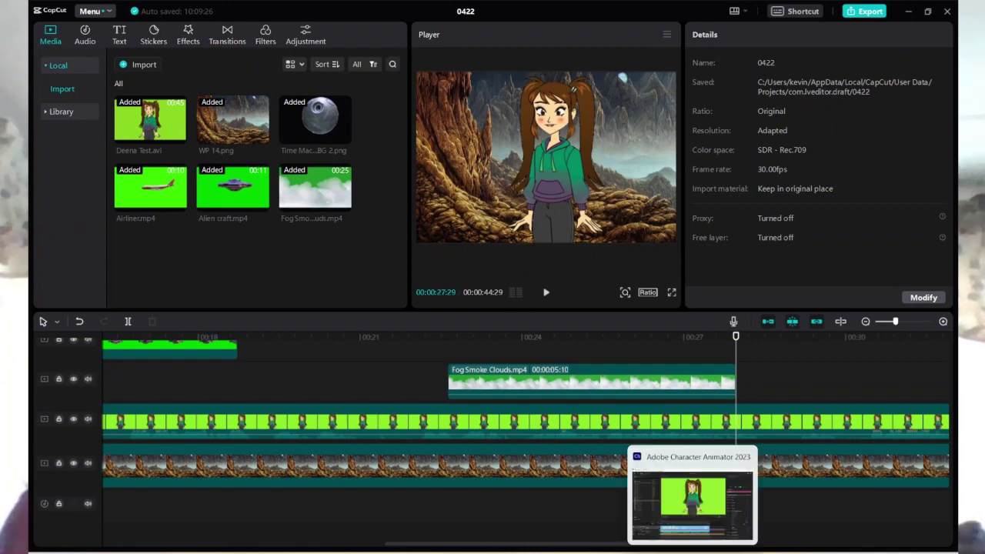
mouse_move(629, 553)
left_click(629, 500)
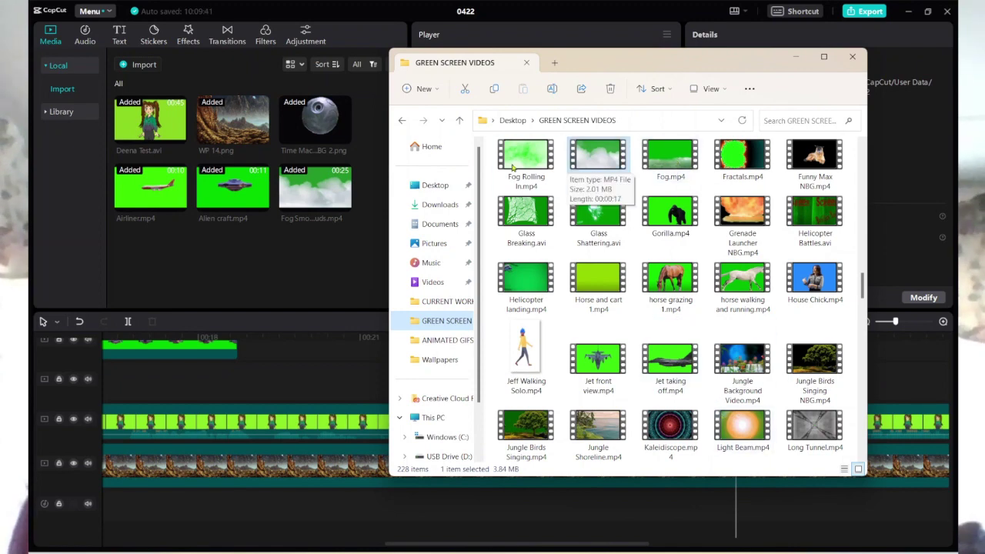
left_click_drag(527, 157, 308, 270)
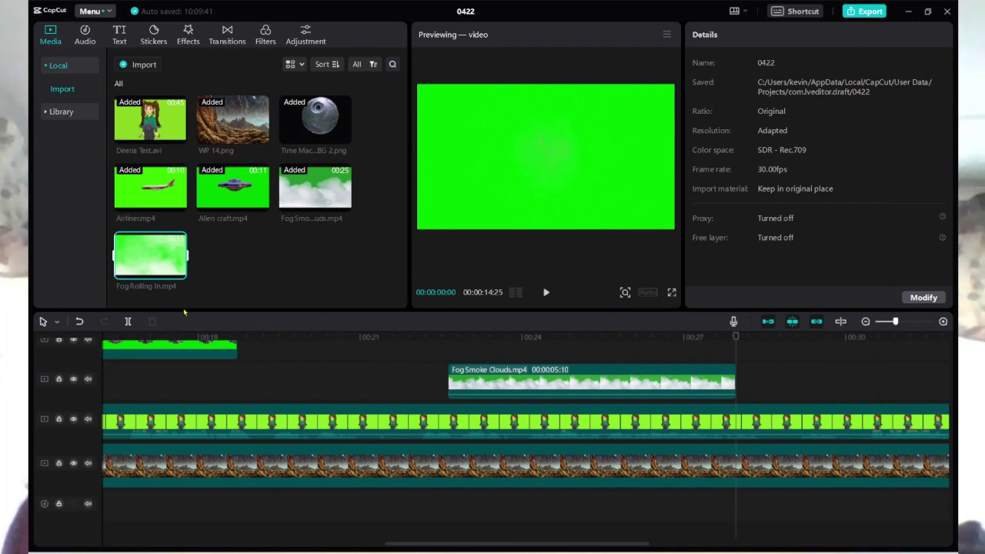
Place Fog Rolling In.mp4 directly after the Fog Smoke Clouds clip at 00:00:27:29 and enlarge it to fill the frame
left_click_drag(142, 260, 736, 394)
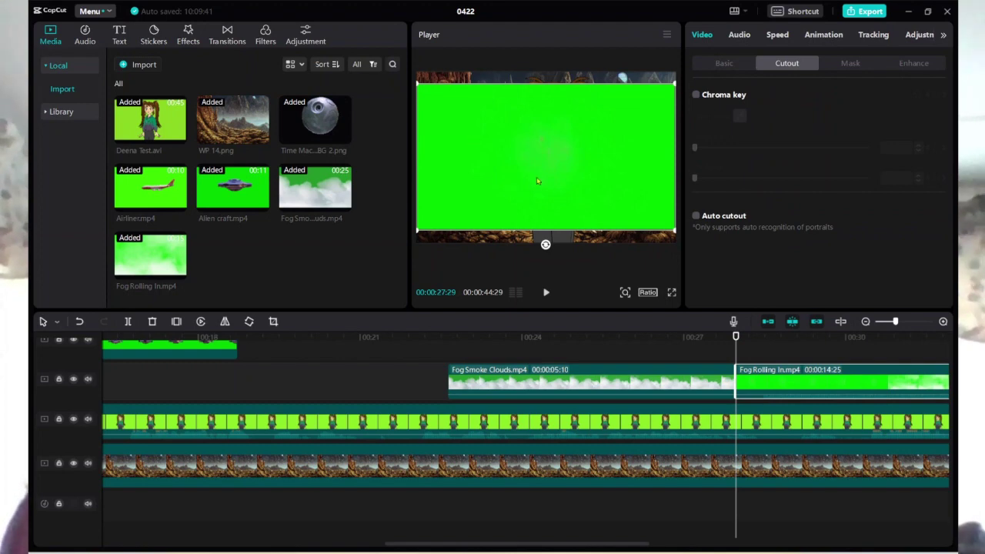
left_click_drag(536, 177, 553, 186)
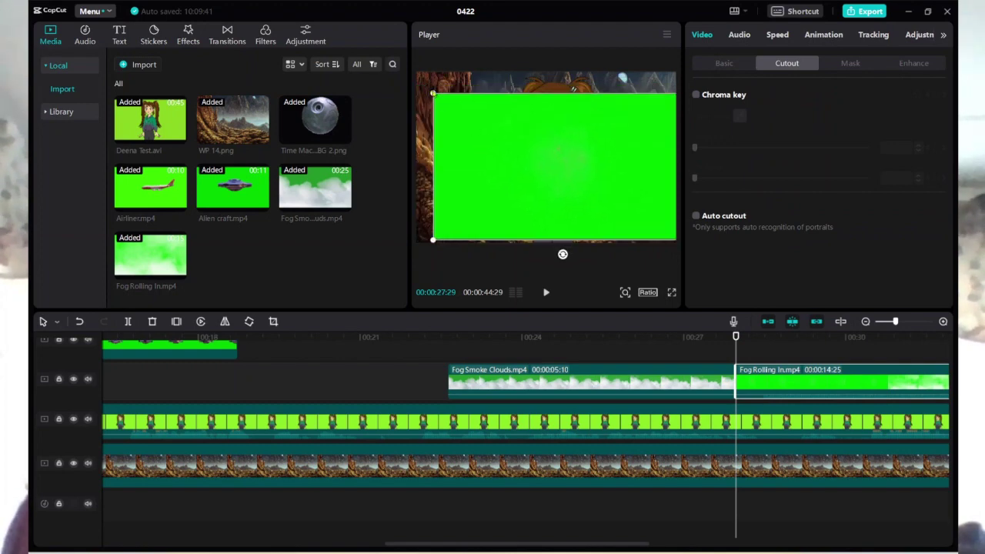
left_click_drag(574, 88, 499, 139)
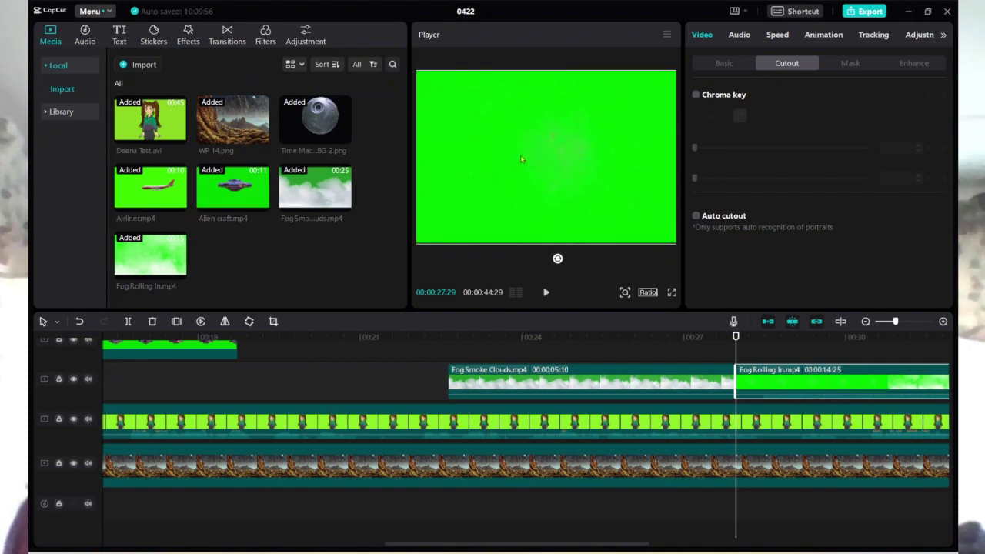
Key out the Fog Rolling In clip's green background with Chroma key, sampling the green and setting the strength to 26
left_click(696, 94)
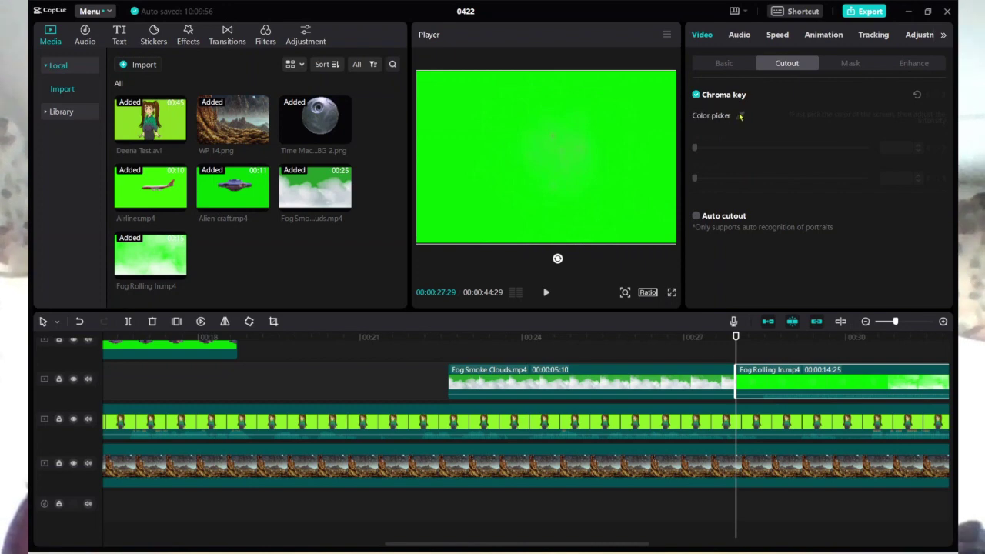
left_click(741, 115)
left_click(573, 161)
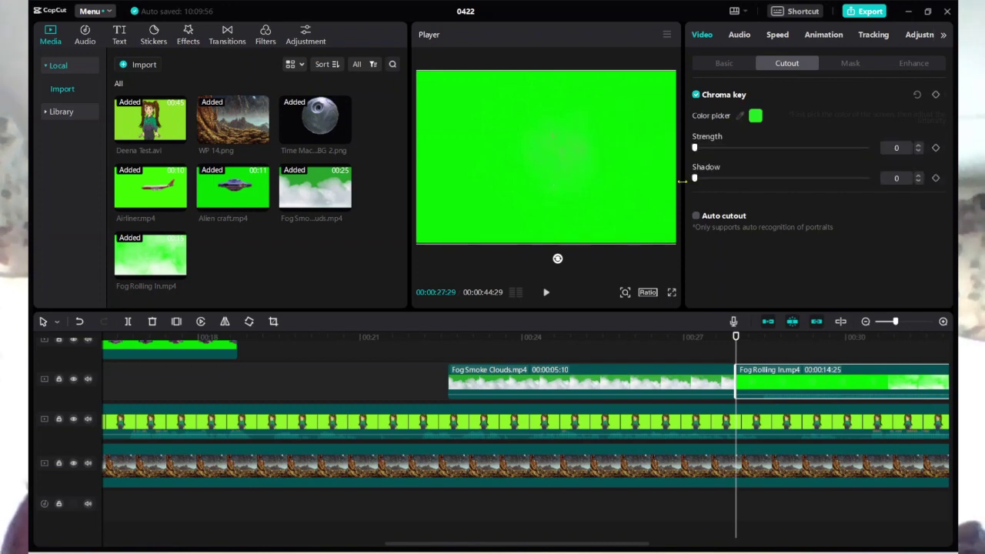
left_click_drag(696, 149, 740, 148)
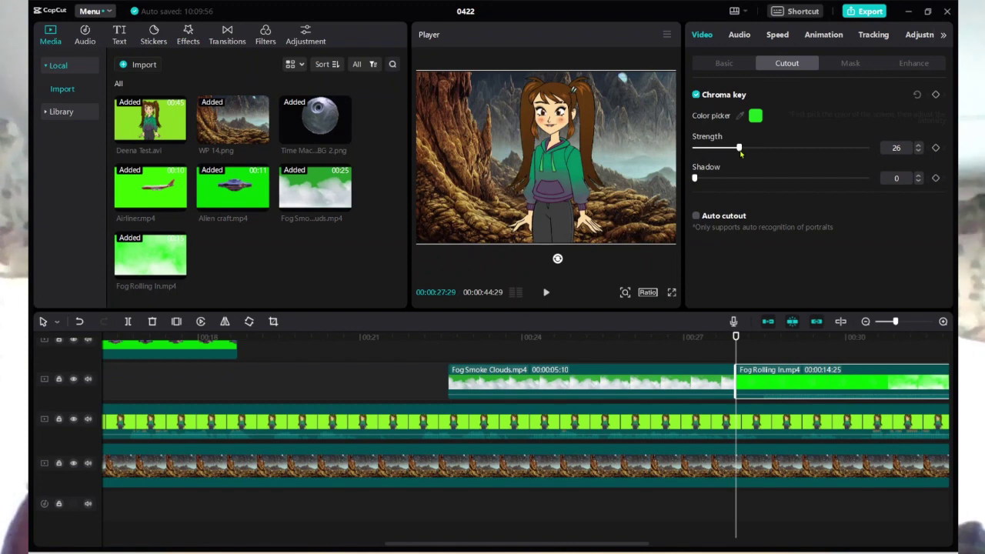
Preview the rolling fog and raise its chroma key strength, first to 43 and finally to 62
left_click(548, 293)
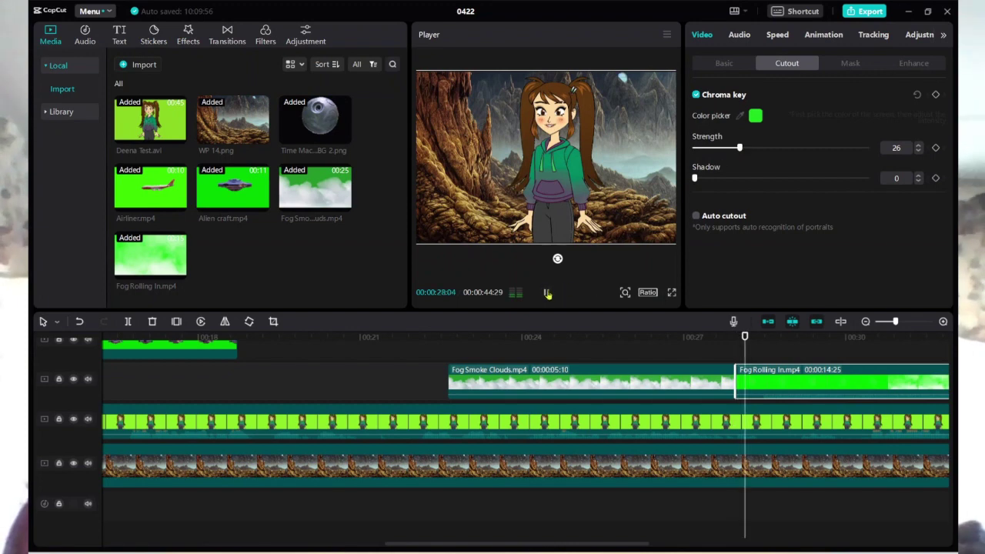
left_click(548, 293)
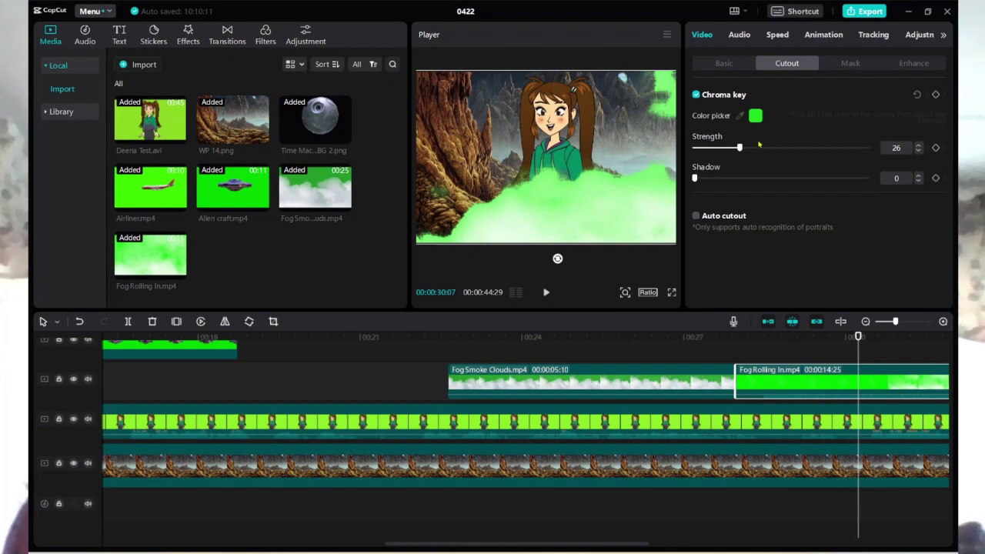
left_click_drag(755, 148, 760, 146)
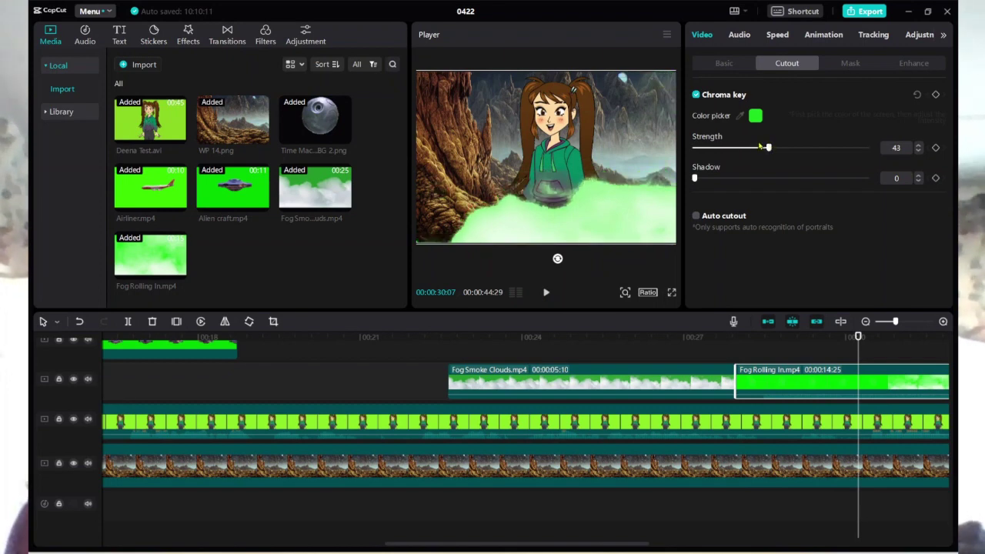
left_click(545, 292)
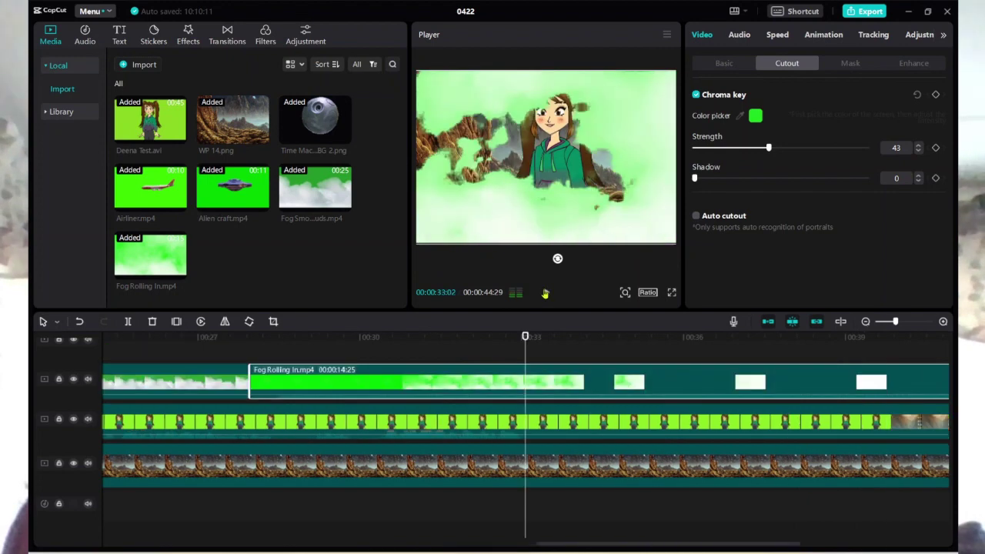
key("space")
left_click(802, 148)
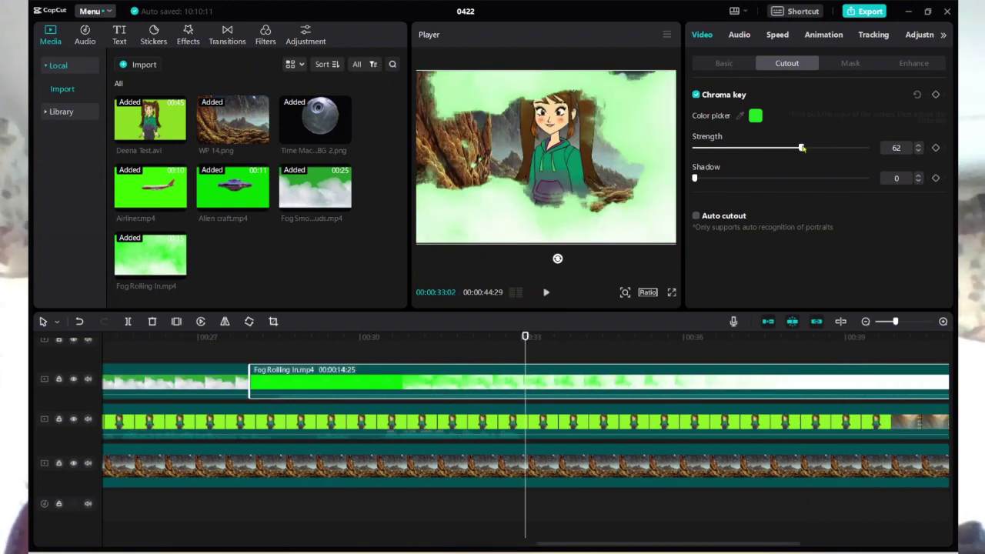
Play on to 00:00:37:04 and split the Fog Rolling In clip there, deleting the part after the cut
left_click(545, 292)
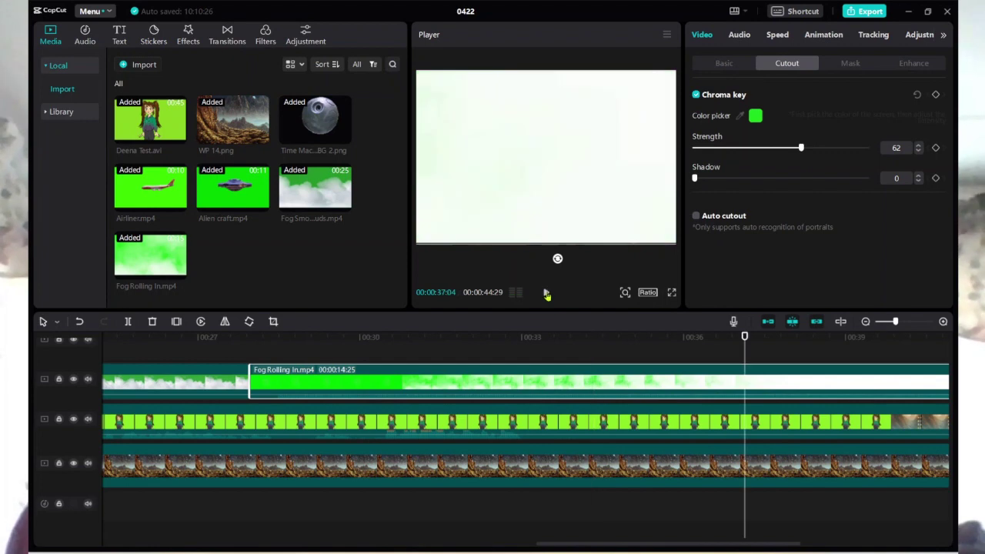
left_click(545, 293)
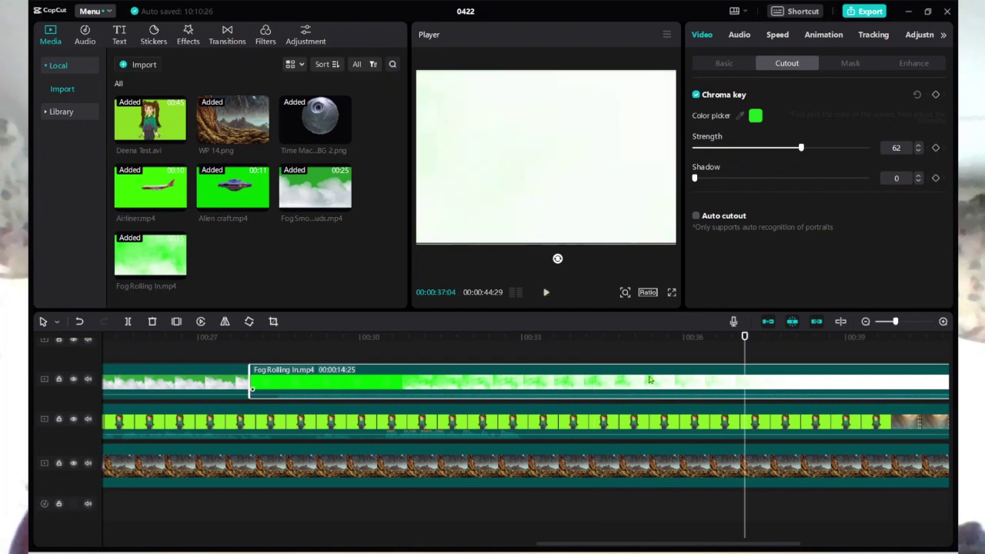
left_click(129, 322)
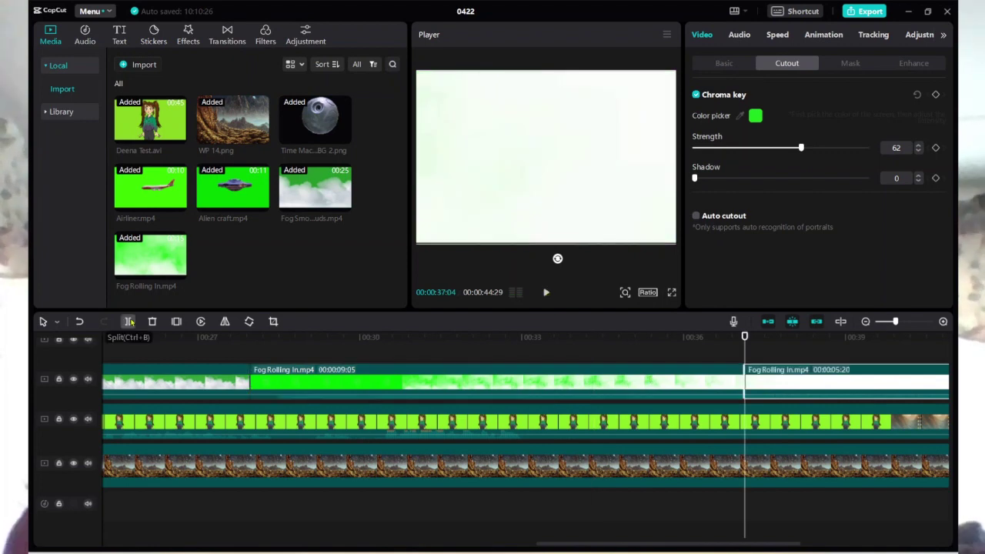
key("Delete")
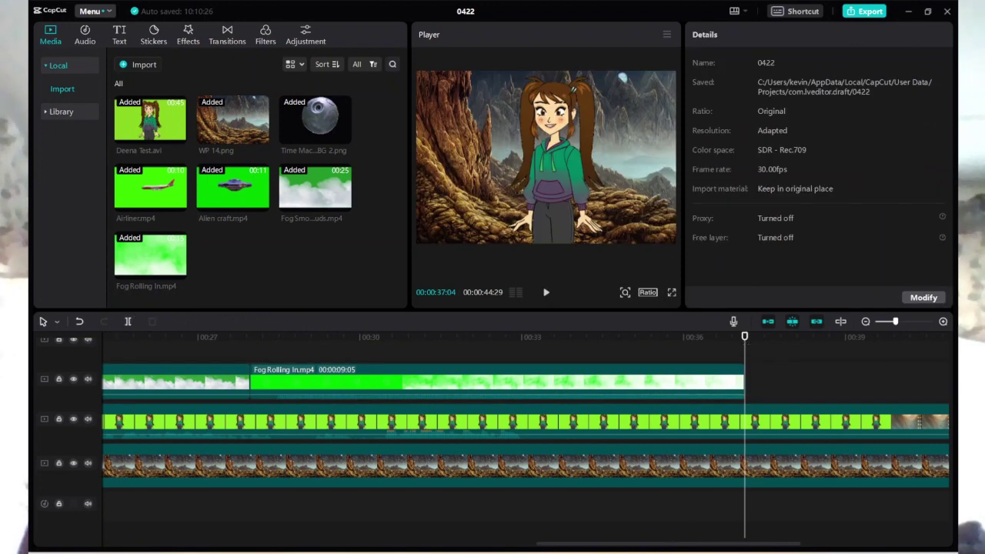
Browse the GREEN SCREEN VIDEOS folder in File Explorer and import Cube Rotating.mp4 into the CapCut project media
key("alt+Tab")
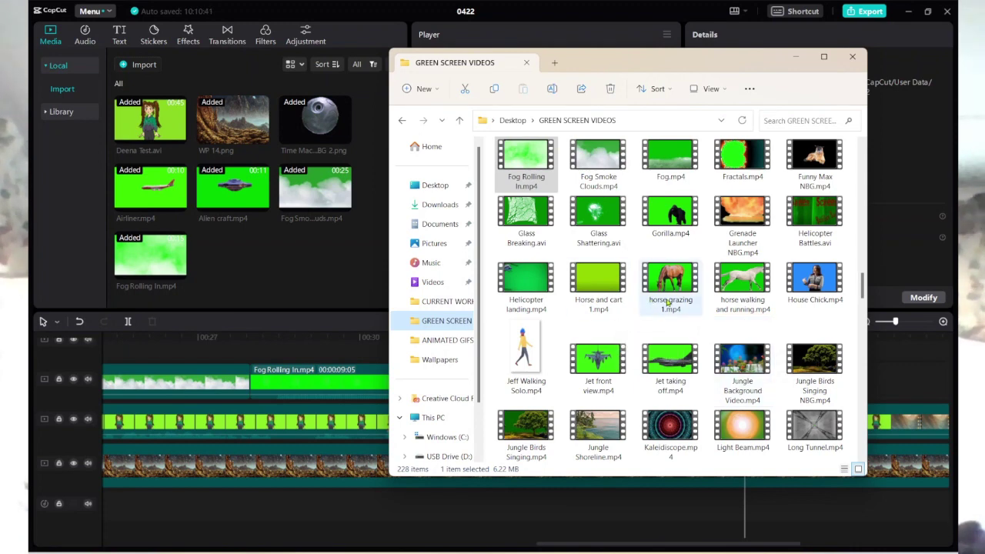
scroll(668, 302, "up", 3)
scroll(668, 301, "up", 3)
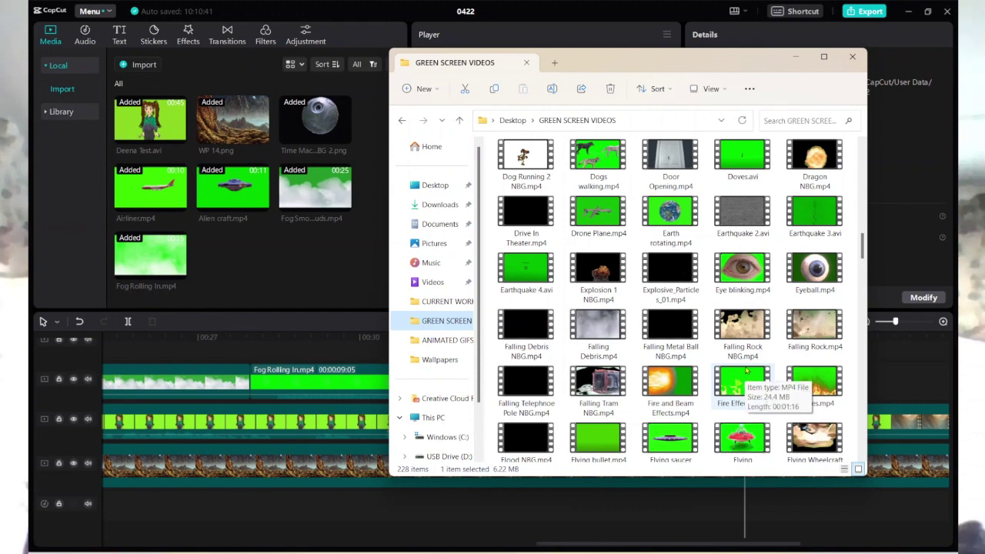
scroll(640, 251, "up", 7)
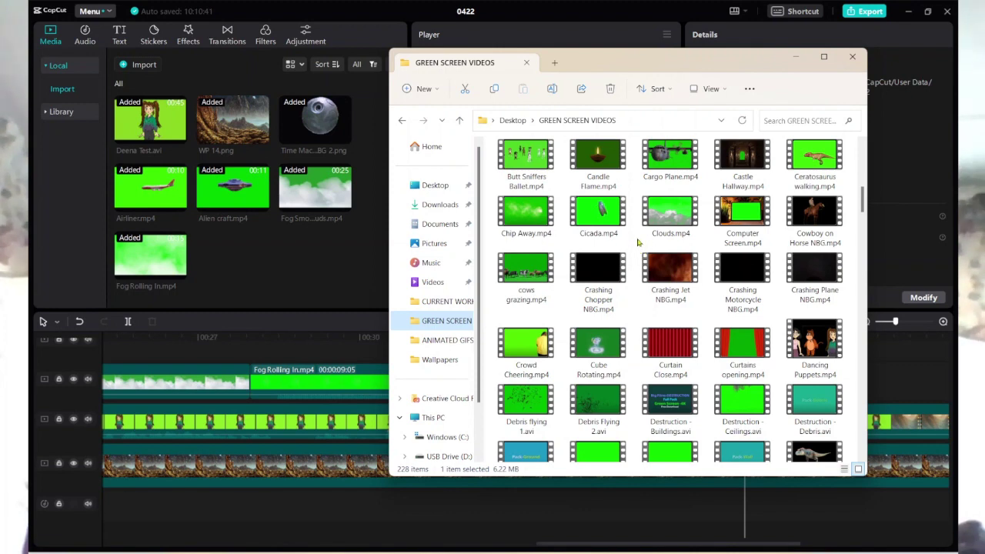
scroll(640, 246, "up", 5)
scroll(640, 241, "down", 2)
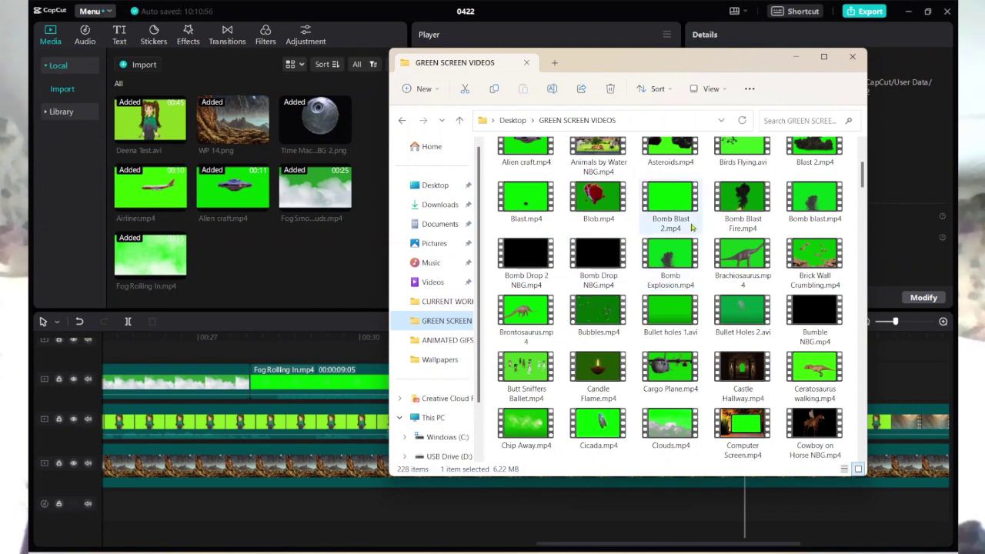
scroll(677, 231, "down", 6)
scroll(691, 231, "up", 3)
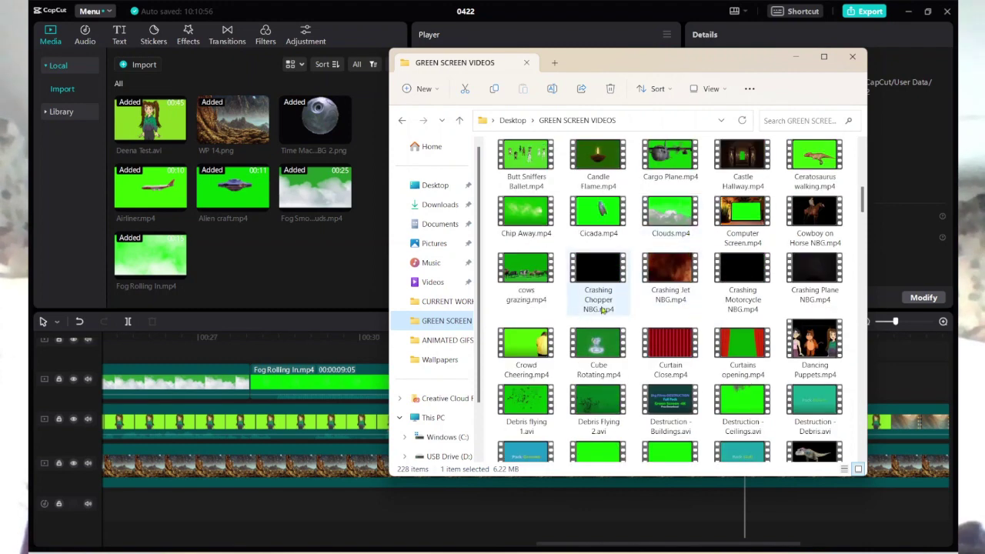
scroll(602, 309, "down", 2)
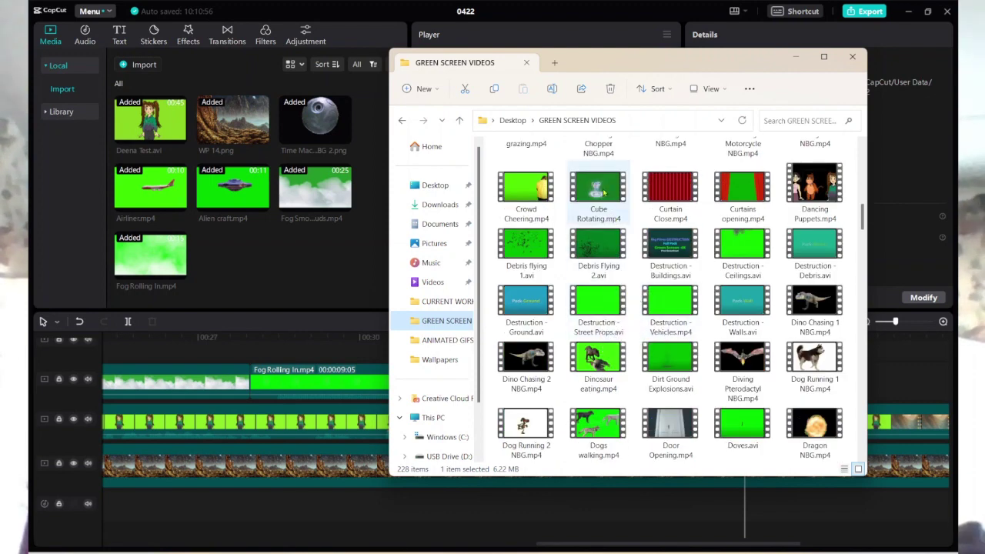
left_click_drag(605, 191, 303, 264)
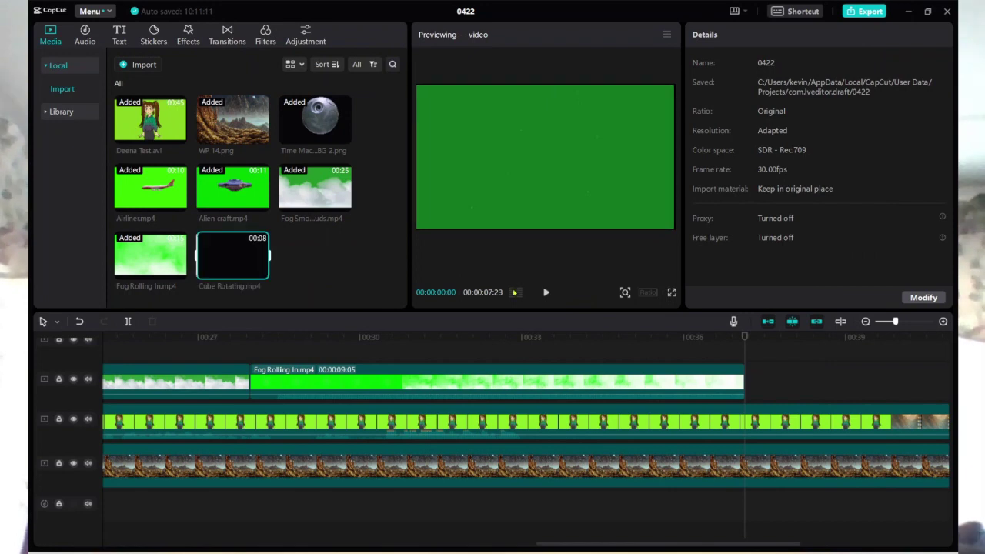
Place Cube Rotating.mp4 directly after the Fog Rolling In clip at 00:00:37:04 and key out its green background with chroma key strength 15
mouse_move(237, 263)
left_click_drag(237, 263, 746, 388)
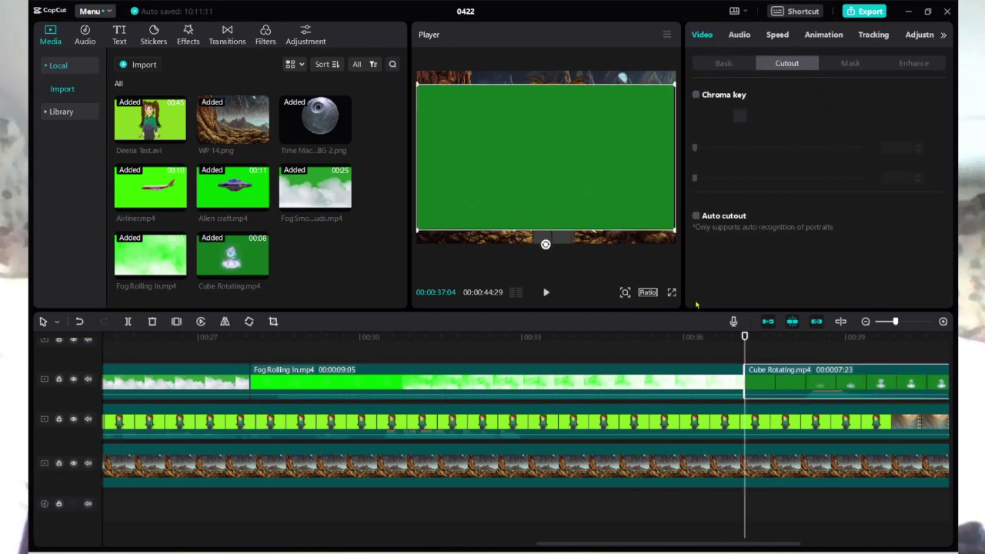
left_click(696, 96)
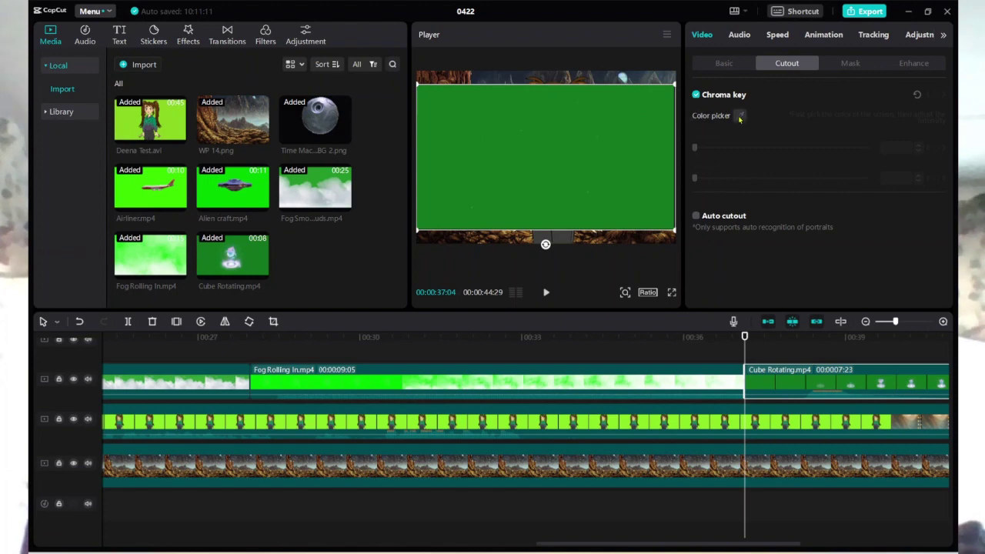
left_click(644, 167)
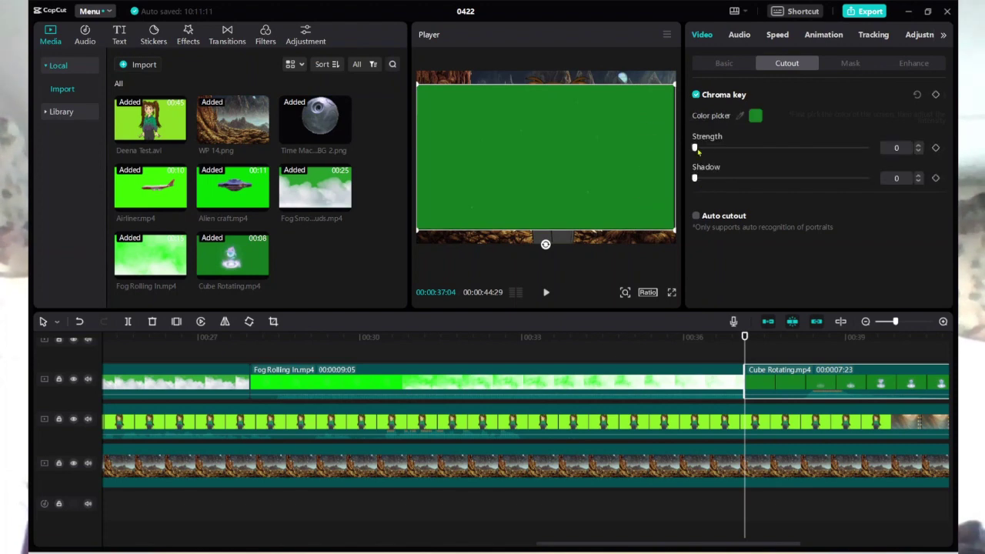
left_click_drag(695, 148, 722, 148)
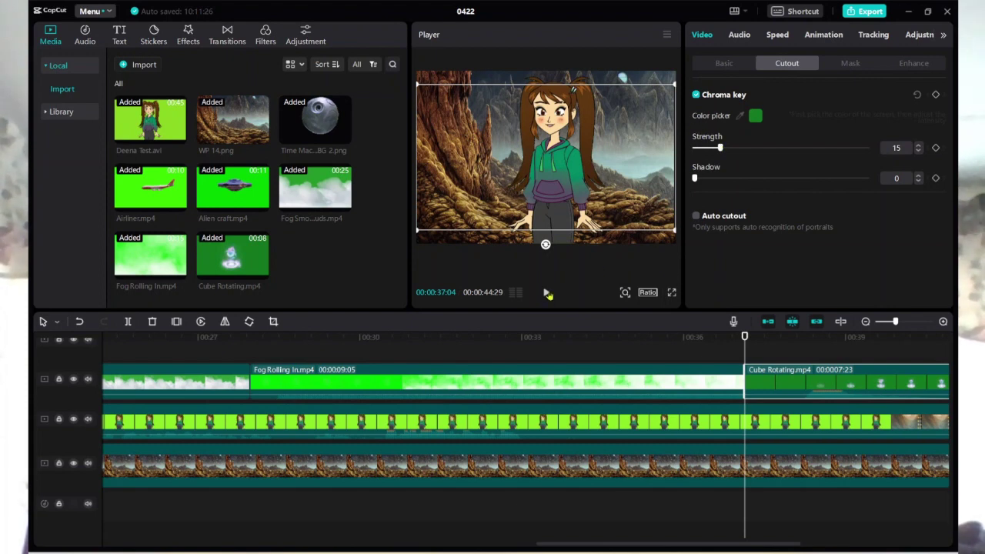
Play on to 00:00:40:03, enlarge the rotating cube clip and centre it in the lower part of the frame
left_click(546, 293)
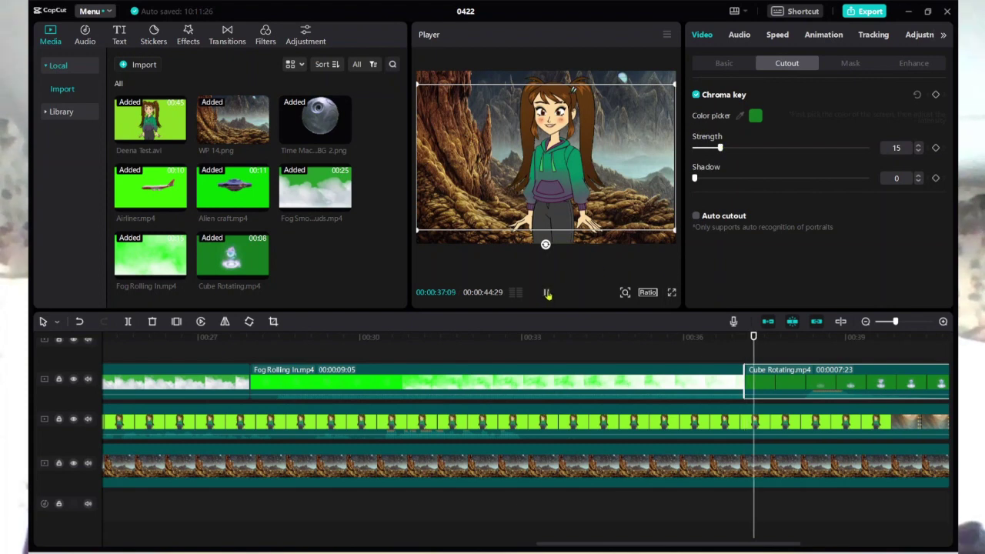
left_click(546, 292)
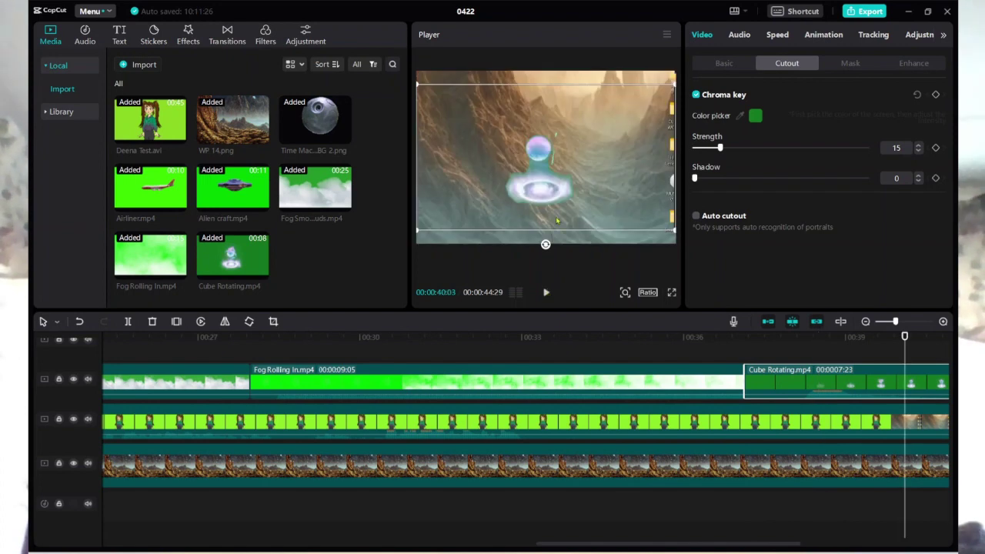
left_click_drag(560, 187, 563, 216)
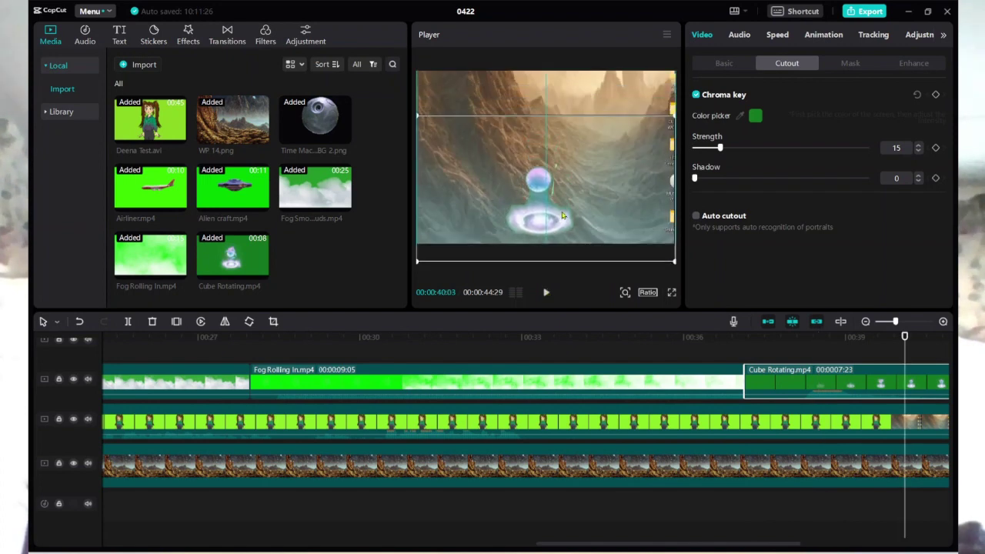
left_click(605, 99)
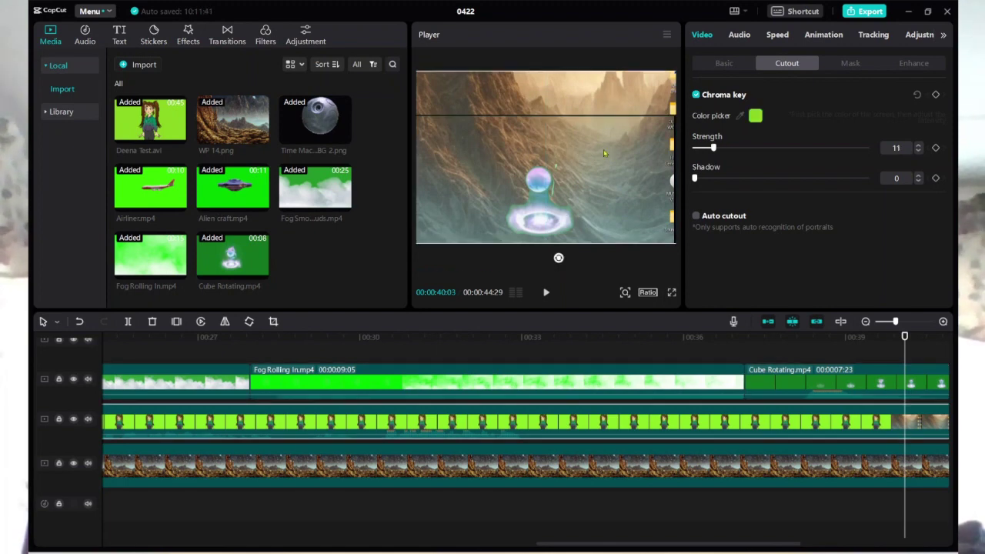
left_click(550, 174)
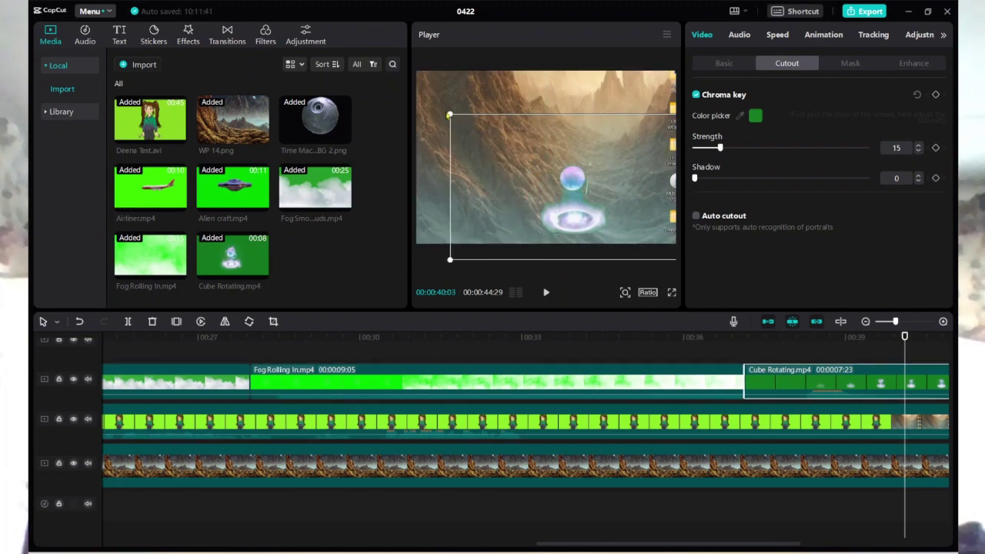
left_click_drag(451, 114, 406, 53)
left_click_drag(504, 131, 497, 132)
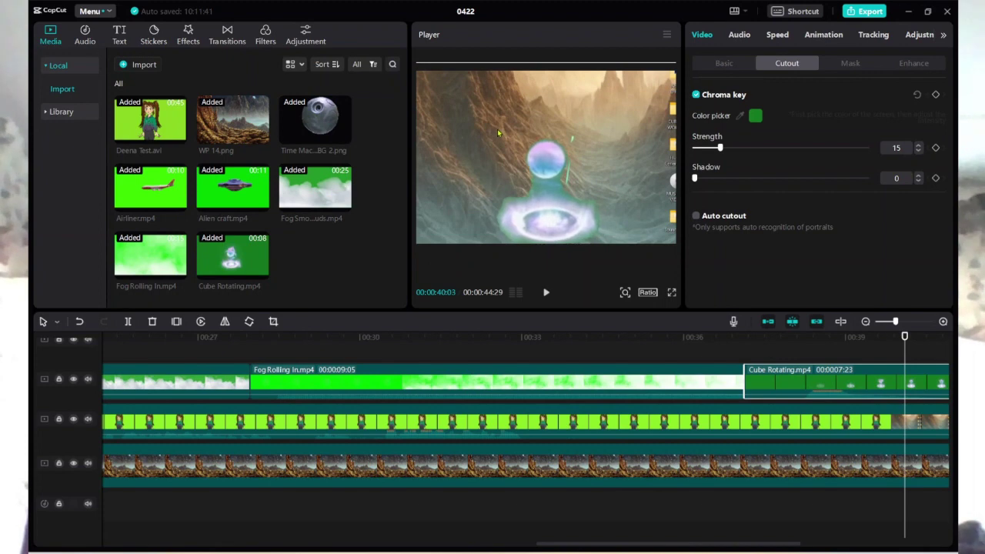
Preview from 00:00:35:17 and trim the end of the Deena Test clip to remove the desktop footage behind the cube
left_click(661, 357)
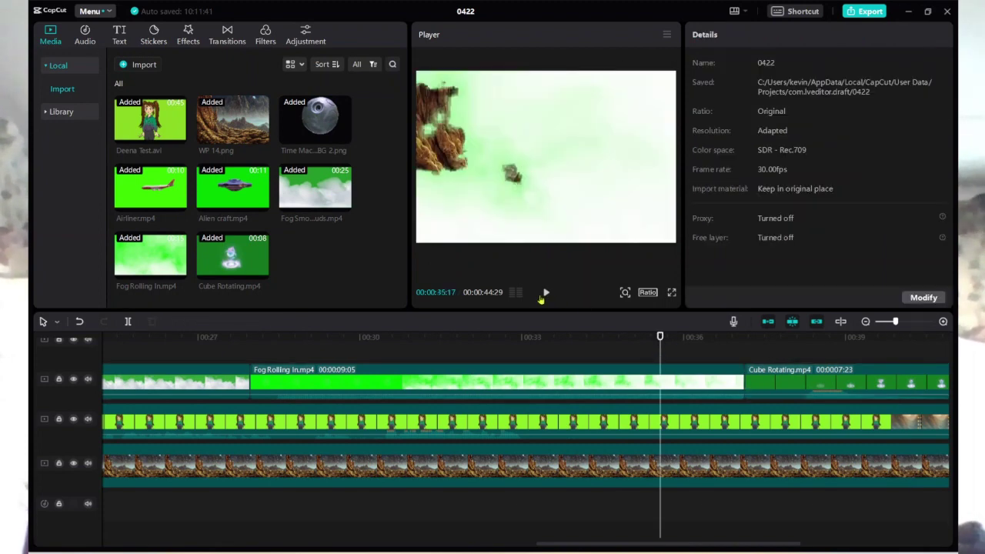
left_click(545, 293)
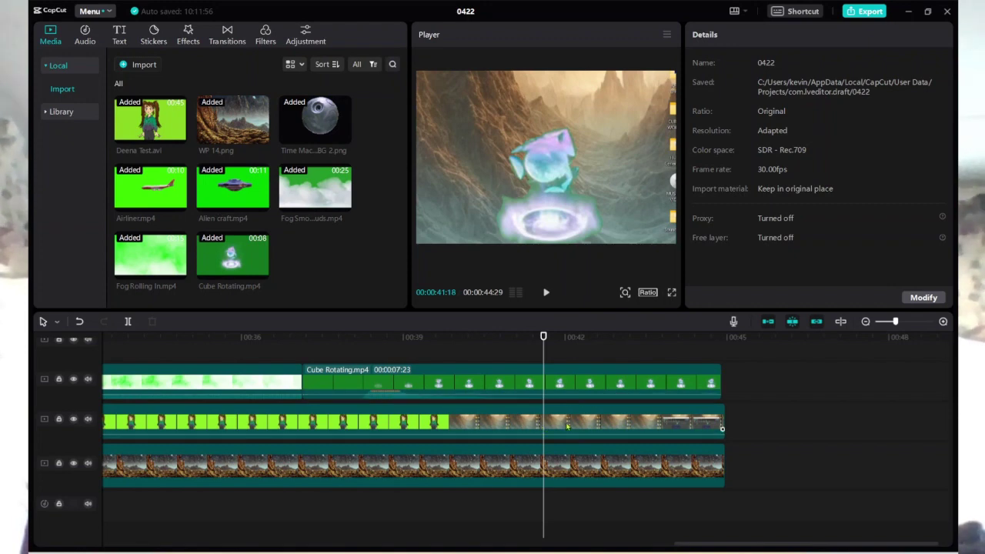
left_click(672, 425)
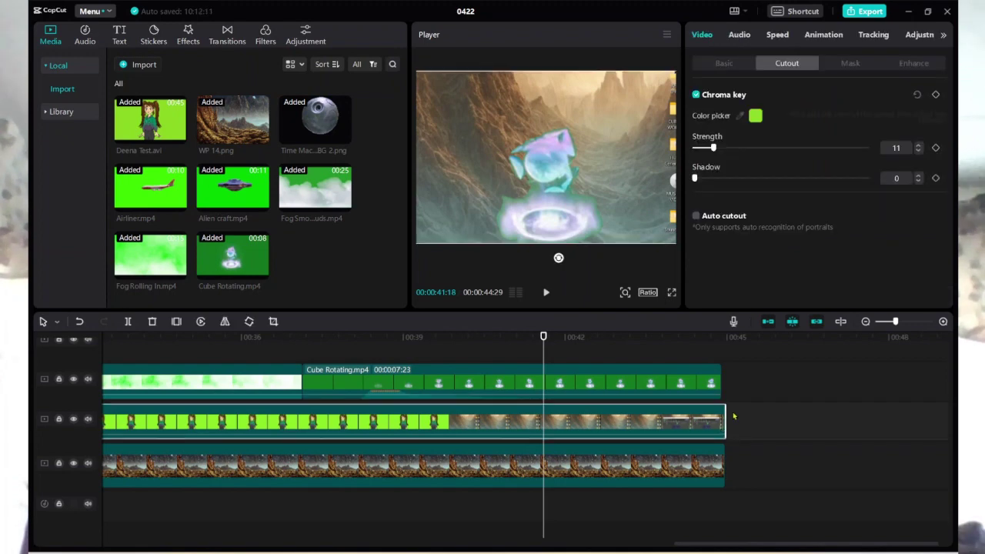
left_click_drag(722, 411, 448, 431)
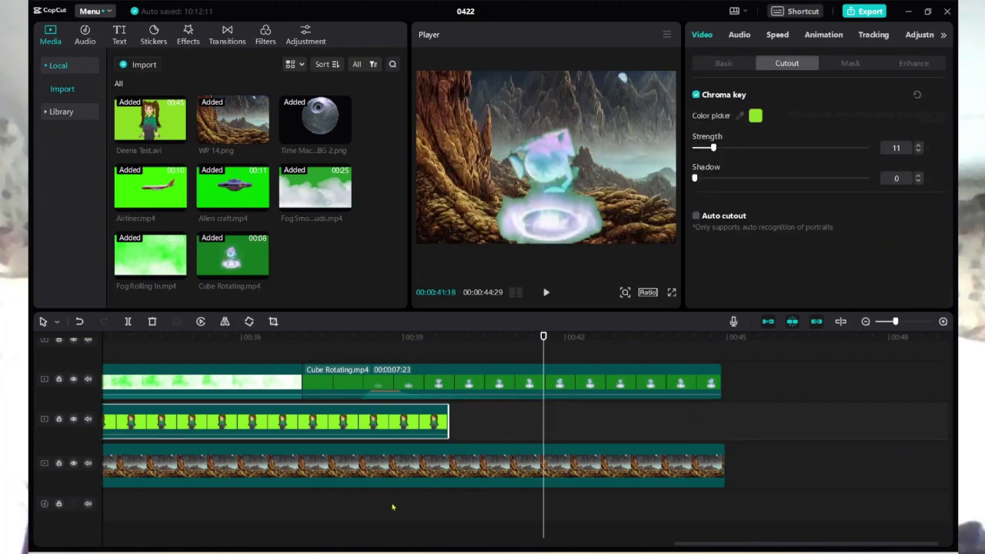
left_click(391, 509)
left_click(547, 292)
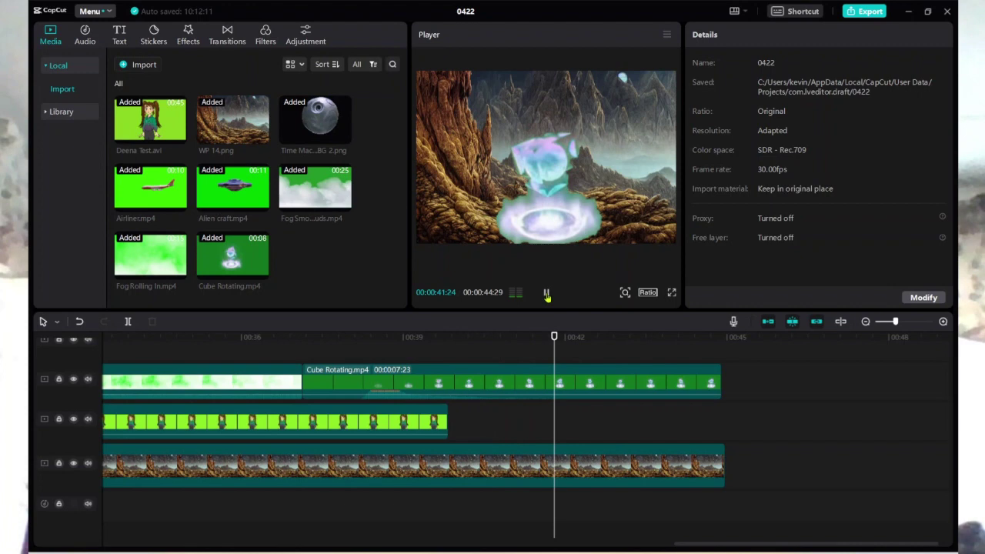
left_click(546, 294)
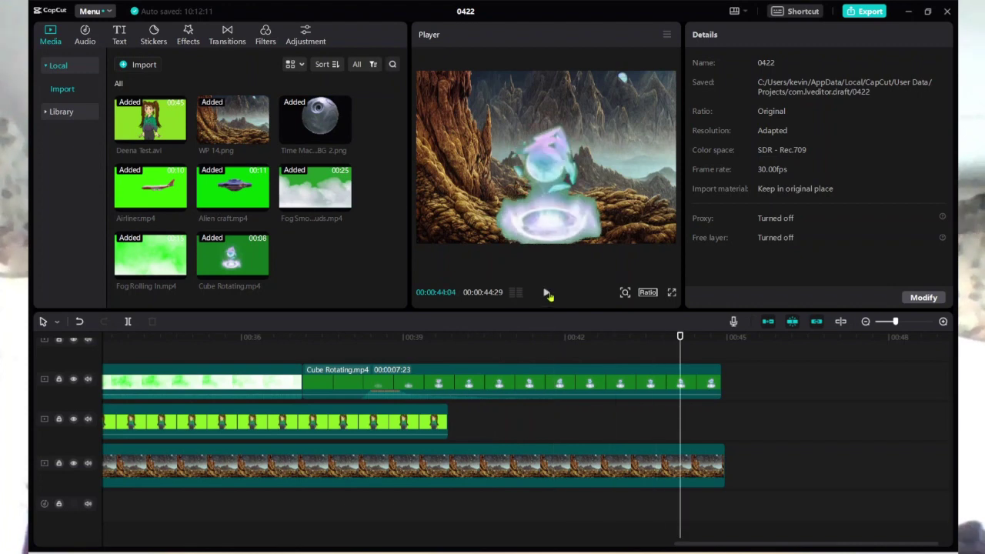
Lower the Cube Rotating clip's chroma key strength to 4 and replay the cube section and the video's opening
left_click(665, 392)
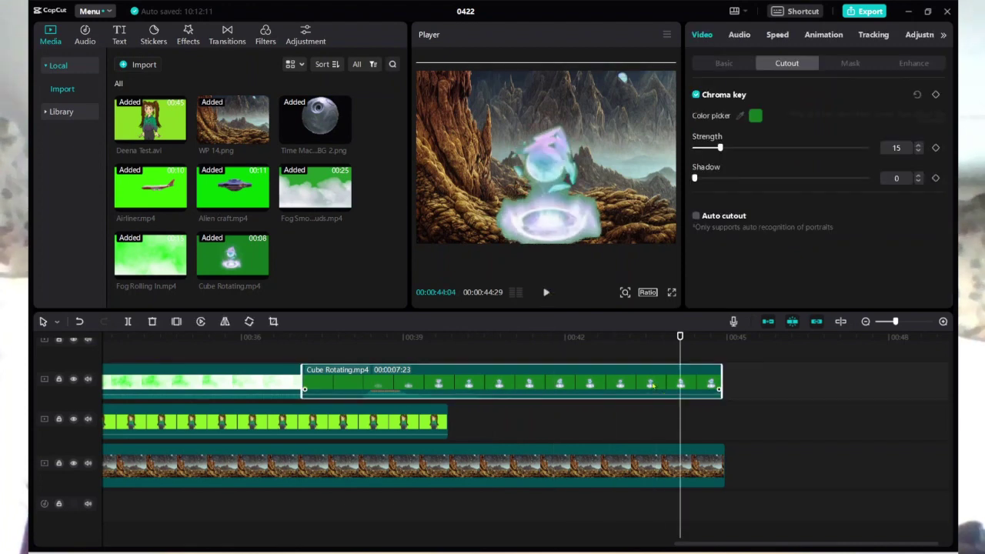
left_click_drag(720, 145, 701, 149)
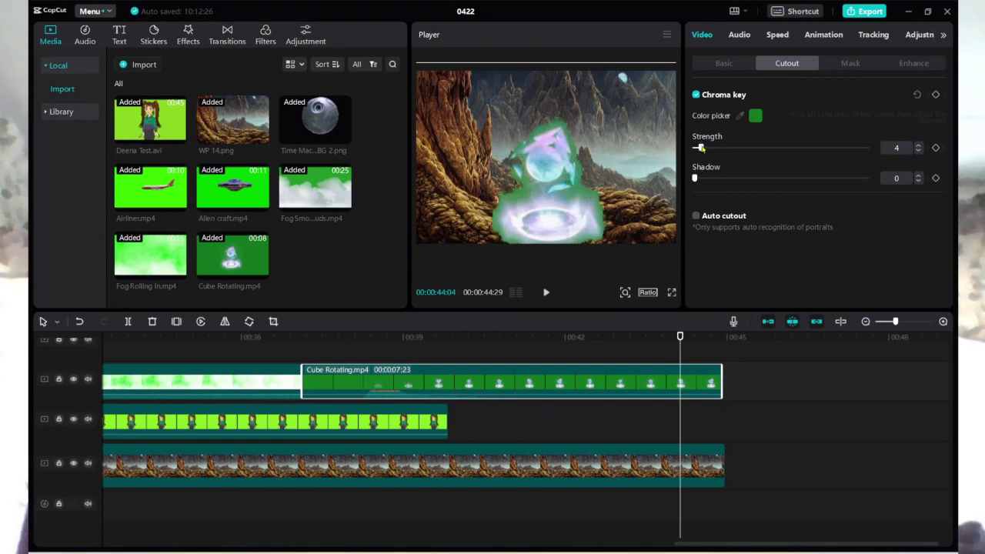
left_click(678, 337)
left_click_drag(678, 336, 297, 337)
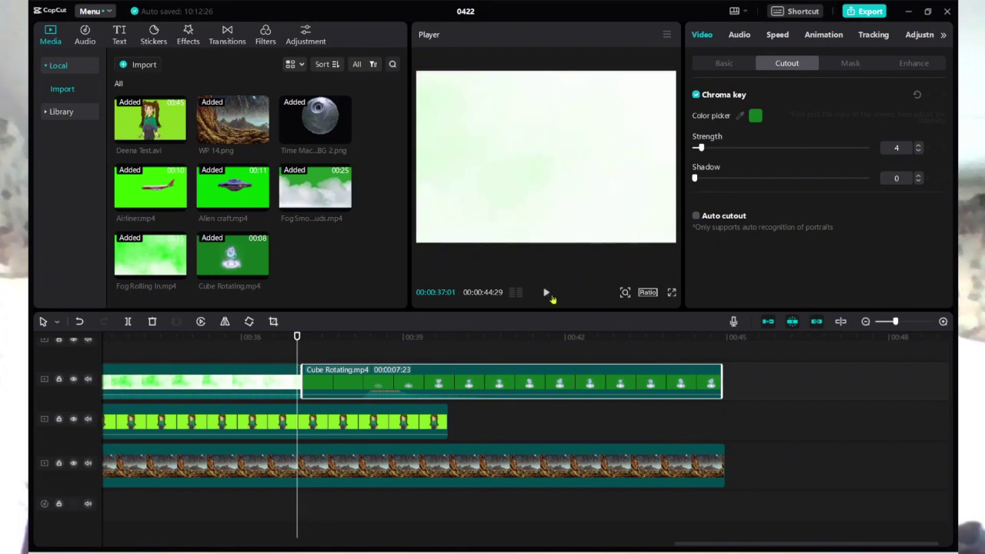
left_click(546, 291)
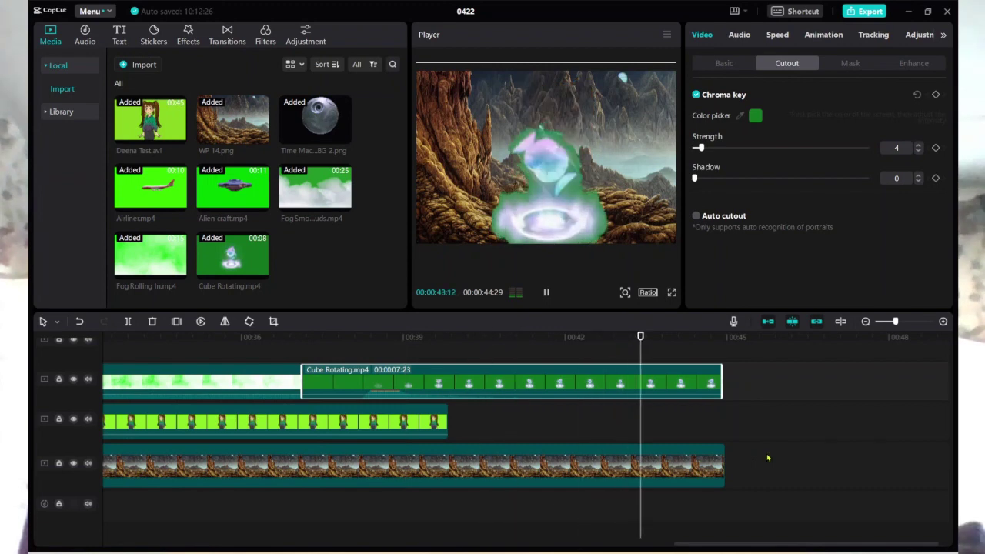
left_click(546, 292)
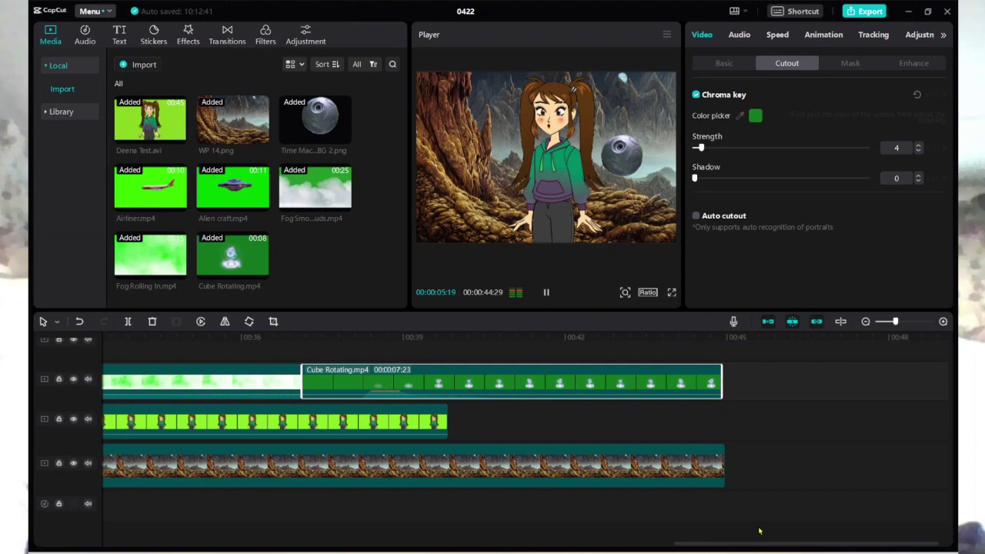
key("space")
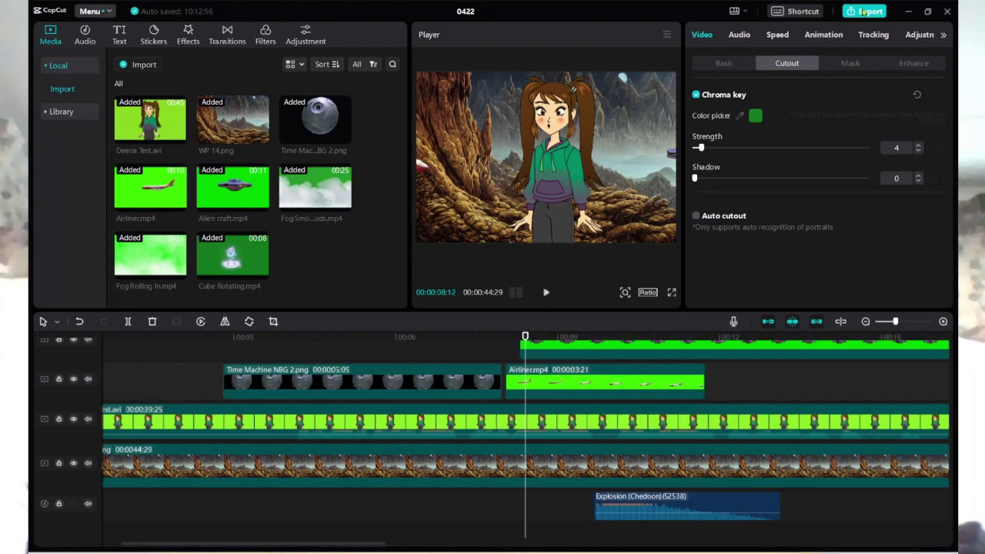
Set up the export with CURRENT WORKING VIDEO as the destination folder and Deena Video Effects as the title
left_click(867, 11)
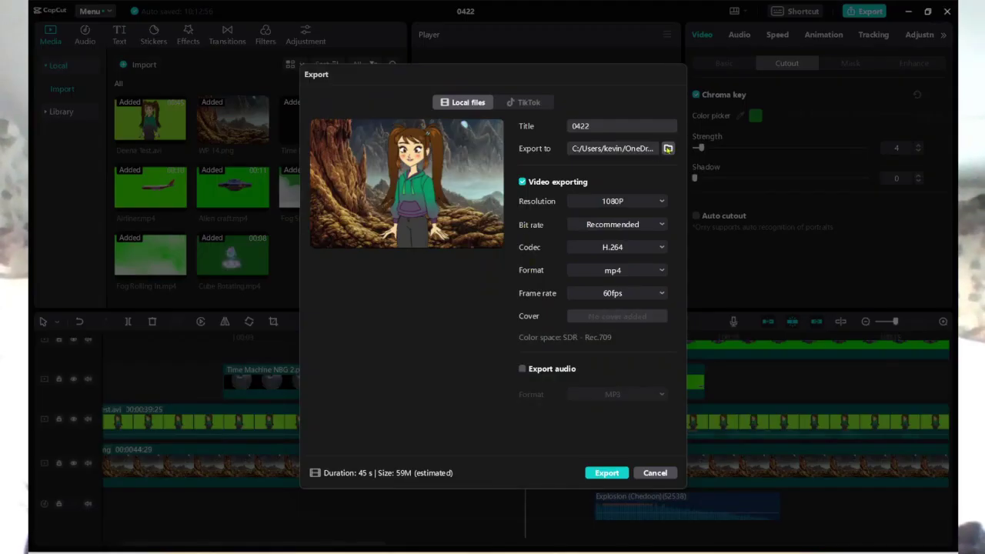
left_click(668, 149)
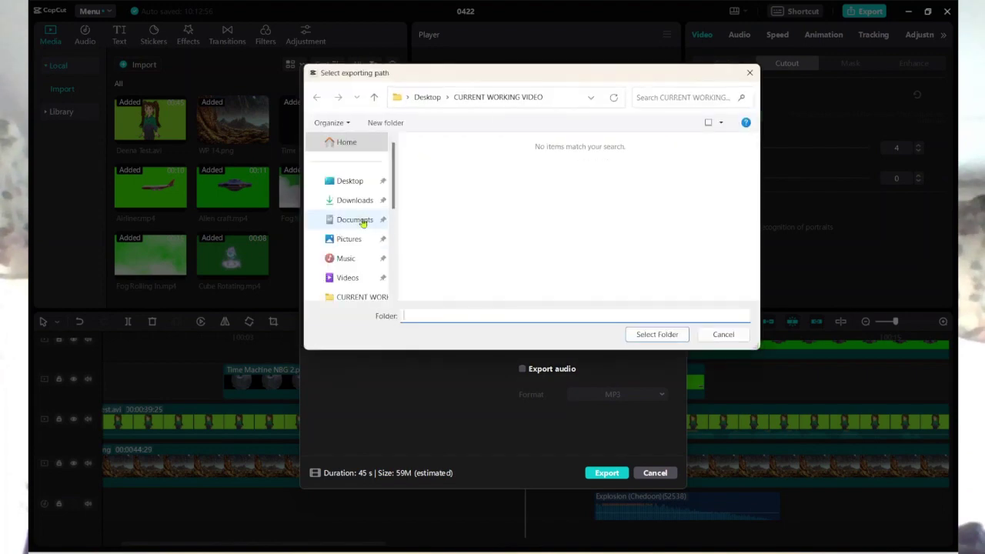
left_click(349, 297)
left_click(651, 339)
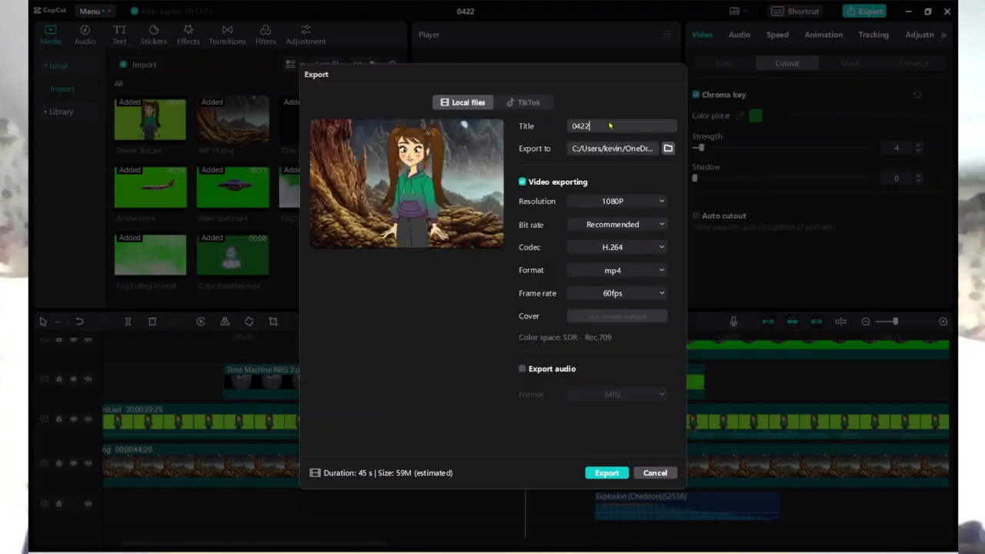
double_click(590, 125)
type("D")
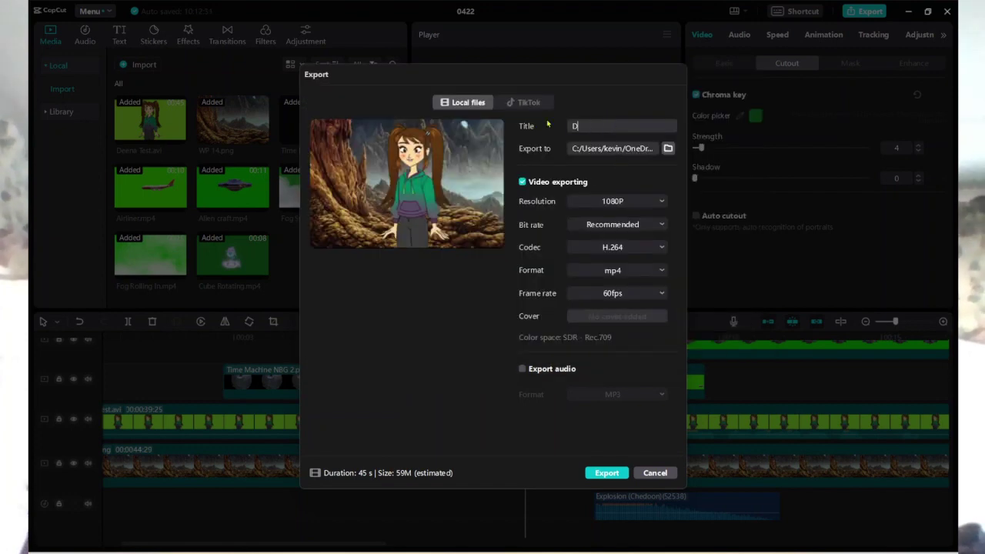
type("eena Vid")
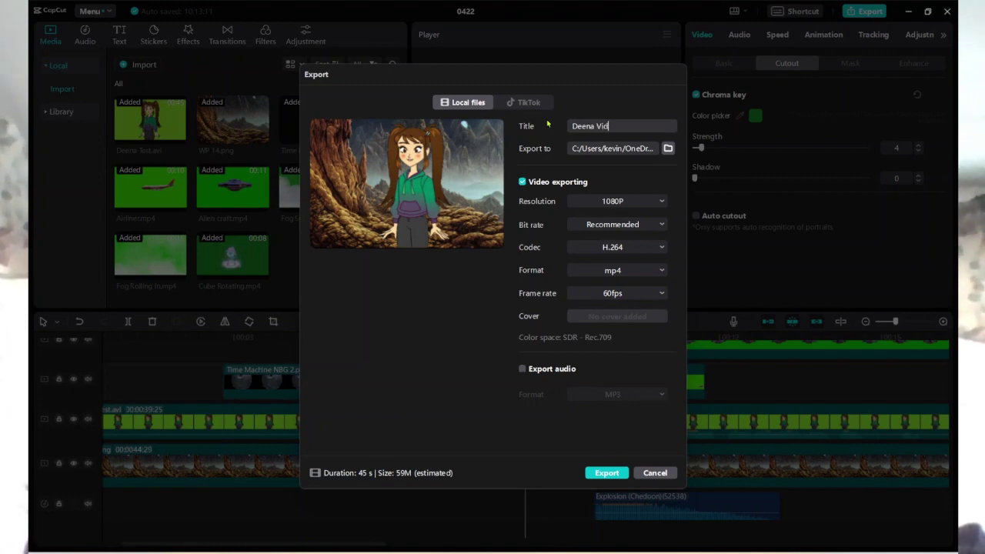
type("eo Effects")
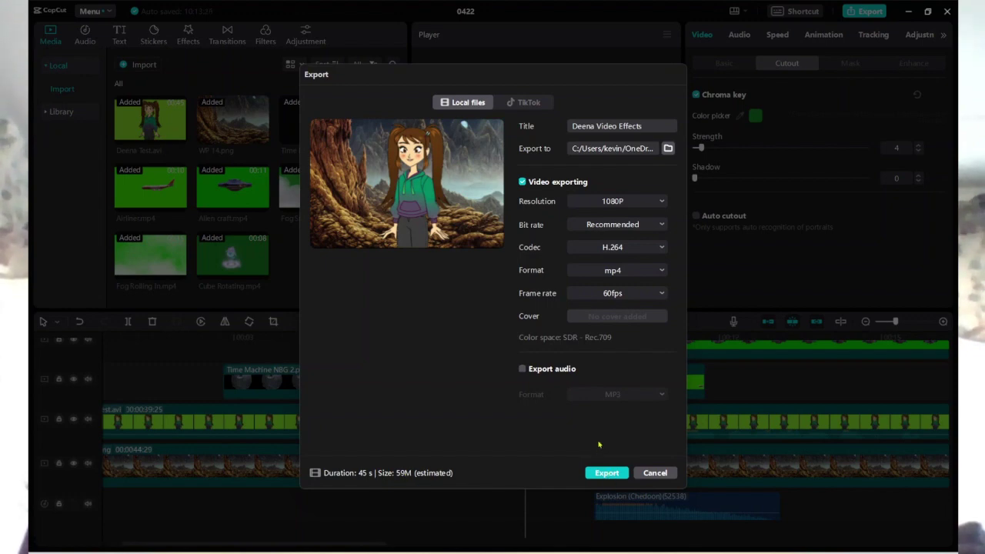
Review the resolution choices, keep 1080P, and export the video as a 60fps H.264 mp4
left_click(631, 201)
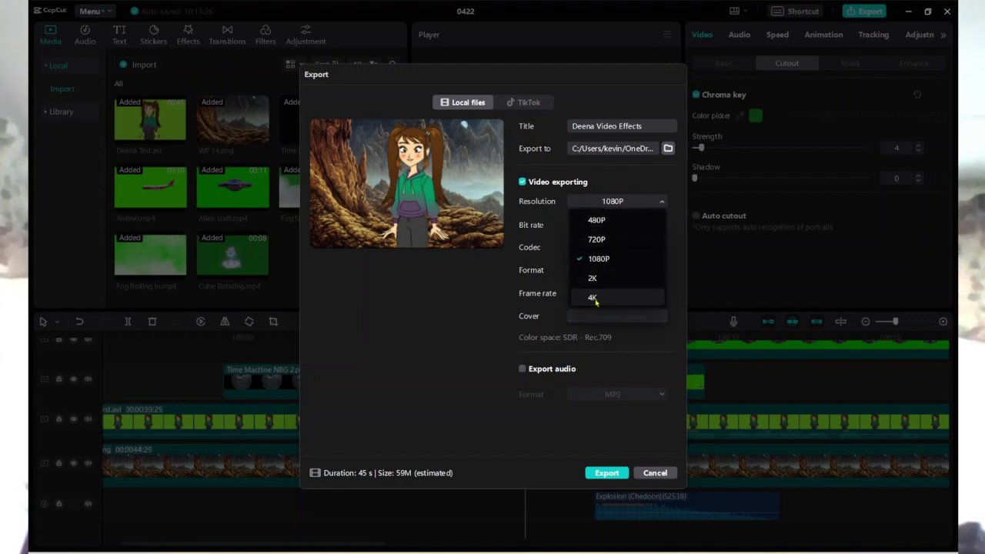
left_click(454, 327)
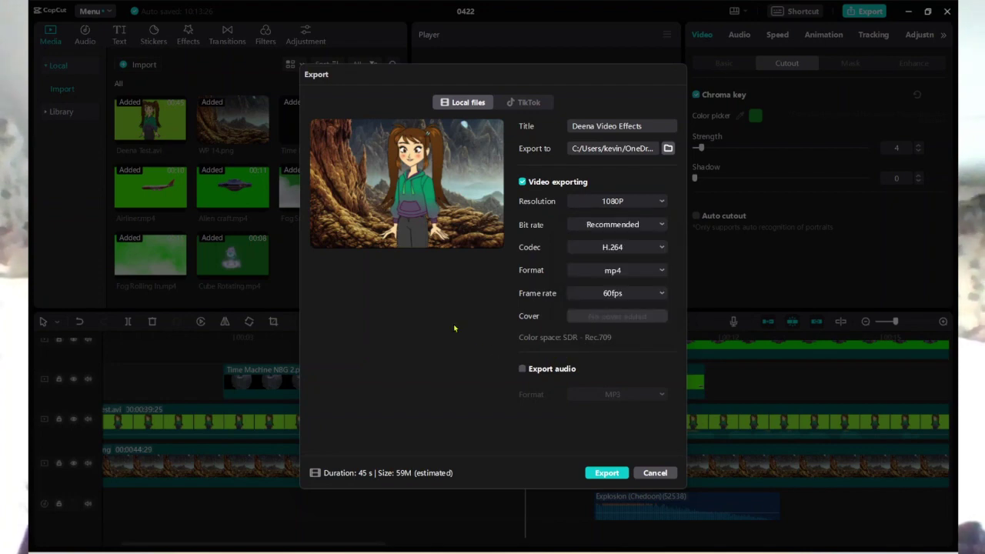
left_click(607, 473)
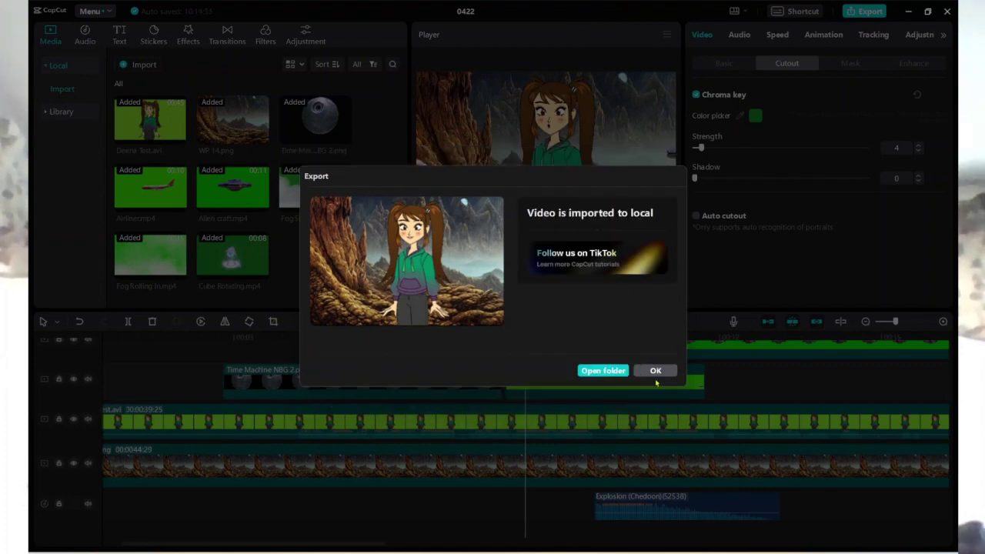
left_click(655, 370)
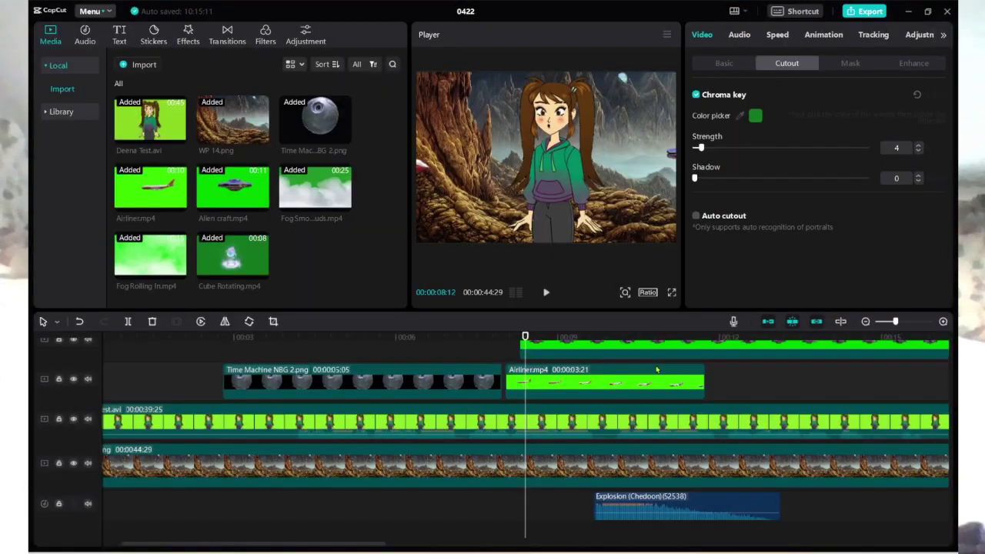
Switch to File Explorer, close GREEN SCREEN VIDEOS, and play Deena Video Effects.mp4 from the CURRENT WORKING VIDEO folder in Media Player
left_click(908, 11)
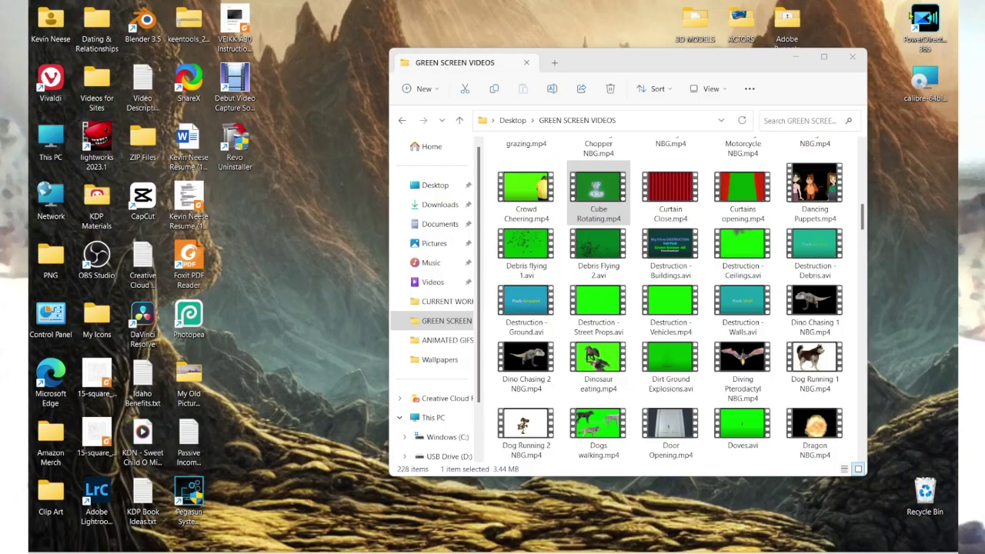
left_click(852, 57)
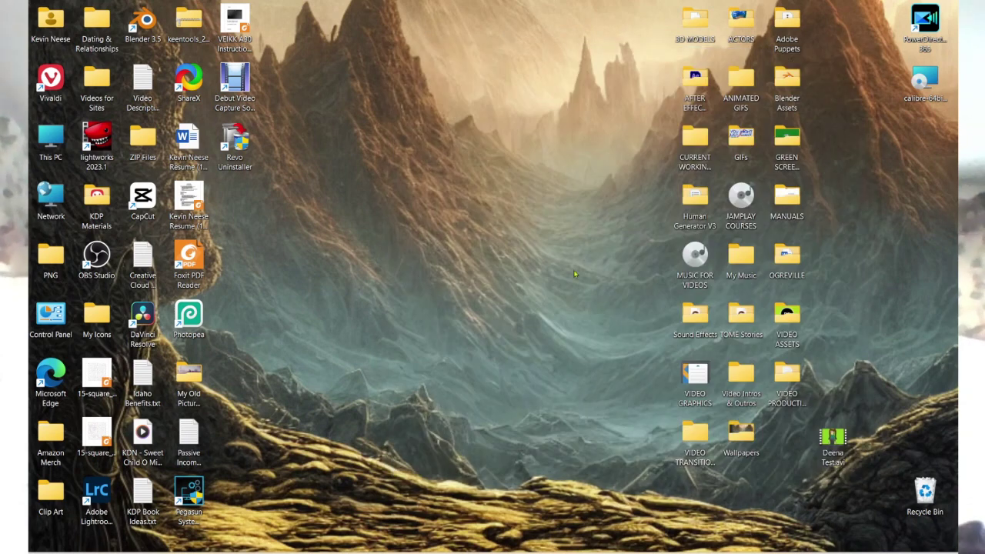
left_click(695, 143)
left_click(622, 344)
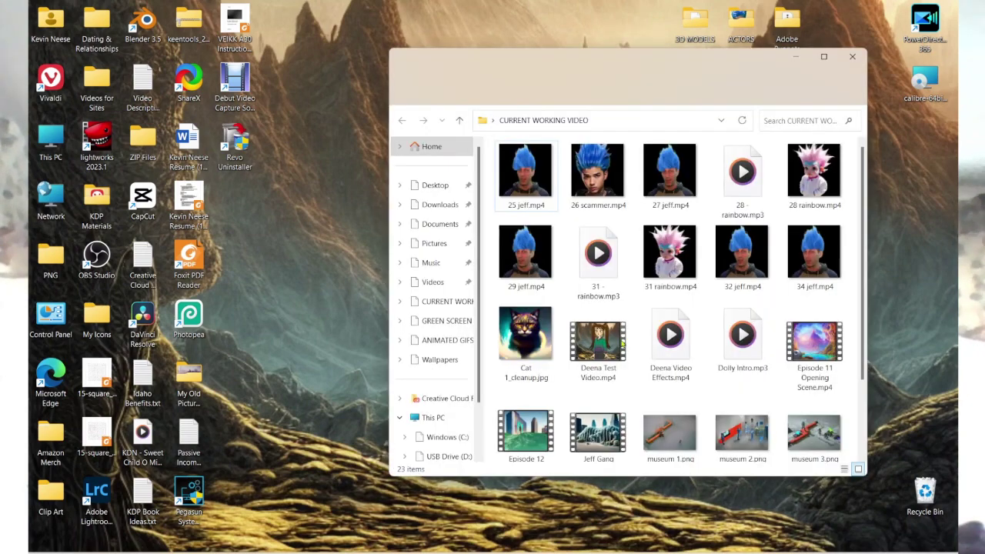
left_click(599, 350)
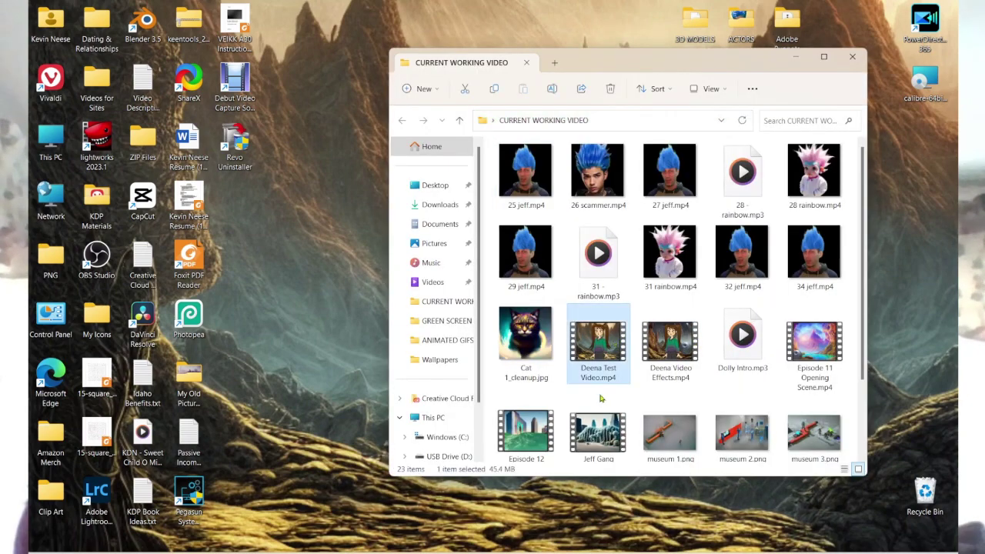
left_click(676, 351)
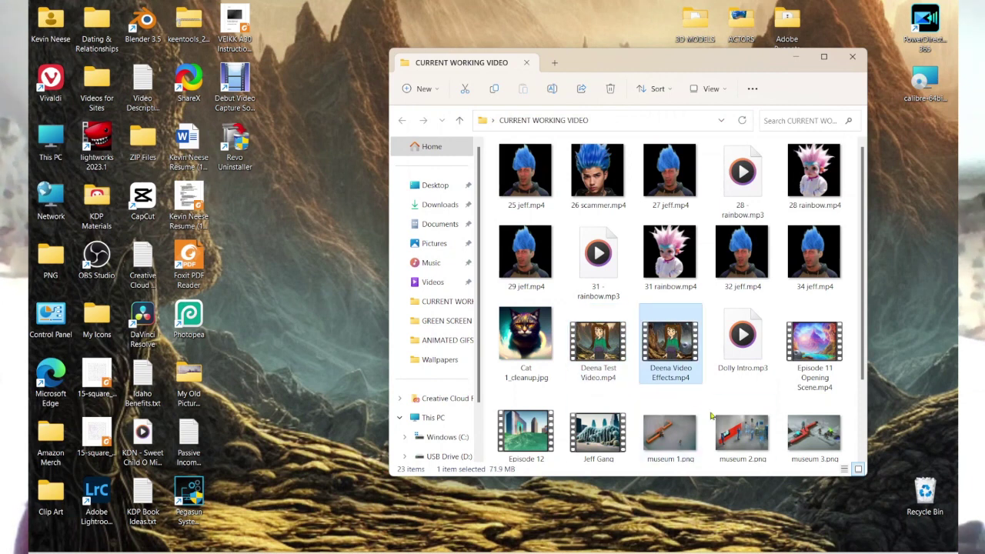
double_click(672, 348)
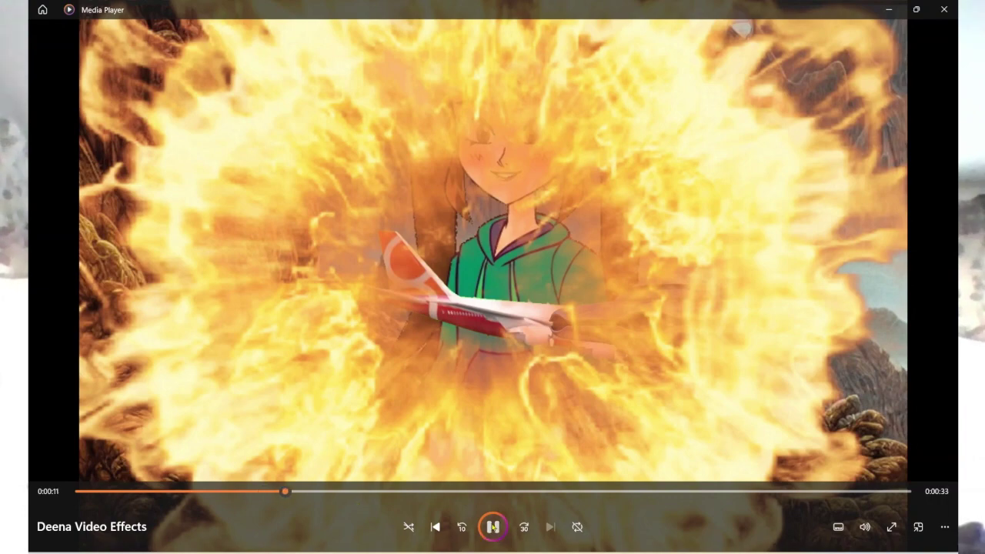
Pause the exported video, rewind it to the beginning and play it again
left_click(494, 529)
left_click(289, 491)
left_click_drag(289, 491, 77, 492)
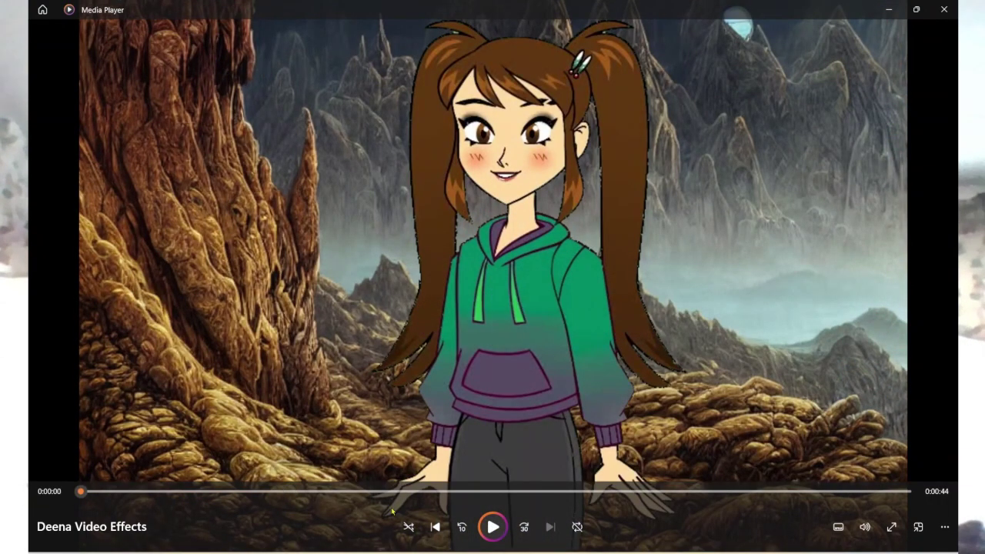
left_click(493, 530)
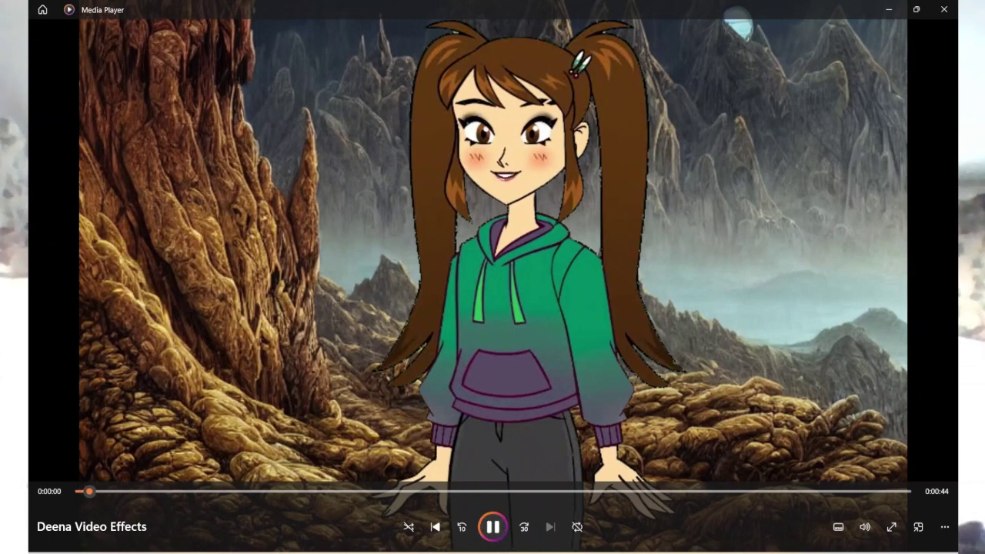